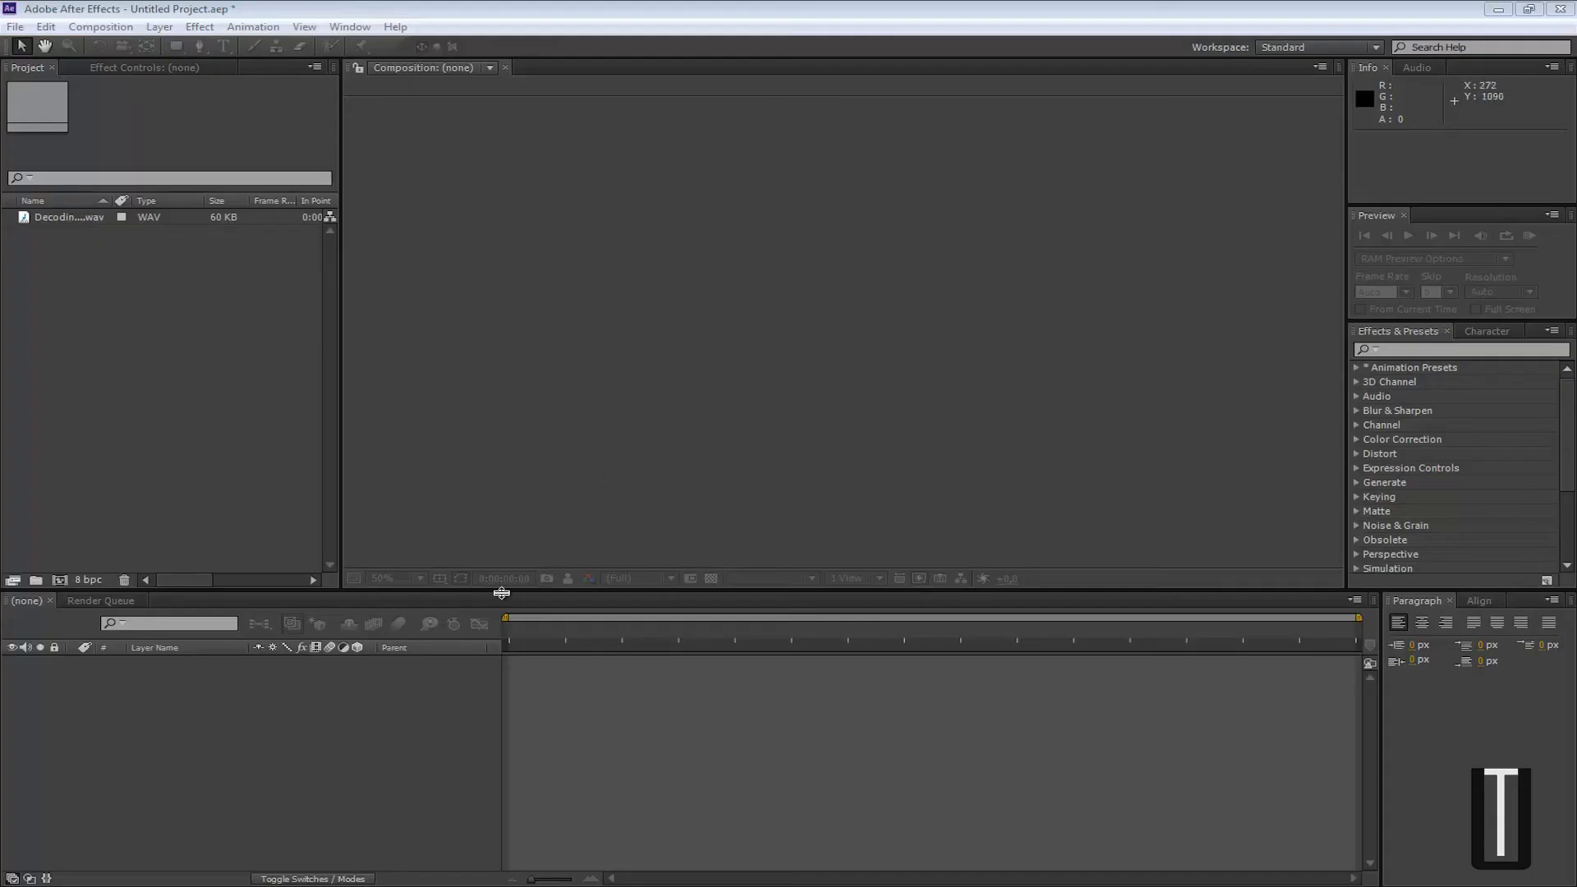
Create a new composition using the HDTV 1080 29.97 preset with a duration of 10 seconds
click(80, 216)
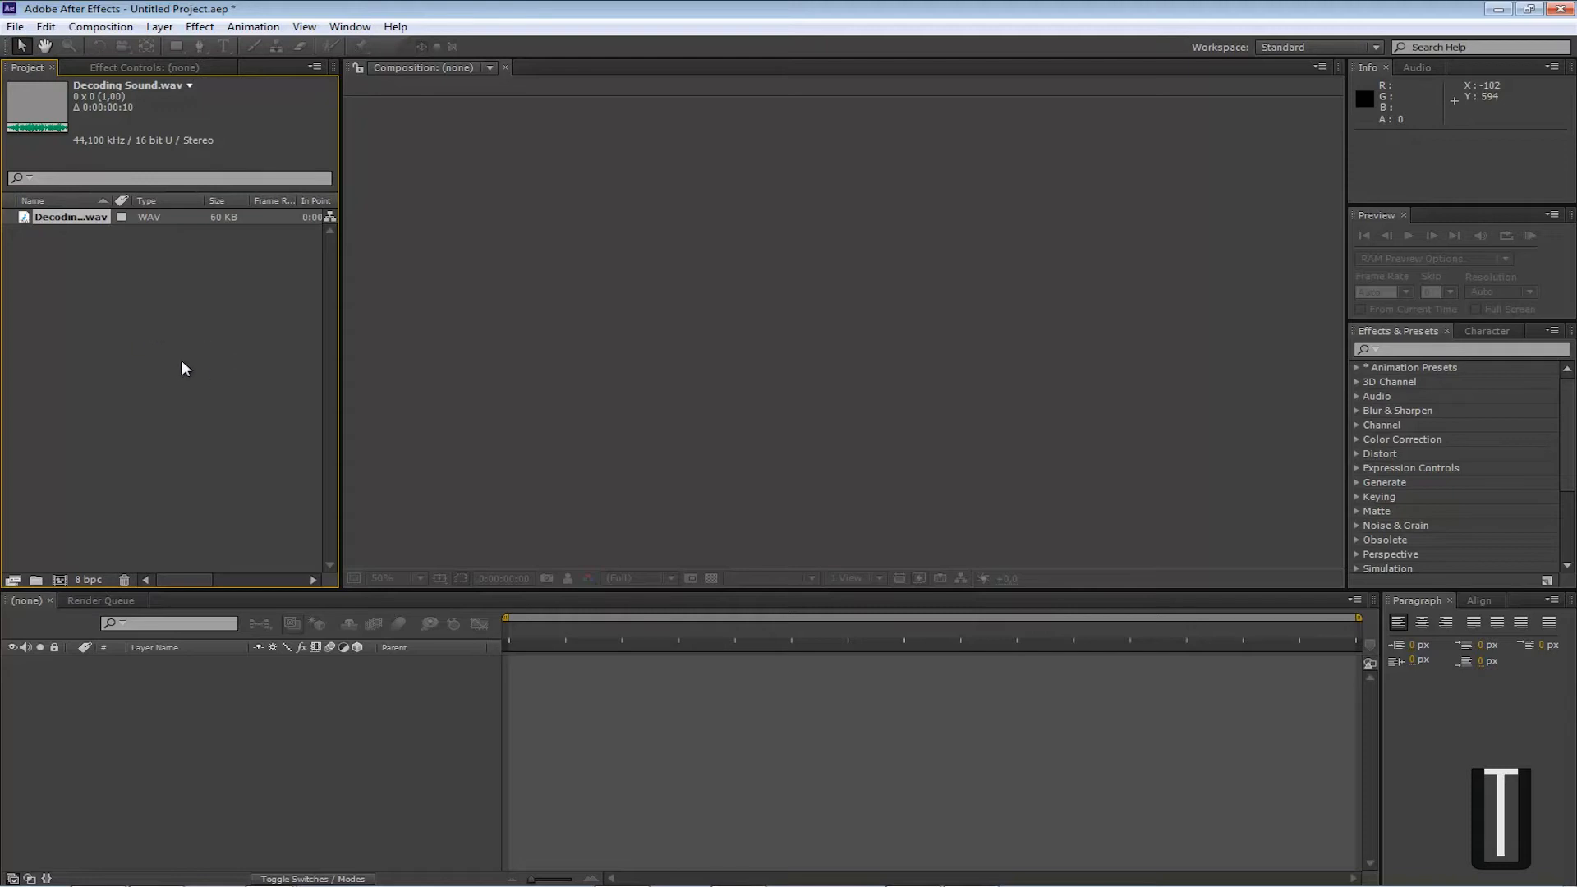
click(163, 732)
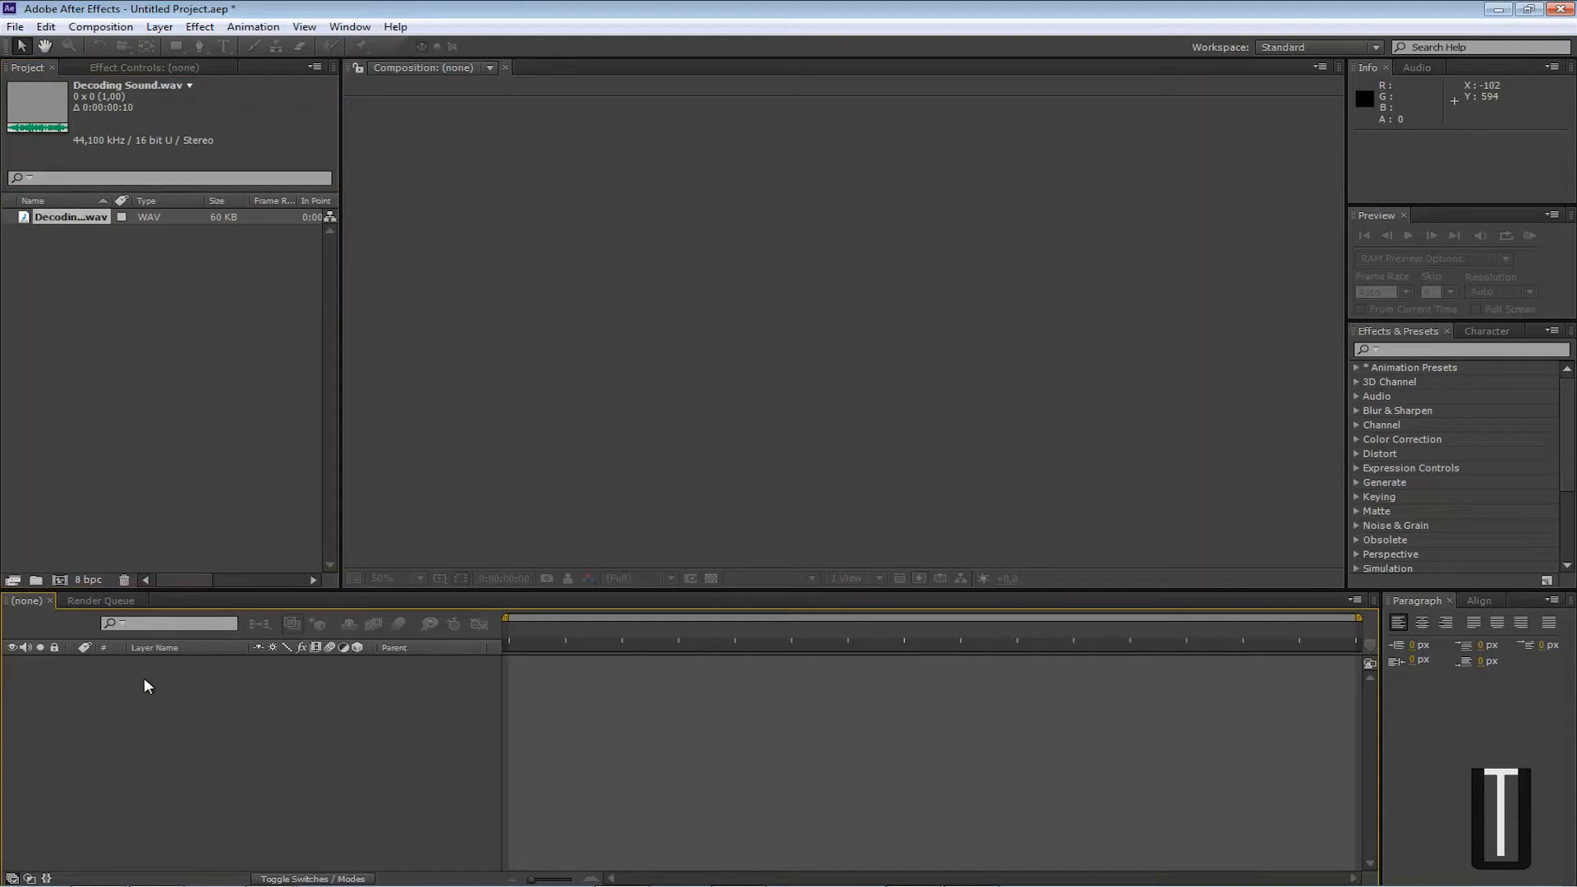
click(85, 29)
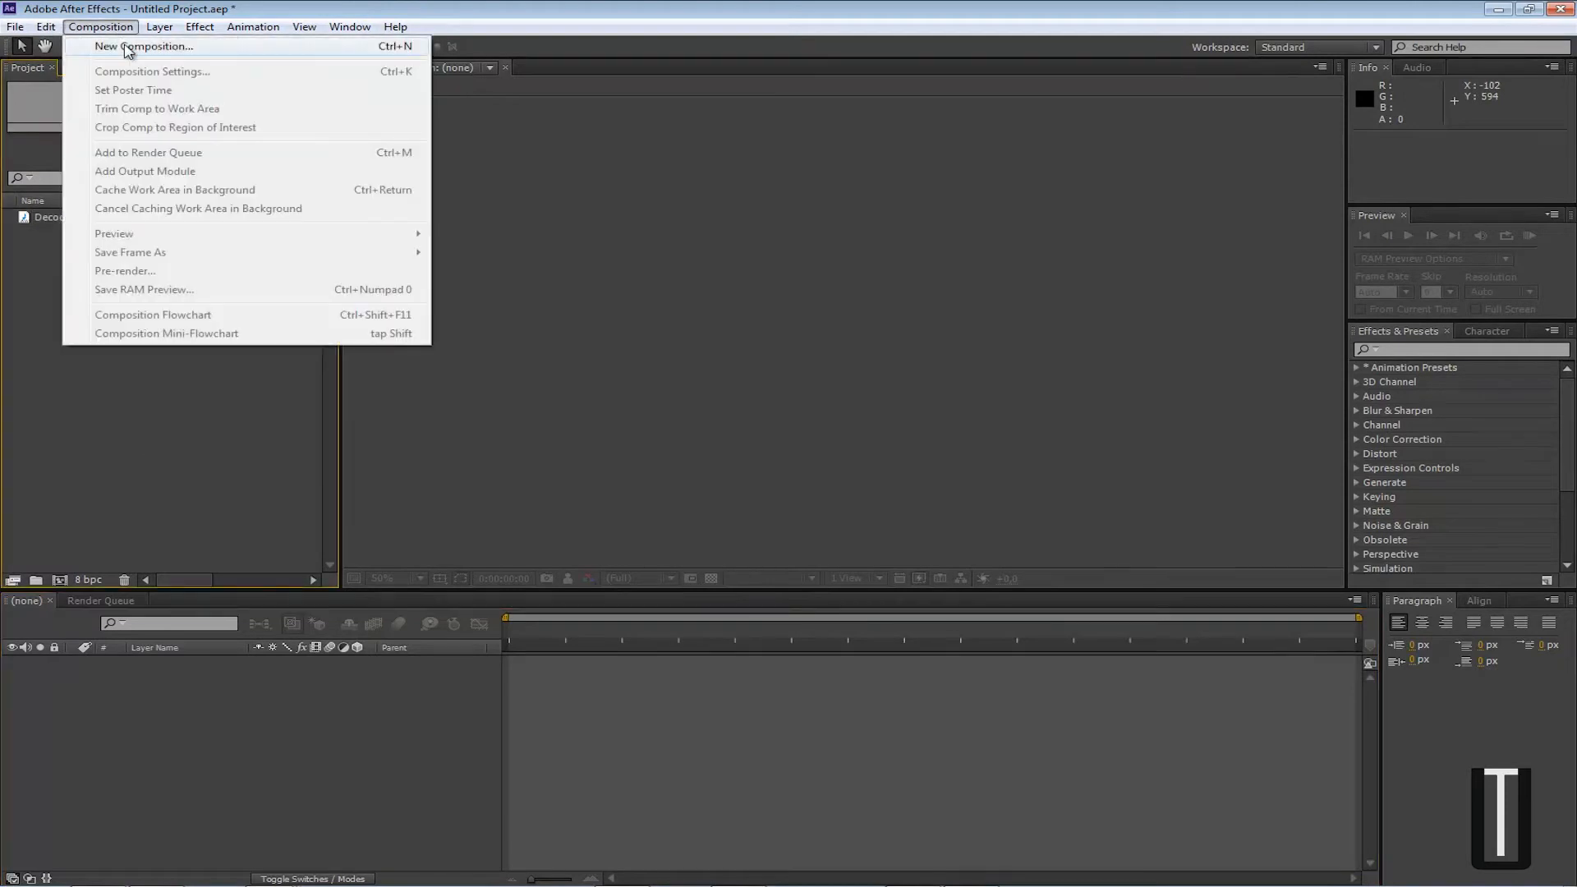
click(127, 50)
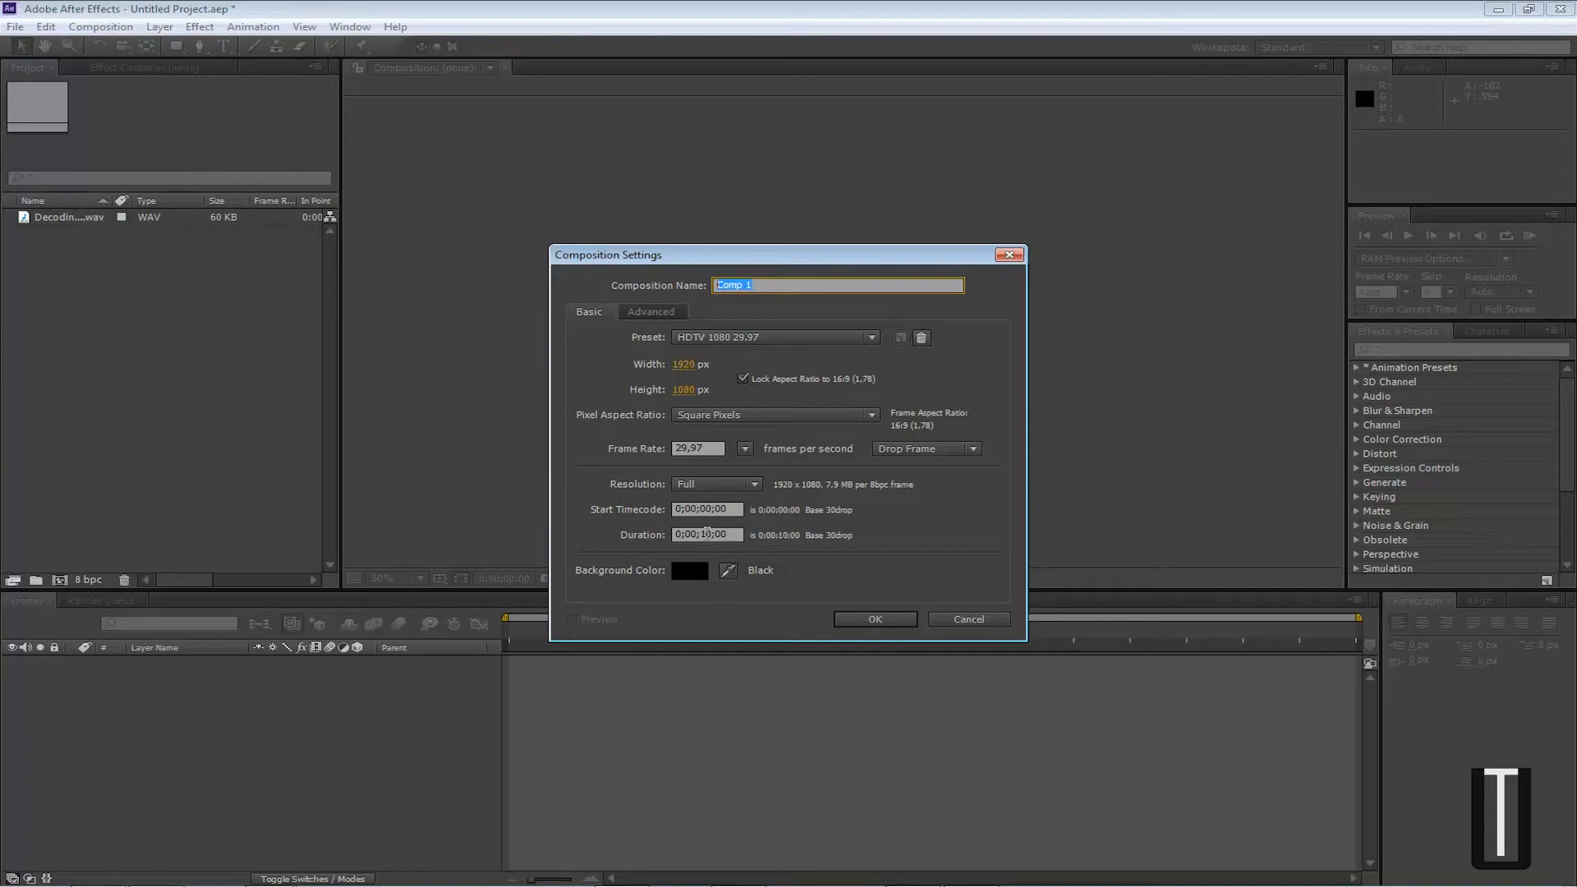
click(709, 535)
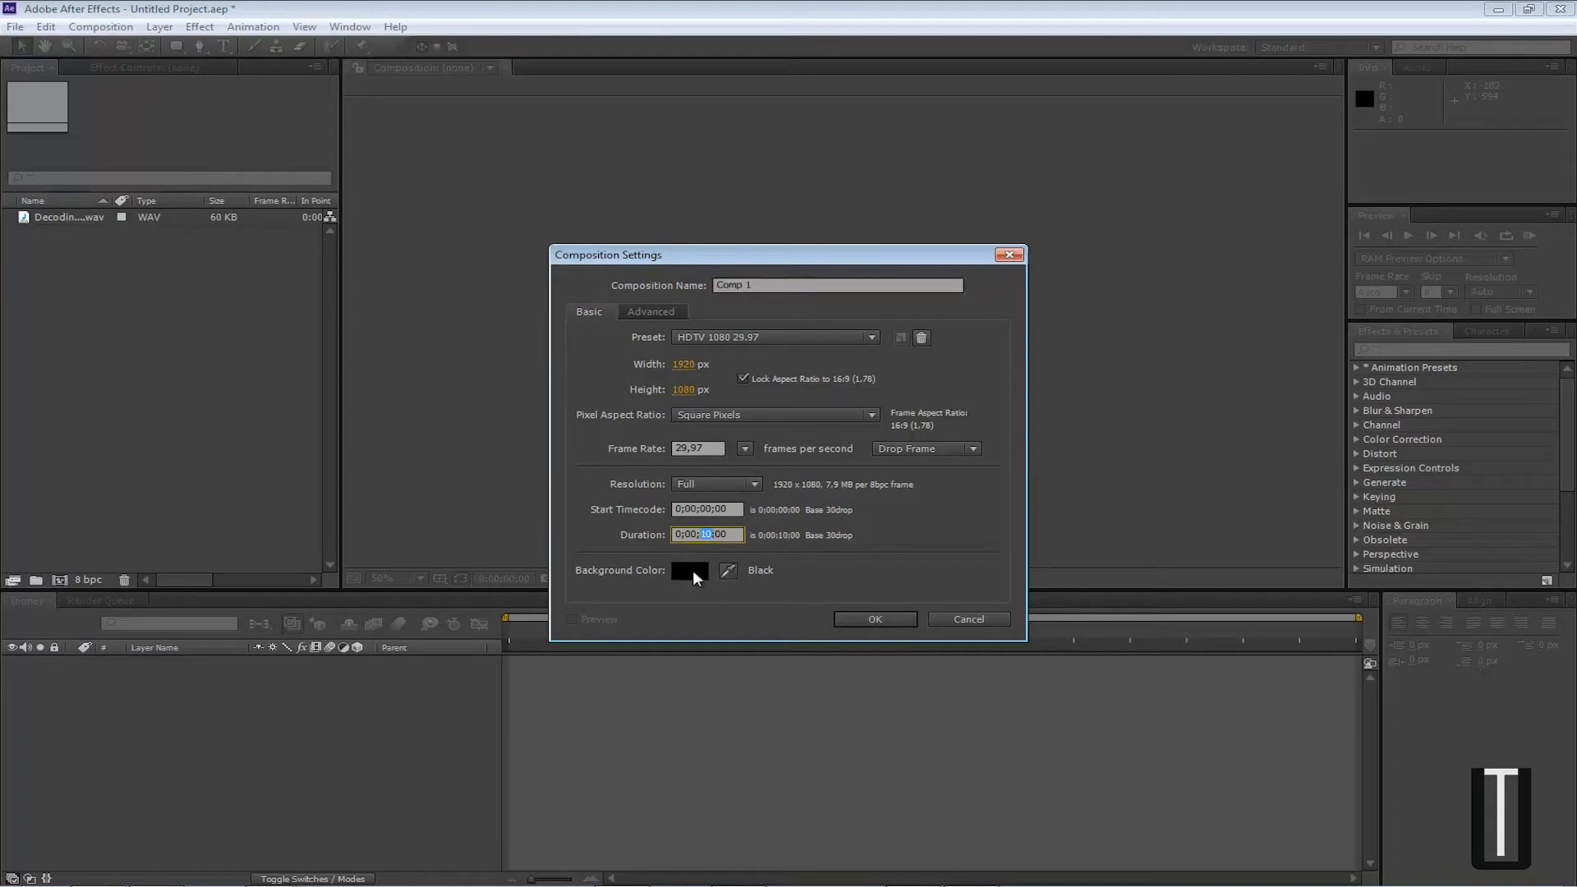
click(873, 619)
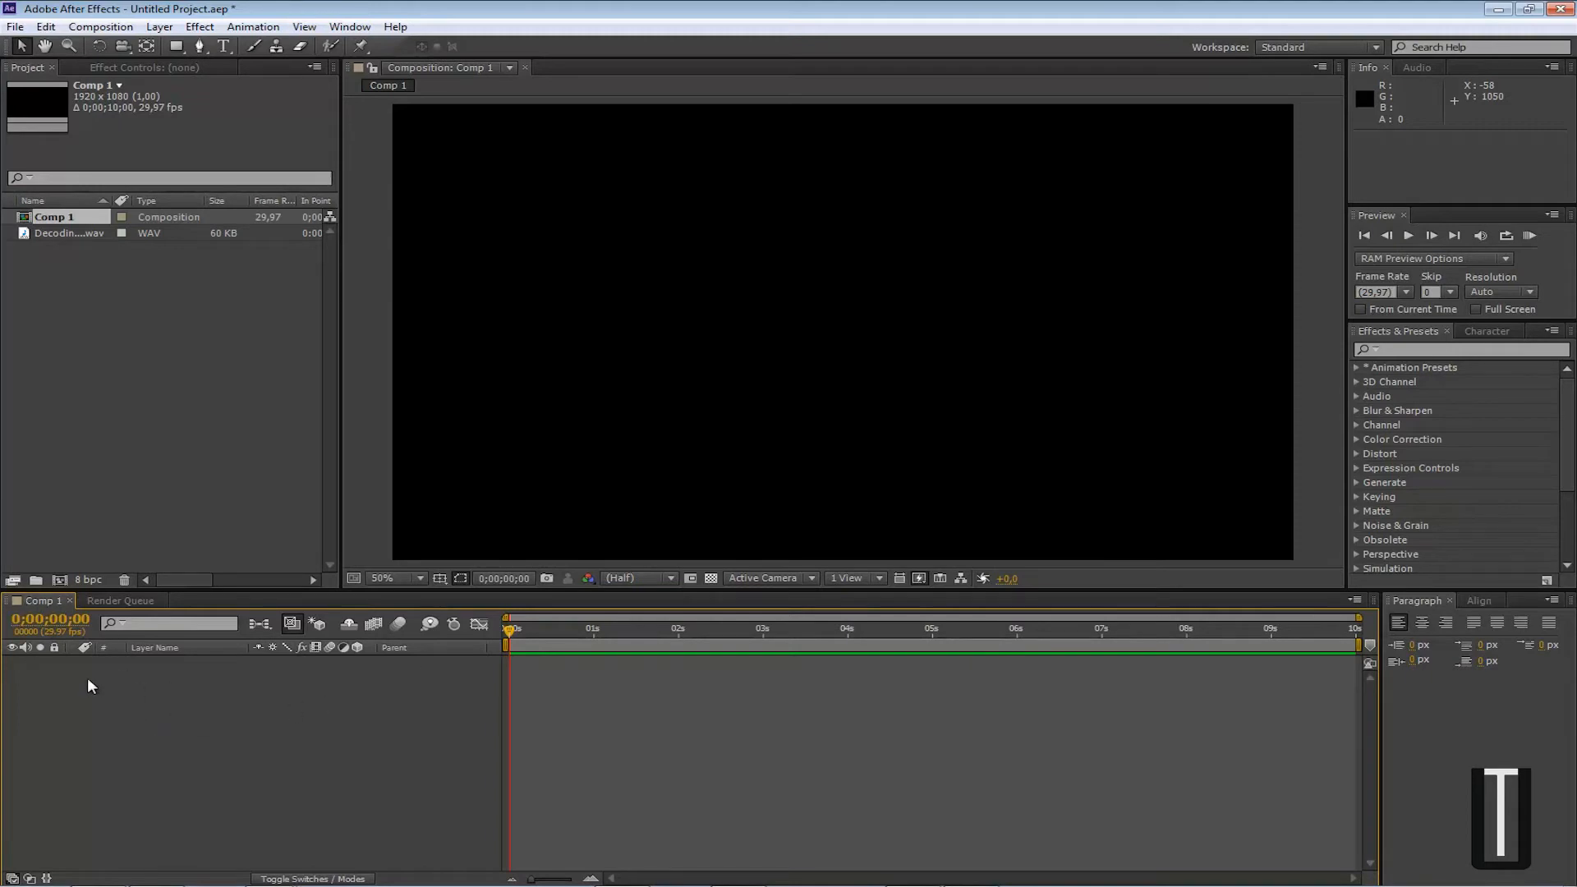
Add a black solid layer of 1920 x 1080 px to the composition
right_click(233, 717)
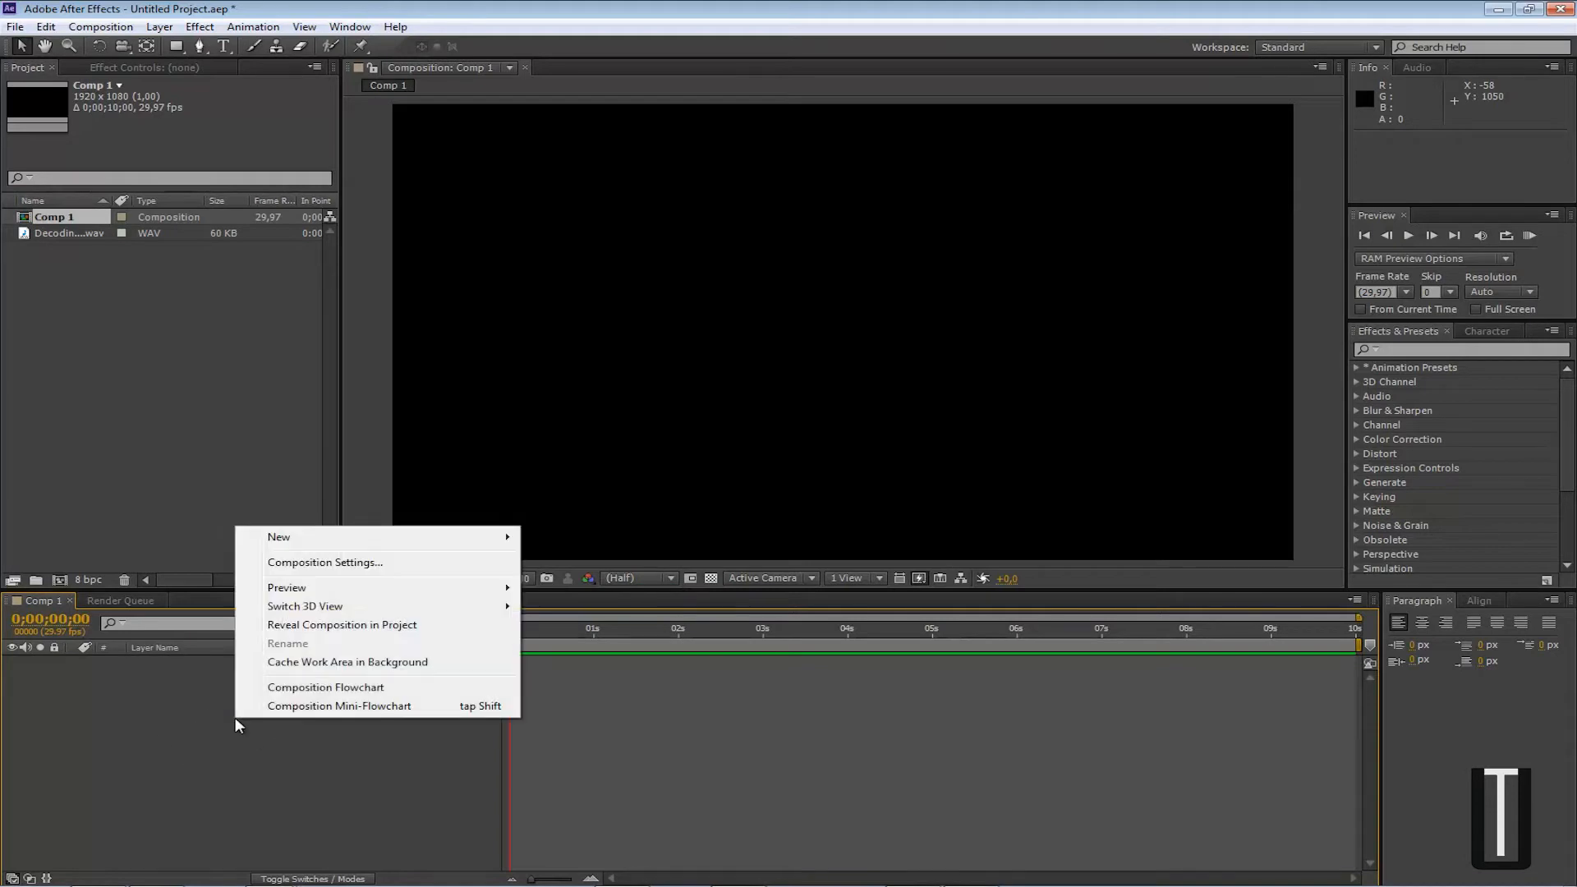
mouse_move(294, 540)
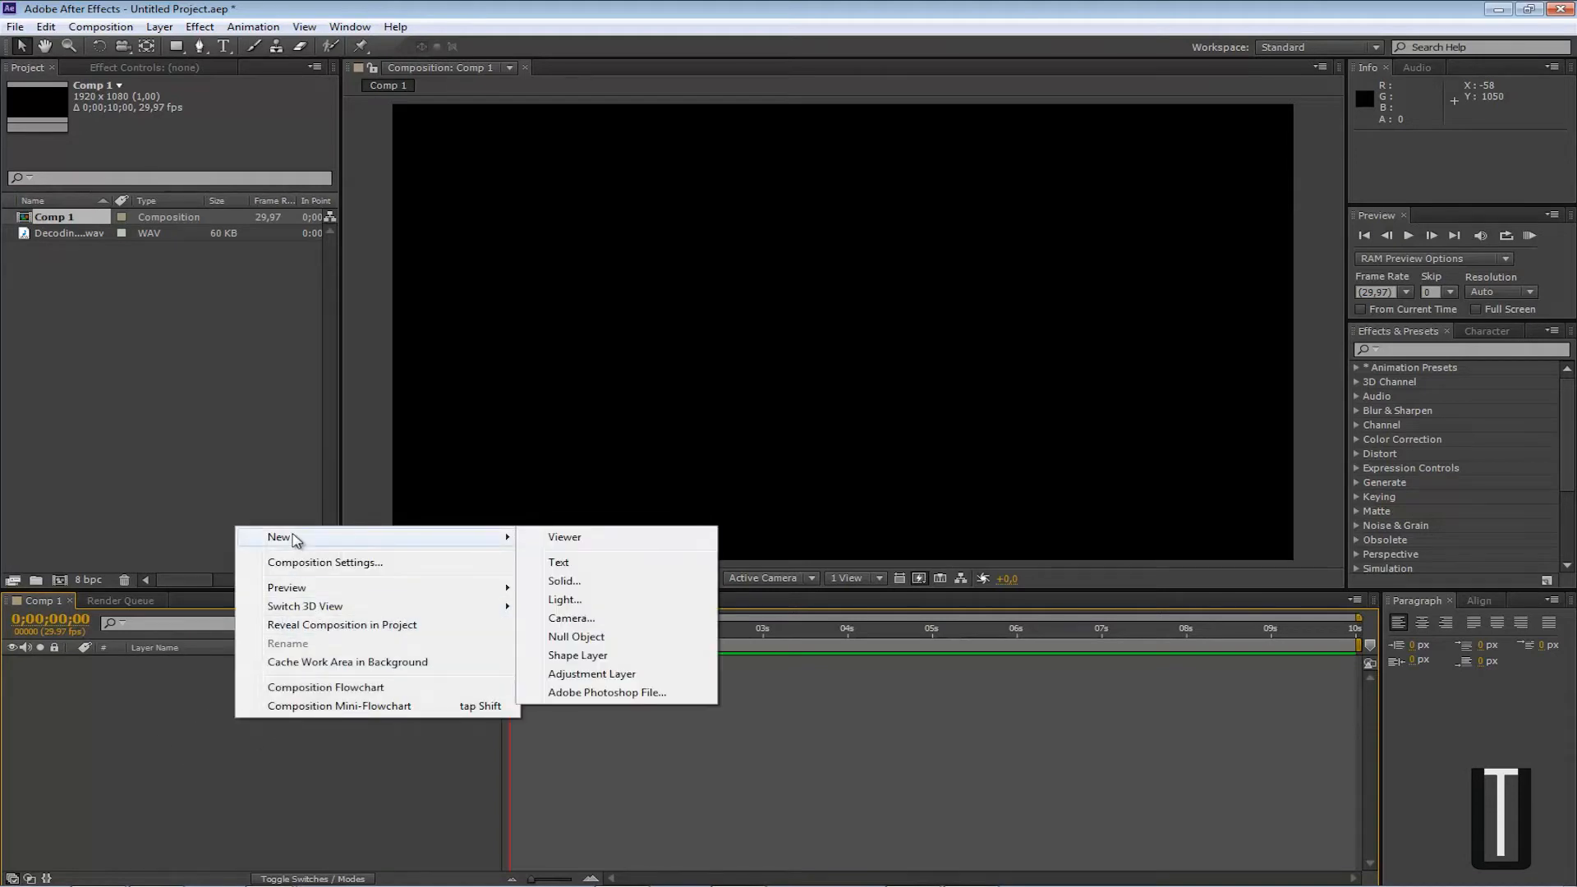
click(567, 583)
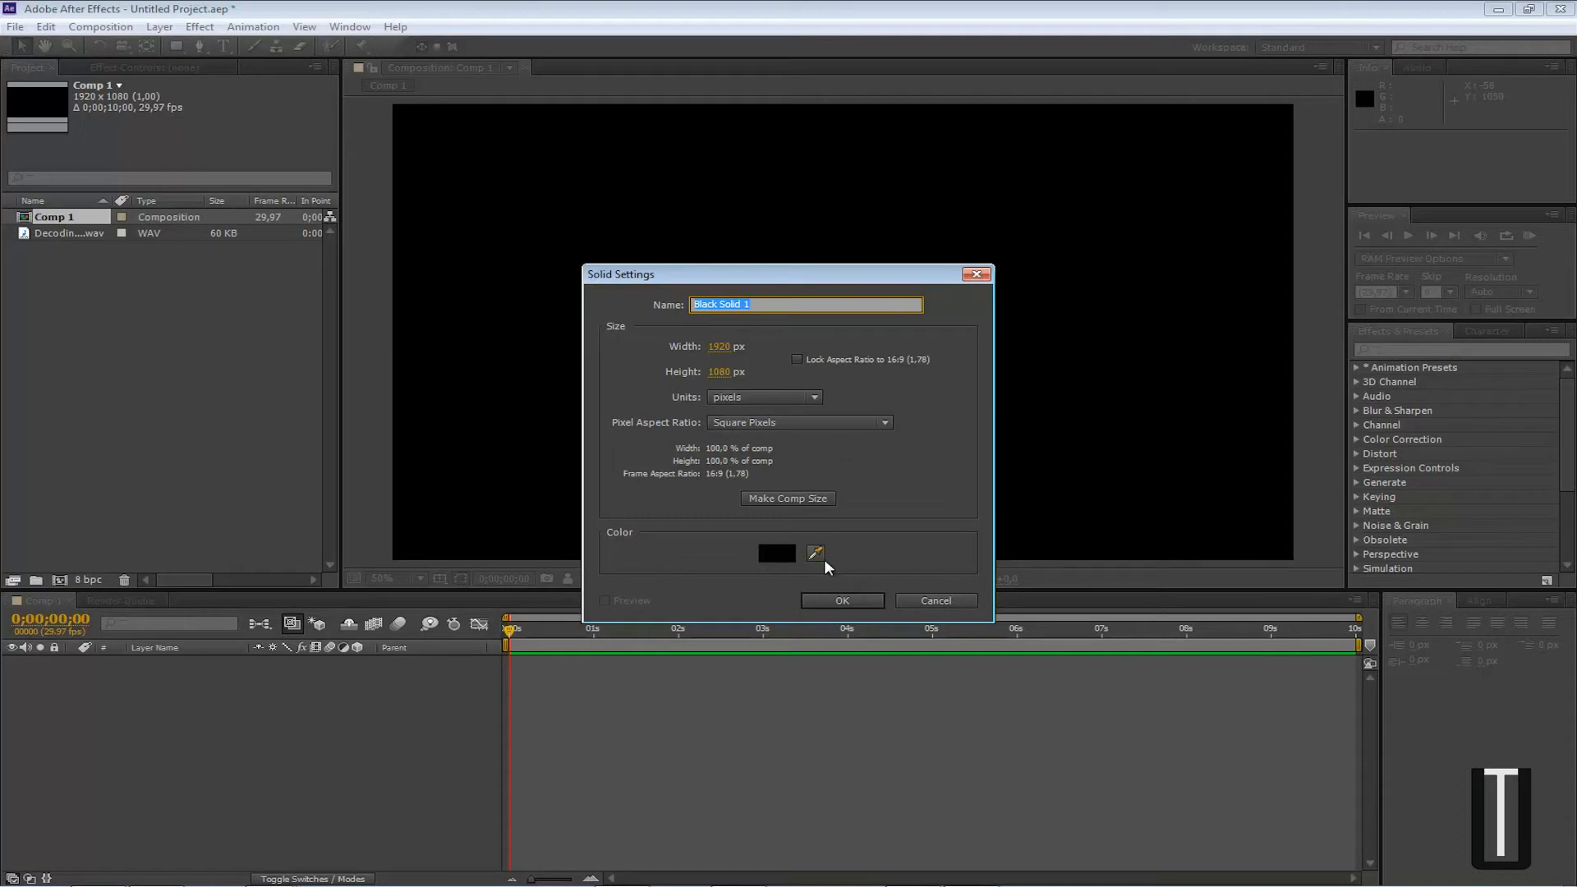
click(835, 597)
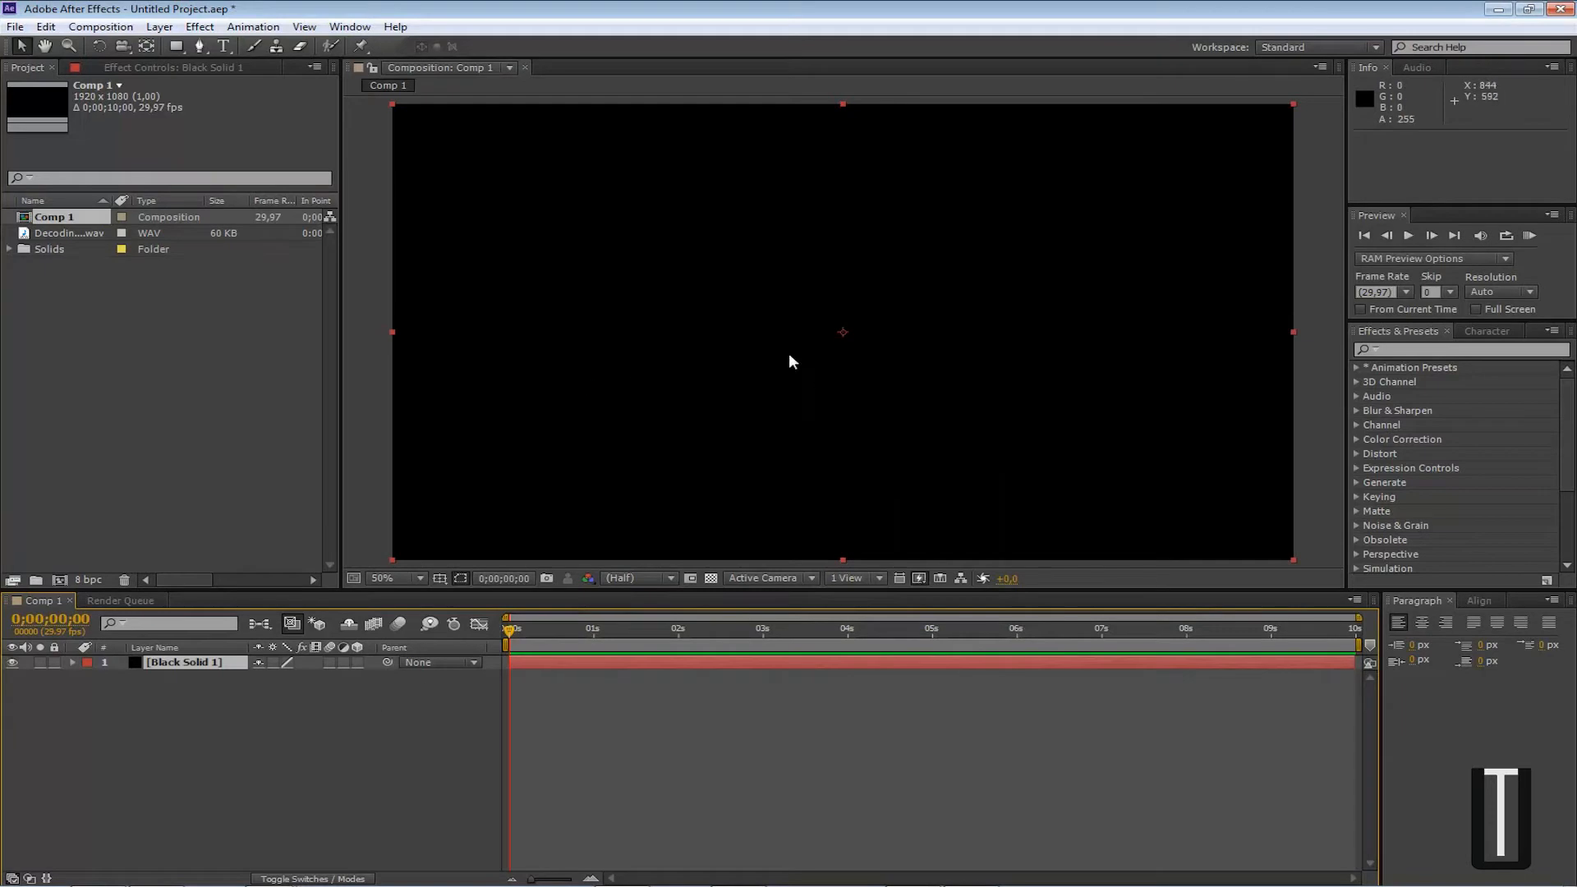
click(270, 712)
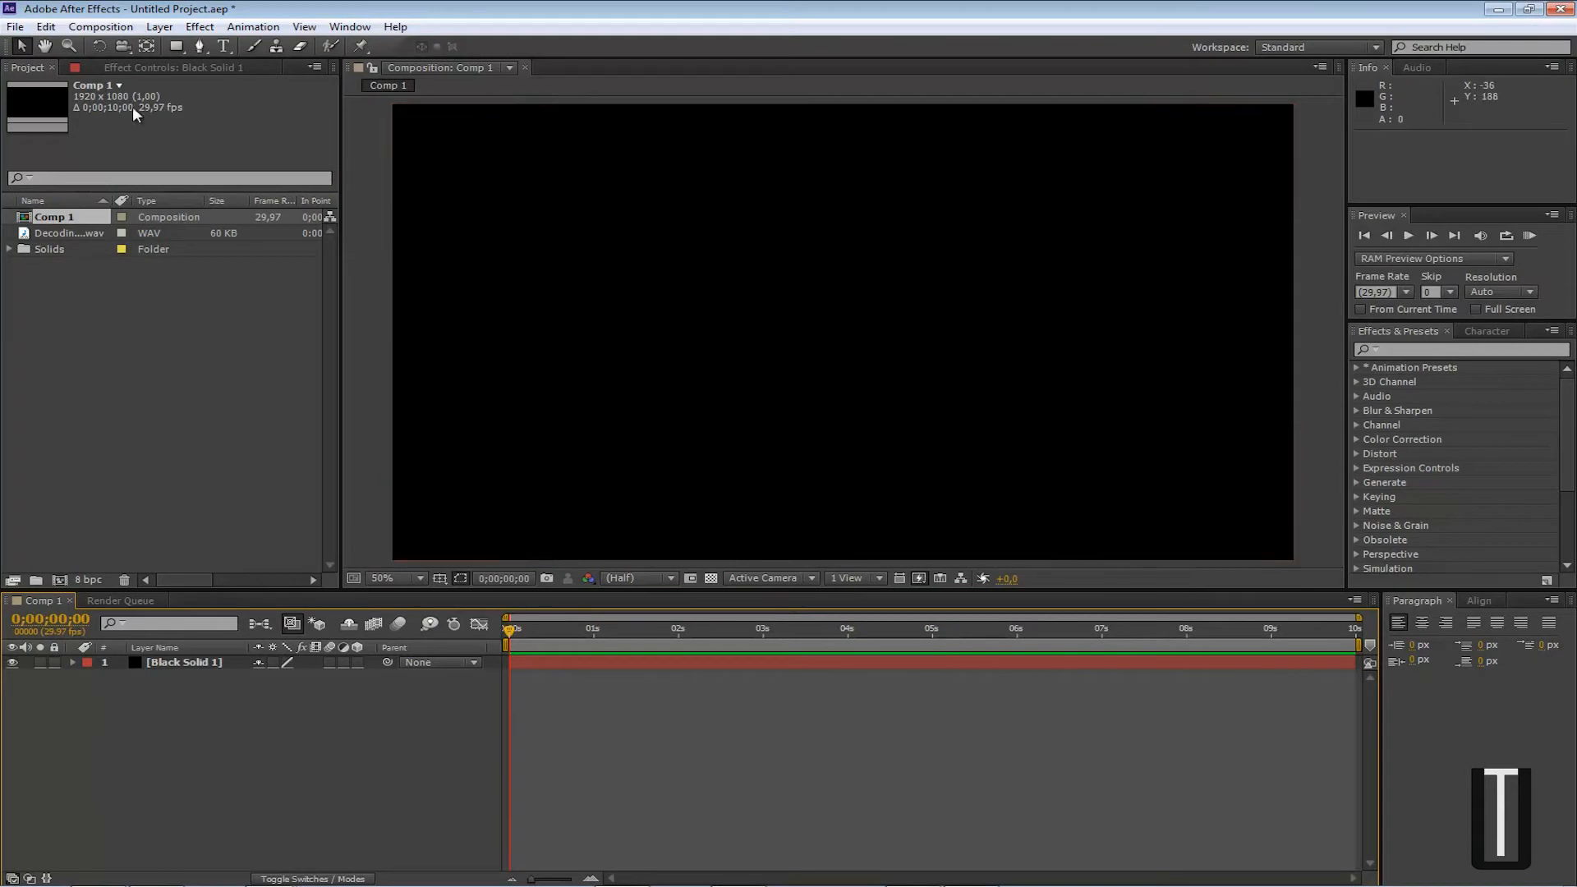
Add a text layer reading "UltraTuts" over the black solid in the OCR A Std font
click(224, 46)
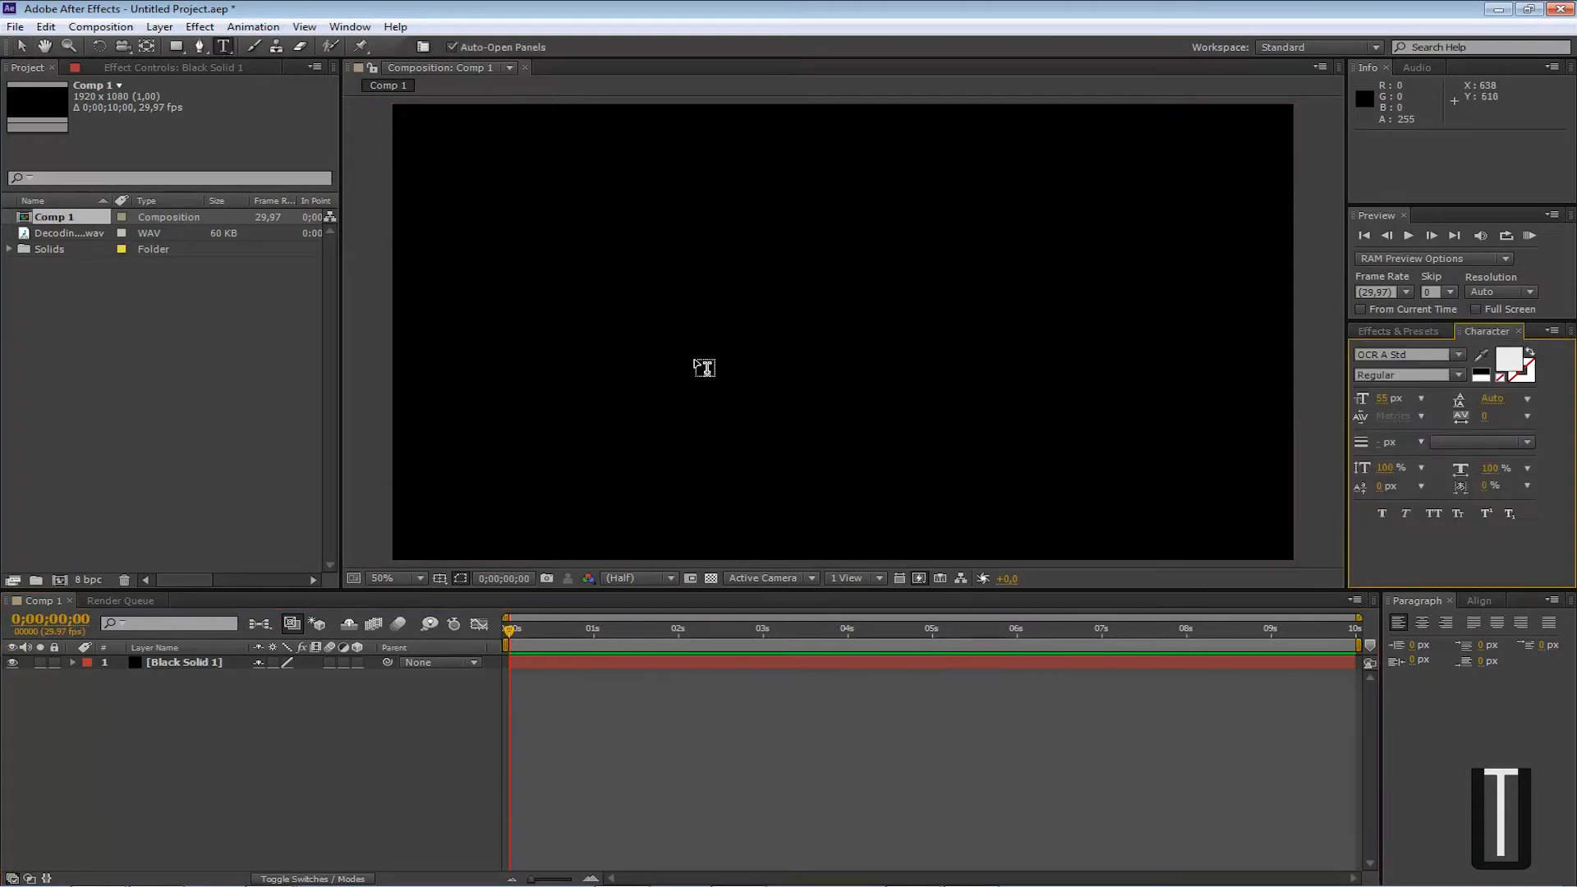
click(754, 349)
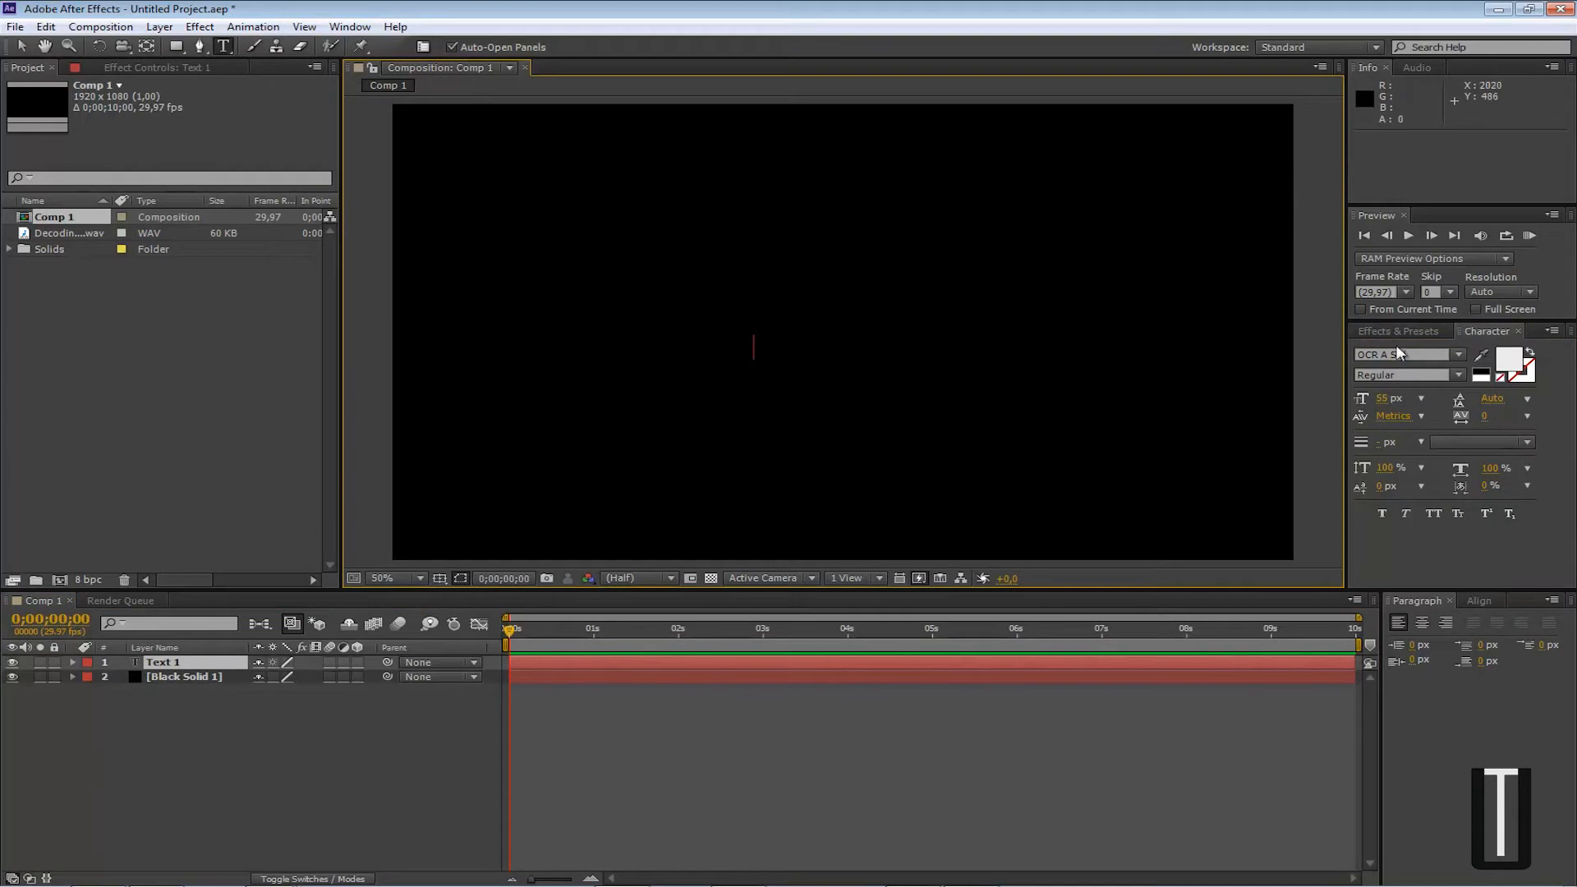
text(UltraTuts)
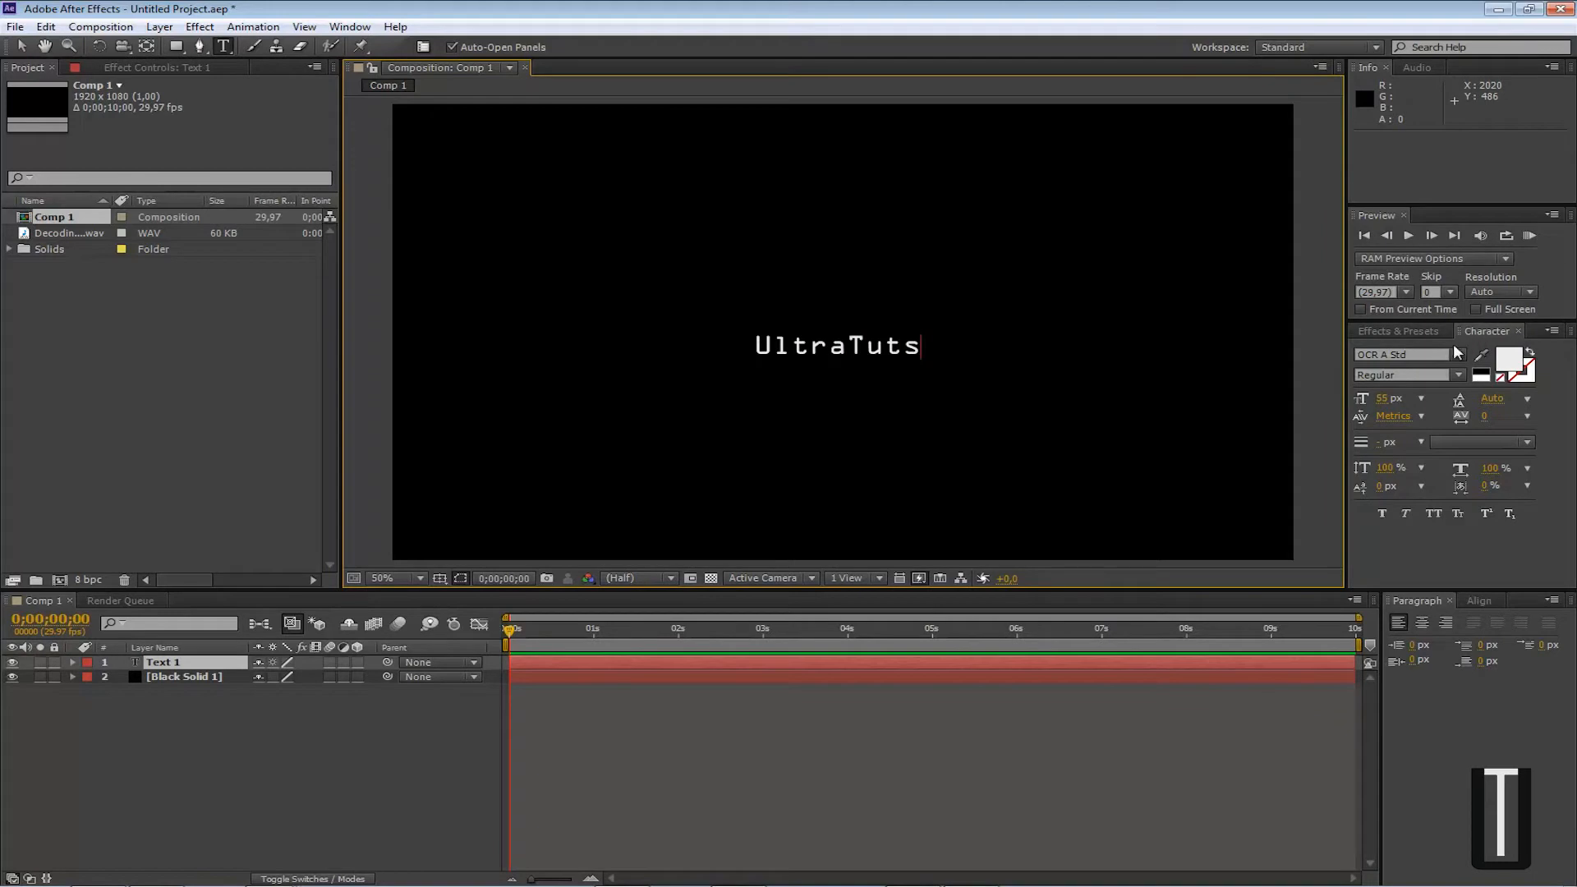
click(1415, 355)
click(1415, 356)
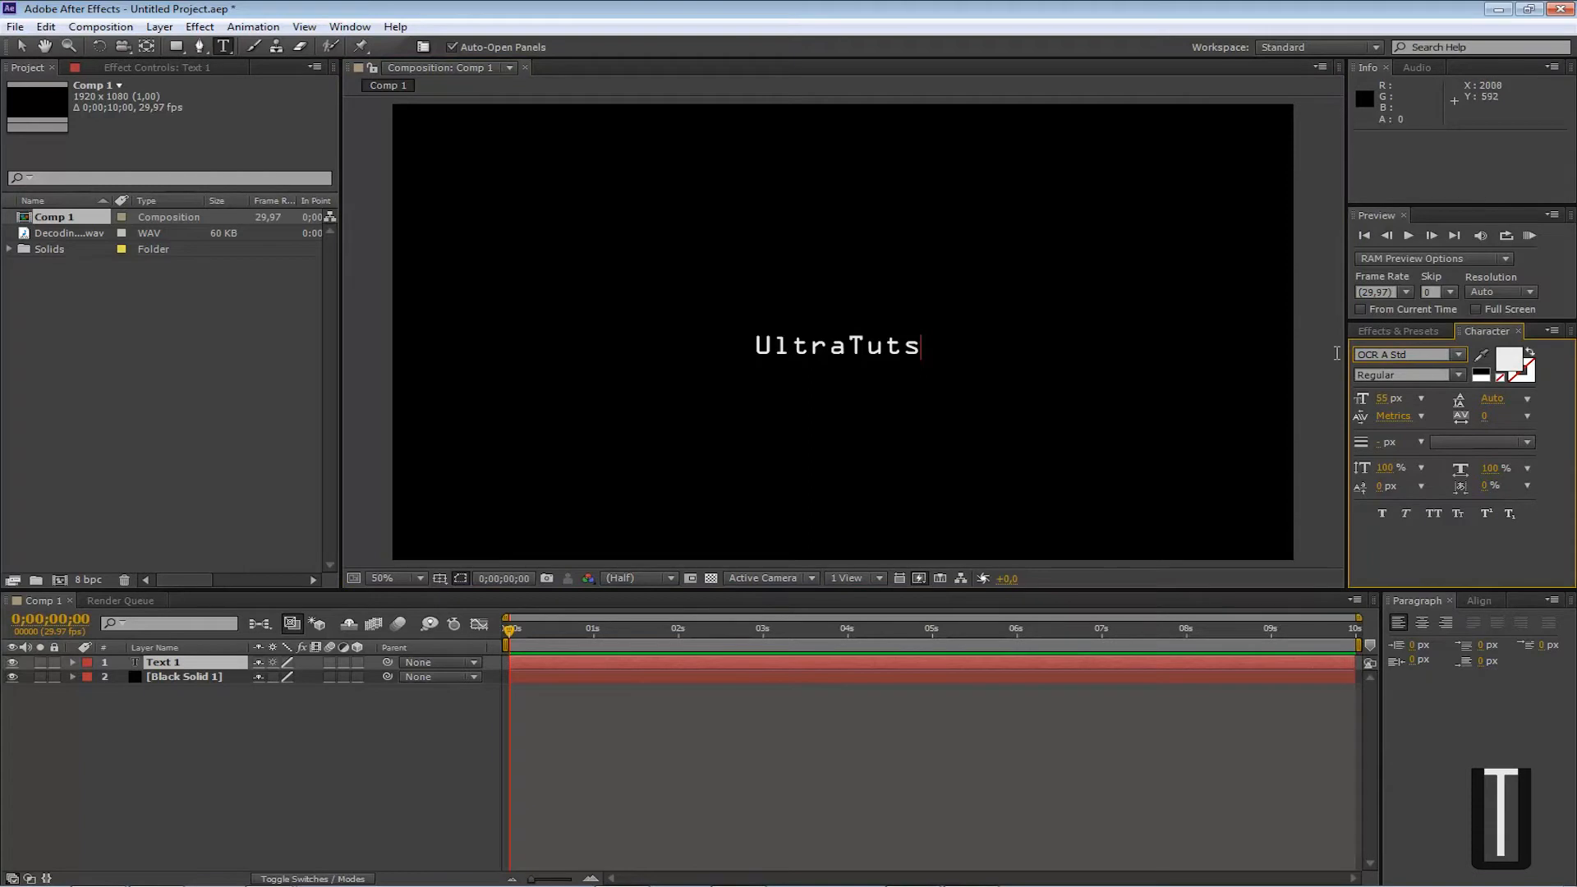
Select the whole UltraTuts text and move it to the lower-left area of the frame, at about 64, 798
drag(925, 351, 722, 345)
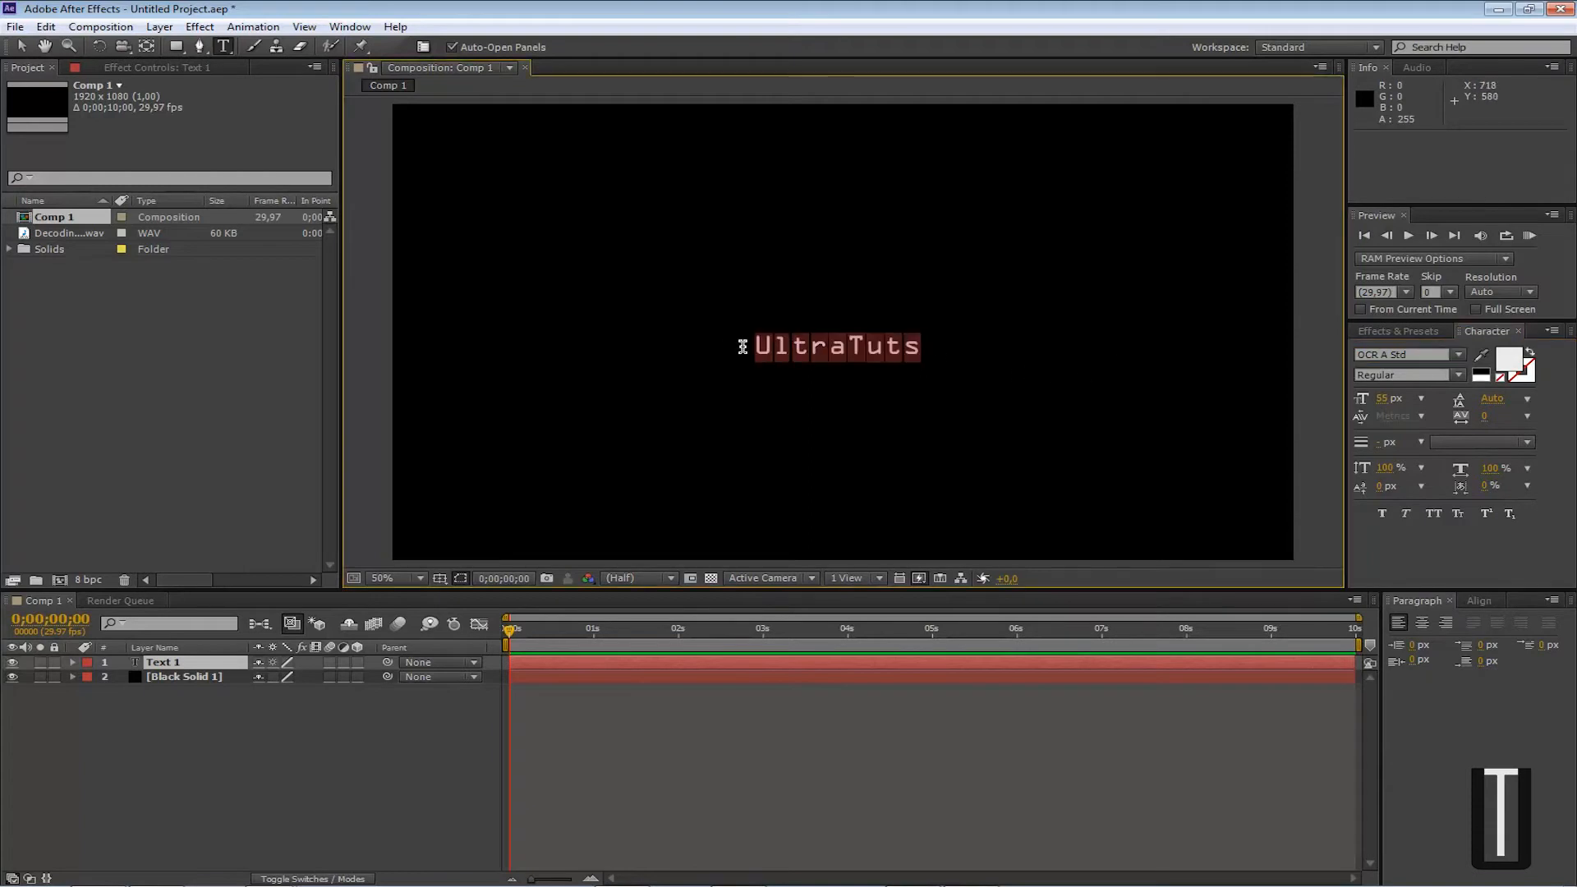
click(908, 347)
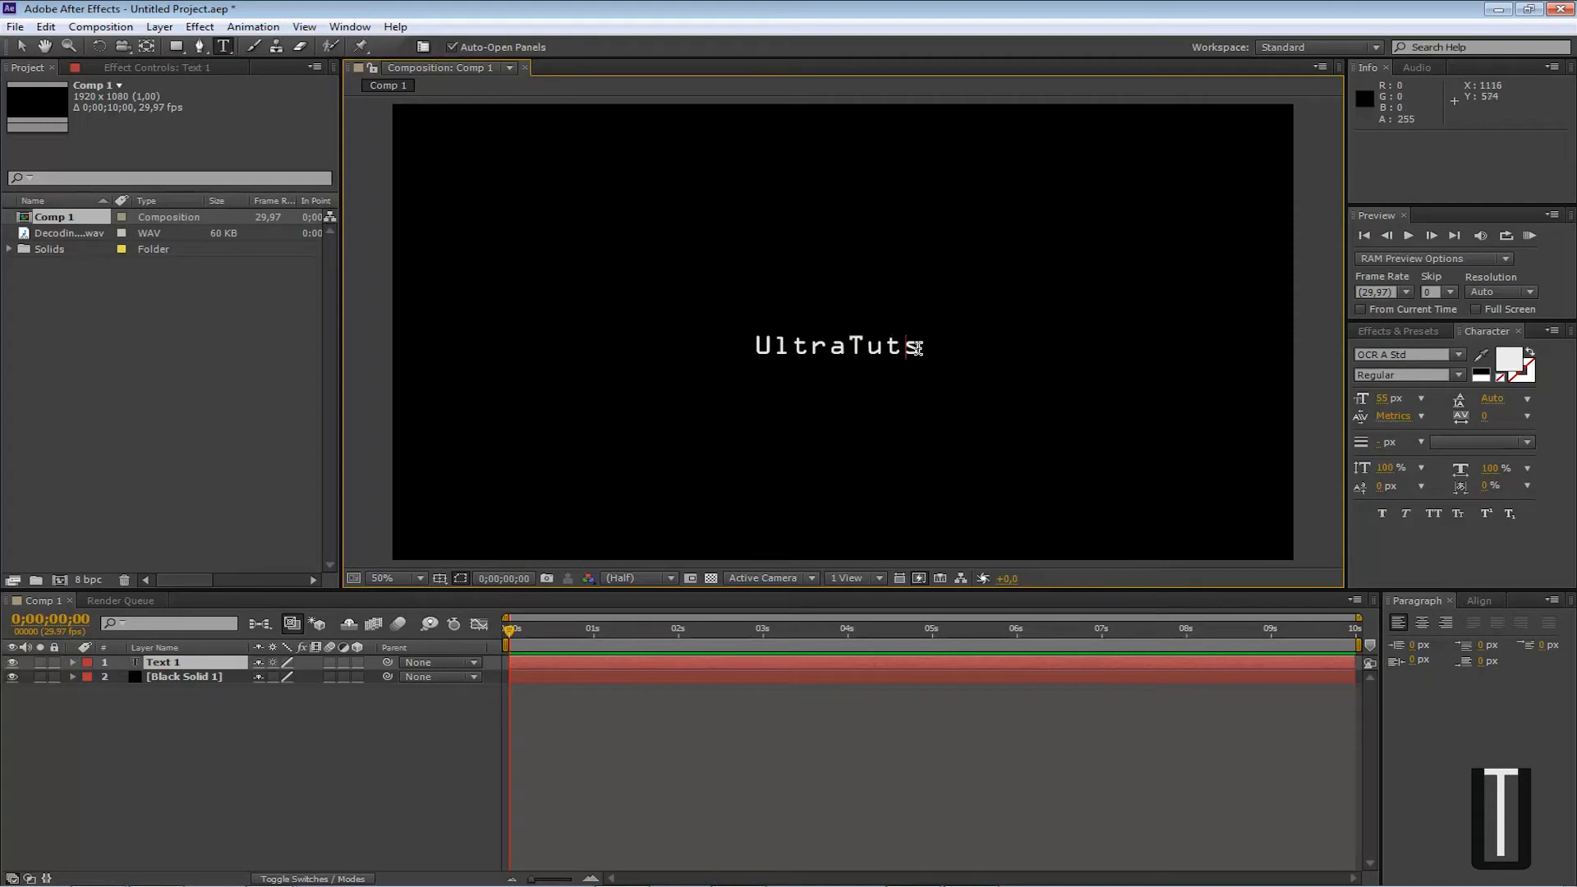
drag(925, 349, 754, 346)
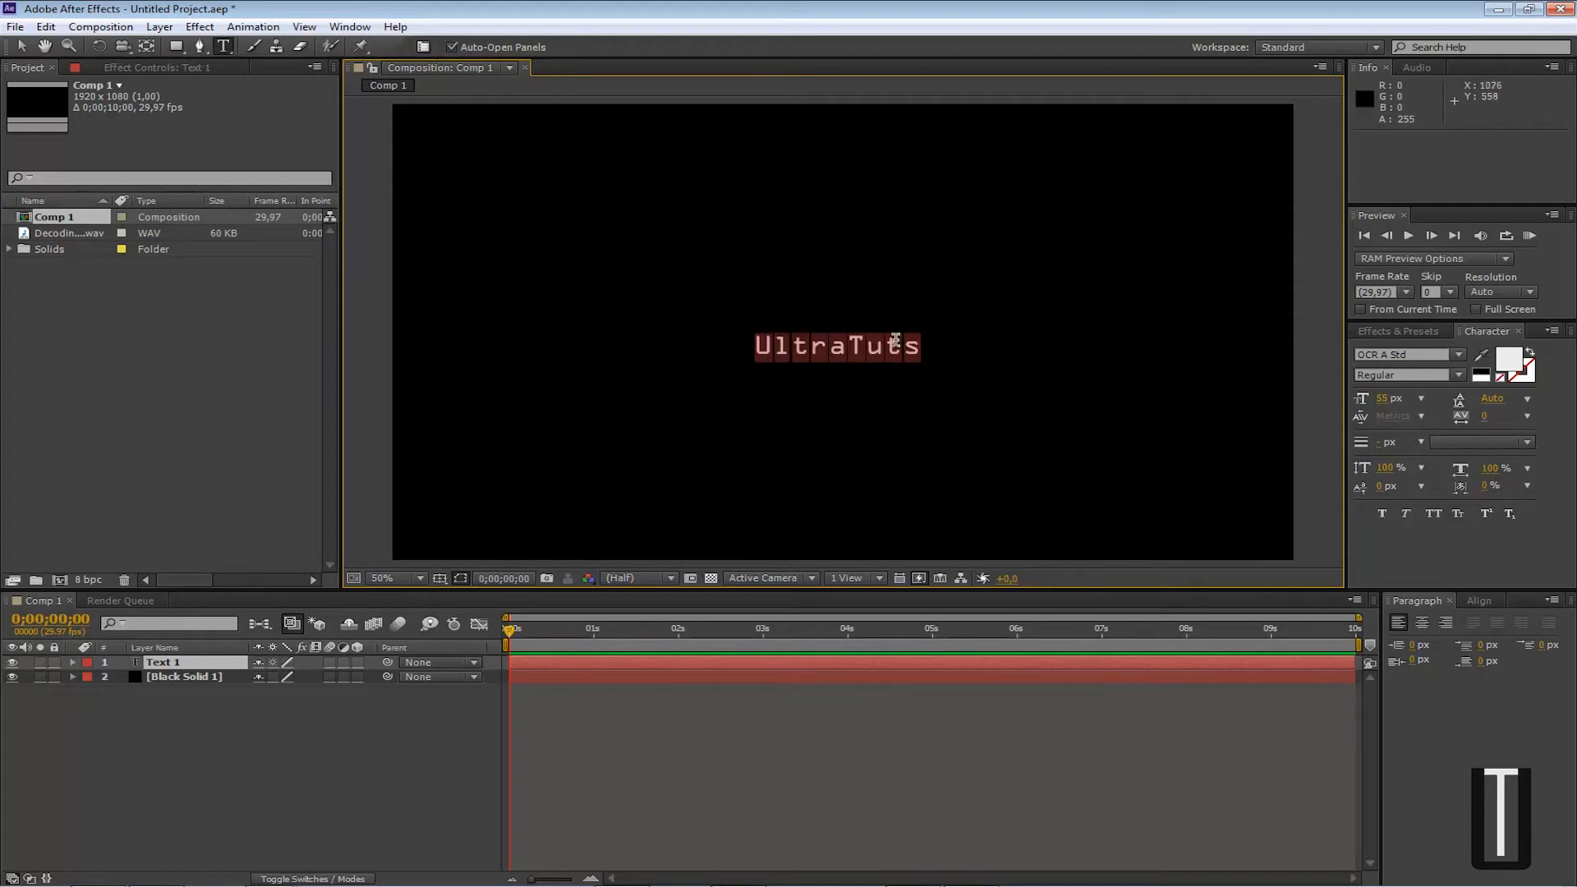
drag(1043, 382, 739, 423)
drag(821, 391, 794, 425)
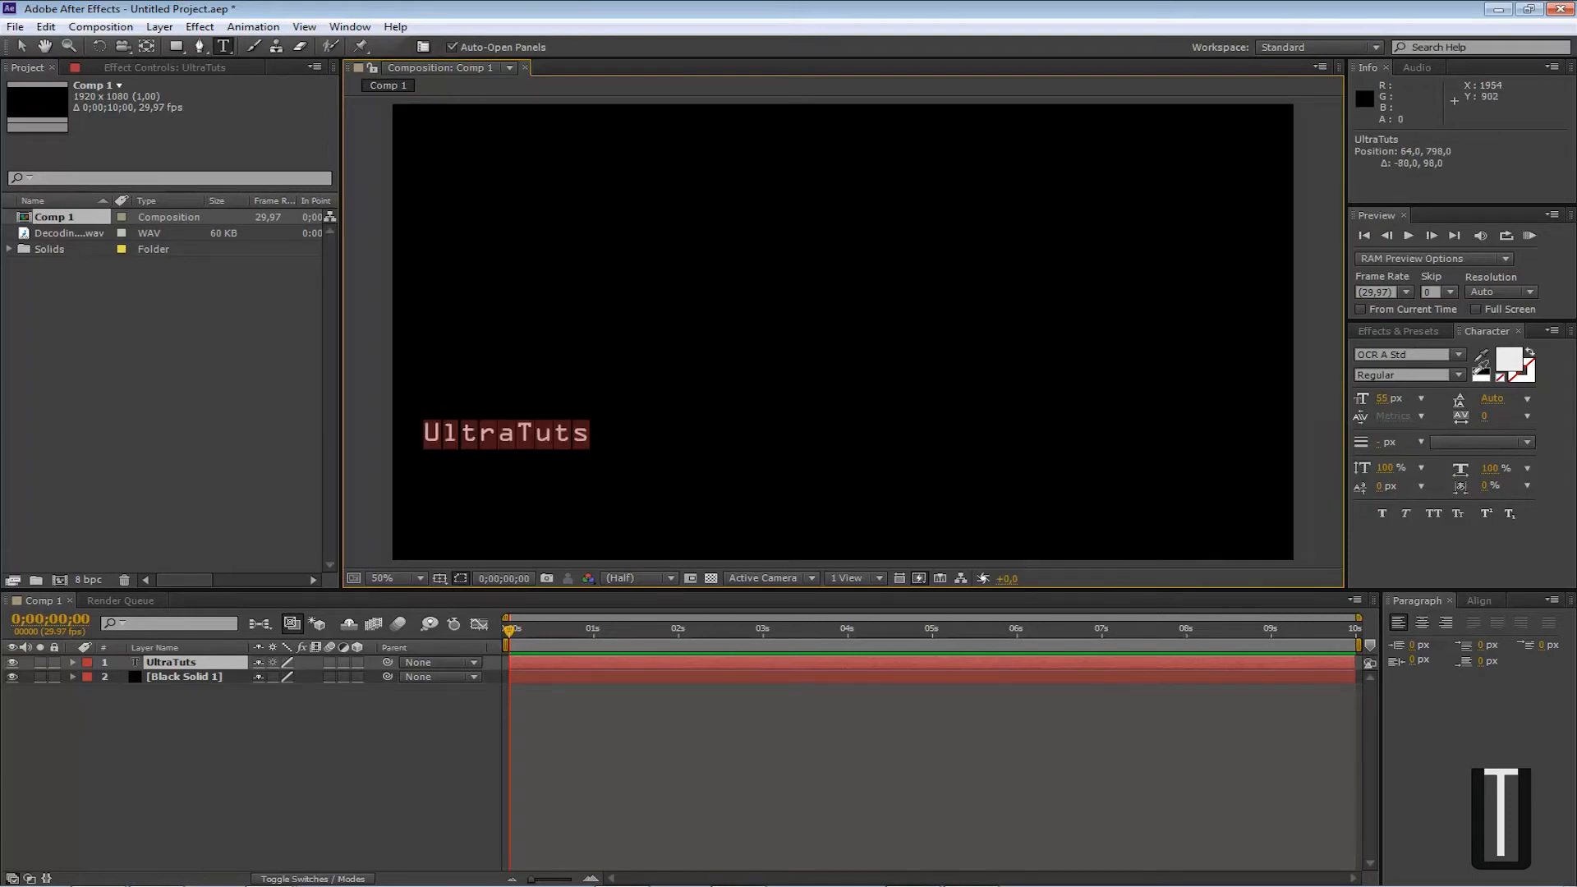
Display the Effects & Presets list in place of the character settings
click(1421, 336)
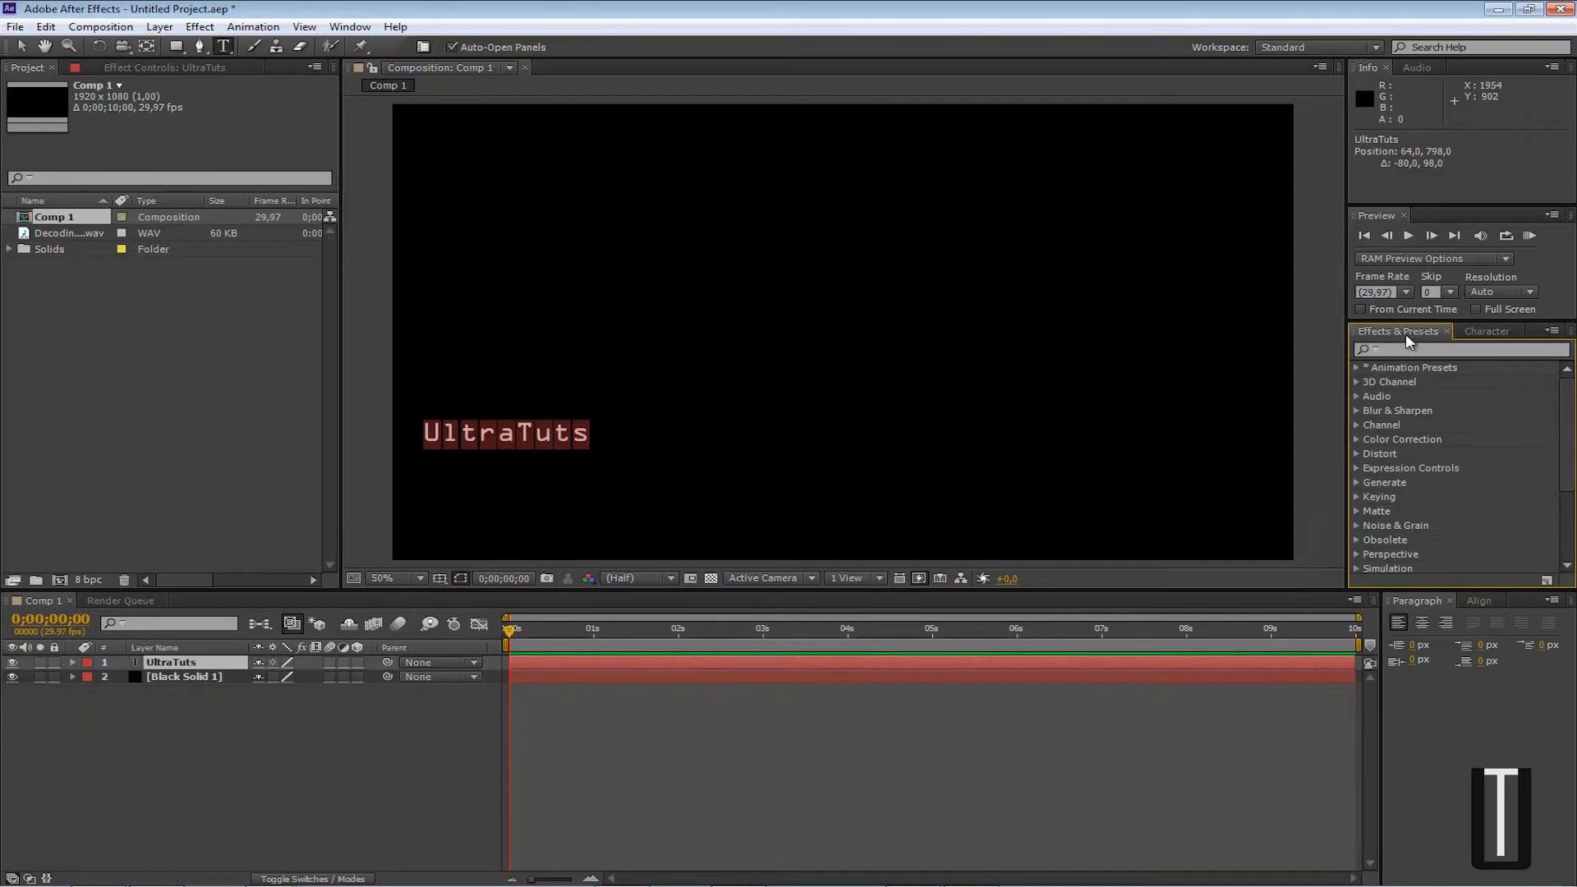
click(1487, 331)
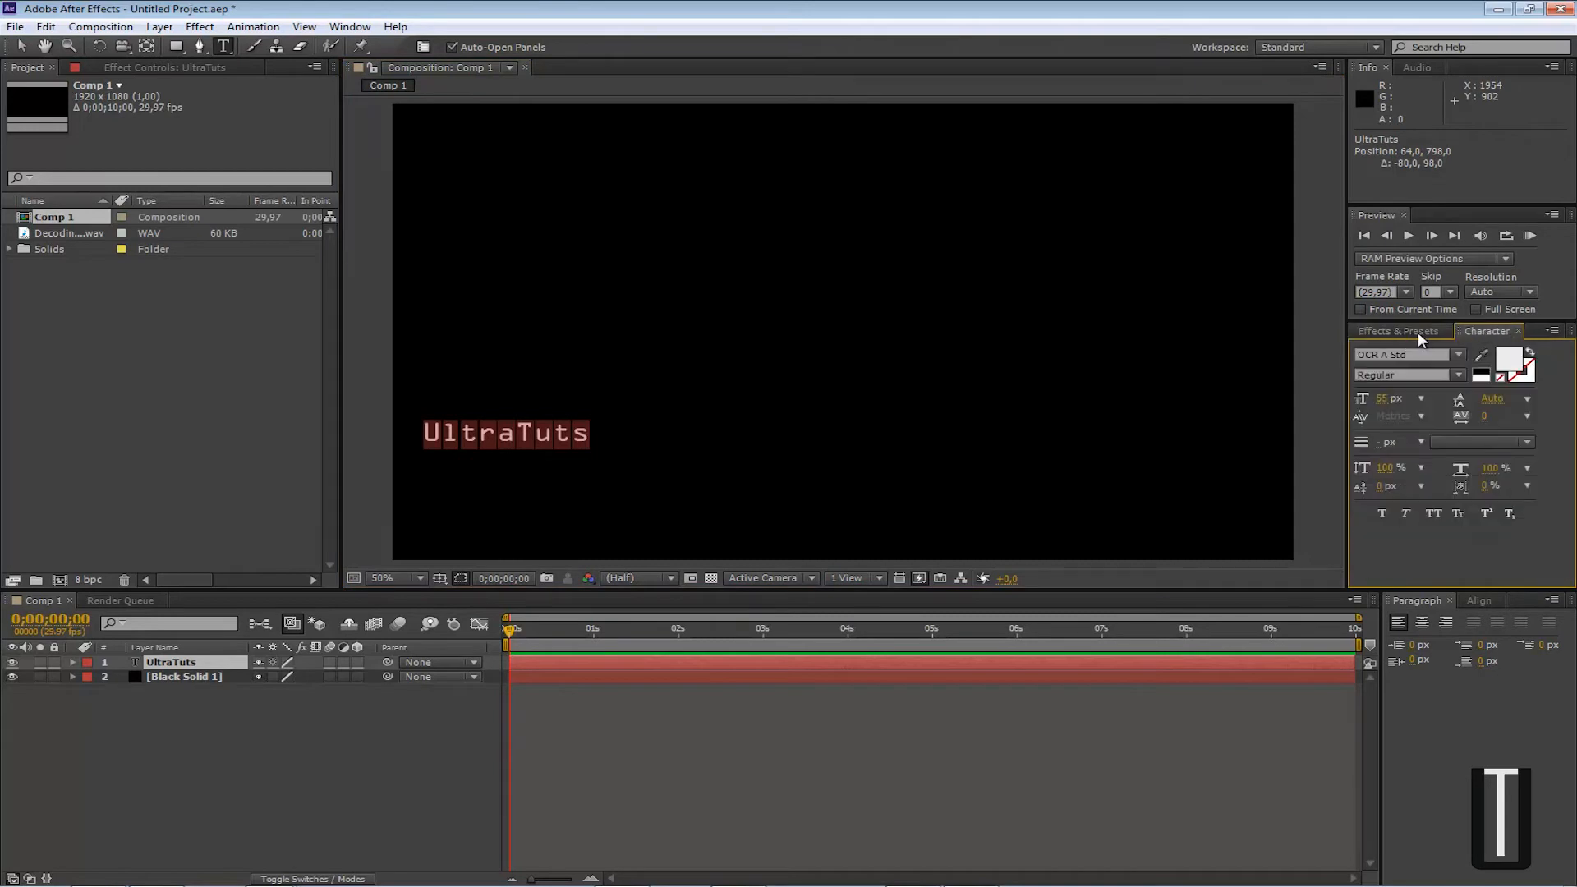
click(1418, 331)
click(341, 28)
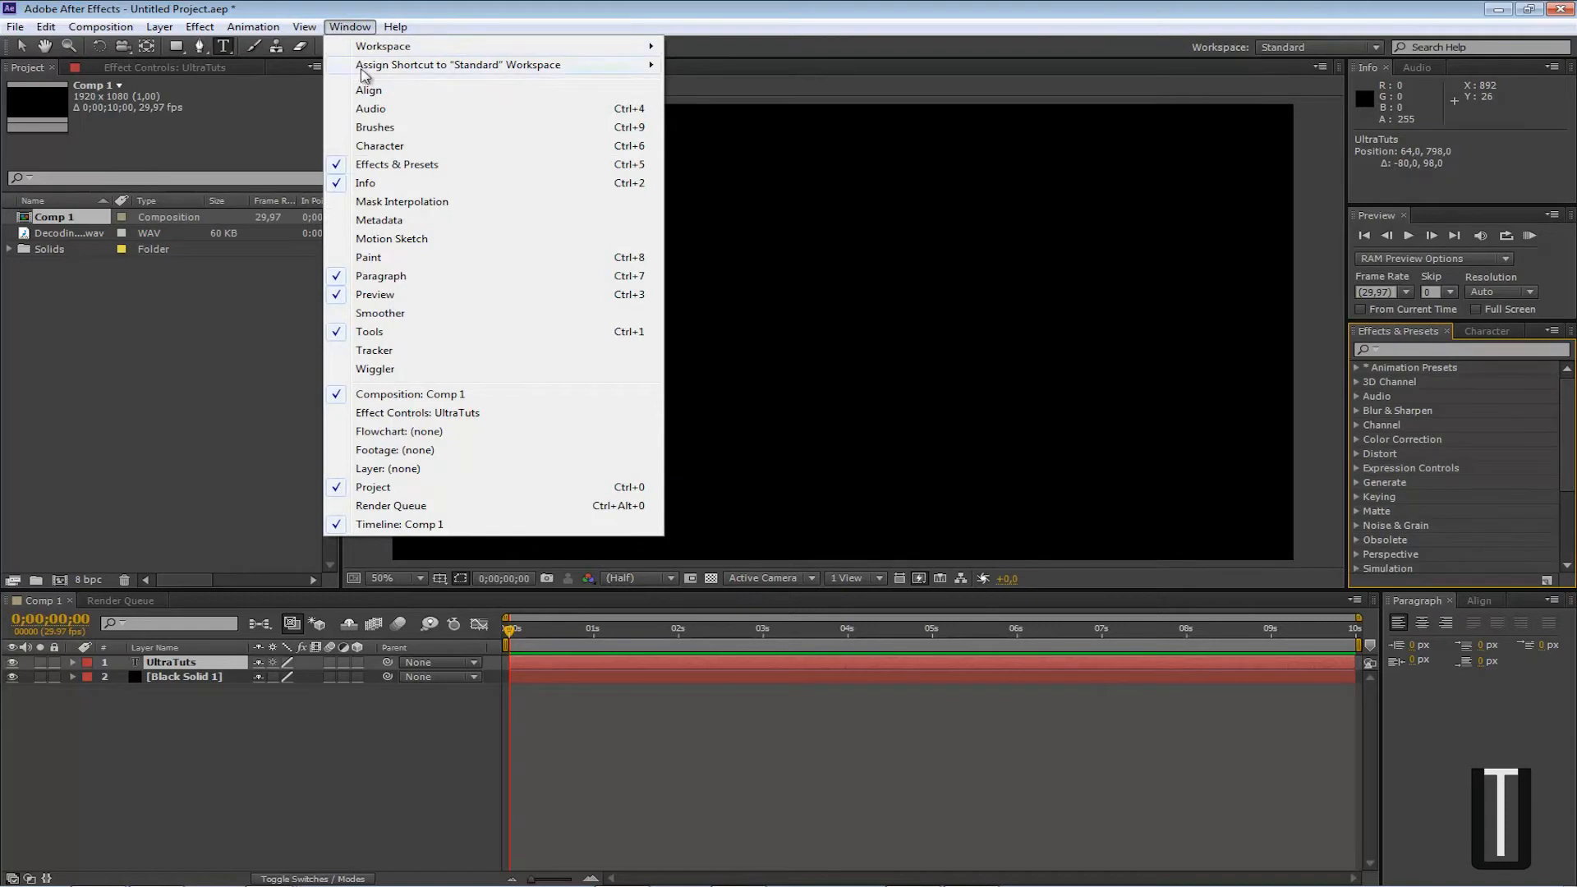
click(394, 164)
click(349, 27)
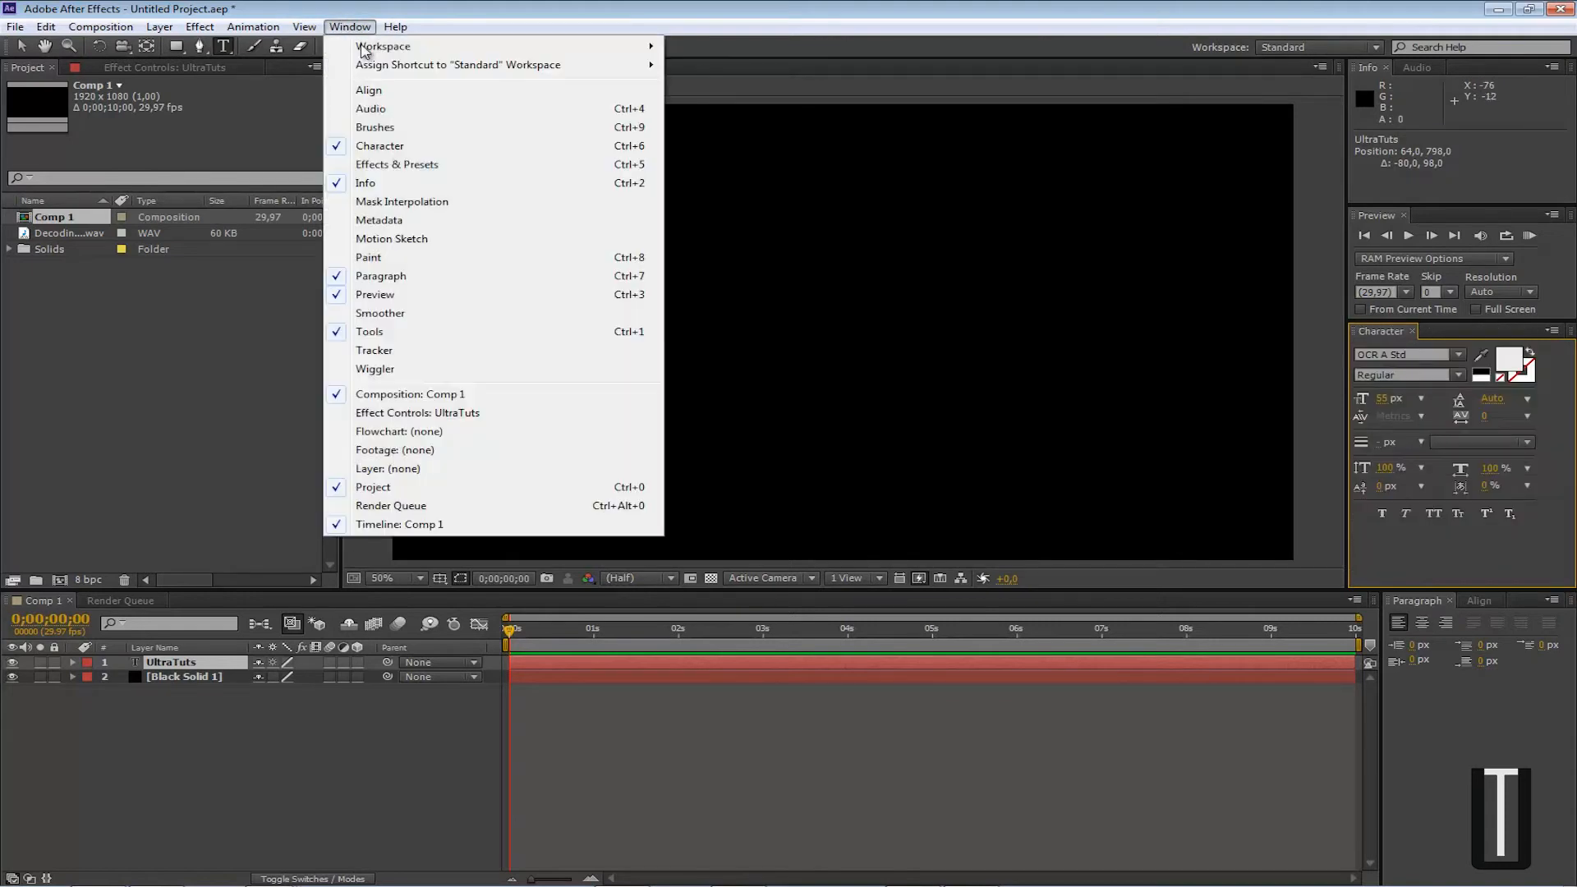
click(399, 165)
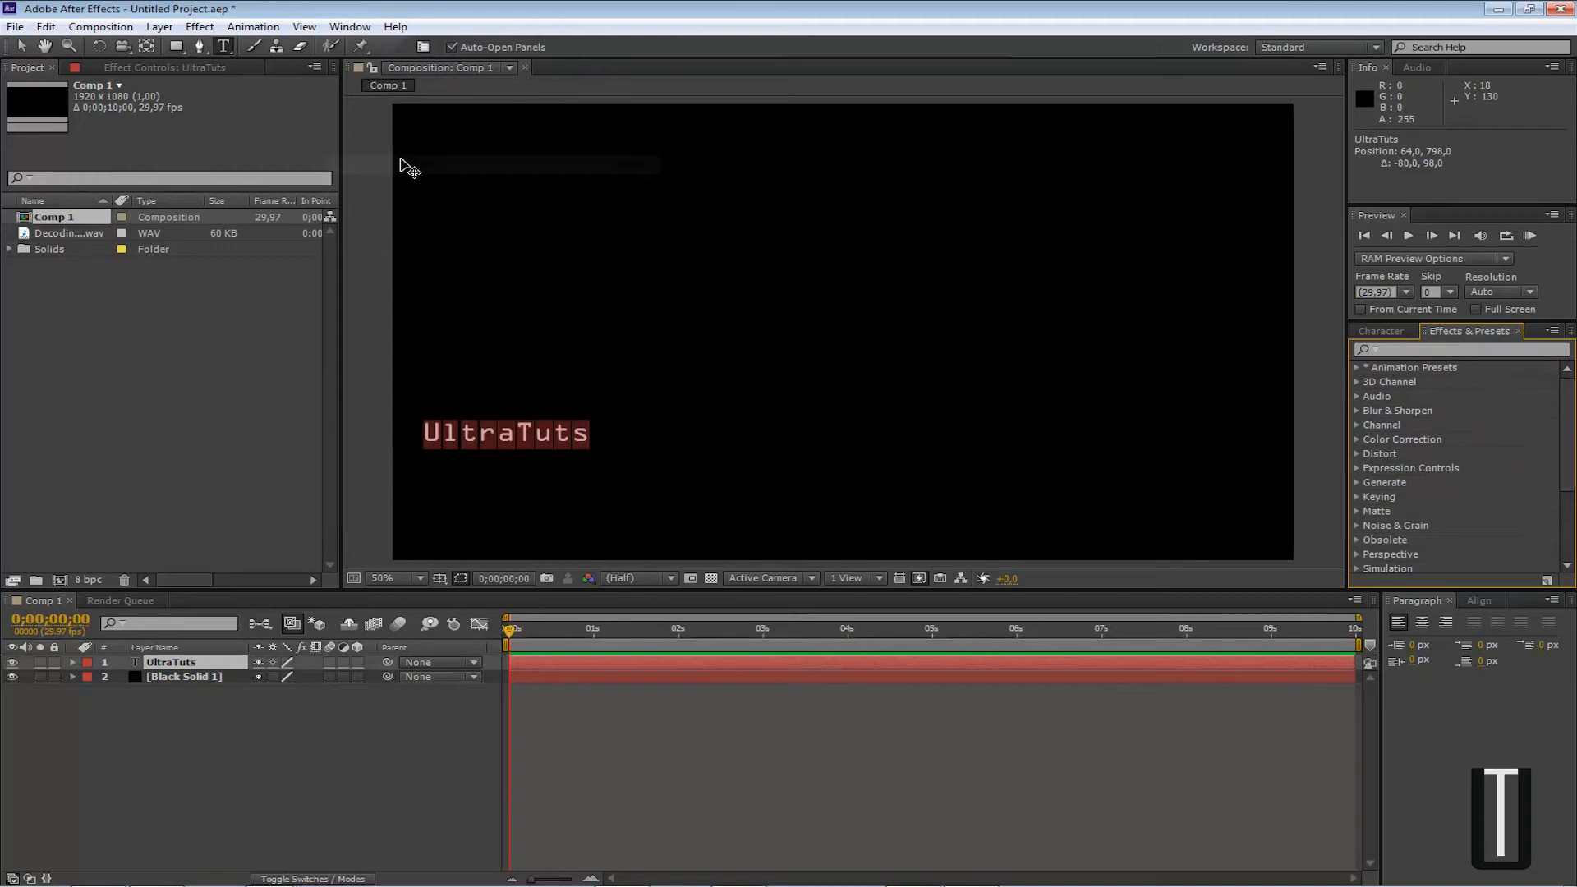
Search the effects for "glow" and apply the Stylize Glow effect to the UltraTuts text
click(1474, 348)
text(glow)
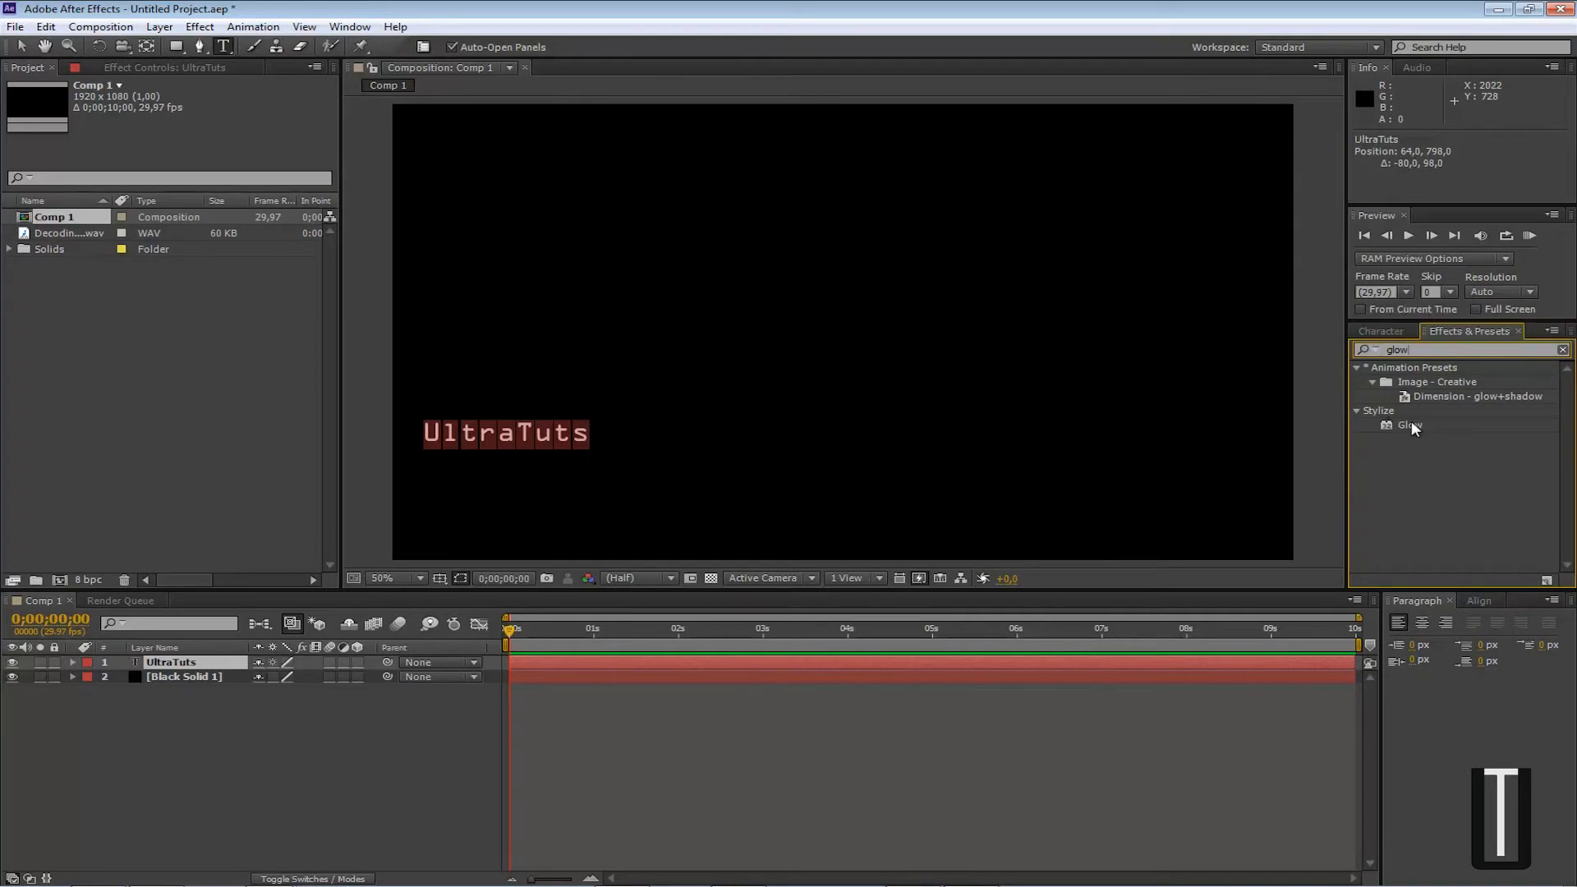
drag(1413, 423, 509, 446)
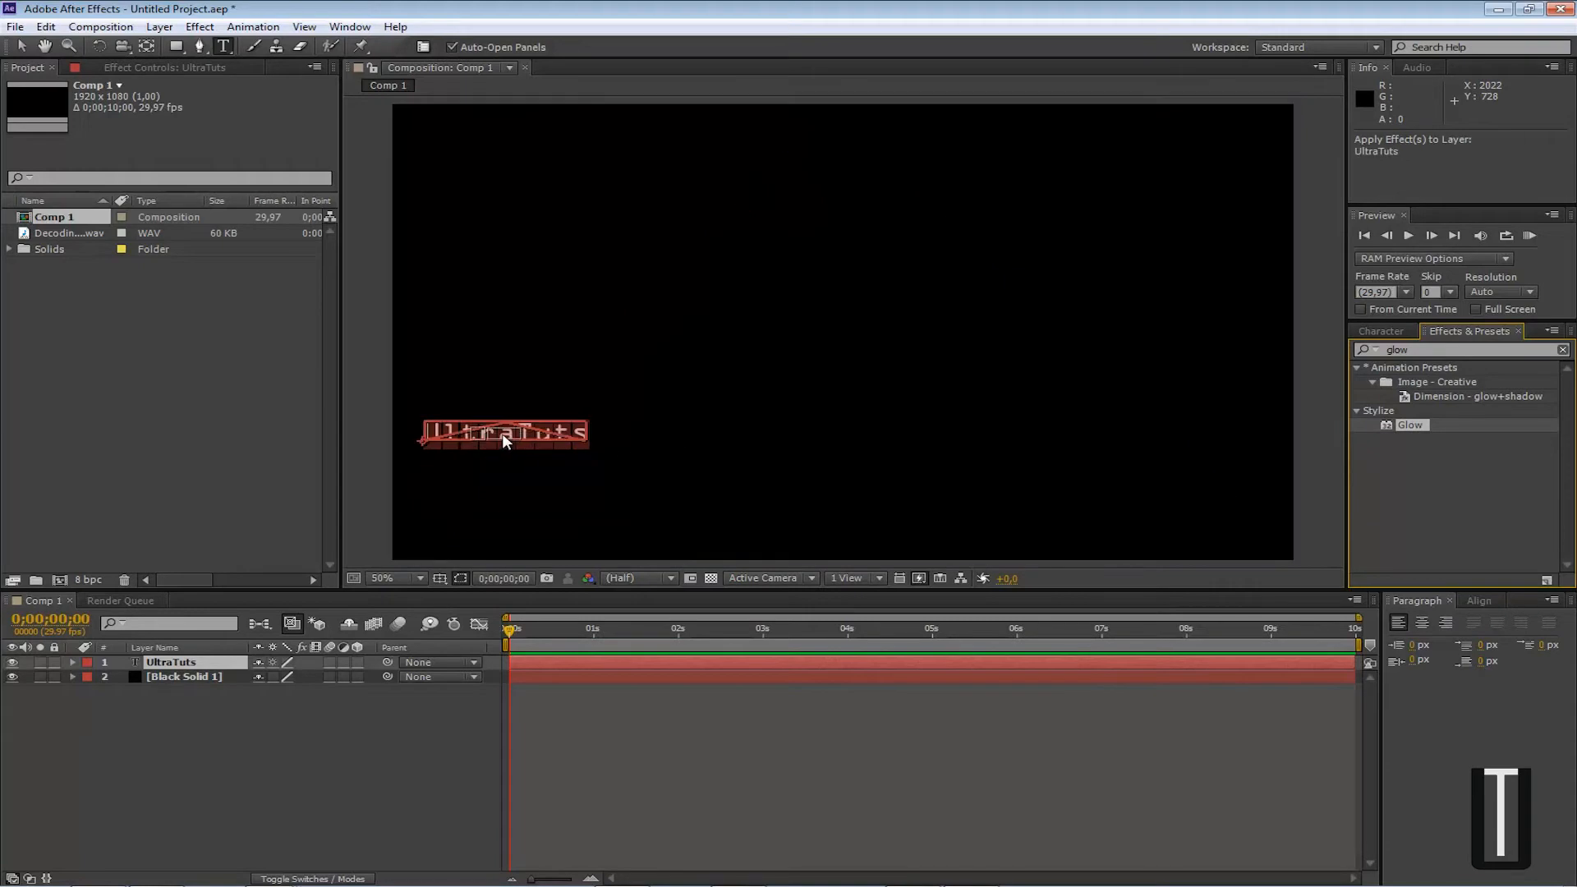
drag(501, 432, 501, 432)
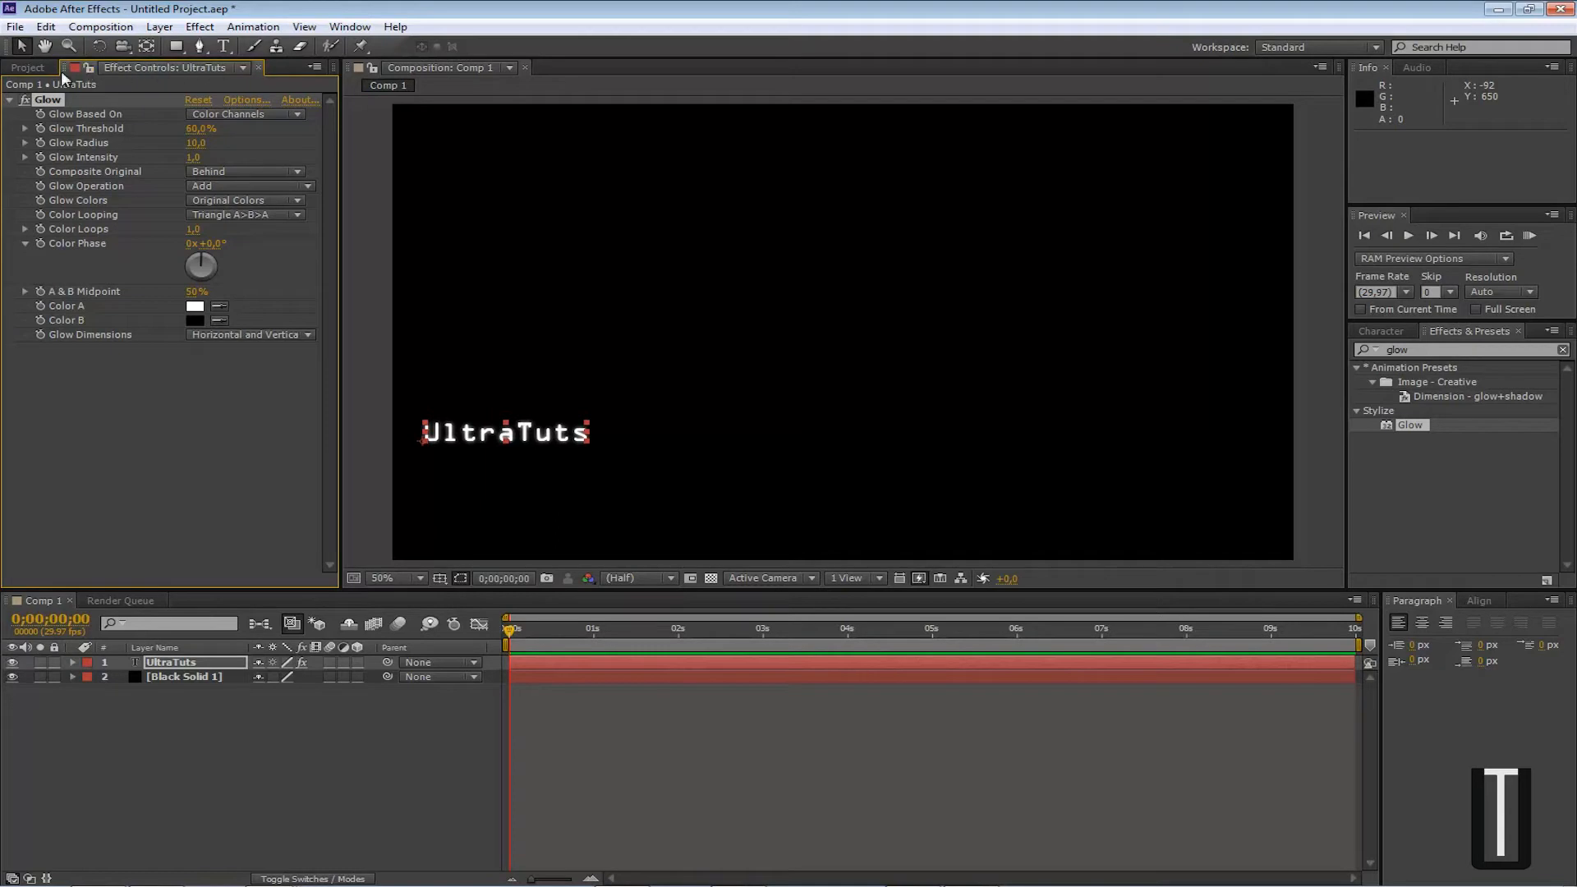
Compare the UltraTuts text with its Glow effect switched off and on
click(33, 69)
click(133, 68)
click(28, 68)
click(137, 67)
click(28, 100)
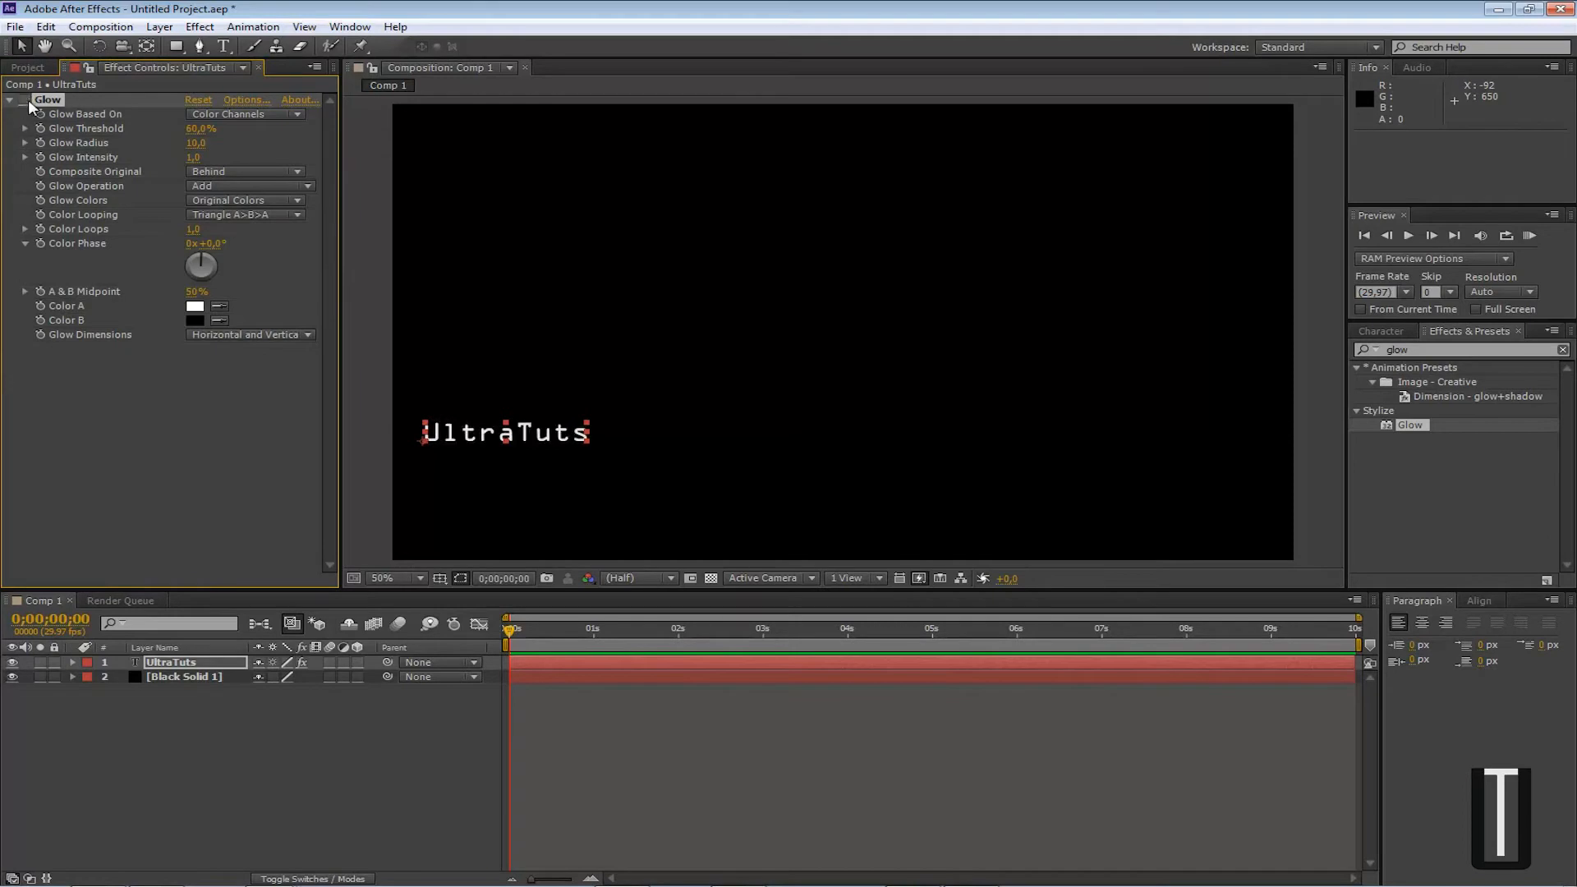
click(28, 101)
click(27, 98)
click(26, 97)
click(26, 97)
click(26, 97)
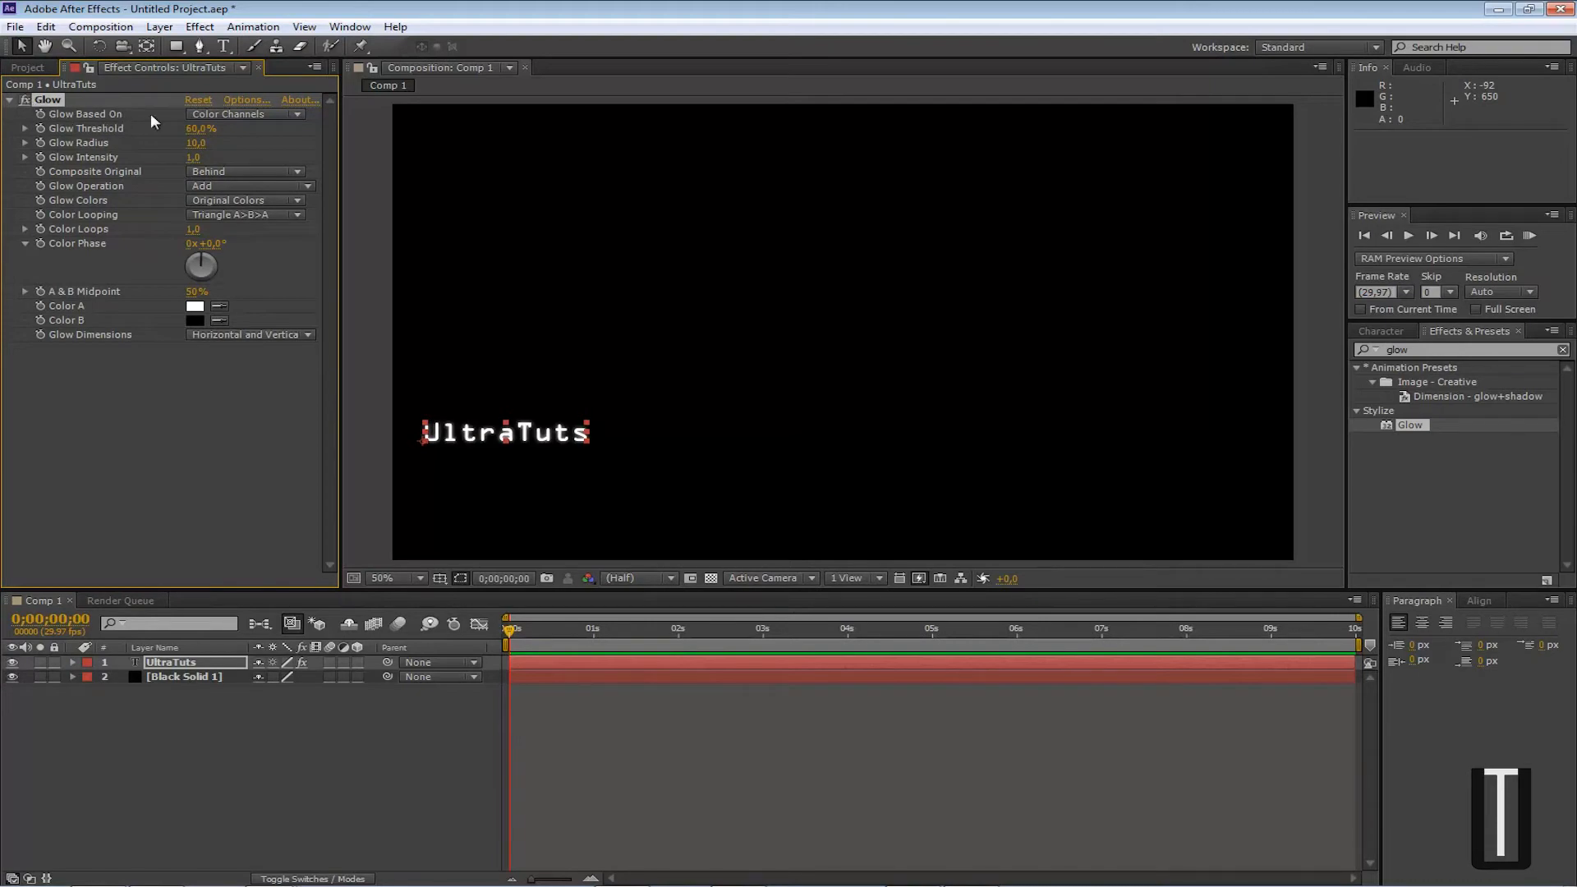
Base the Glow effect of the UltraTuts text on the Alpha Channel
click(222, 115)
click(223, 128)
click(230, 115)
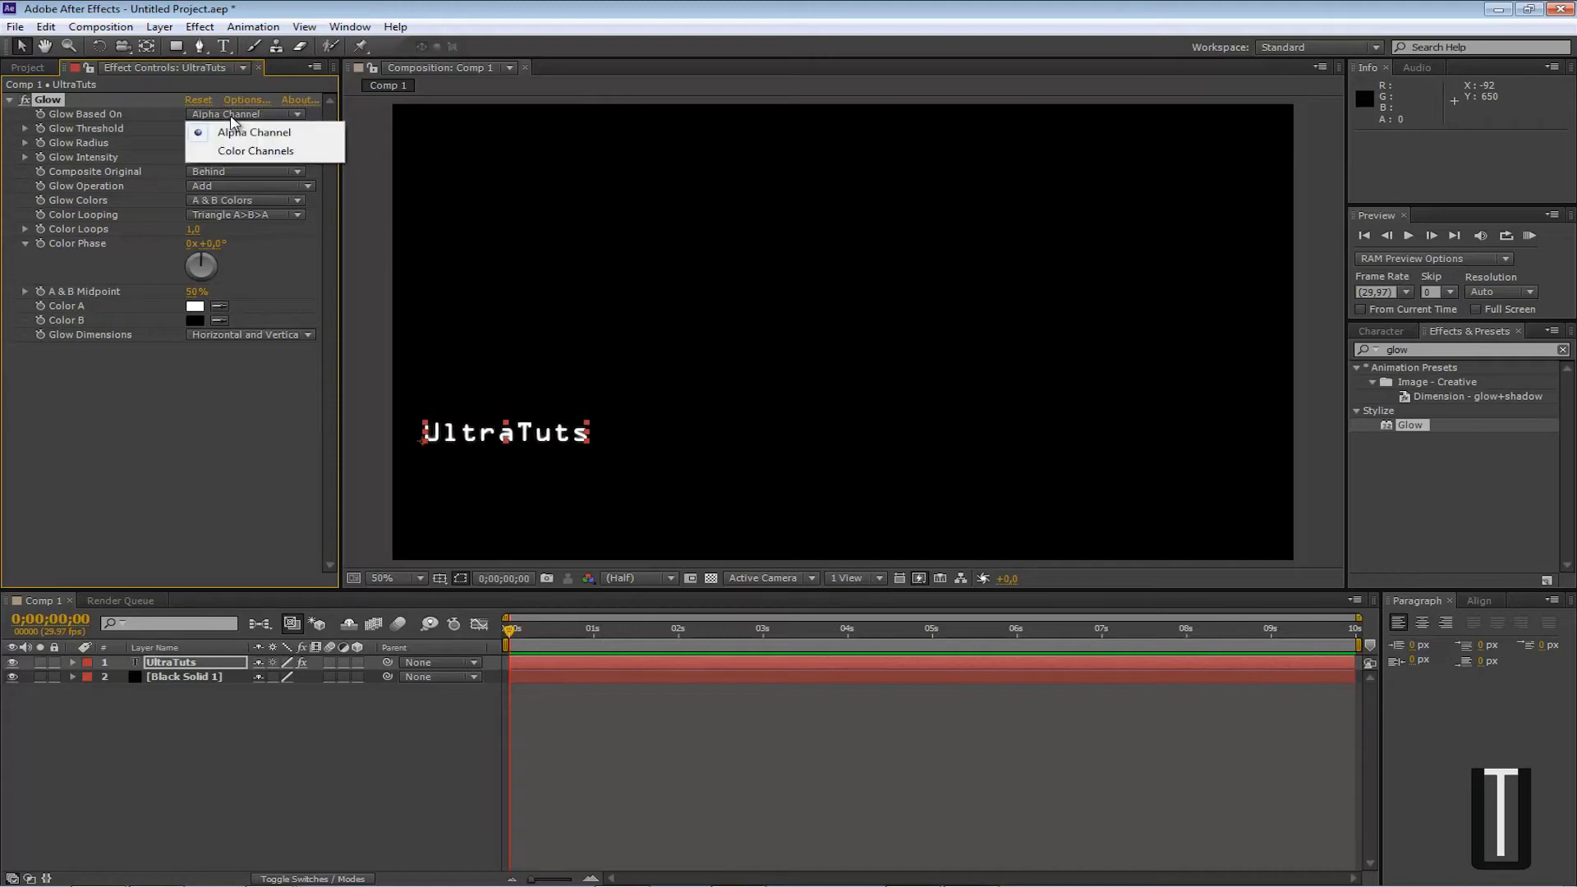
click(137, 431)
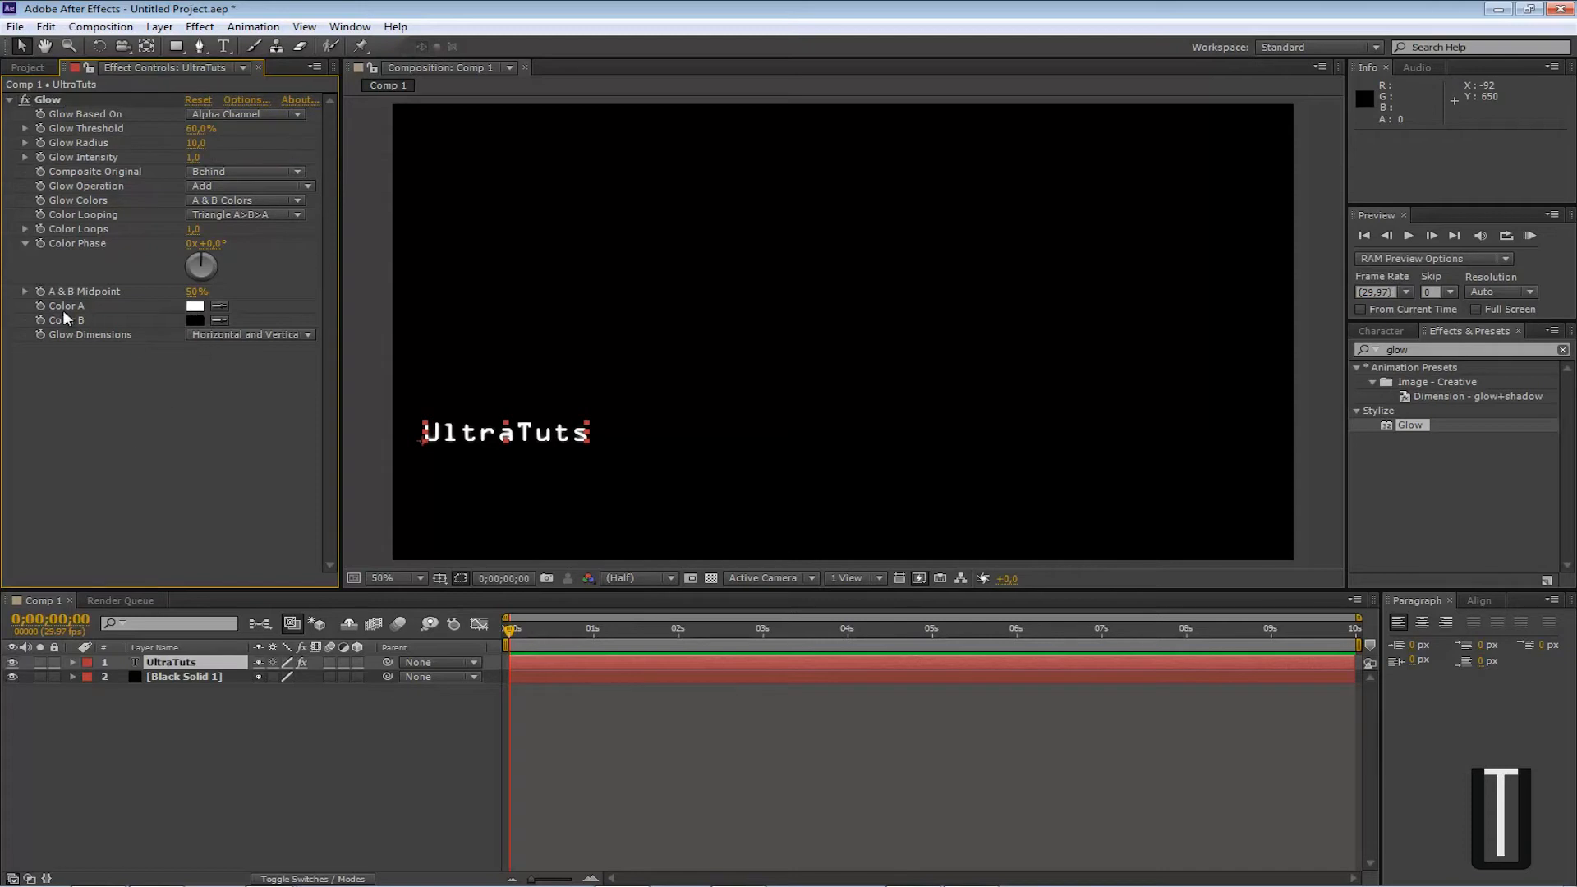
Set the Glow effect's Color A to a dark green, 04A400
click(195, 307)
click(826, 493)
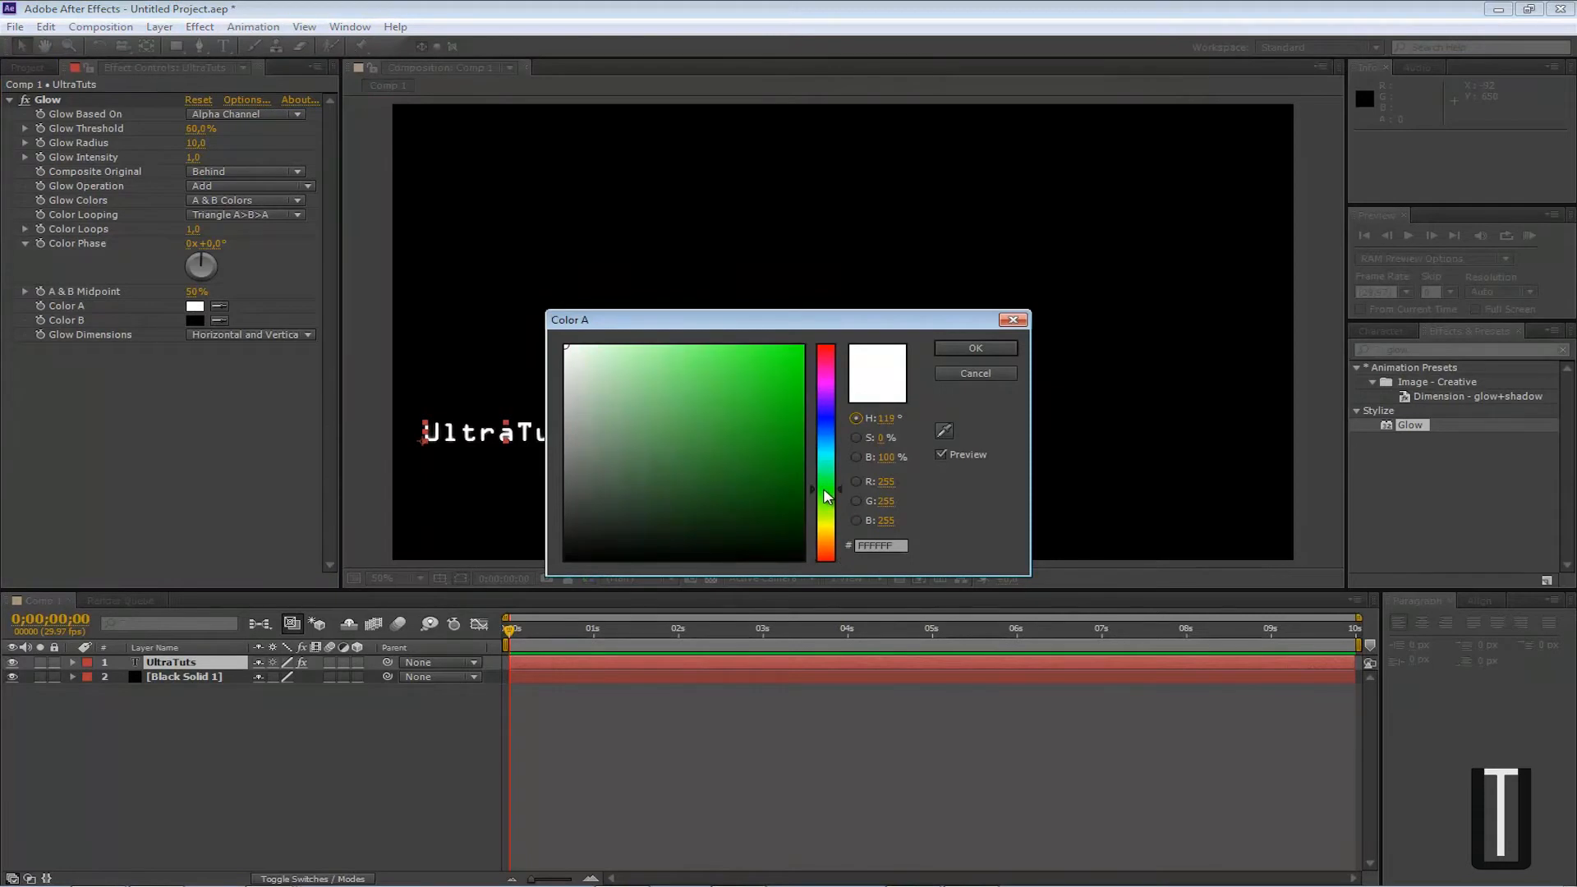
click(802, 413)
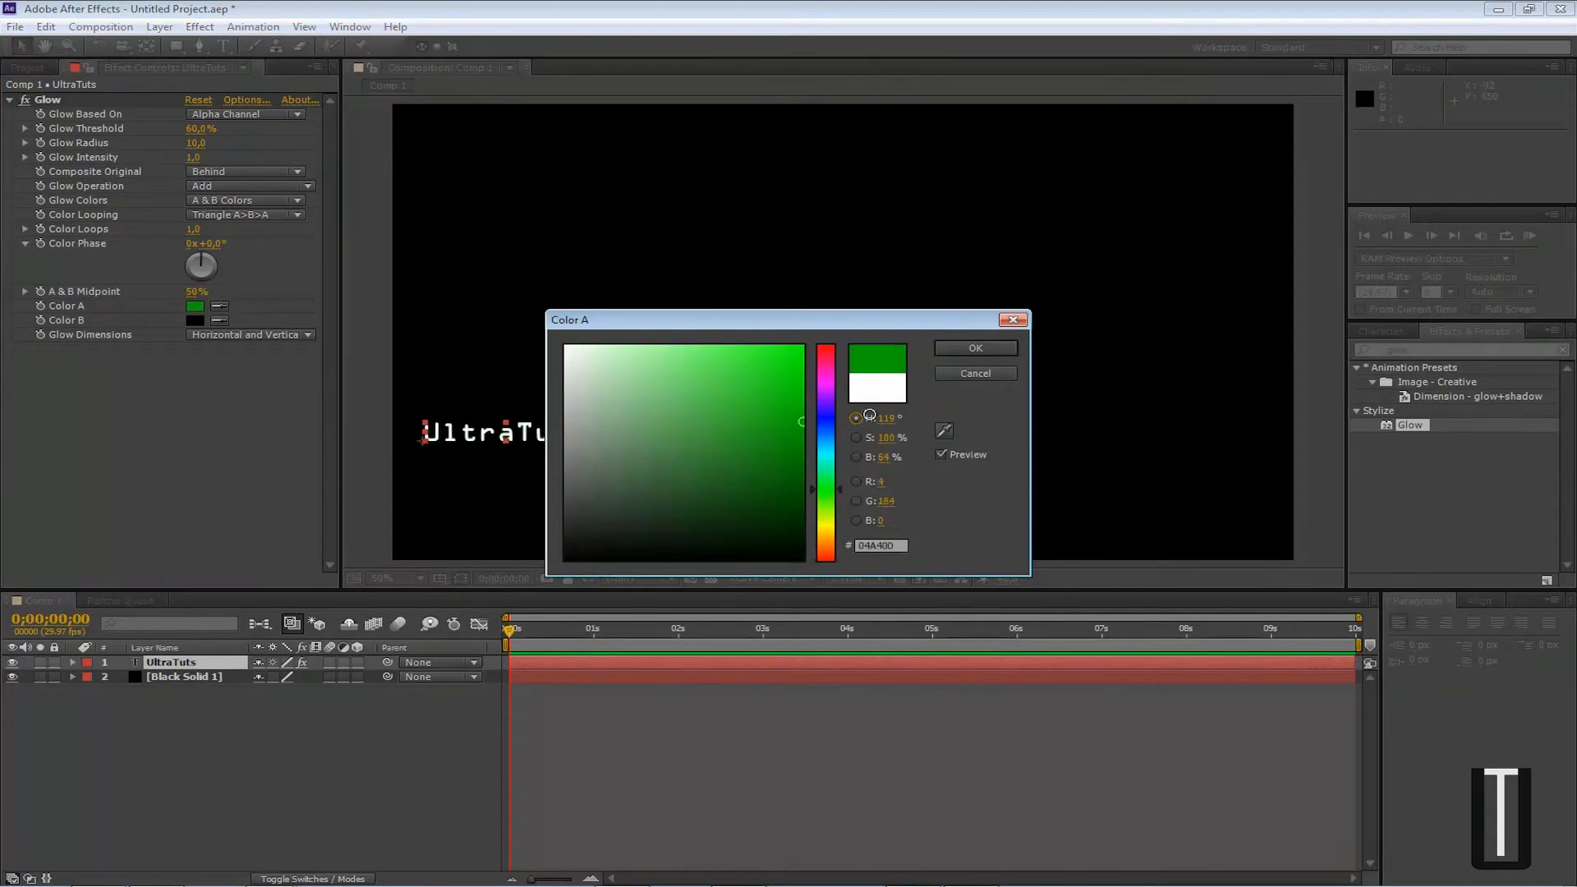
Set the Glow effect's Color B to the same green by sampling Color A with the eyedropper
click(196, 320)
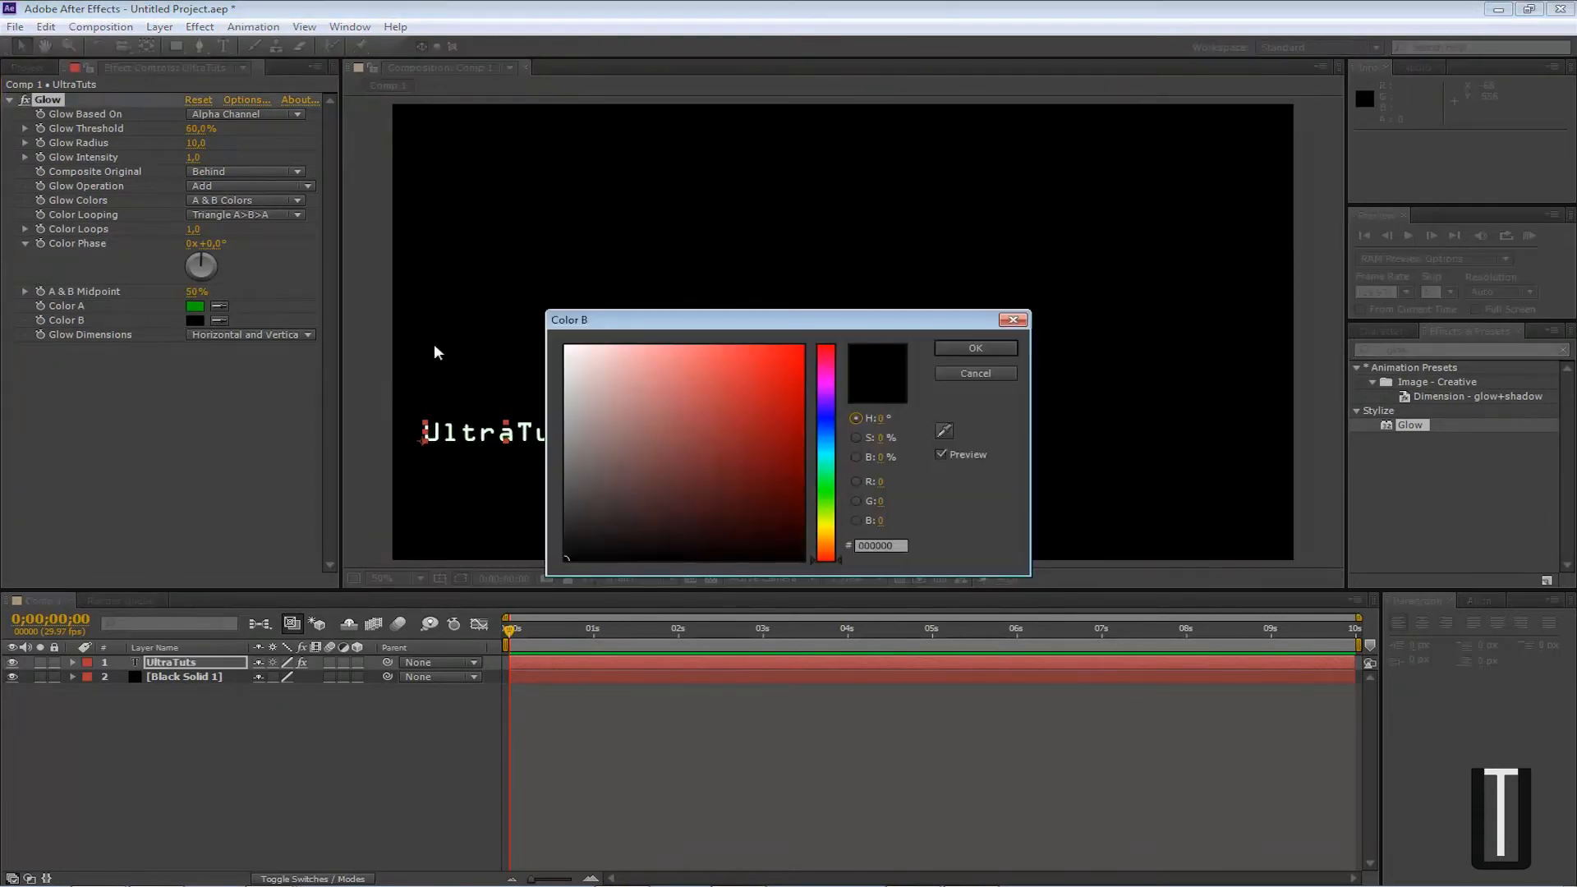
click(944, 430)
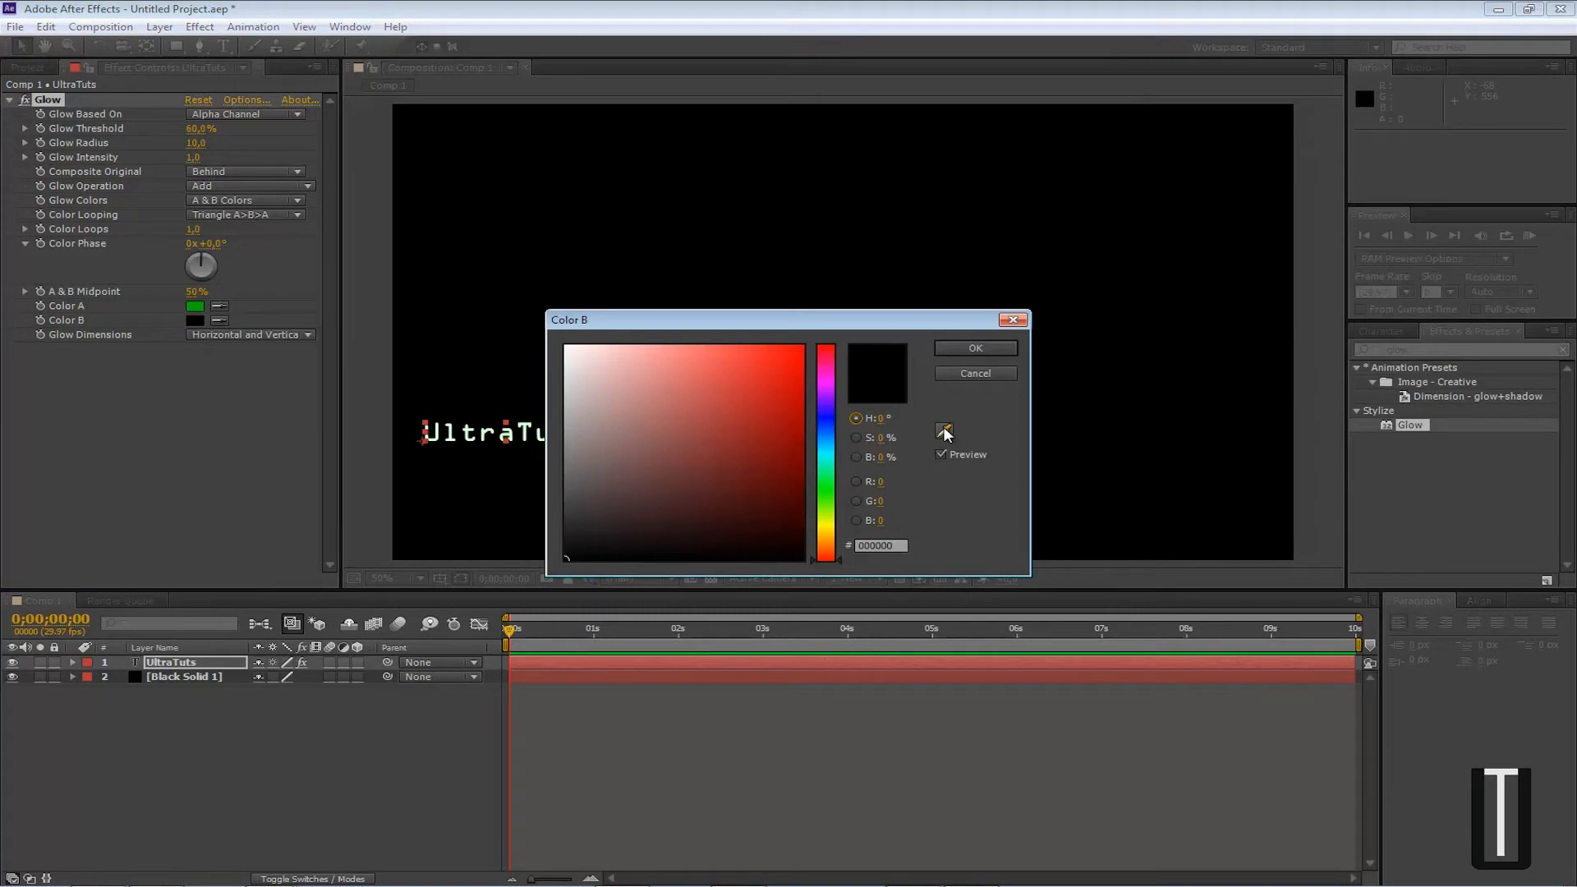
click(199, 306)
click(951, 347)
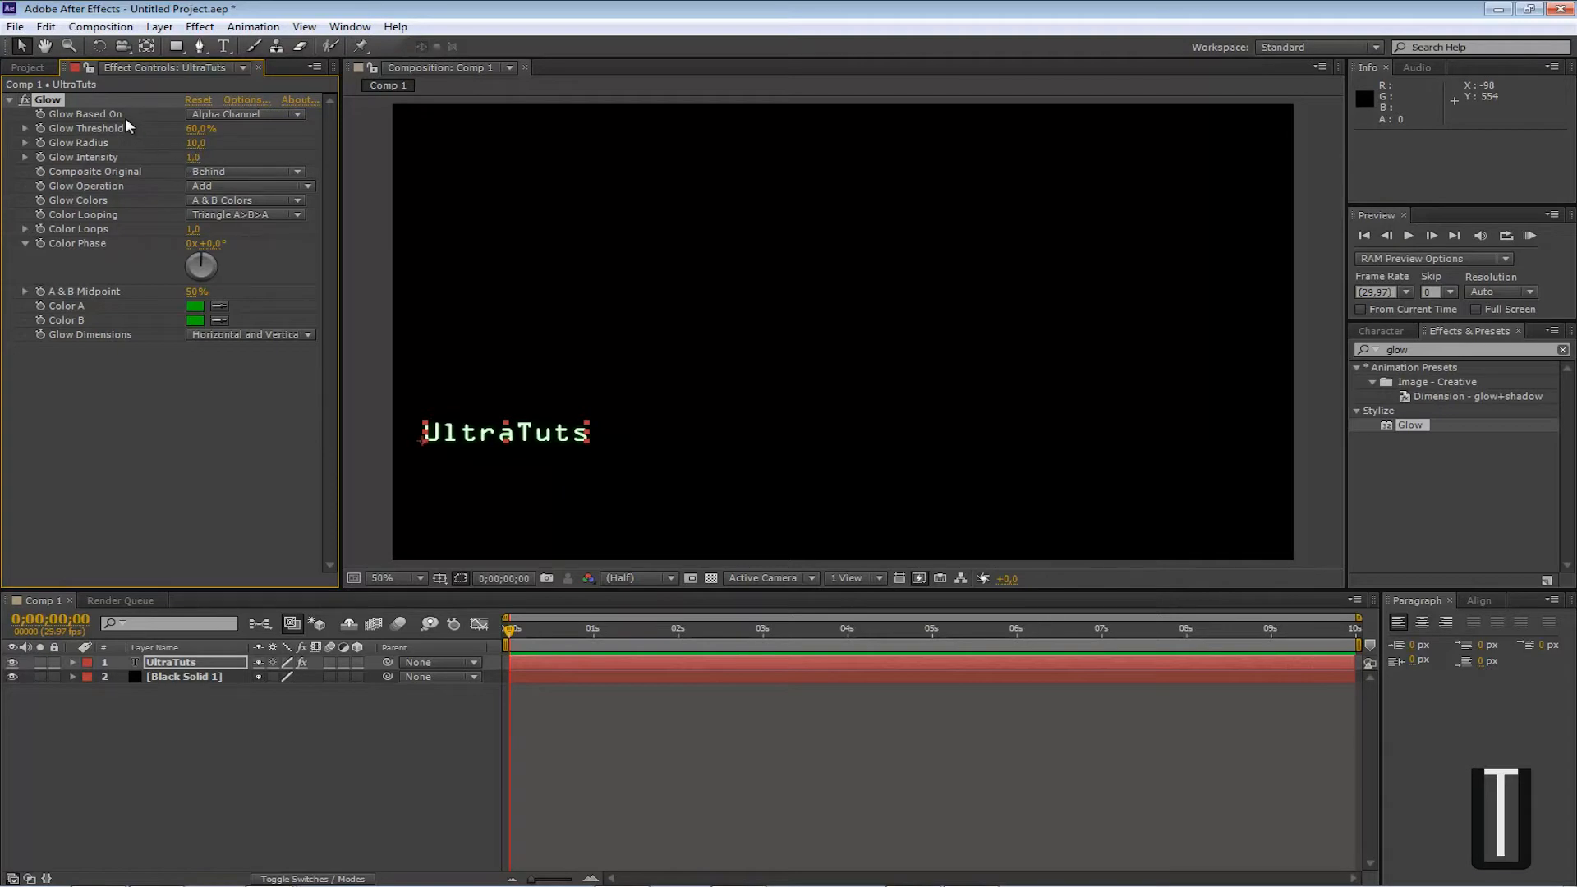
Keep the Glow effect based on the Alpha Channel and set its Glow Intensity to 2
click(197, 115)
click(238, 125)
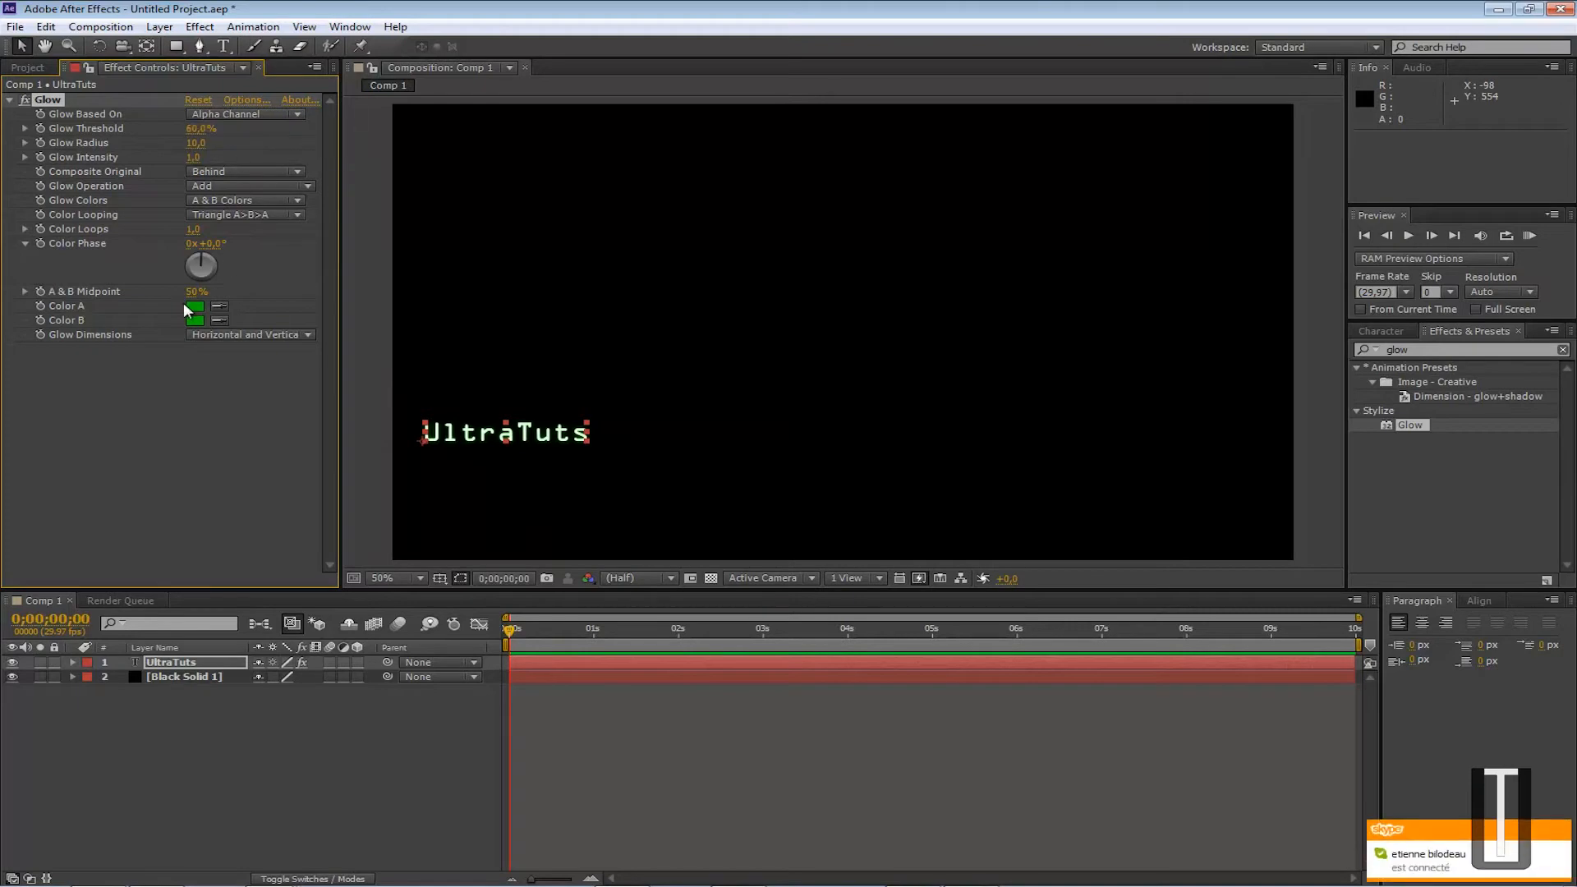
mouse_move(200, 161)
mouse_down()
mouse_move(216, 163)
mouse_move(189, 164)
mouse_up()
click(191, 161)
text(2)
key(Return)
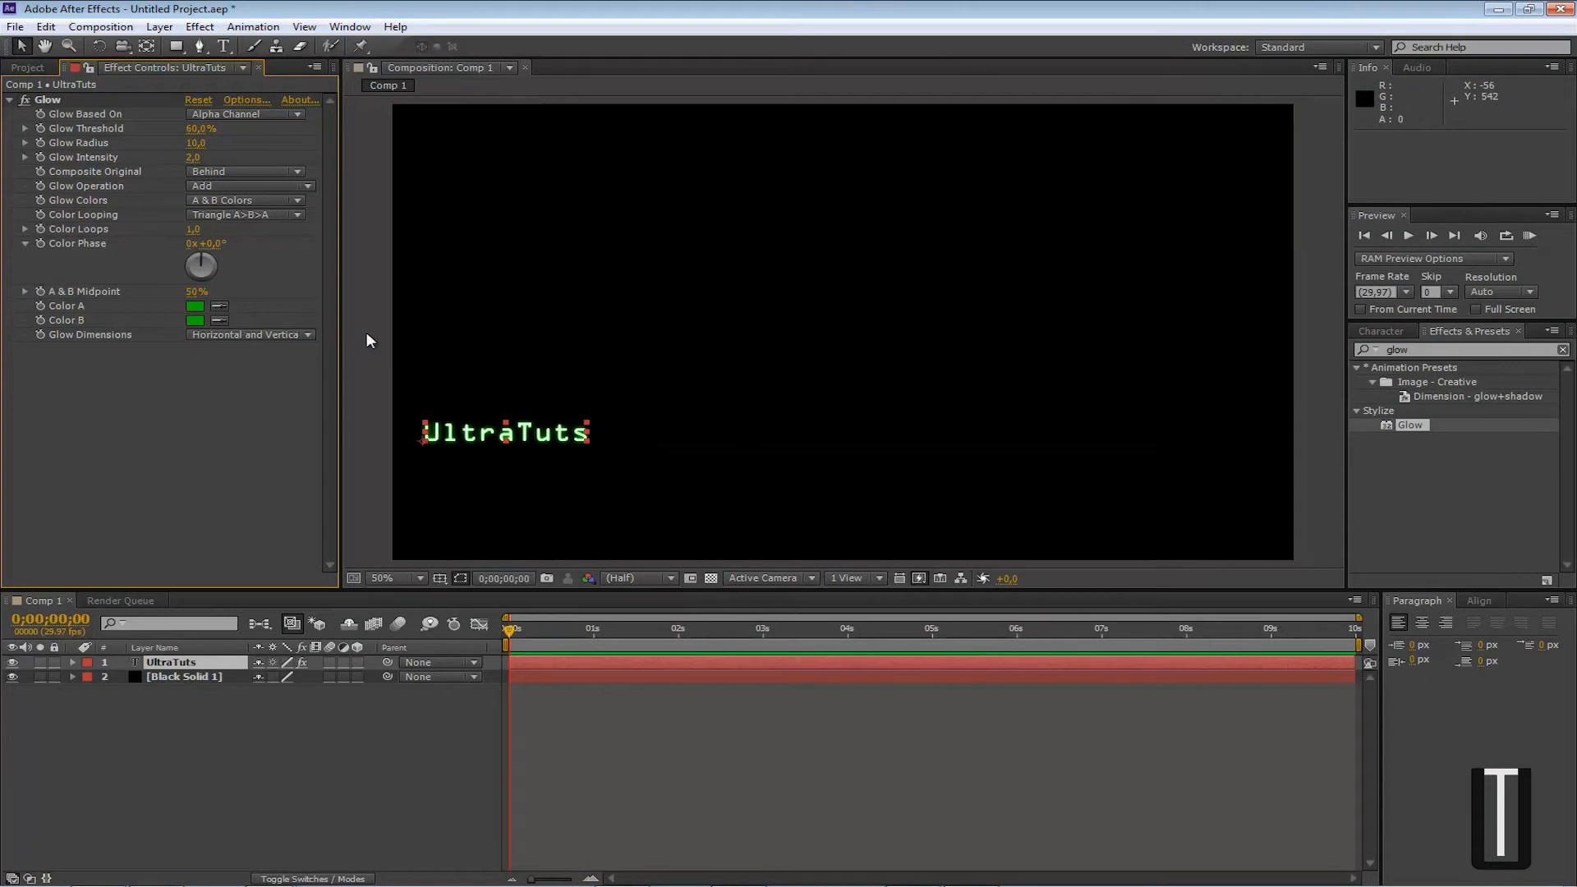
click(486, 434)
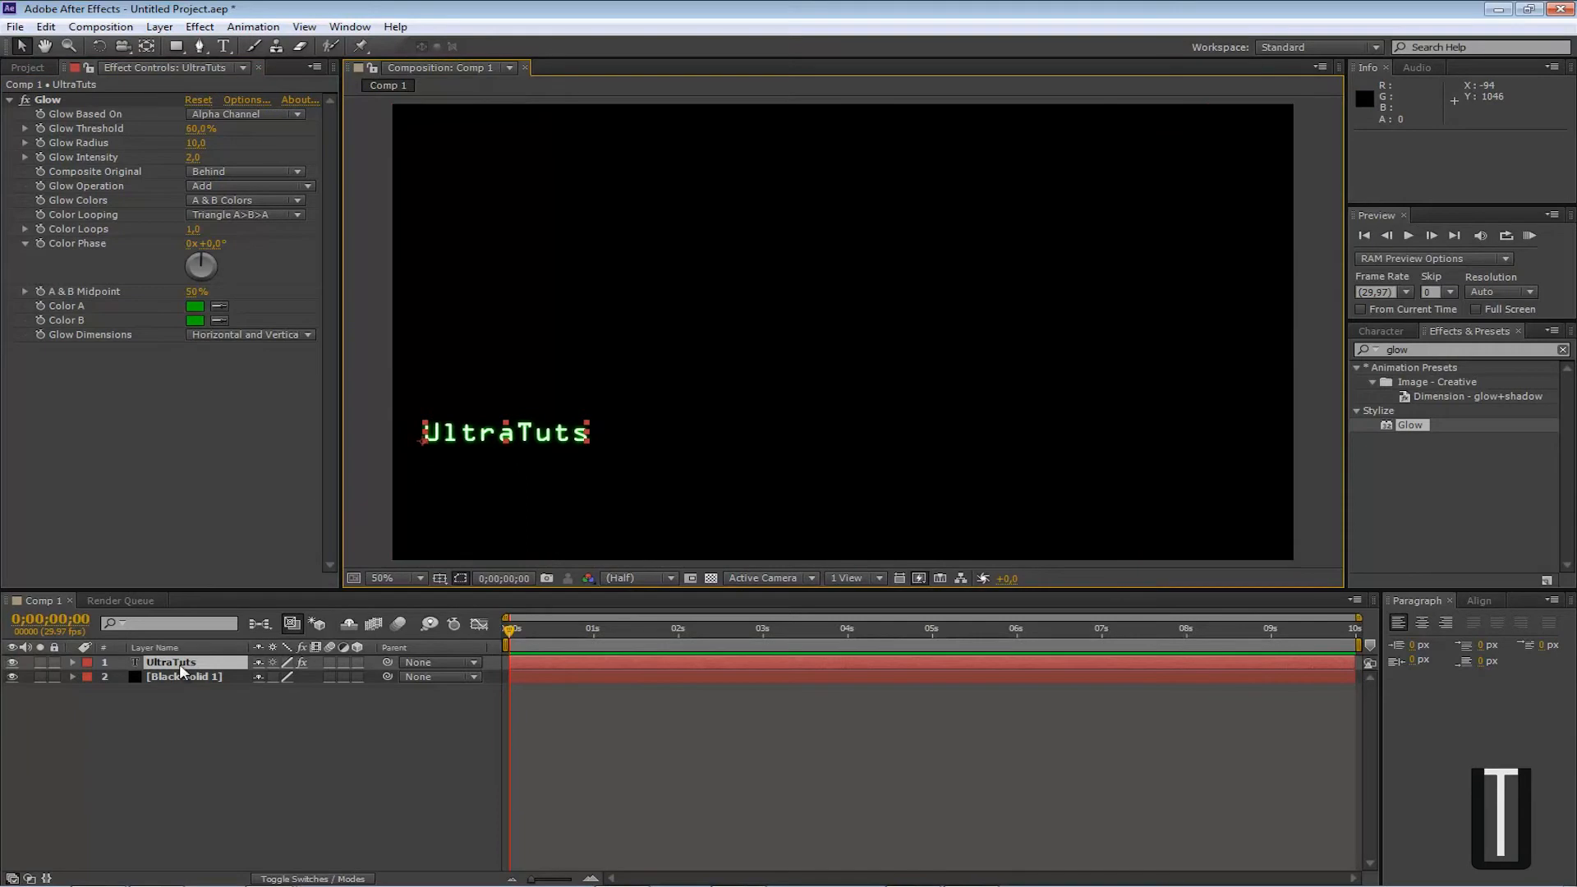
Duplicate the UltraTuts text layer and place the copy directly below the original line
click(155, 662)
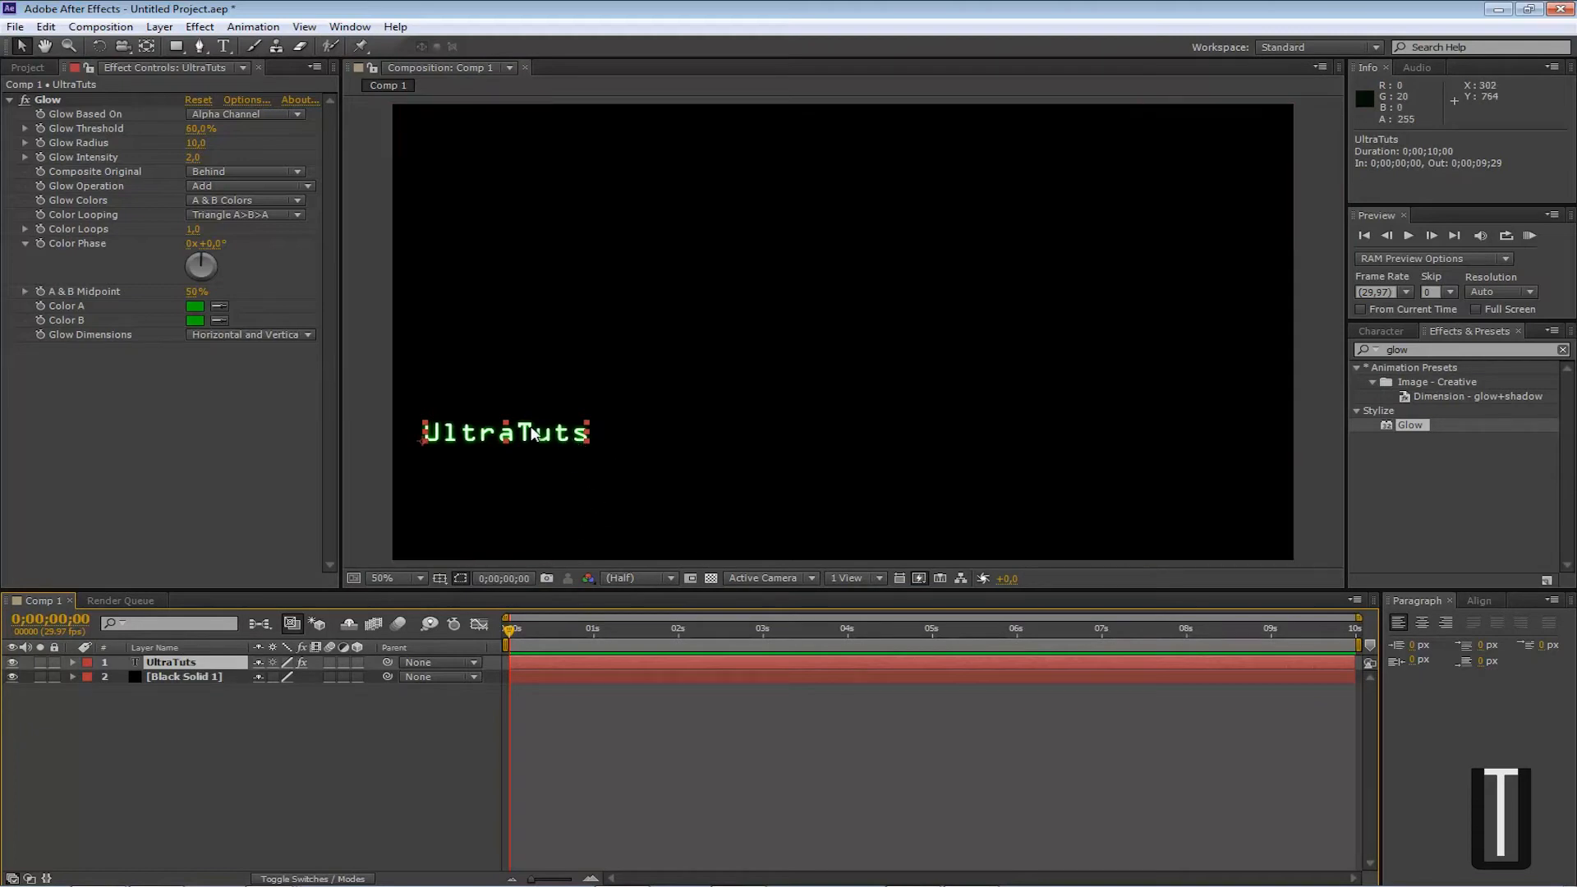
key(ctrl+d)
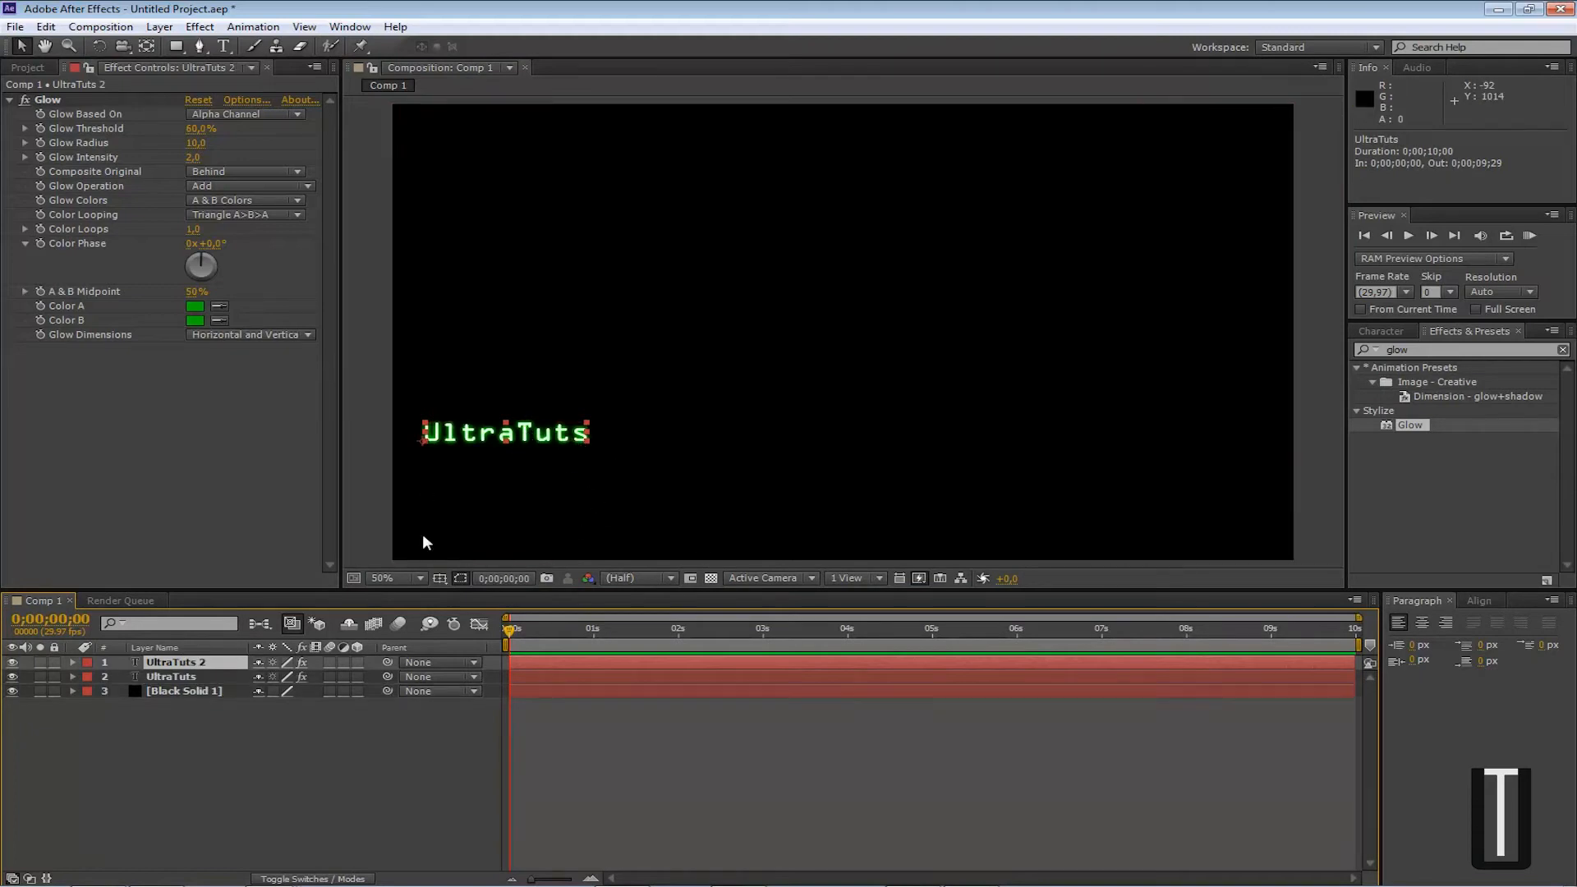
drag(523, 433, 523, 465)
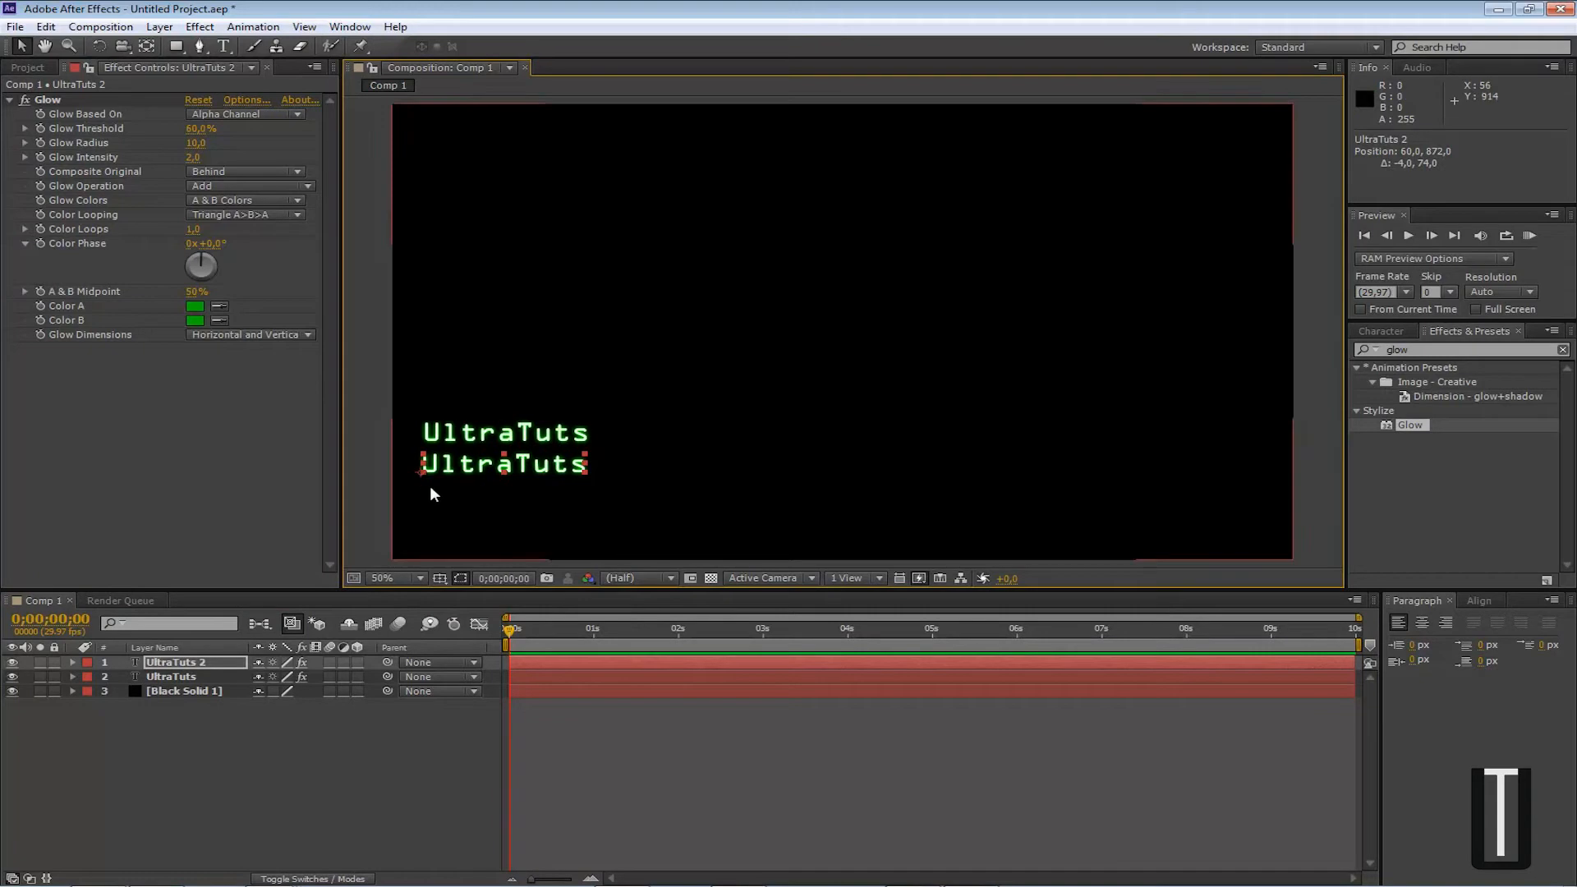
Replace the text of the duplicated line with "Youtube.com/orangel777"
click(224, 46)
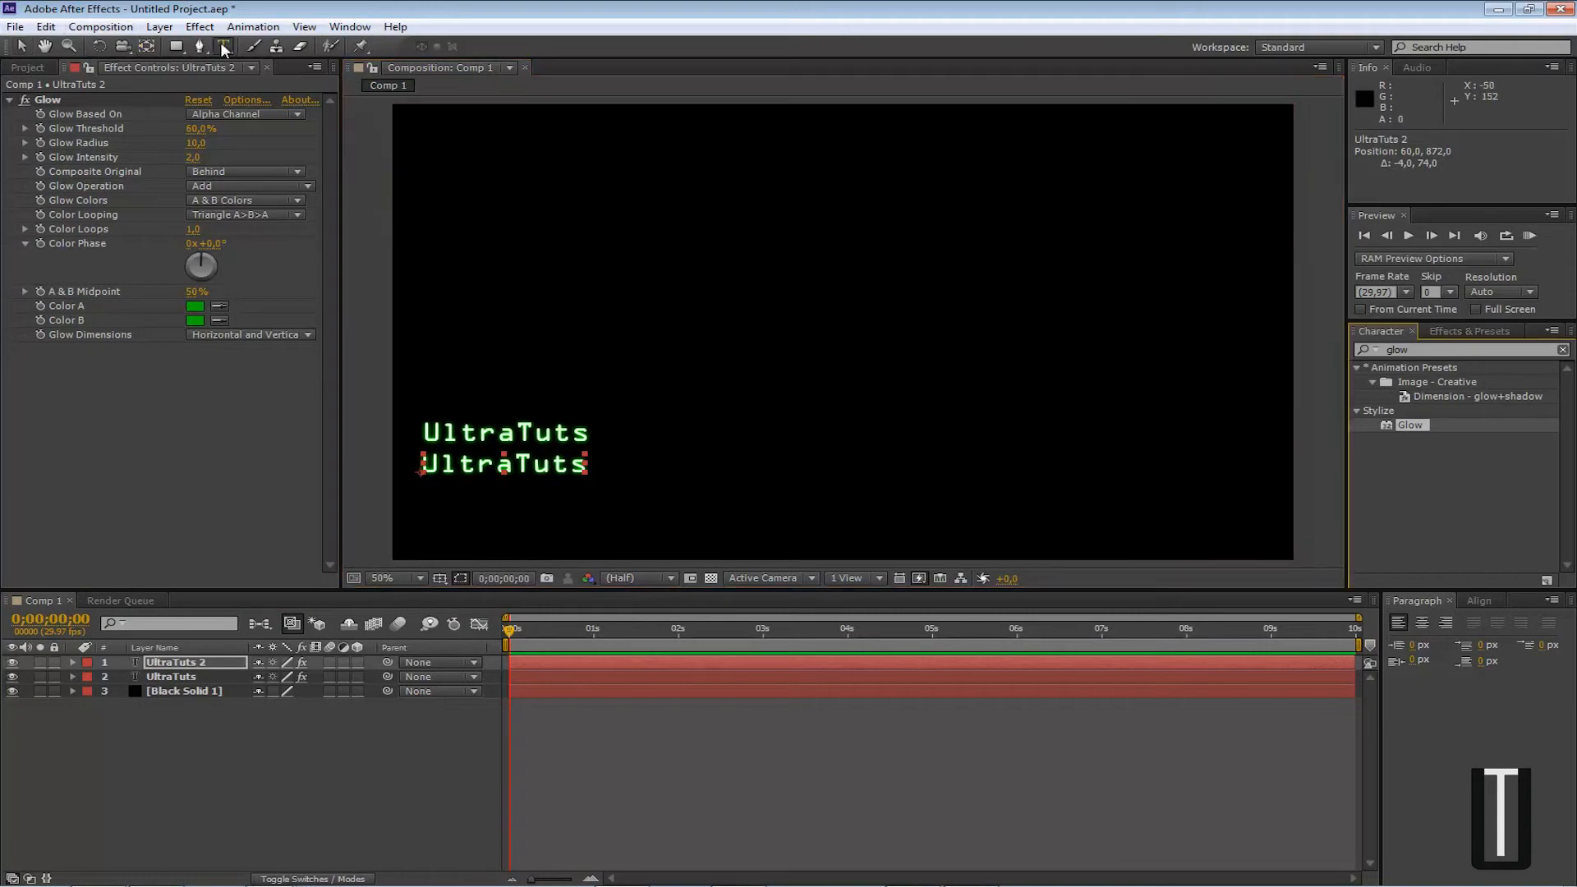
double_click(584, 464)
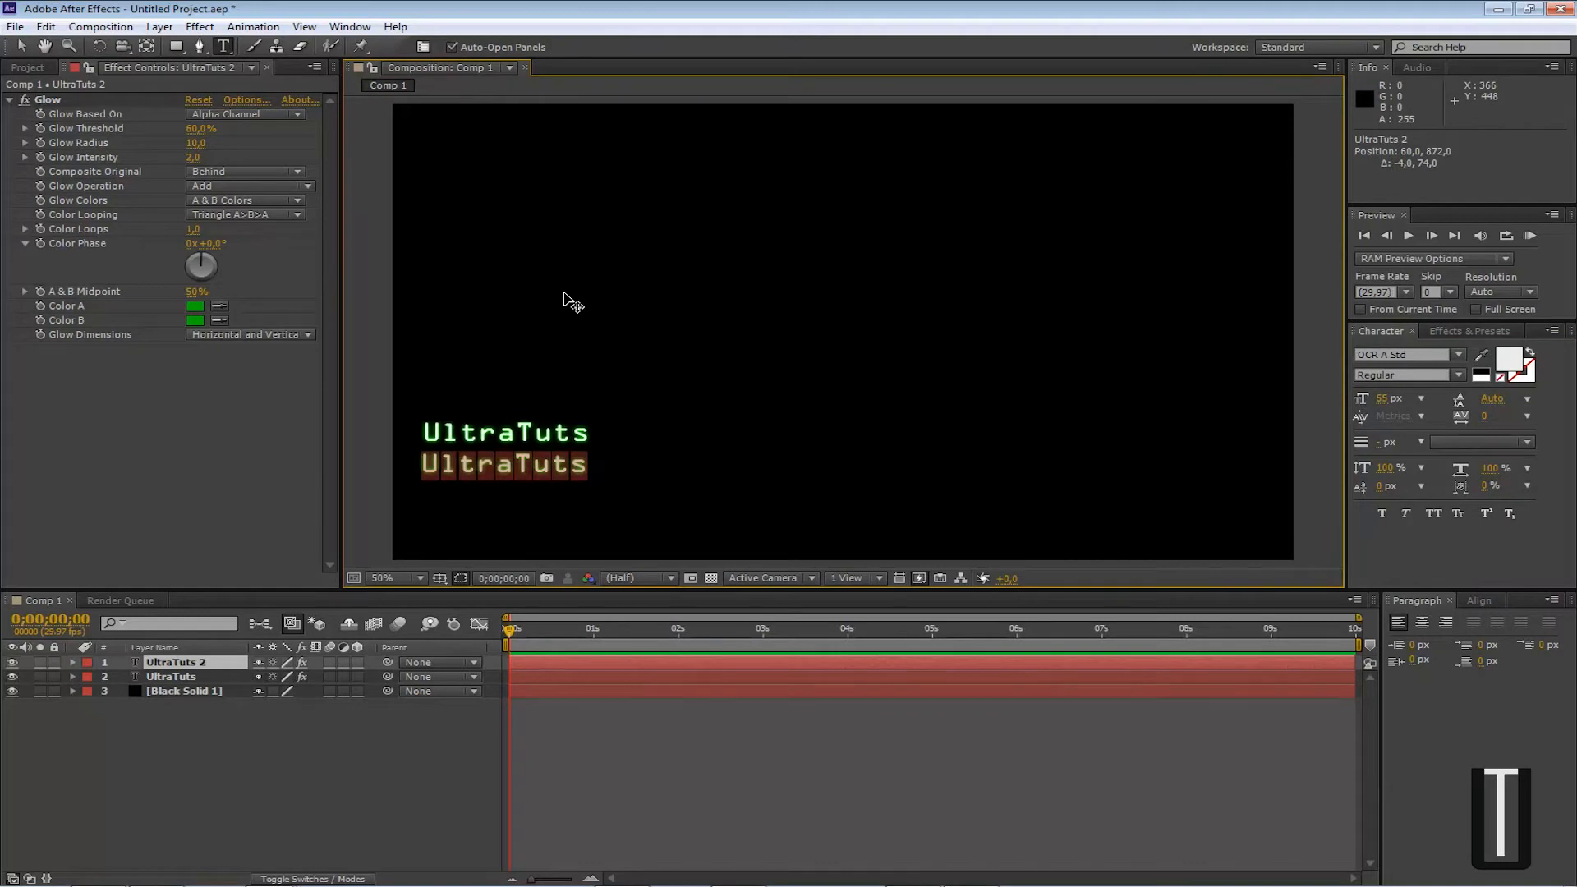
text(Youtu)
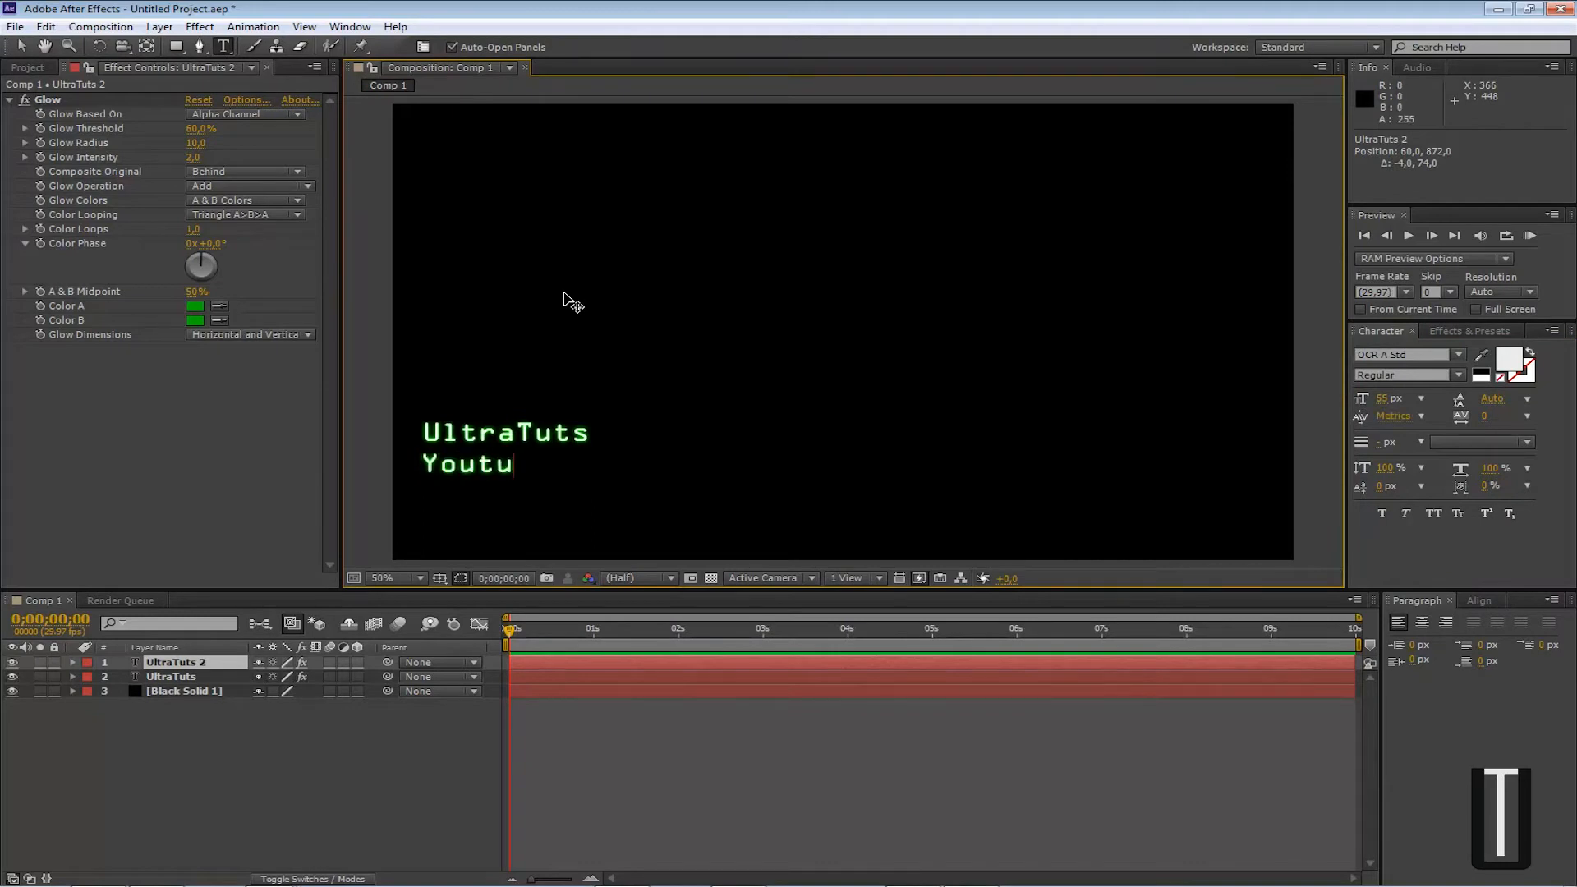
text(be.com/)
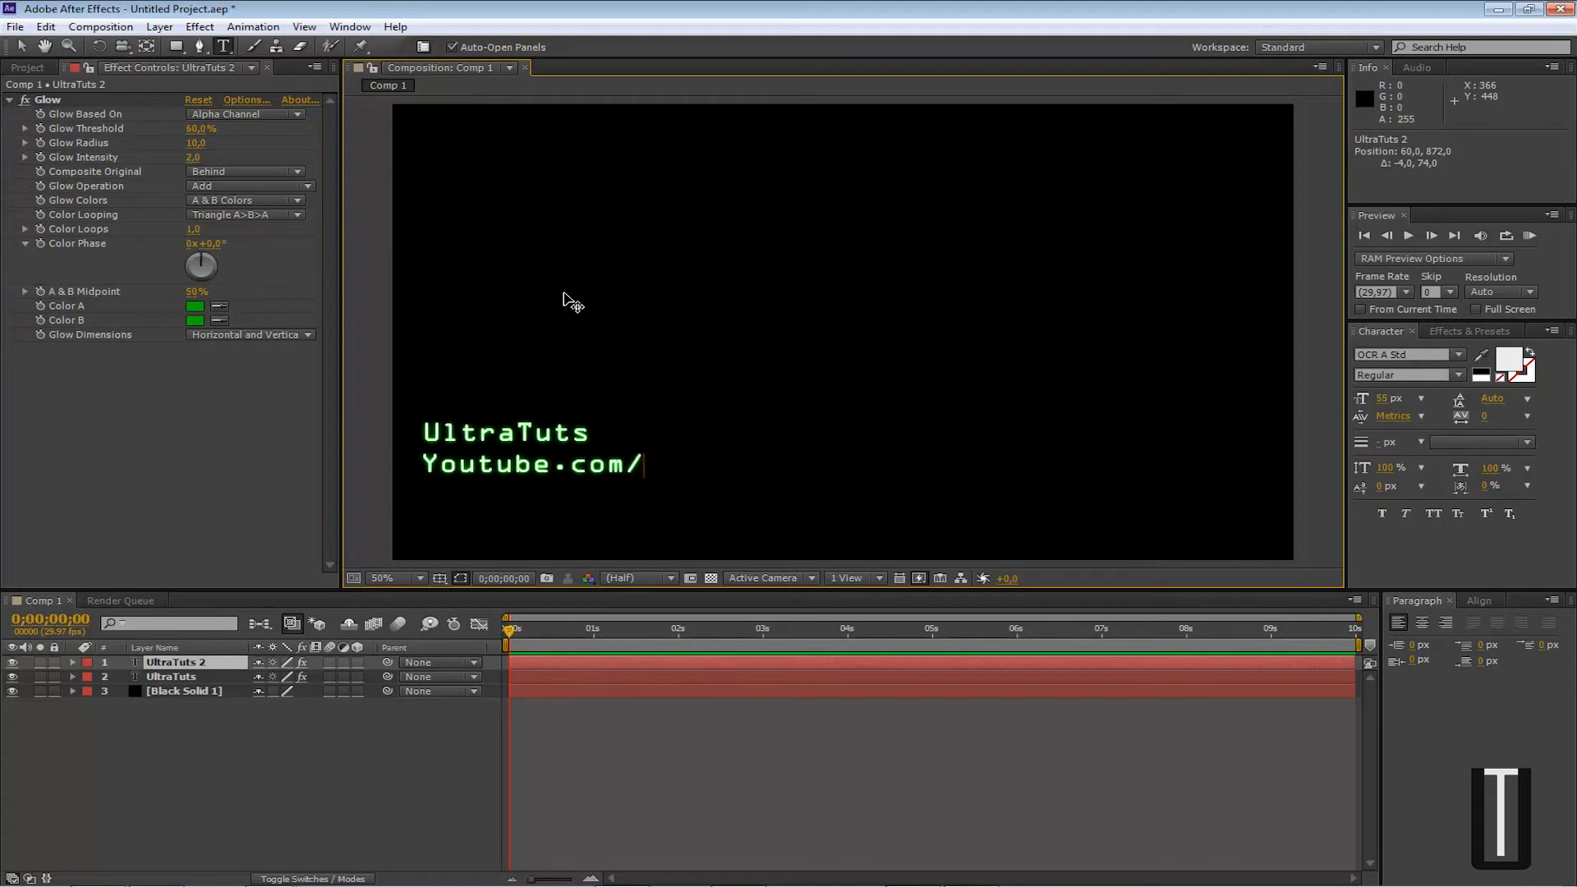
text(orangel77)
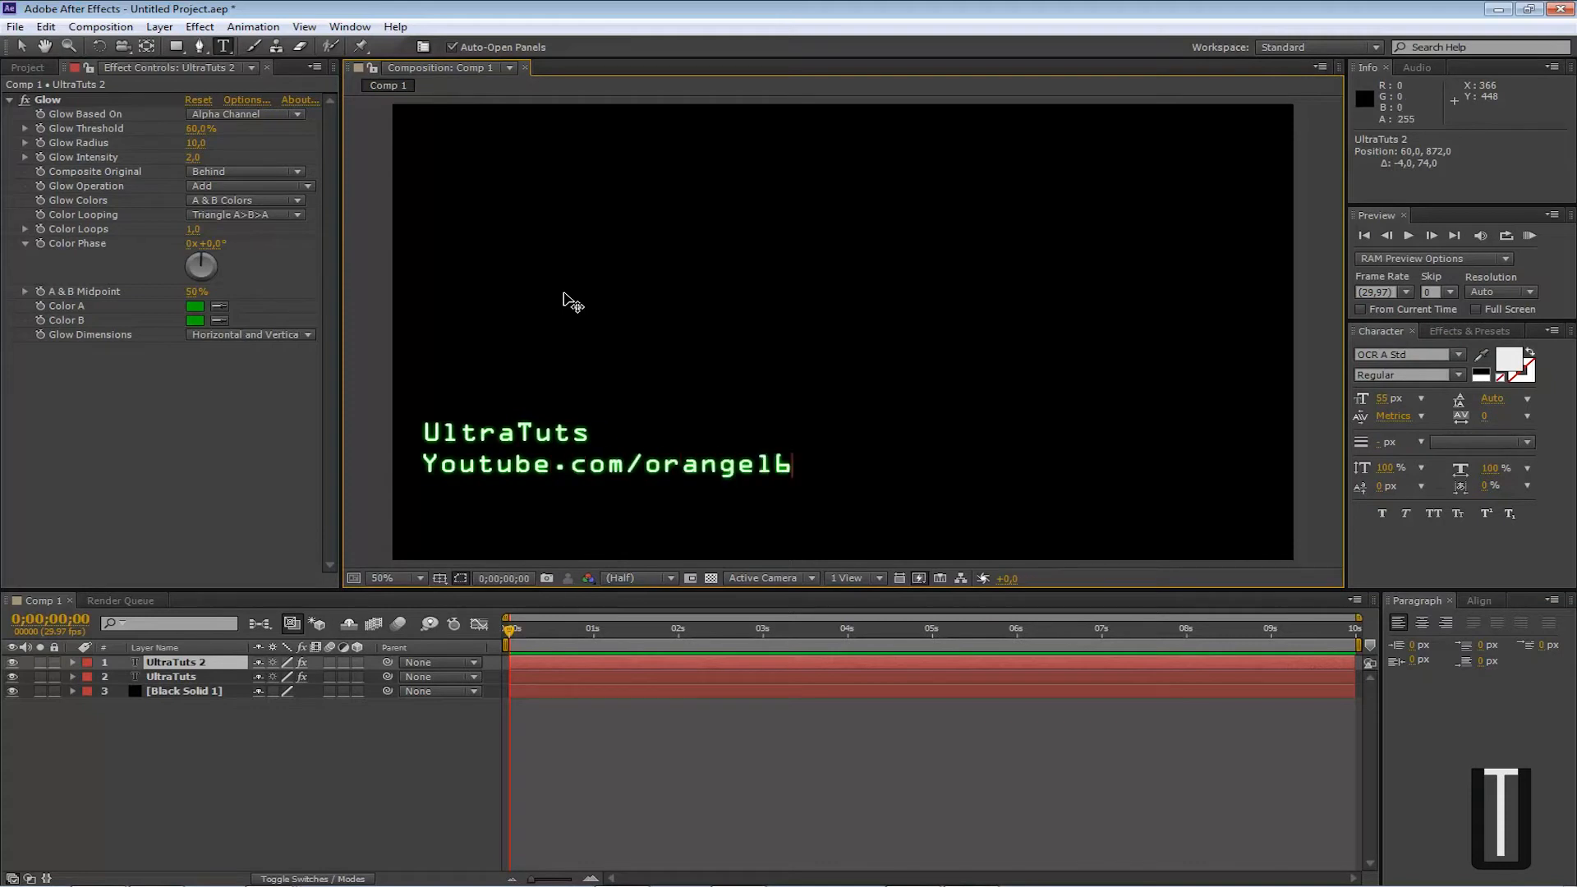
text(7)
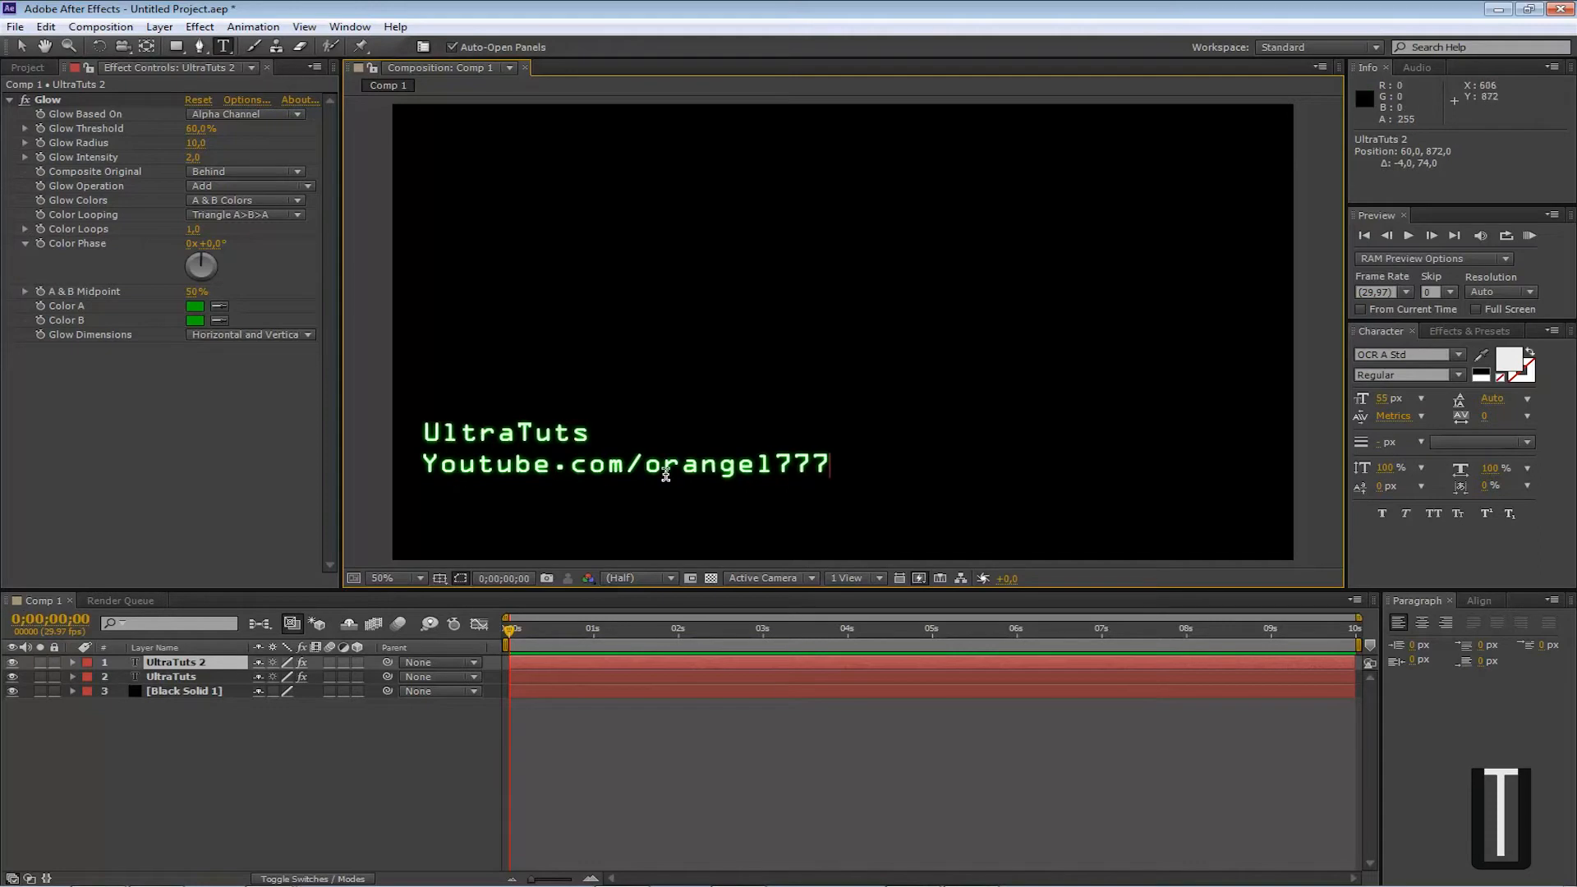
Duplicate the Youtube.com/orangel777 text layer and place the copy directly below it as a third line
click(186, 664)
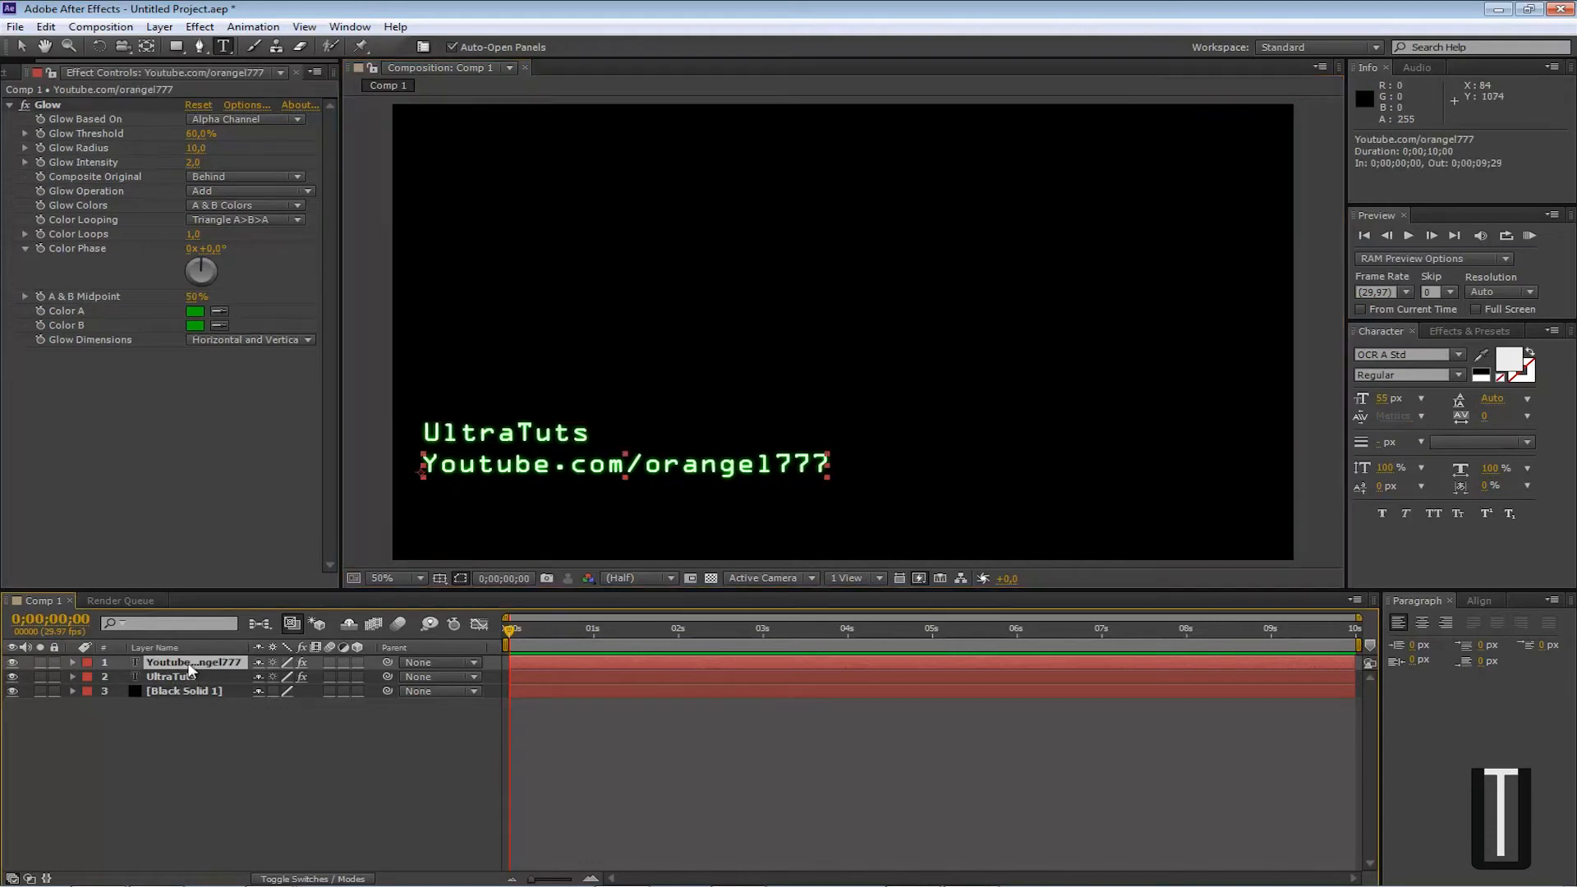
key(ctrl+d)
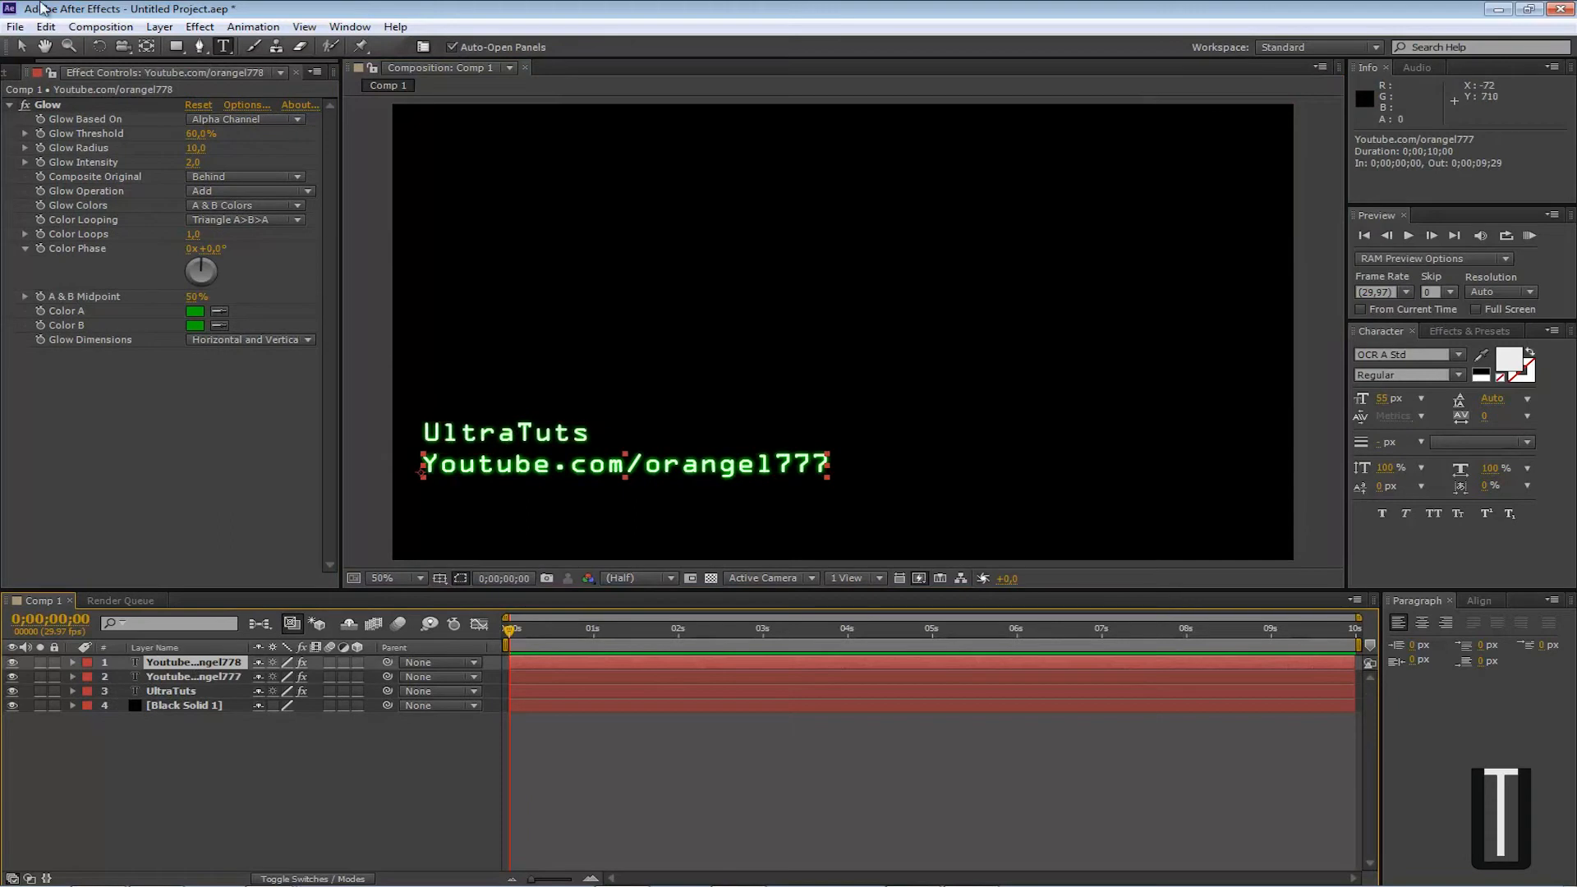
click(33, 42)
drag(643, 473, 642, 503)
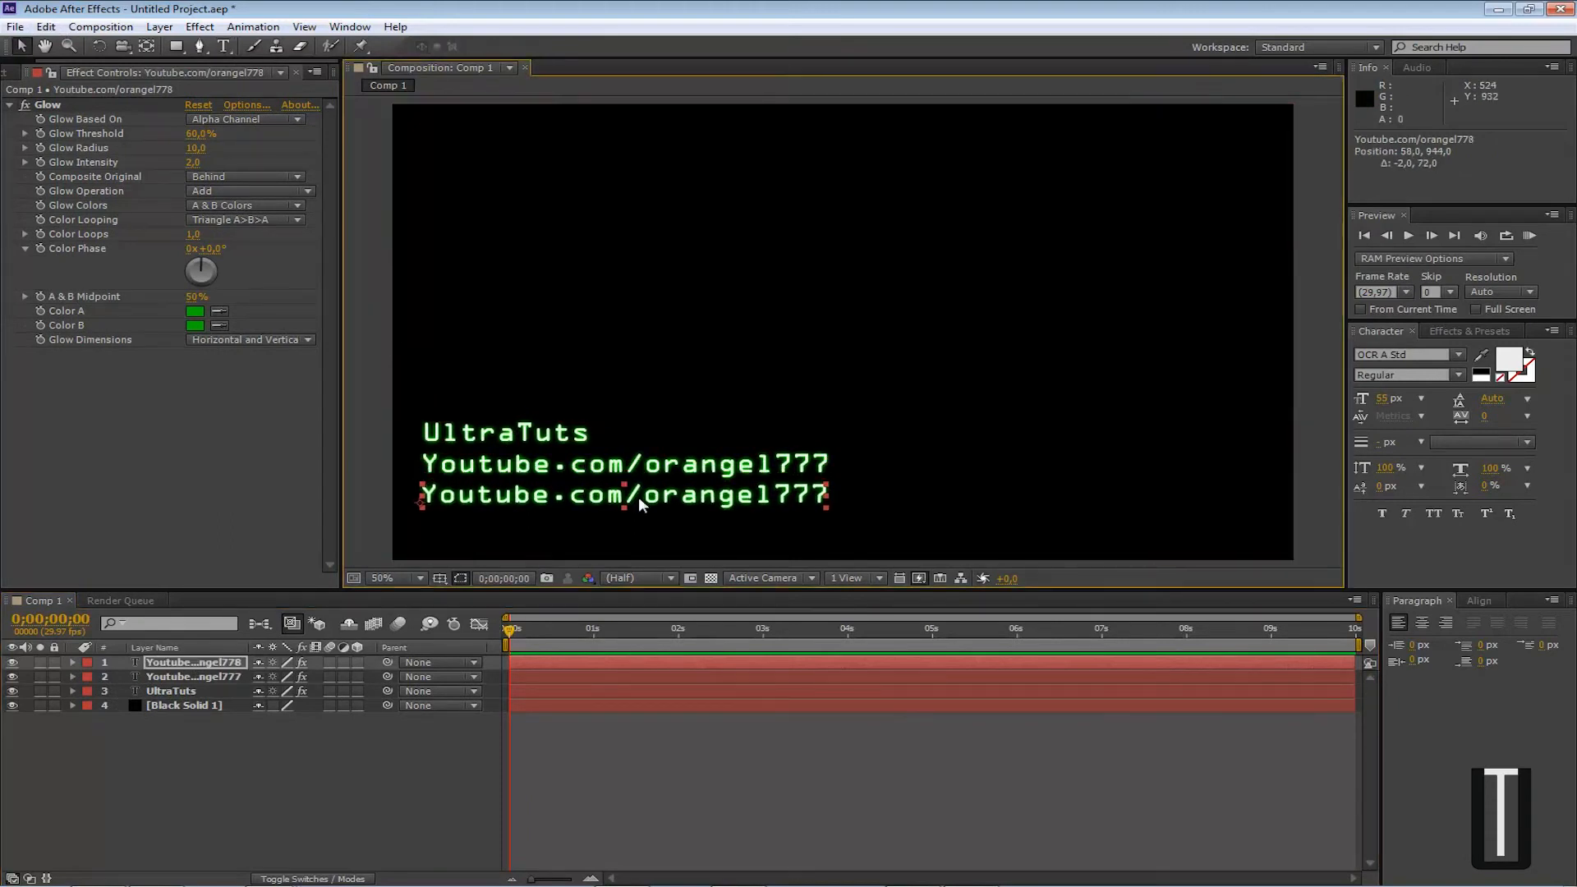
Replace the third line's text with "Tutoriel COD" and nudge it into alignment with the lines above
click(223, 45)
click(827, 494)
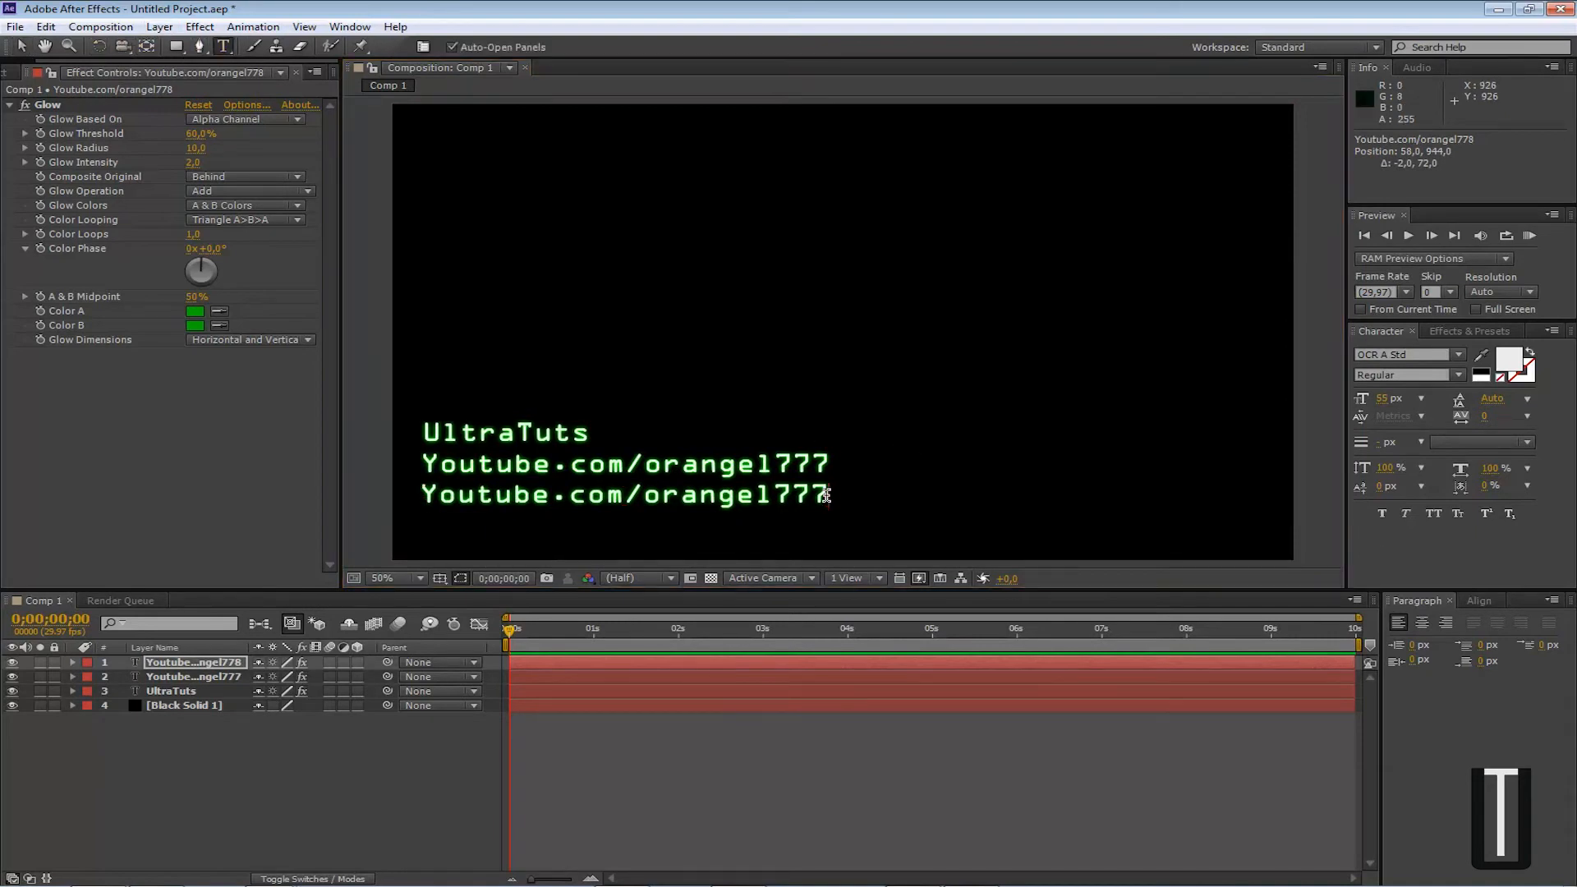
drag(830, 494, 307, 485)
key(BackSpace)
text(Tutoriel COD)
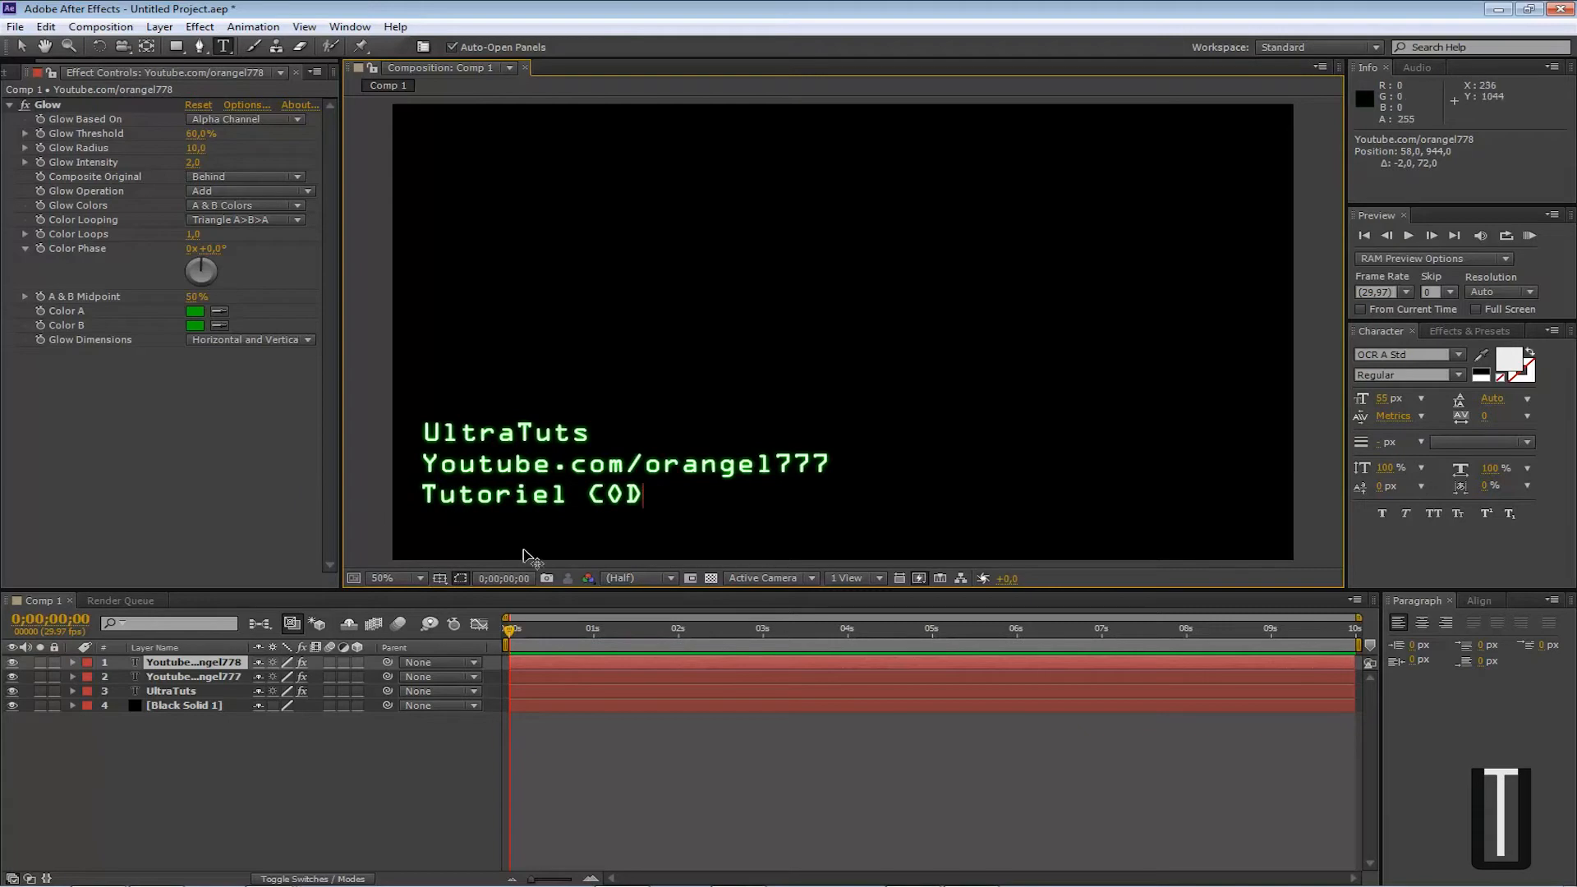
click(21, 46)
drag(611, 494, 609, 496)
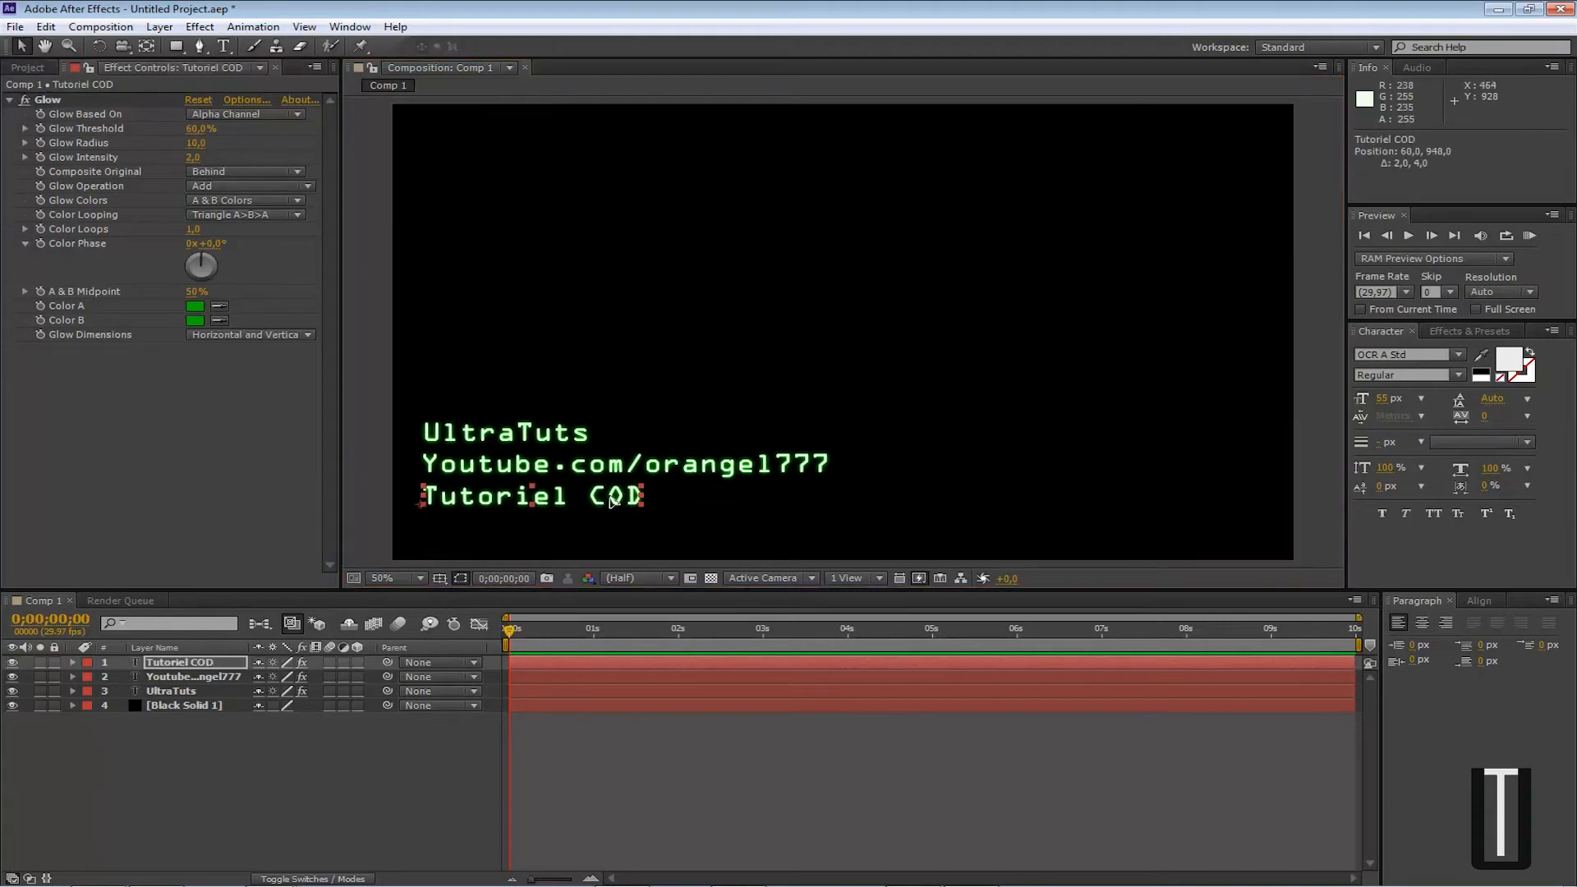
Deselect the text layers and play a RAM preview of the three glowing text lines
click(376, 435)
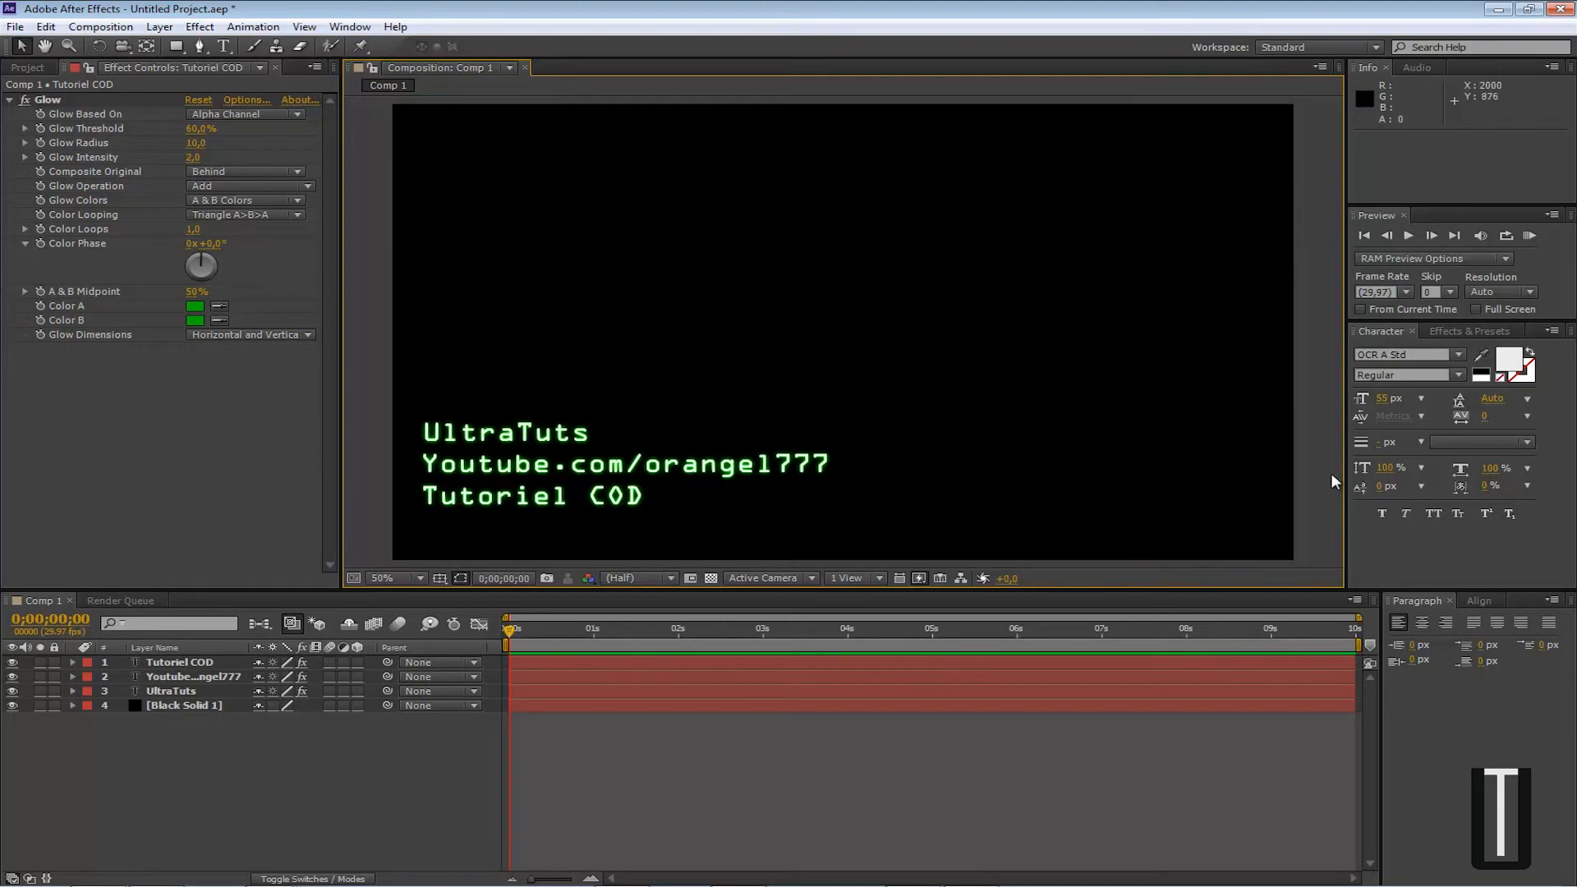
click(1527, 234)
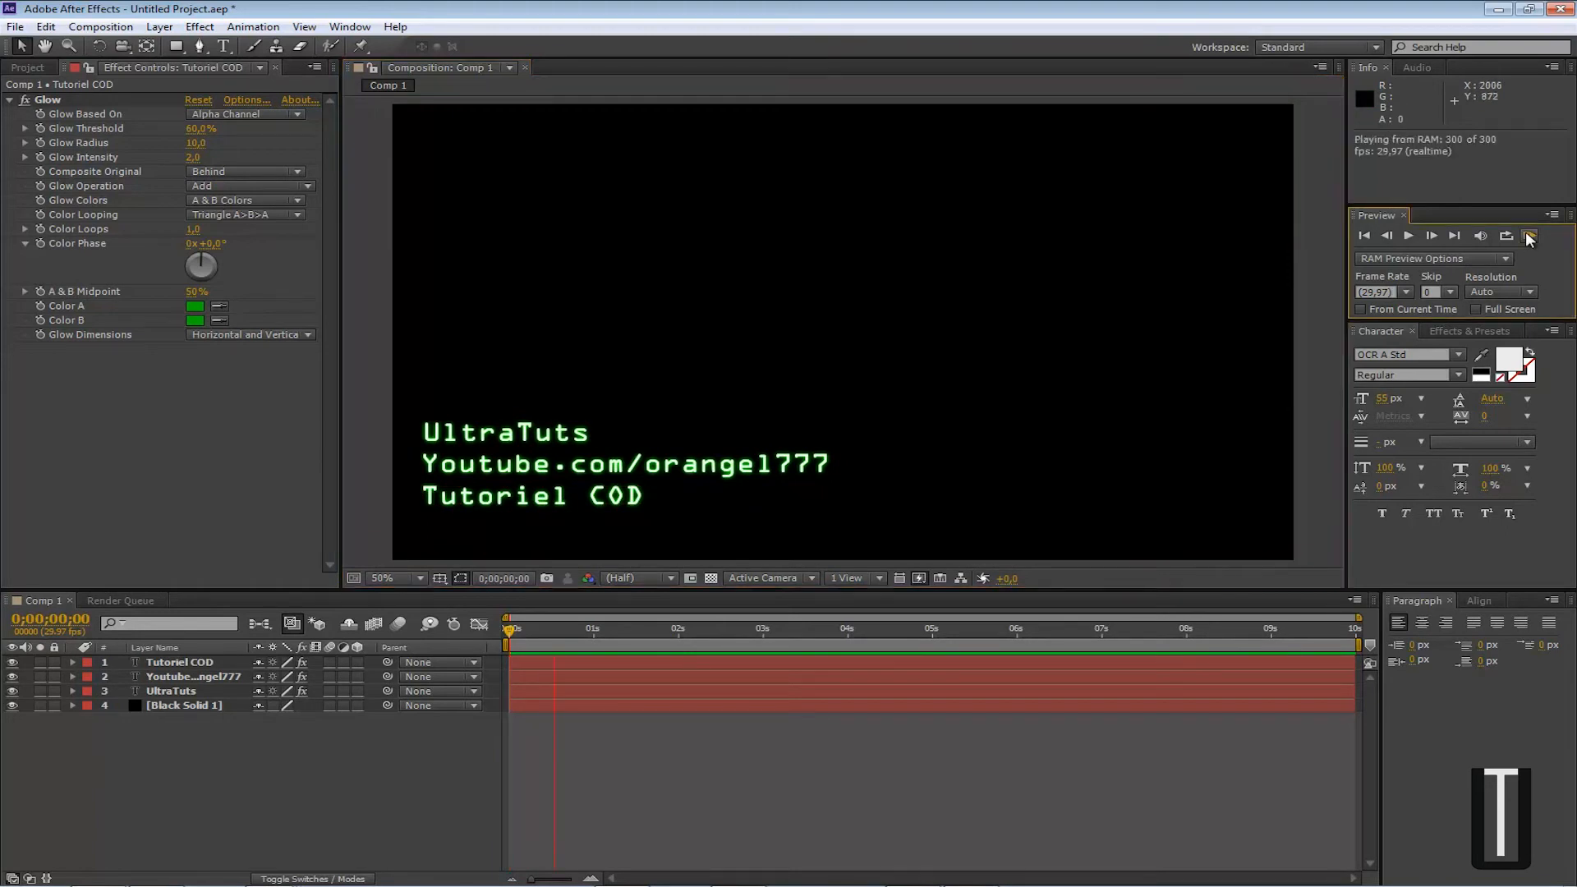
click(1526, 235)
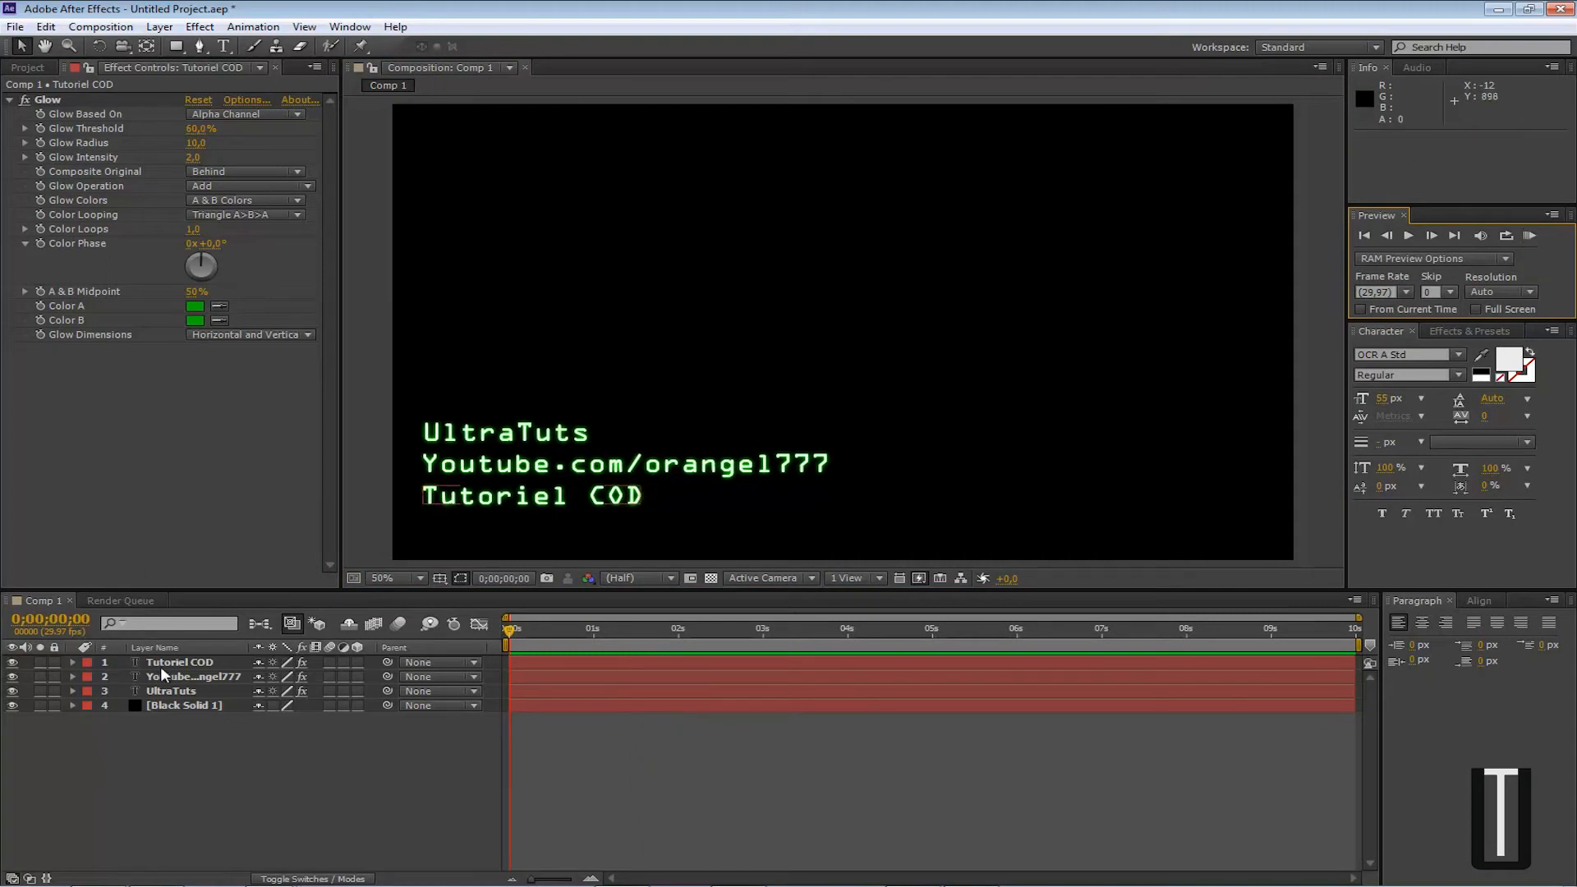
Reorder the text layers so UltraTuts comes first, Youtube.com/orangel777 second and Tutoriel COD third
drag(164, 691, 166, 664)
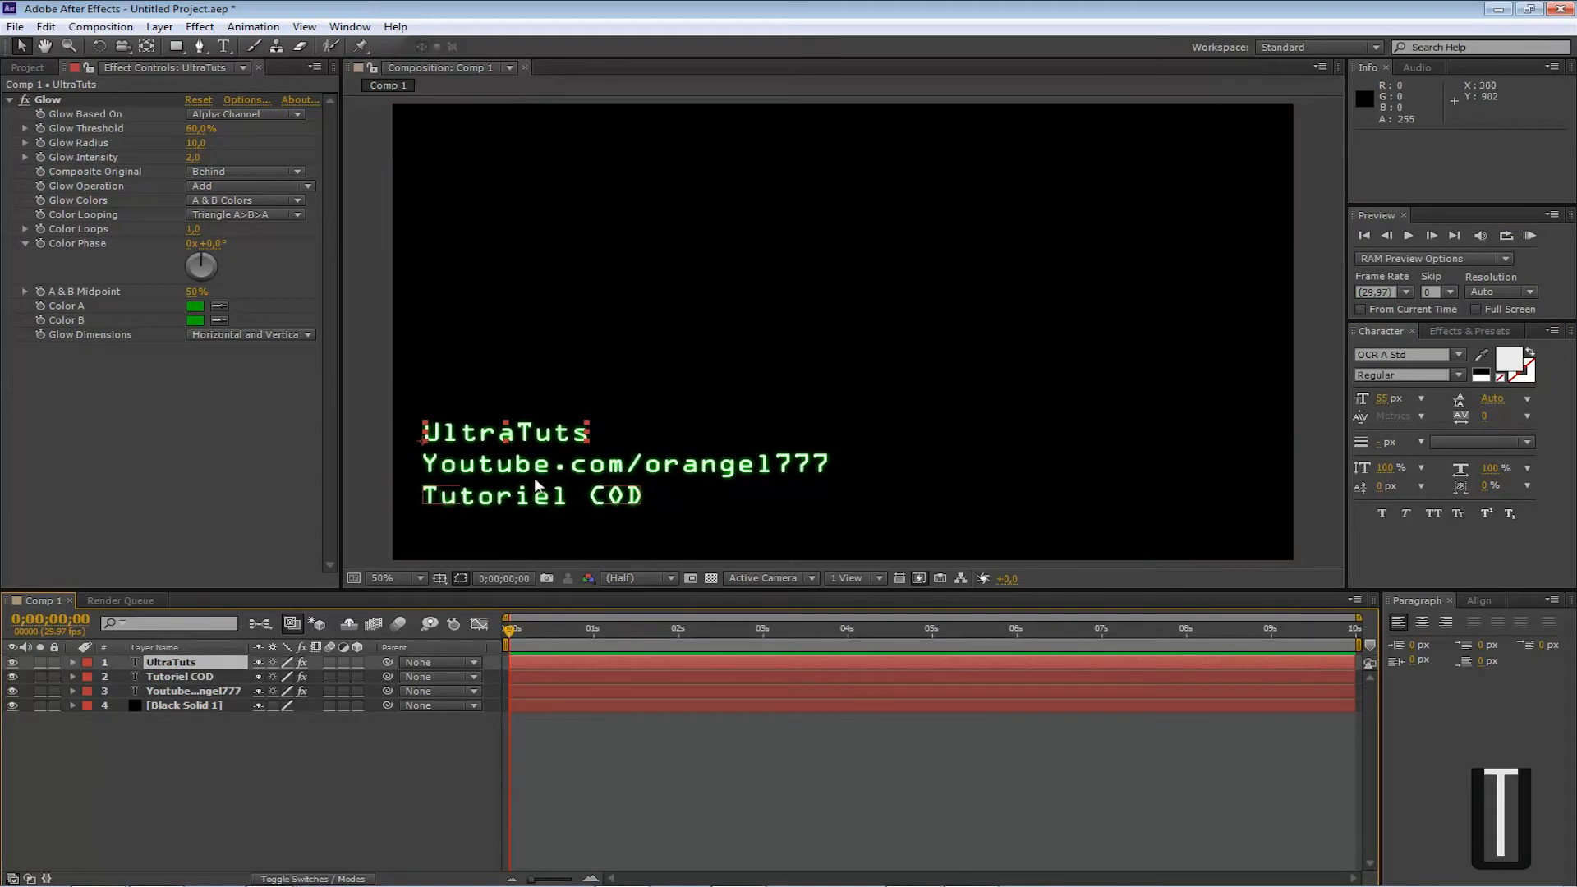
drag(169, 693, 171, 672)
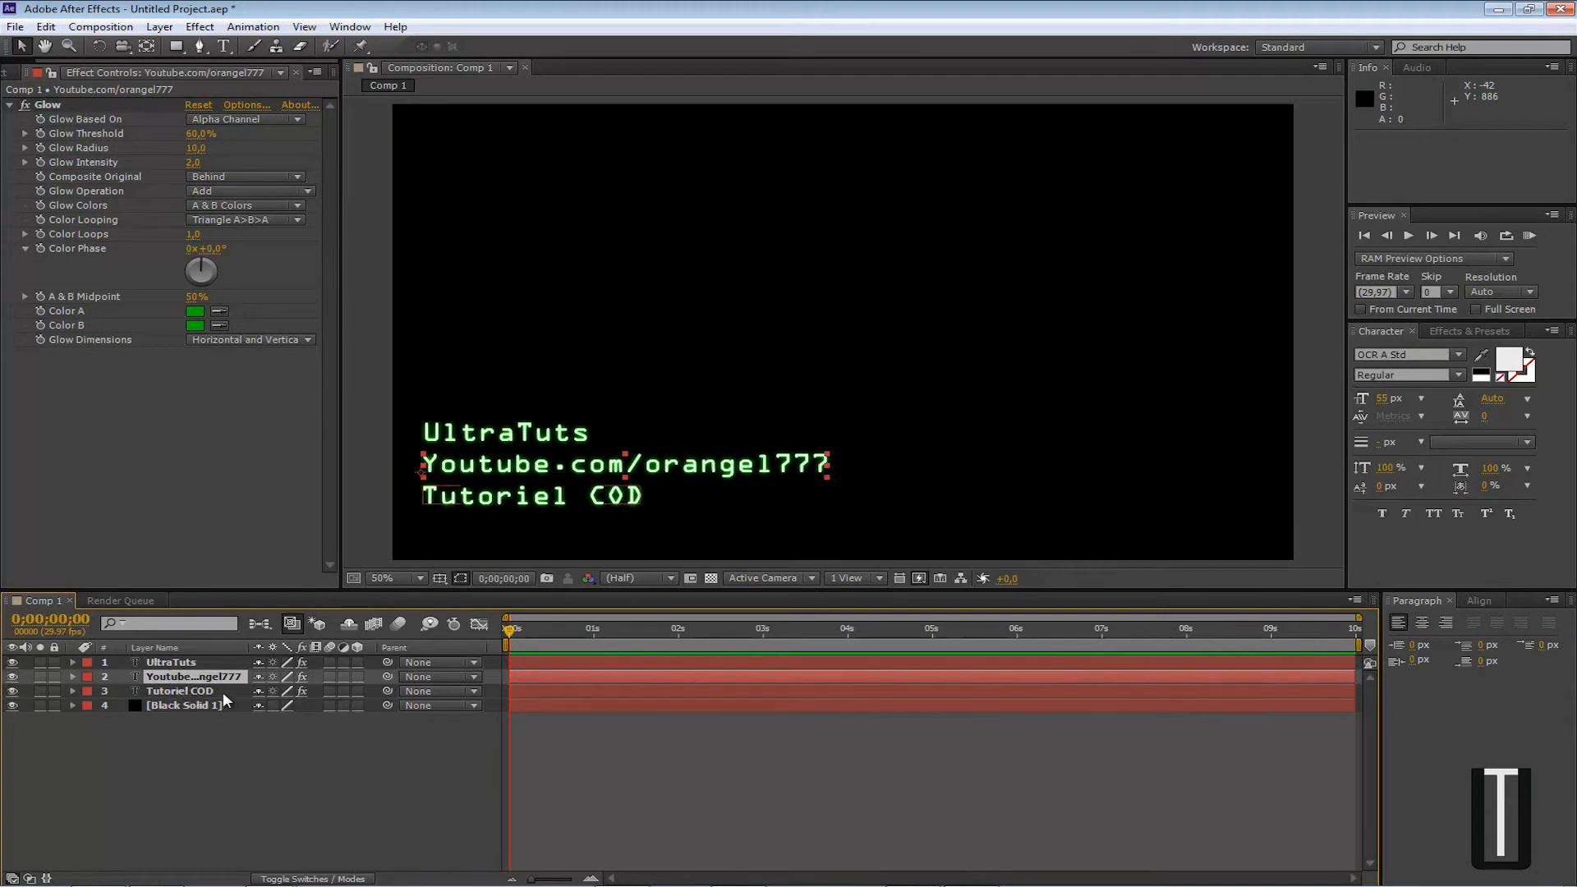
Select the UltraTuts layer and search the effects and presets for "decoder" to find Decoder Fade In
click(176, 662)
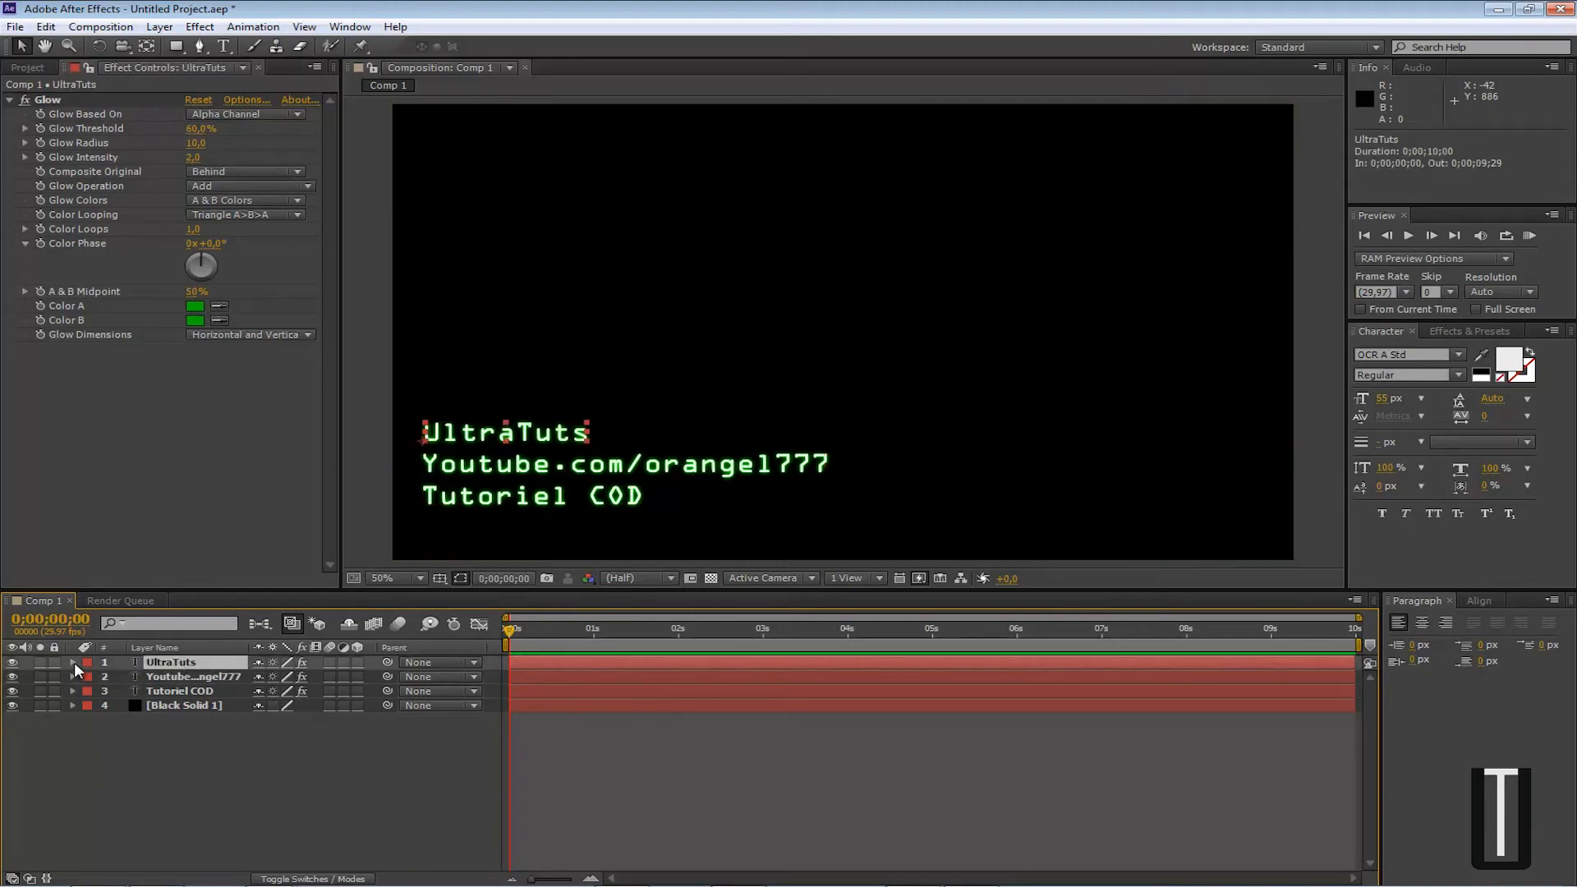
click(1448, 331)
click(1474, 350)
text(deco)
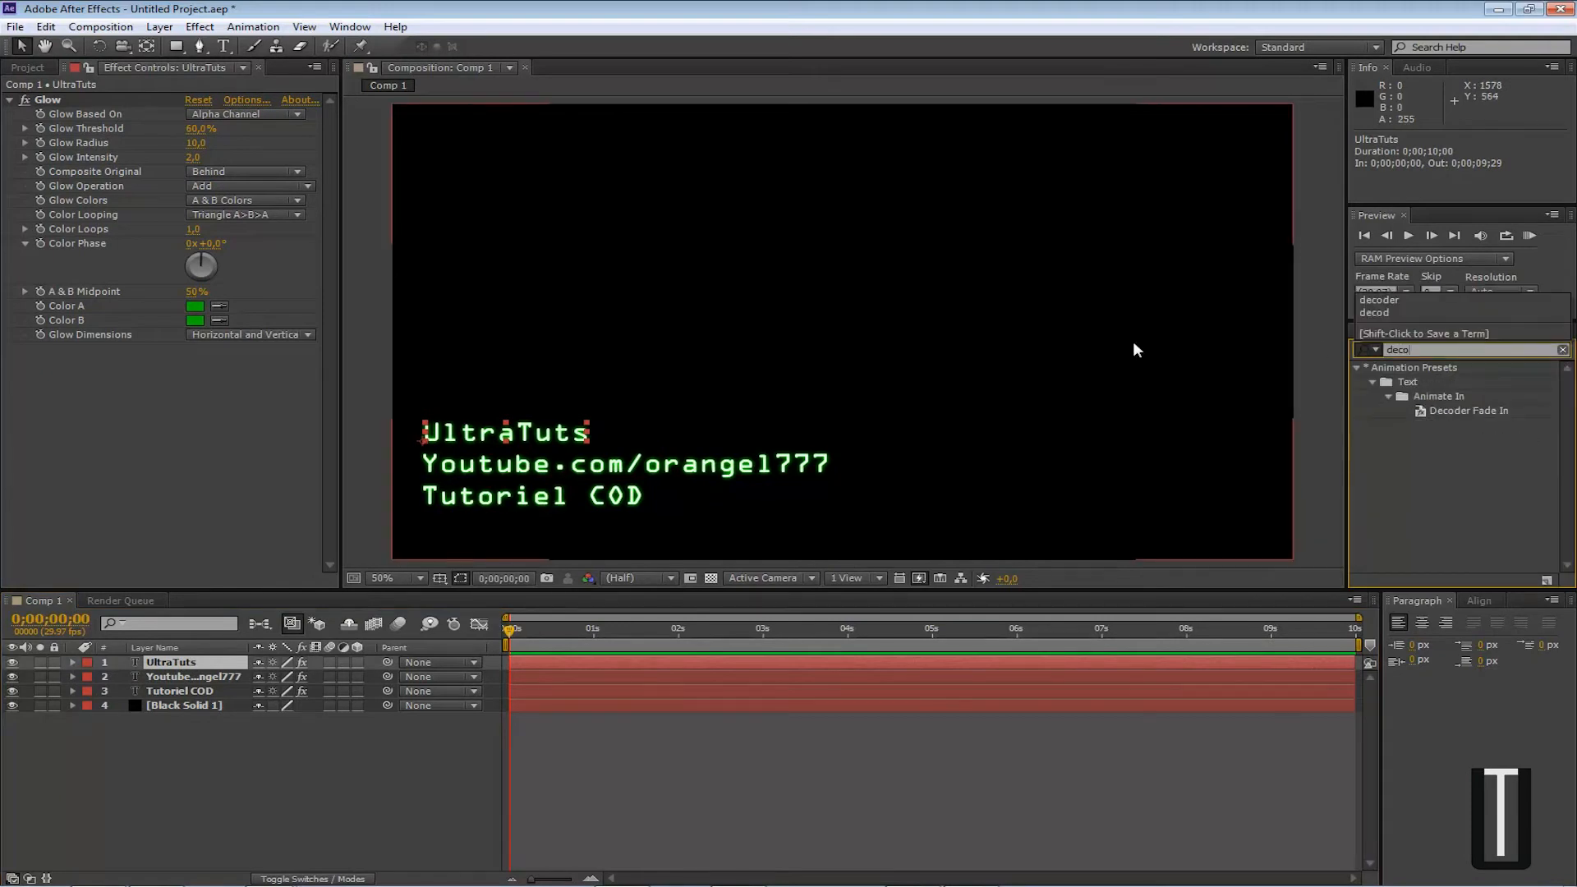
text(der)
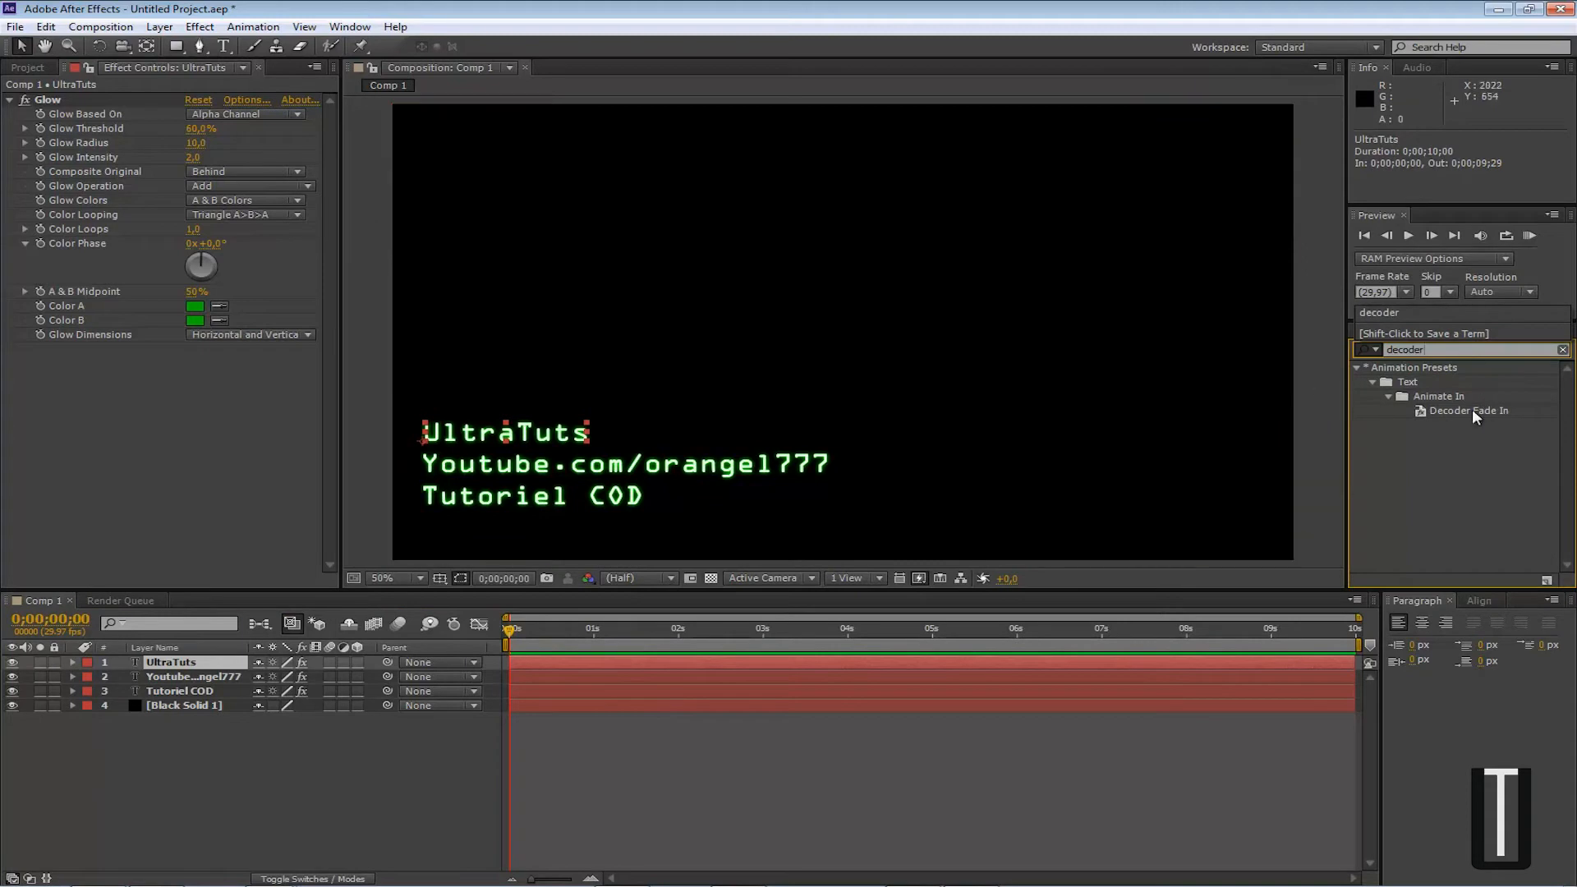
click(1438, 410)
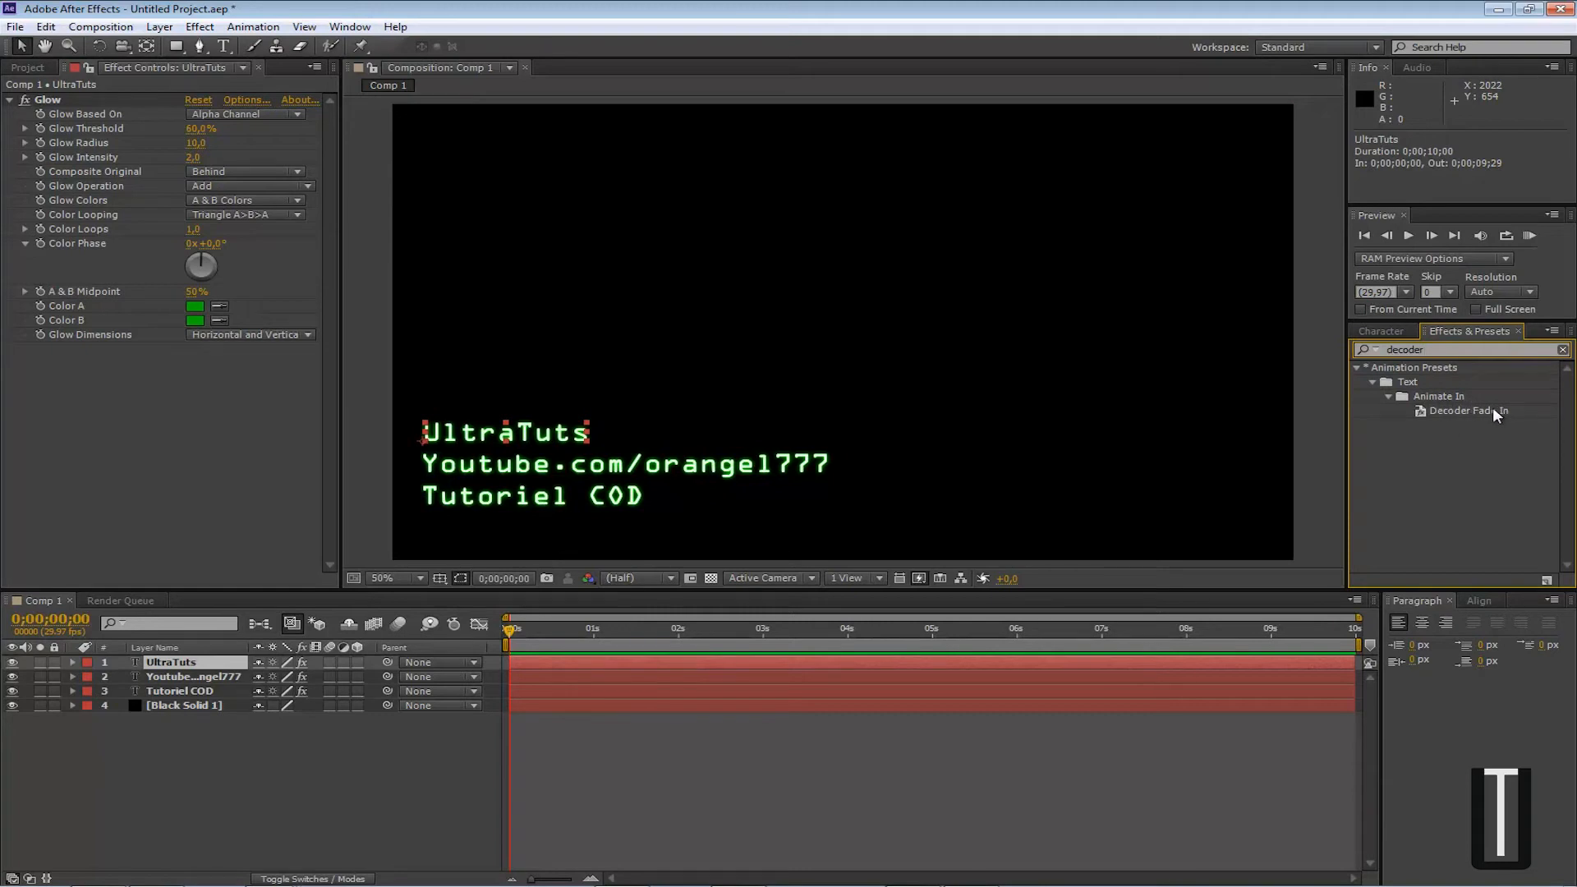
Apply the Decoder Fade In preset to the UltraTuts text with the current time at 0;00;00;00
drag(1492, 407, 546, 433)
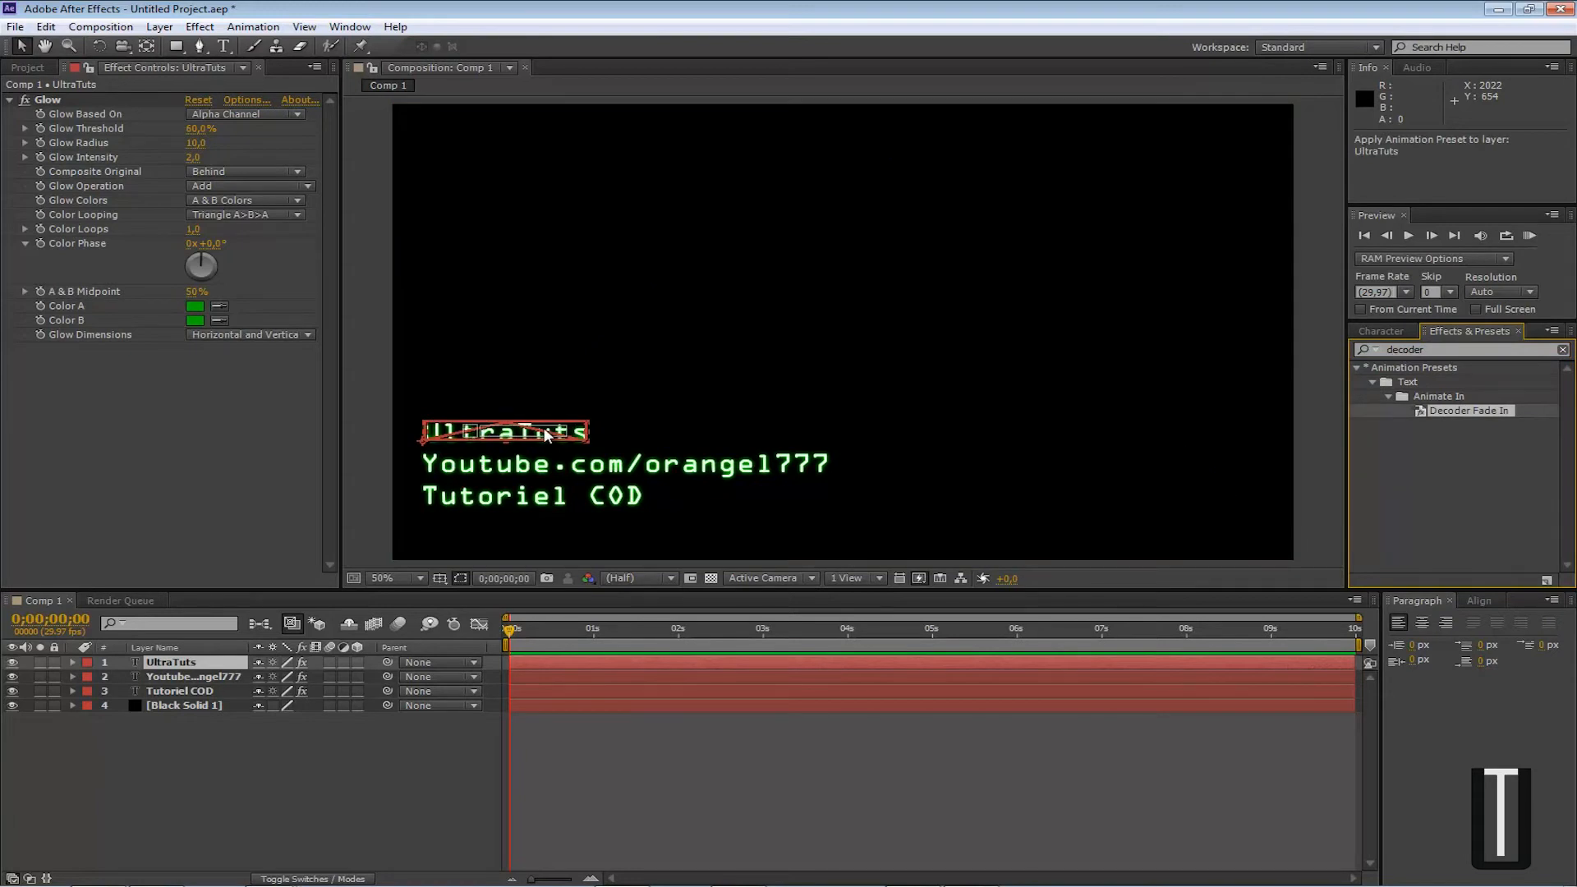
drag(546, 433, 1500, 415)
drag(510, 631, 521, 629)
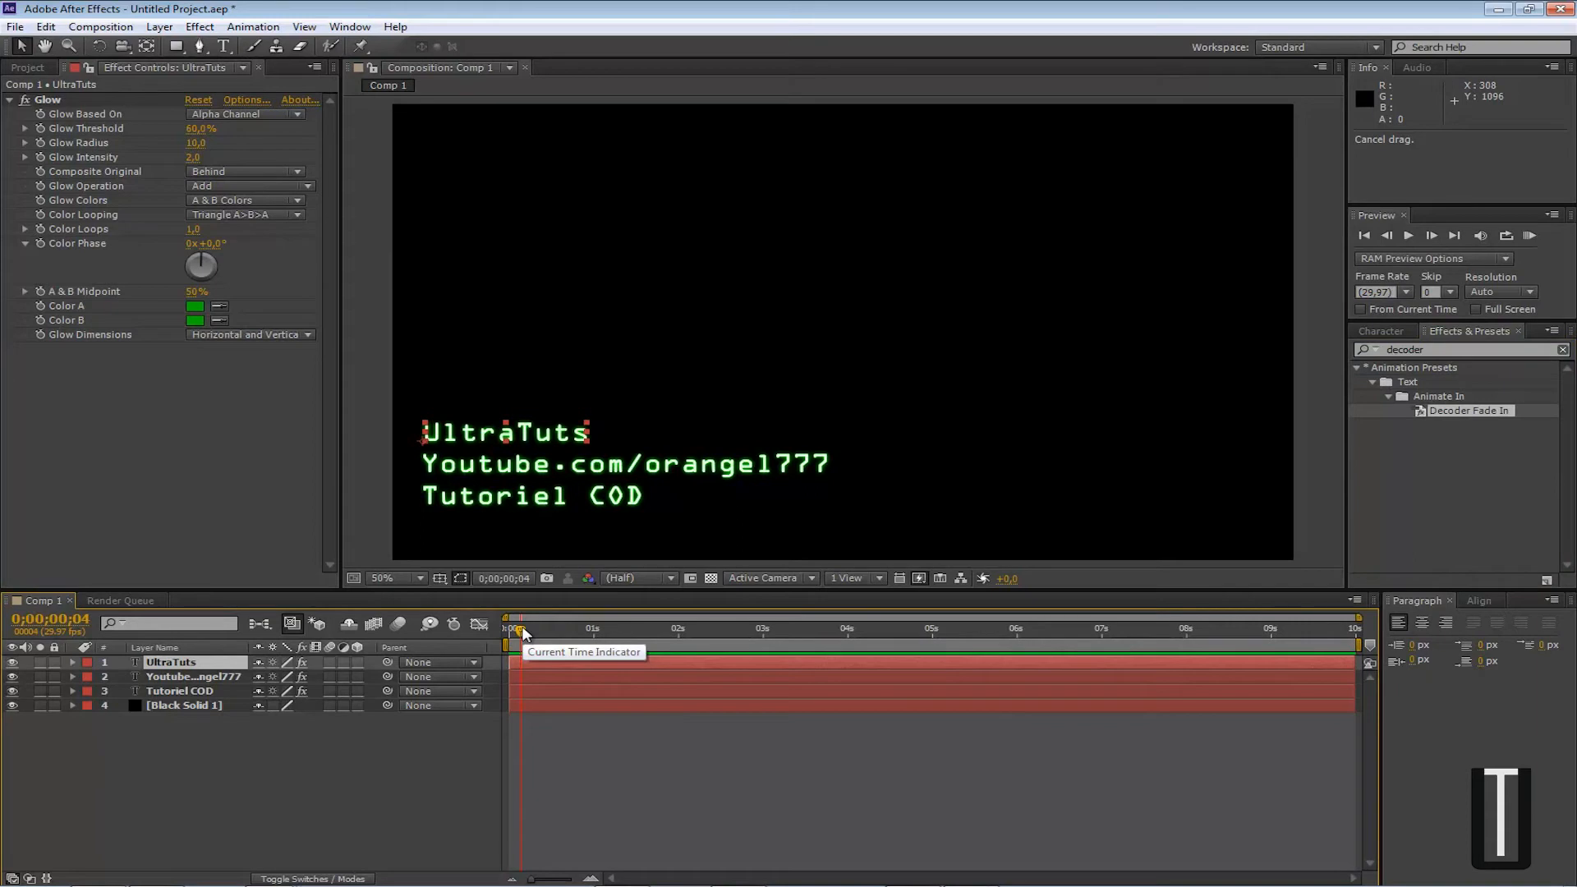
mouse_move(524, 632)
mouse_down()
mouse_move(723, 629)
mouse_move(538, 647)
mouse_up()
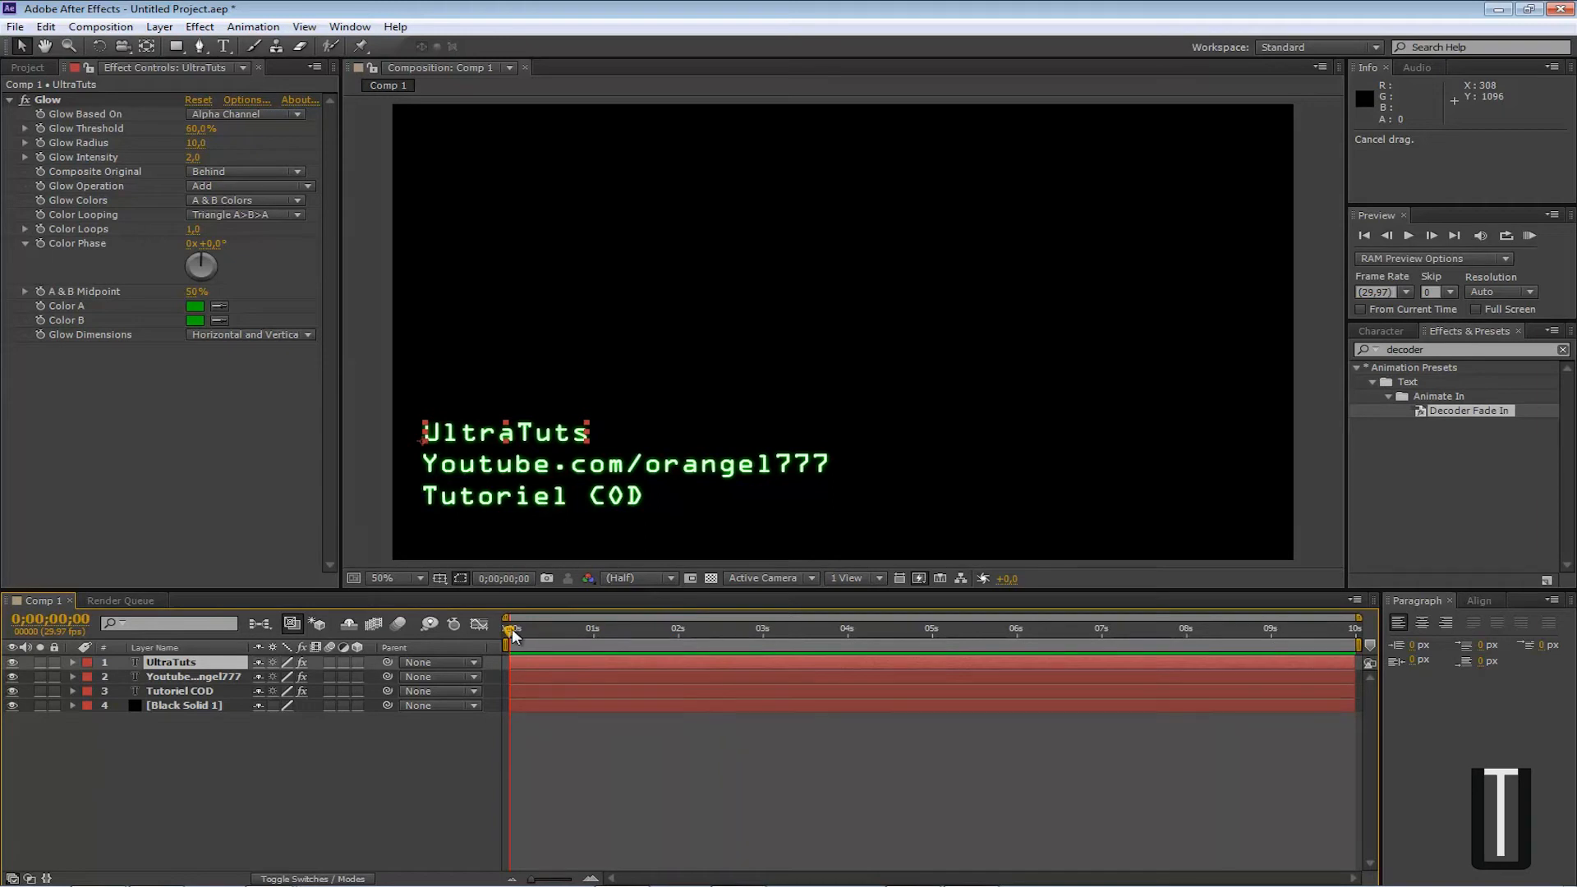
drag(1561, 422, 578, 455)
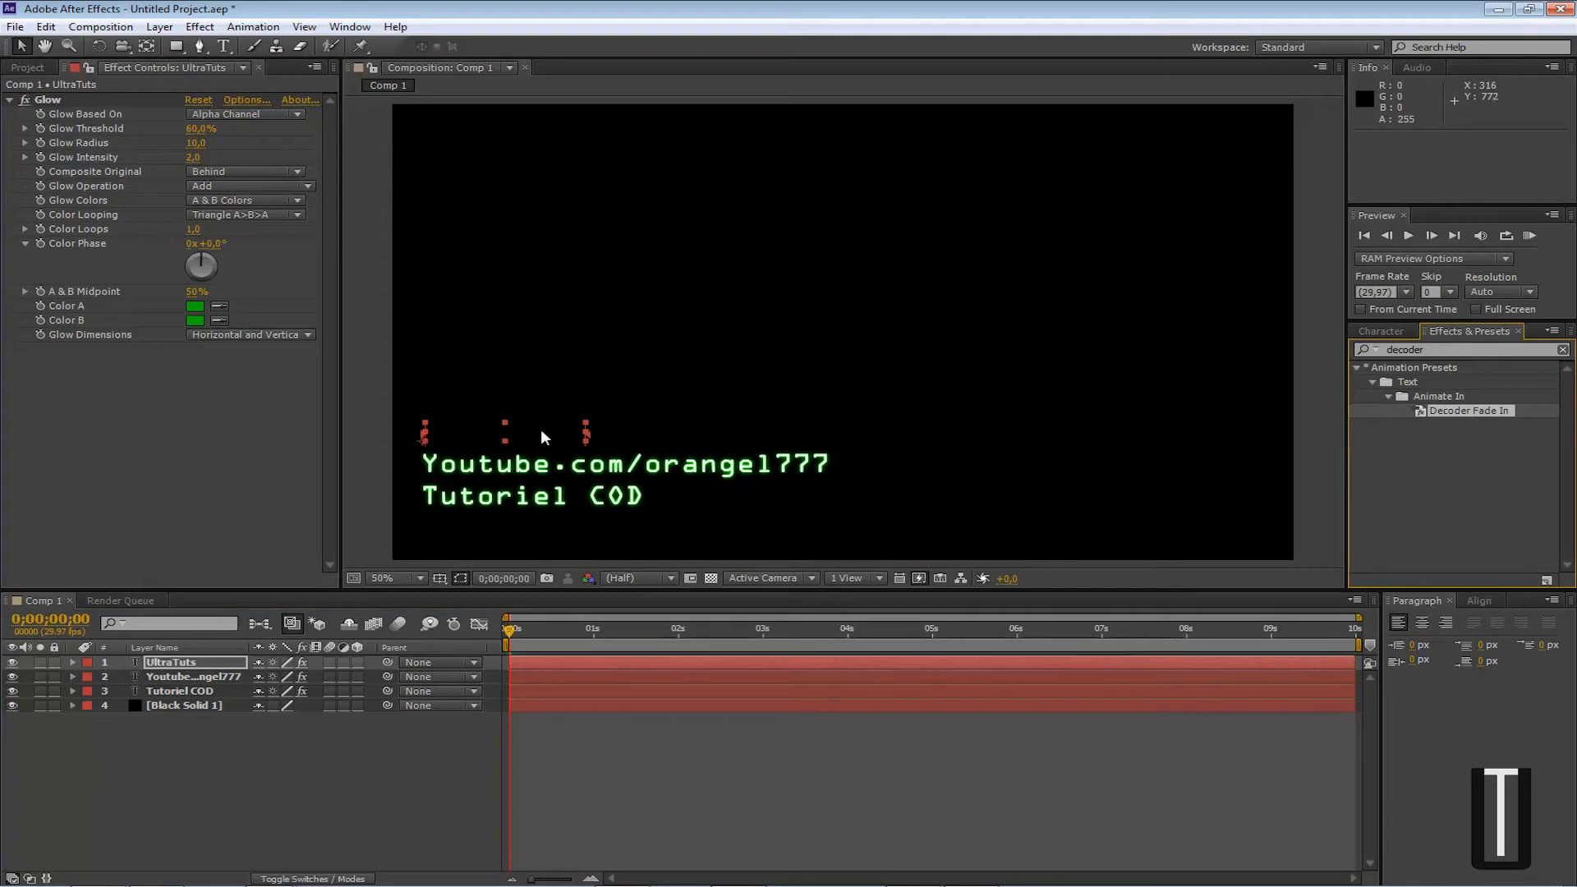
Expand the UltraTuts layer's Text, Animator 1 and Range Selector 1 properties to reveal the Start keyframes
click(72, 663)
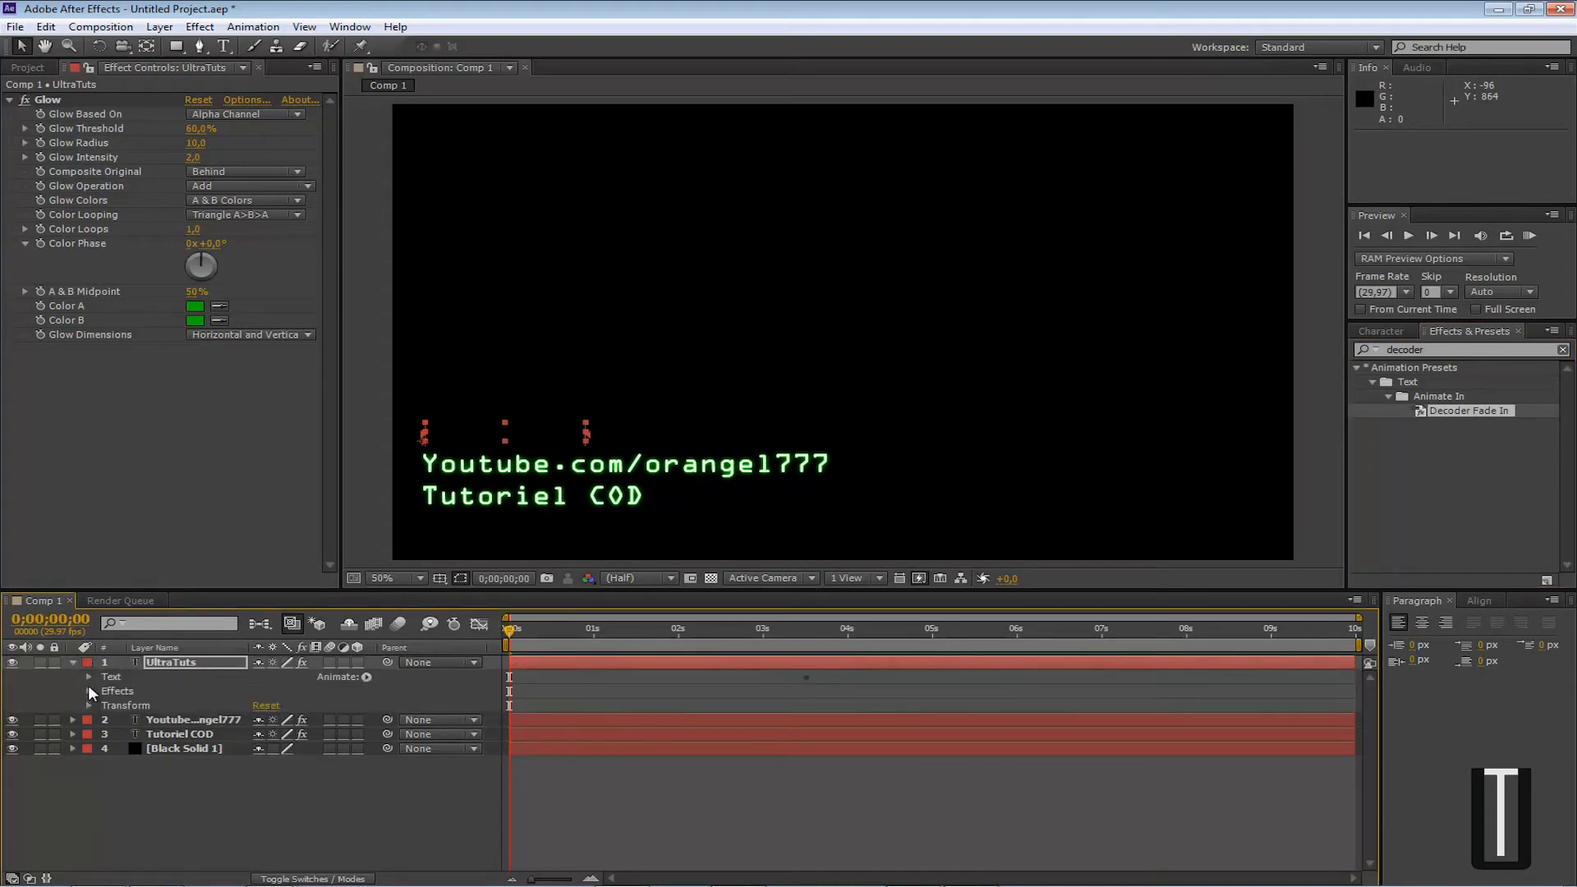
click(88, 677)
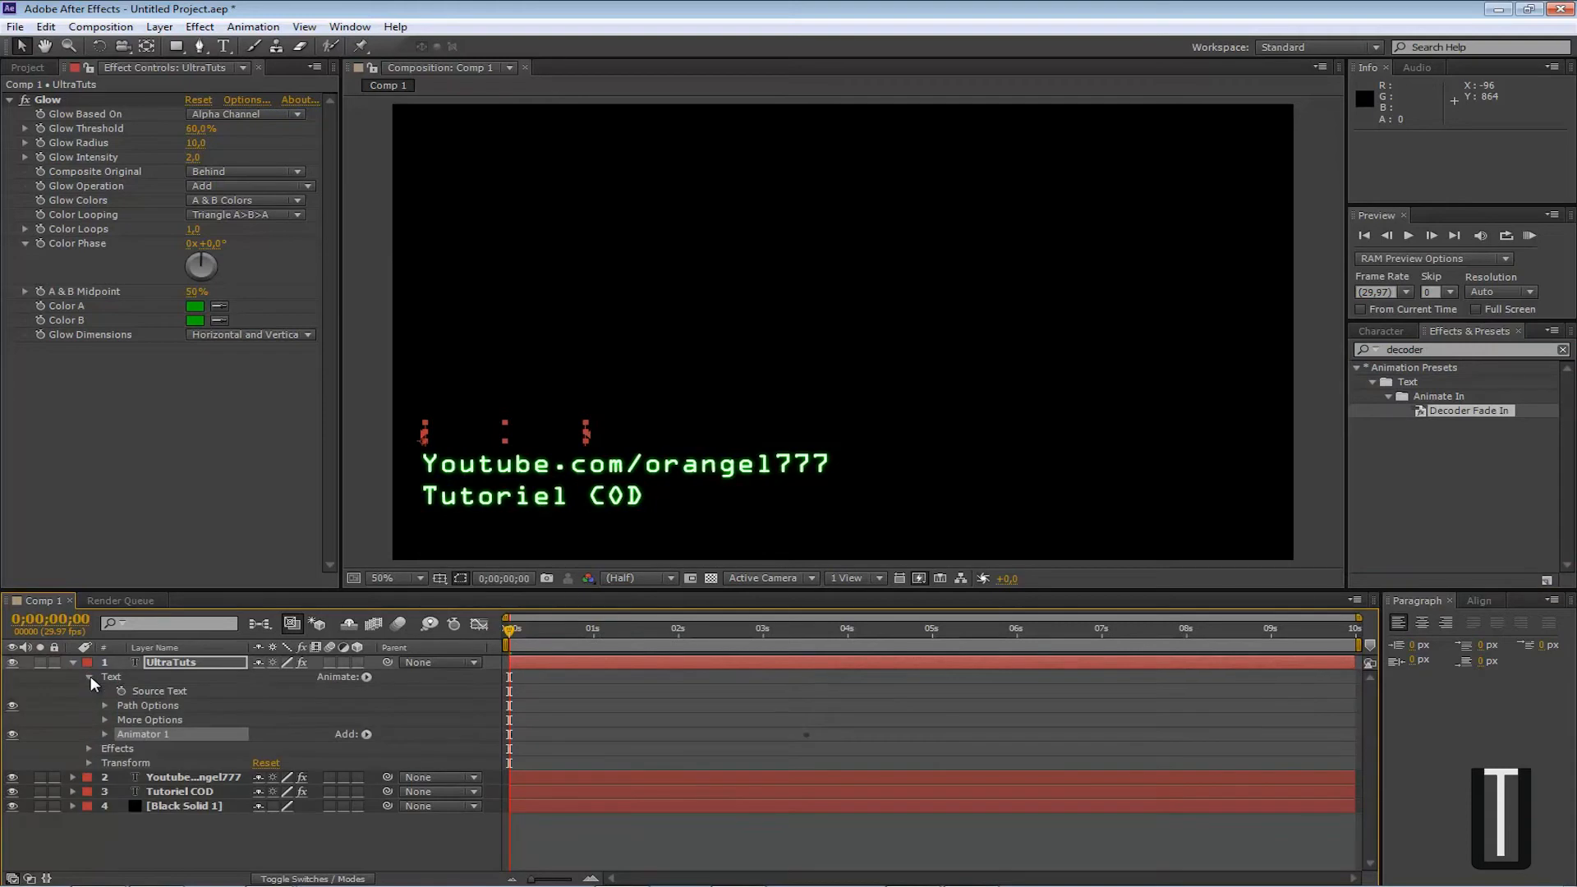
click(90, 677)
click(72, 661)
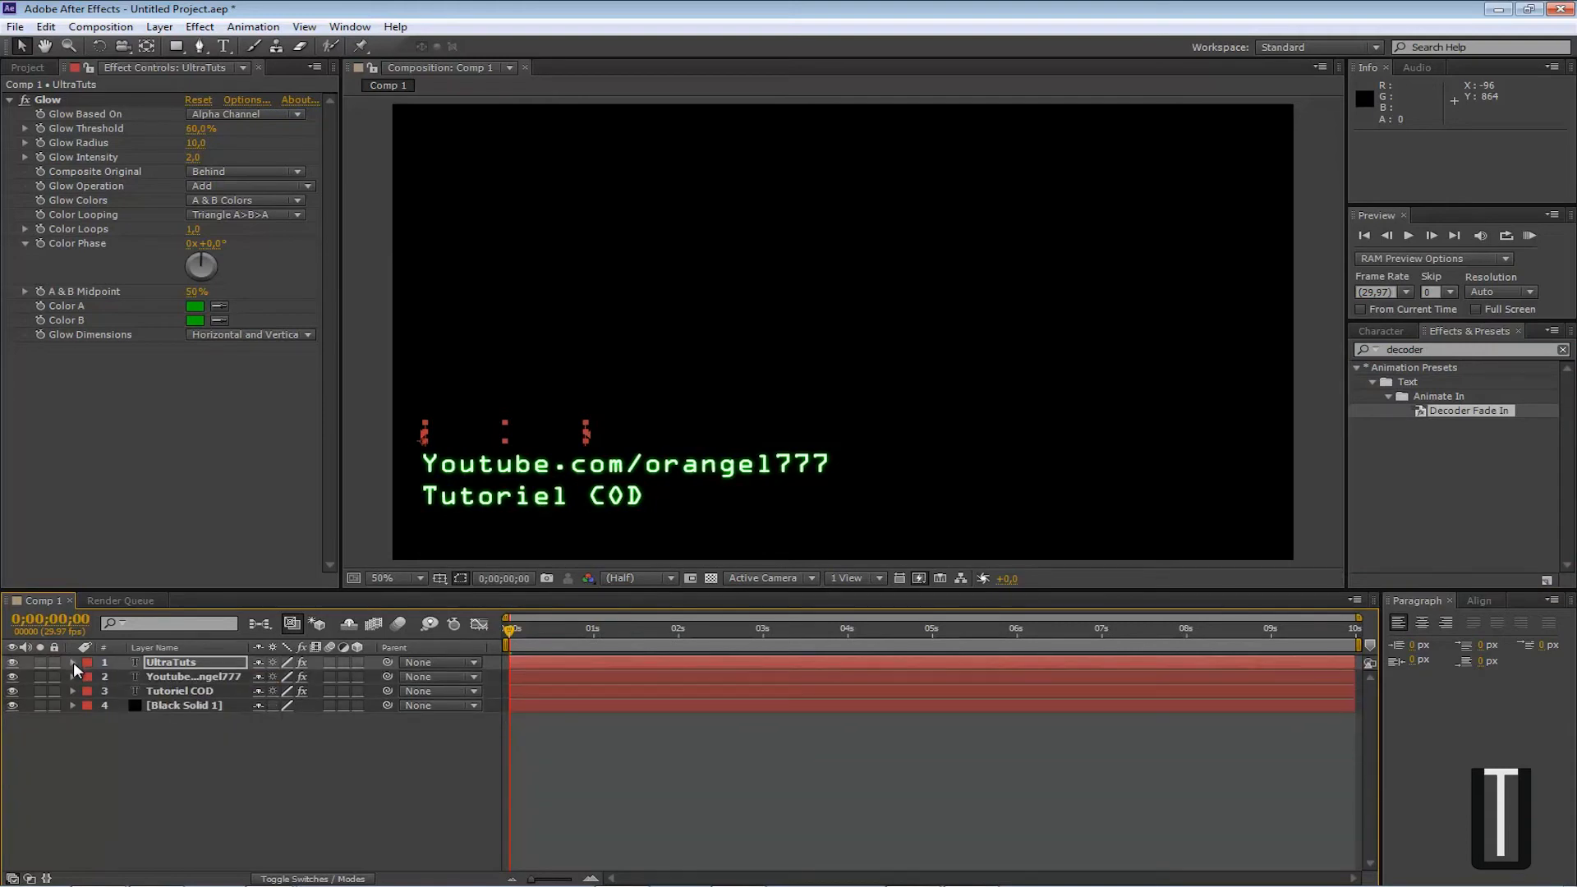
click(72, 662)
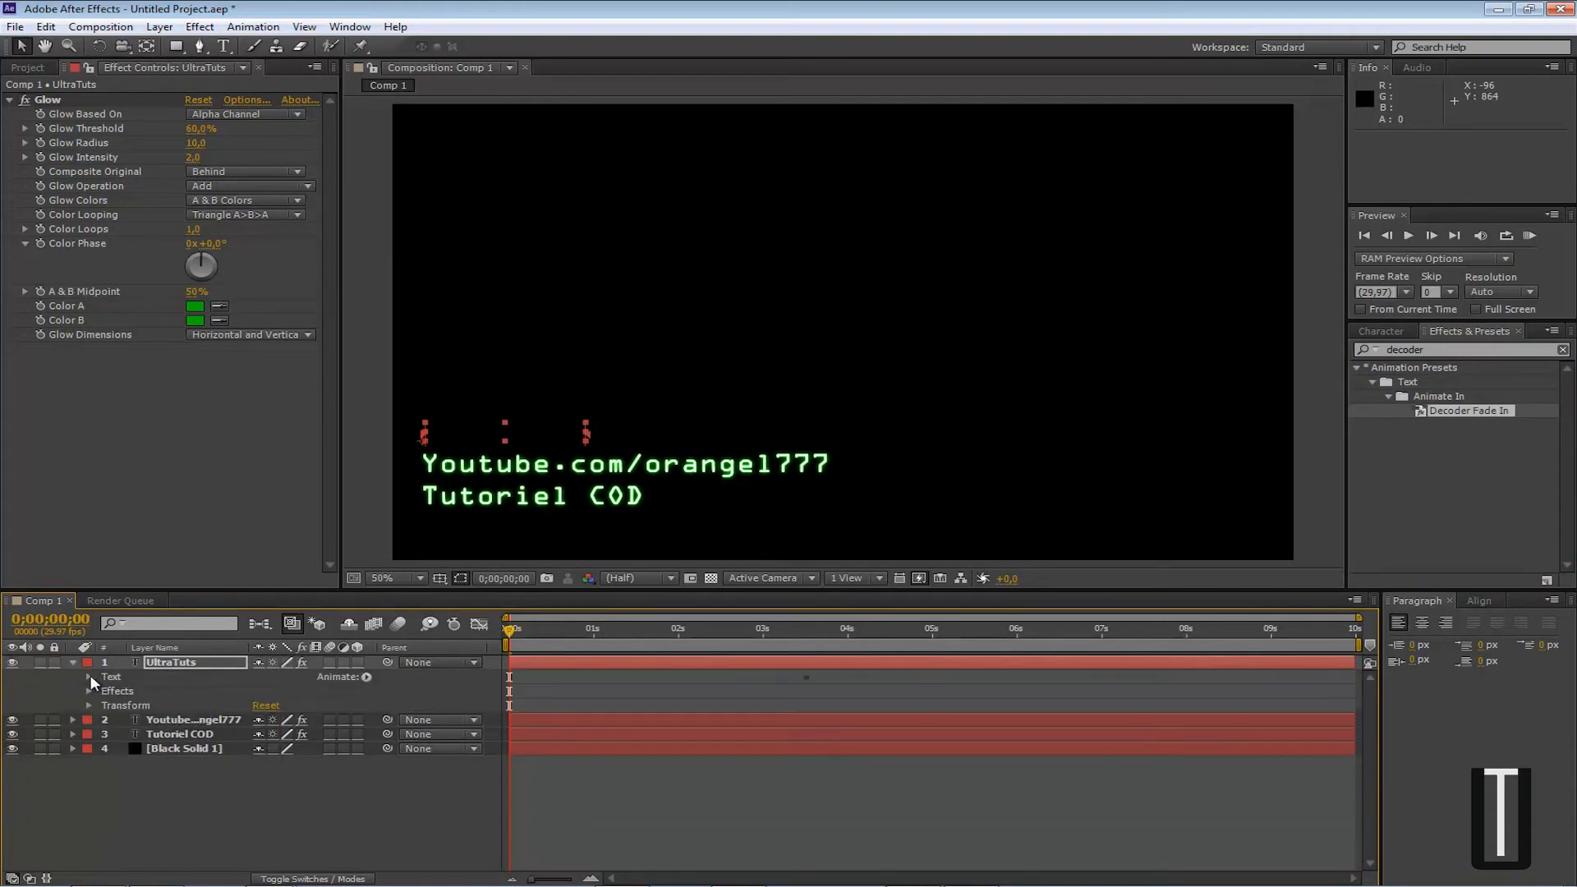
click(89, 677)
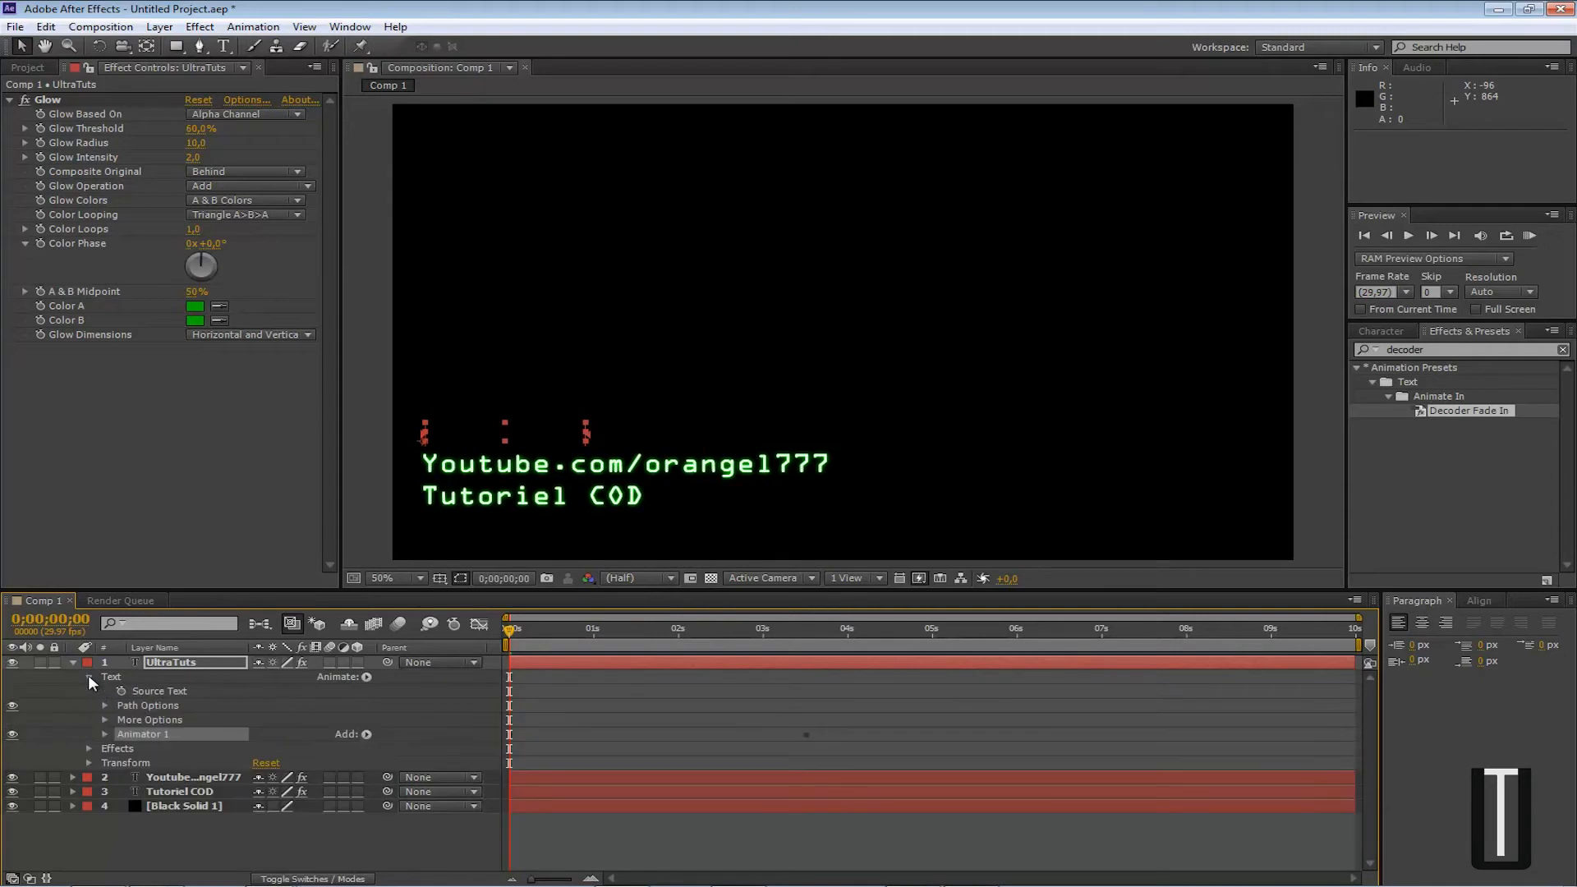
click(105, 731)
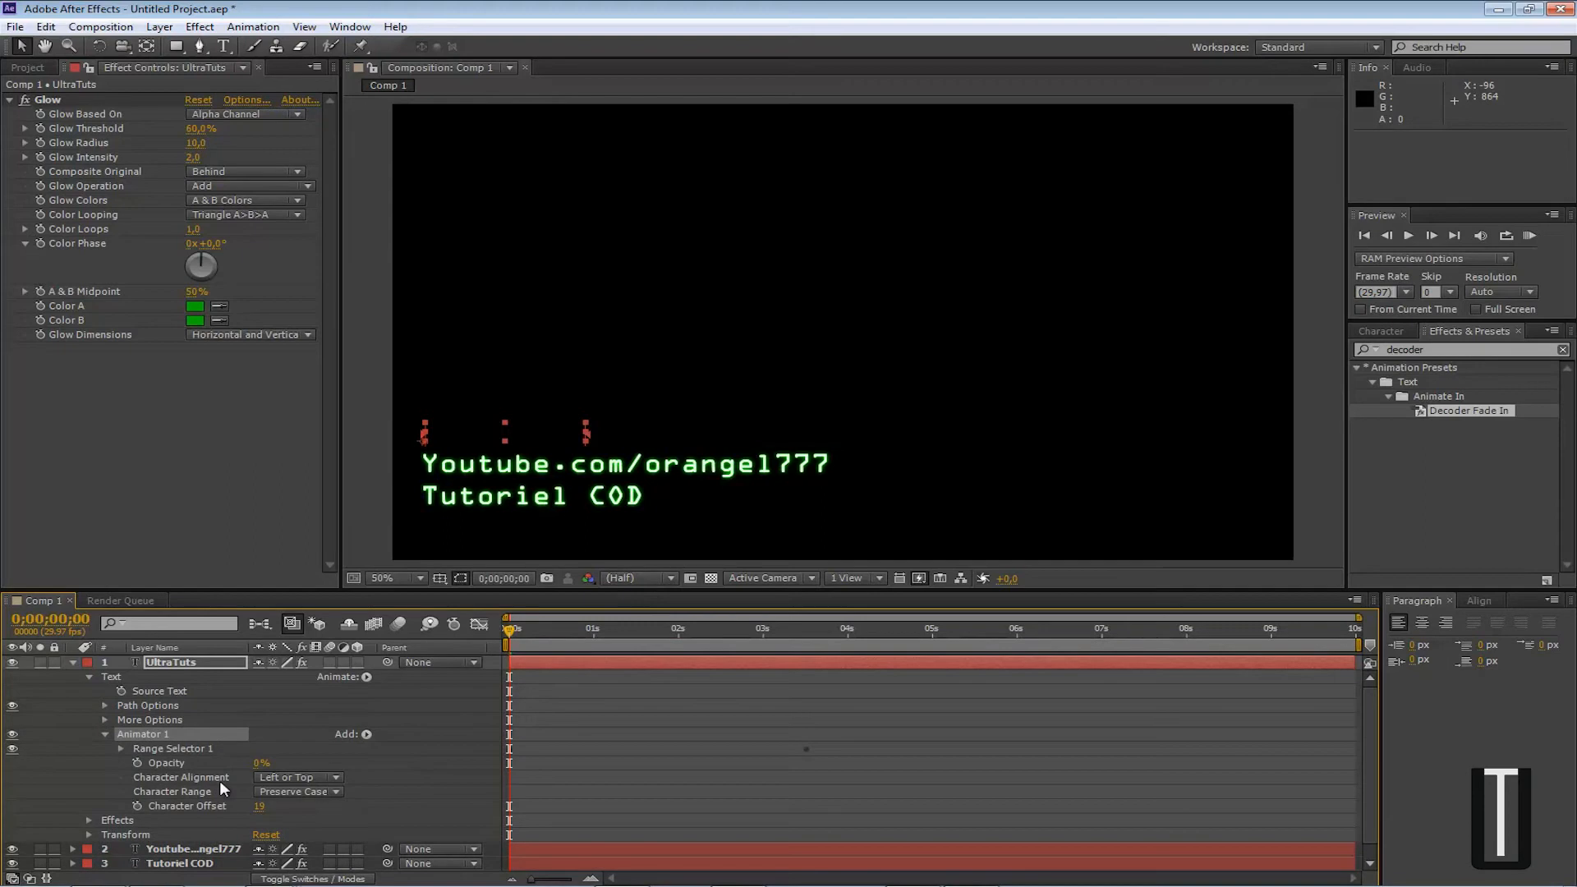
scroll(165, 761, down, 1)
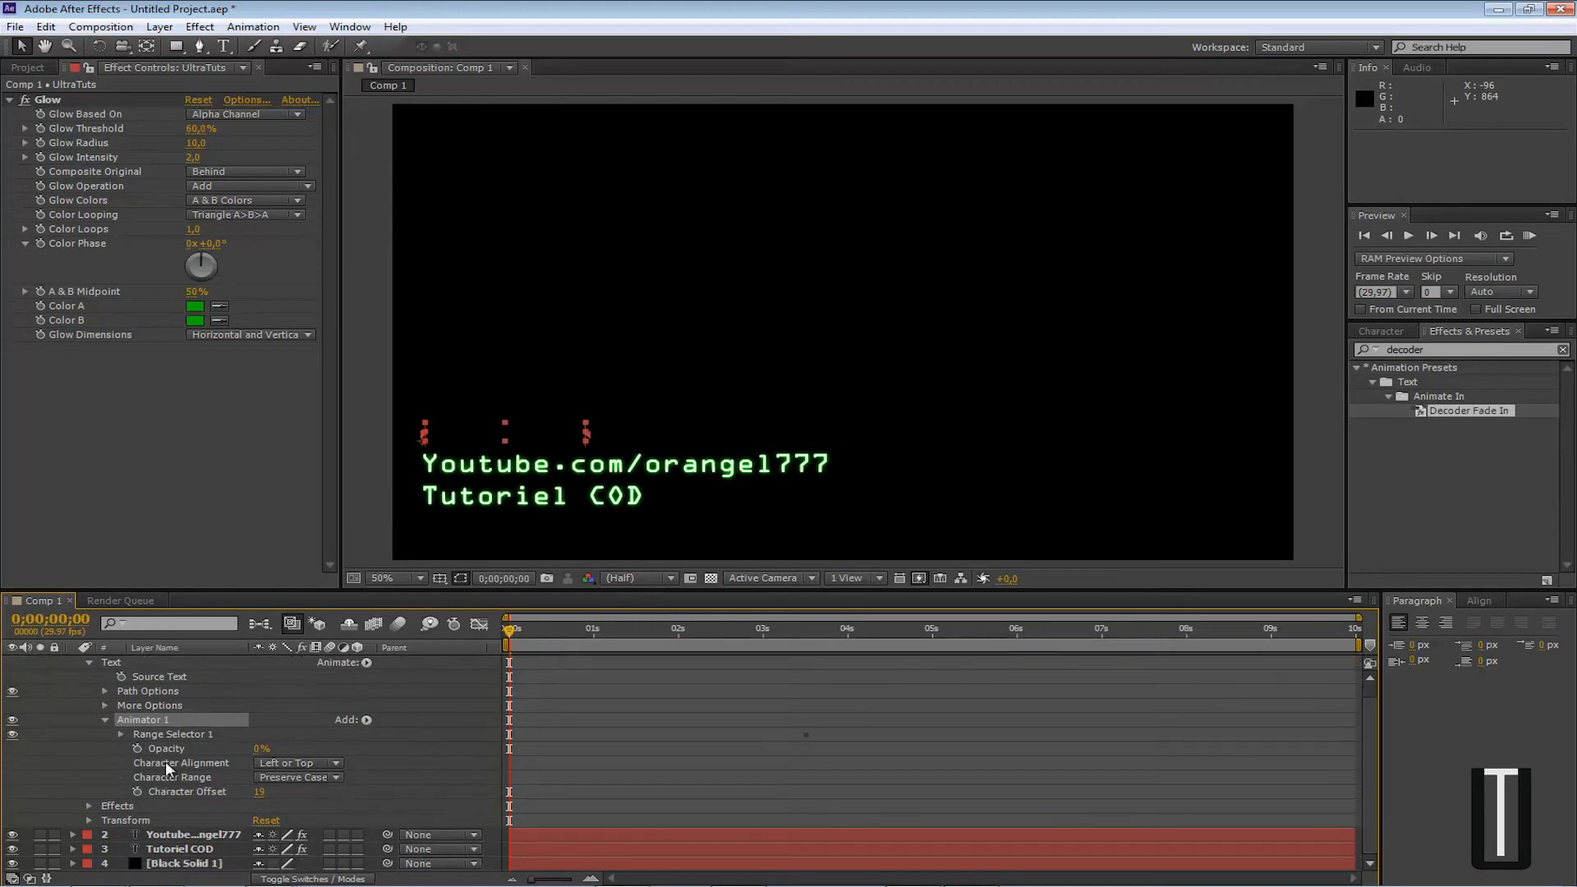
click(121, 734)
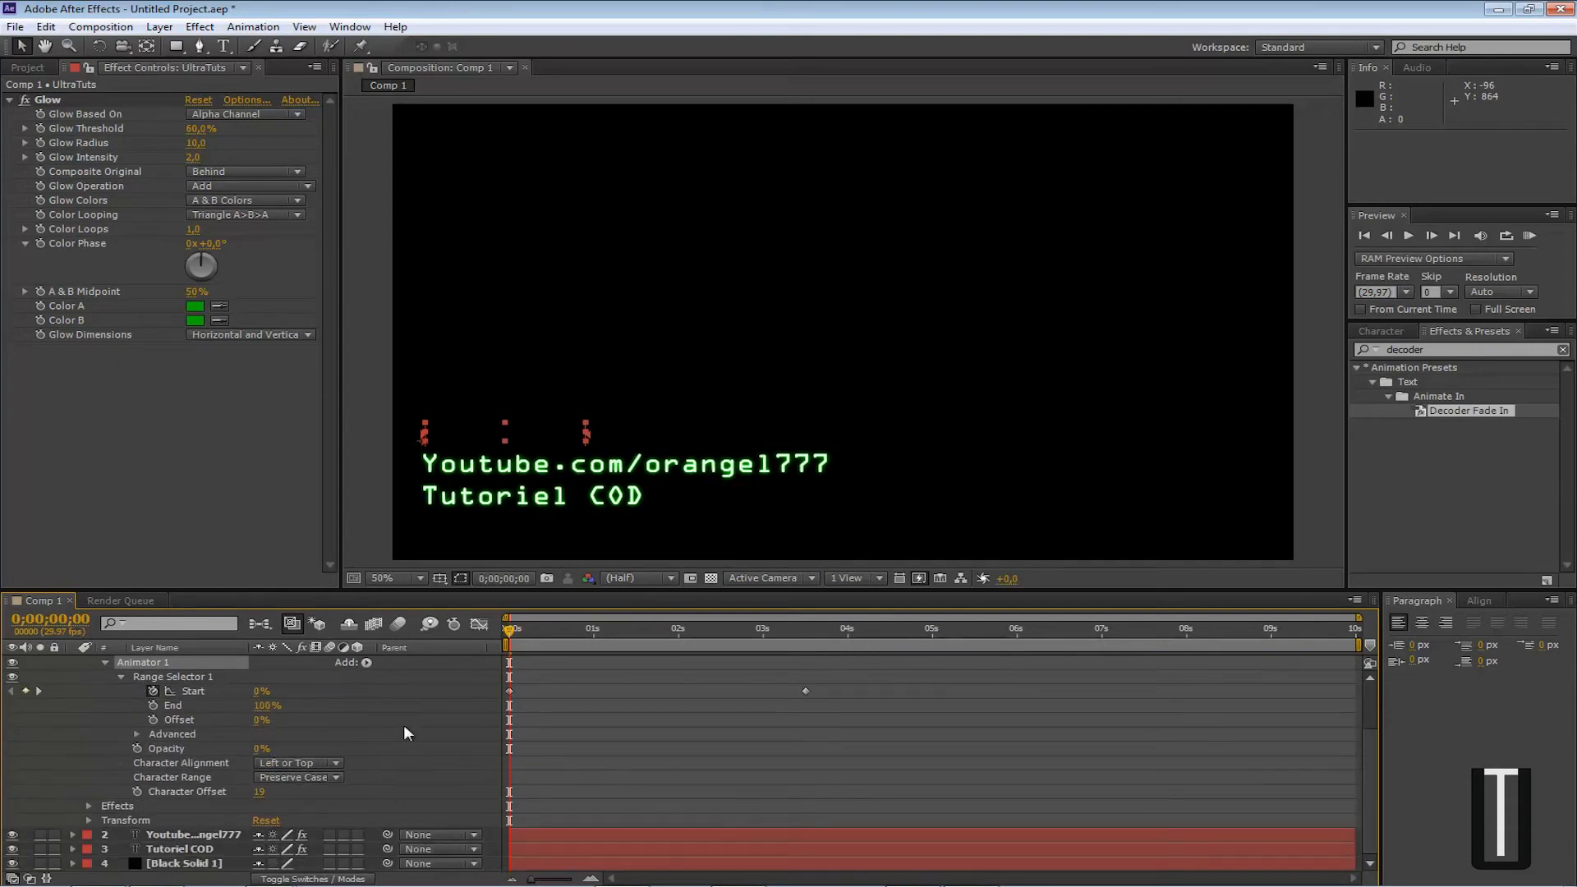
Show the project's files, and play and stop a RAM preview of the UltraTuts decoding animation
click(27, 66)
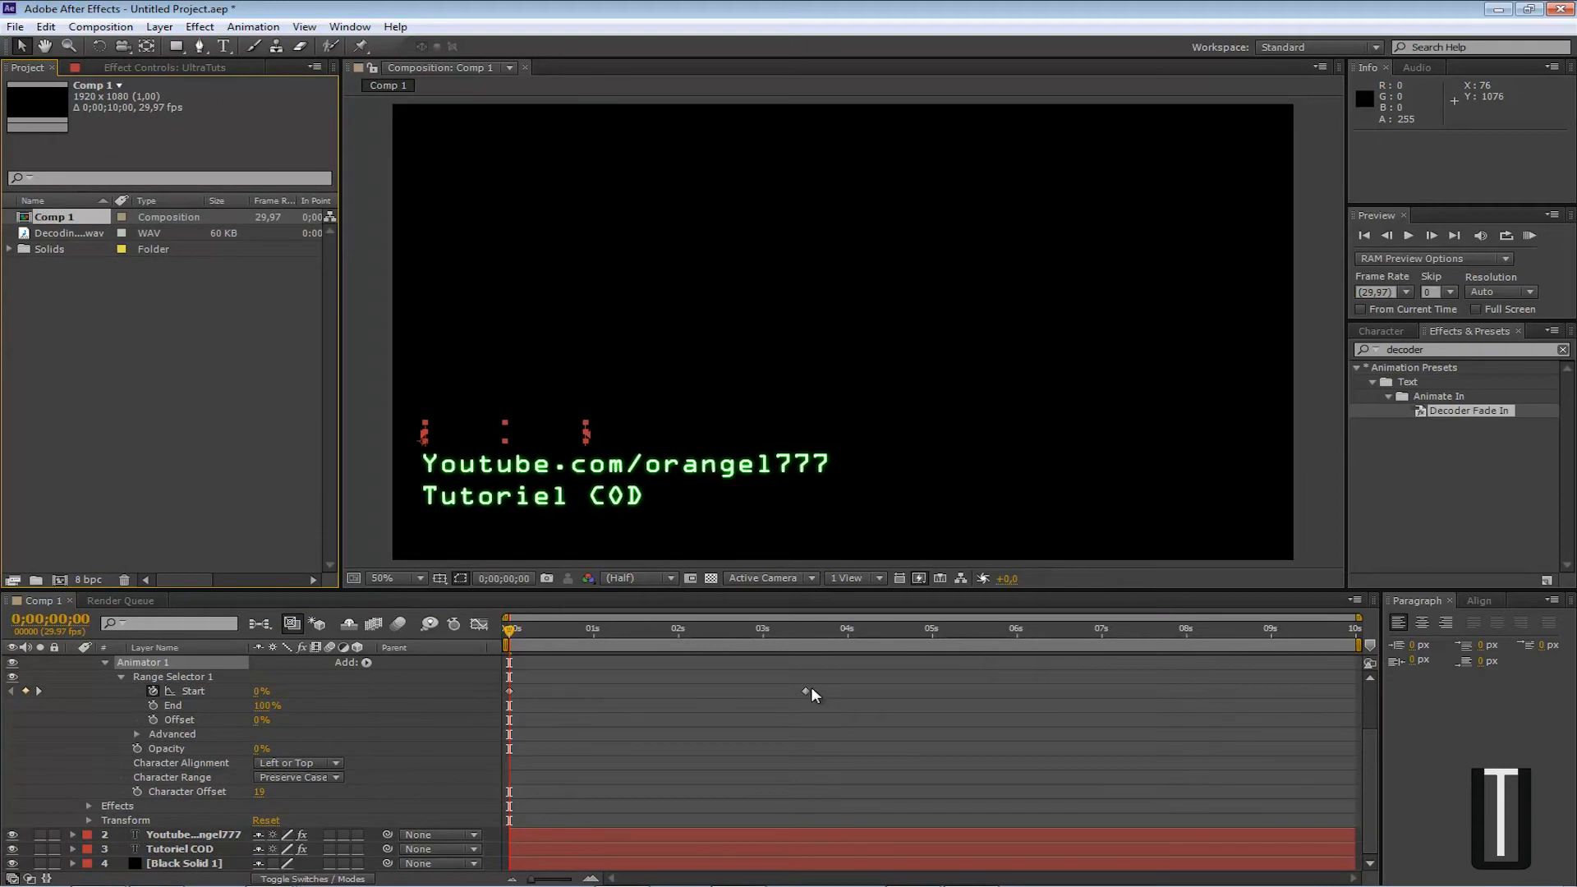
mouse_move(808, 689)
click(1531, 236)
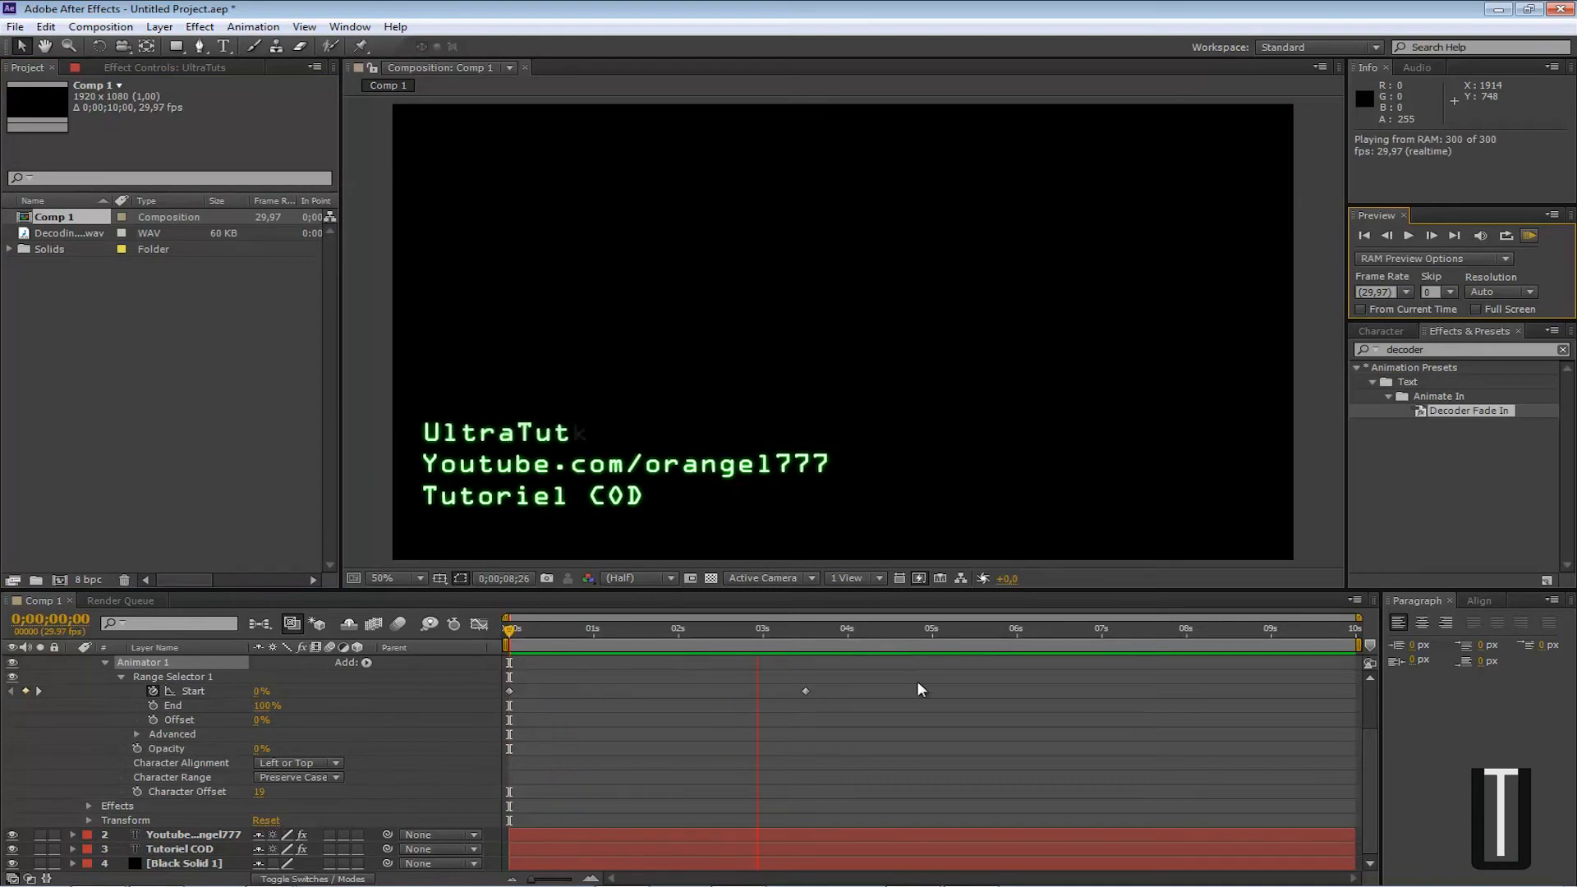
click(1530, 237)
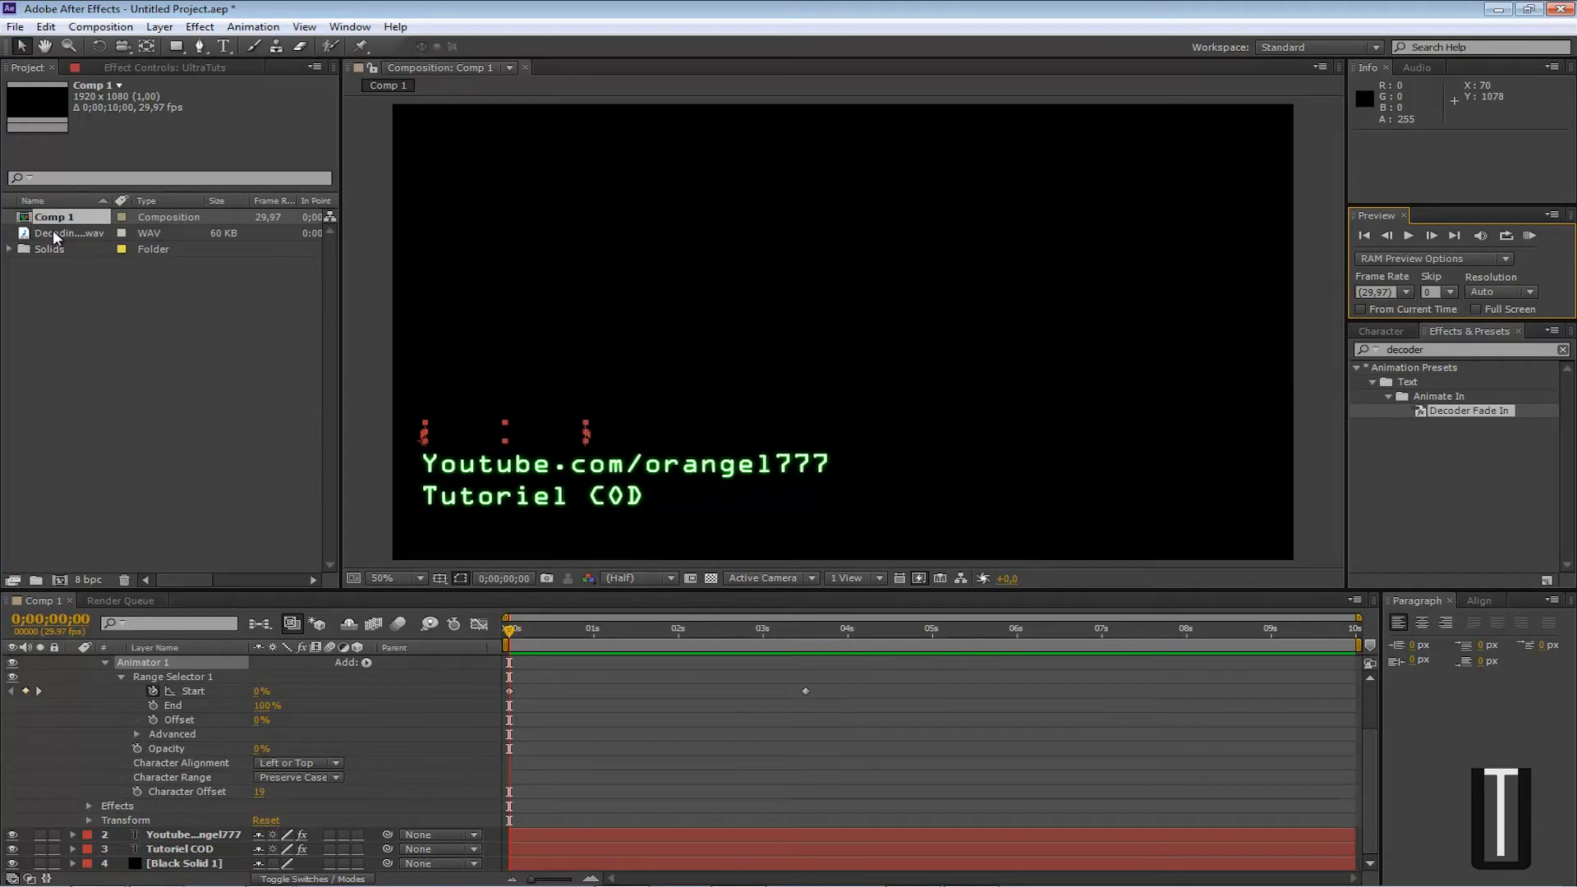
Add Decoding Sound.wav to the composition between the Tutoriel COD layer and the black solid
click(77, 233)
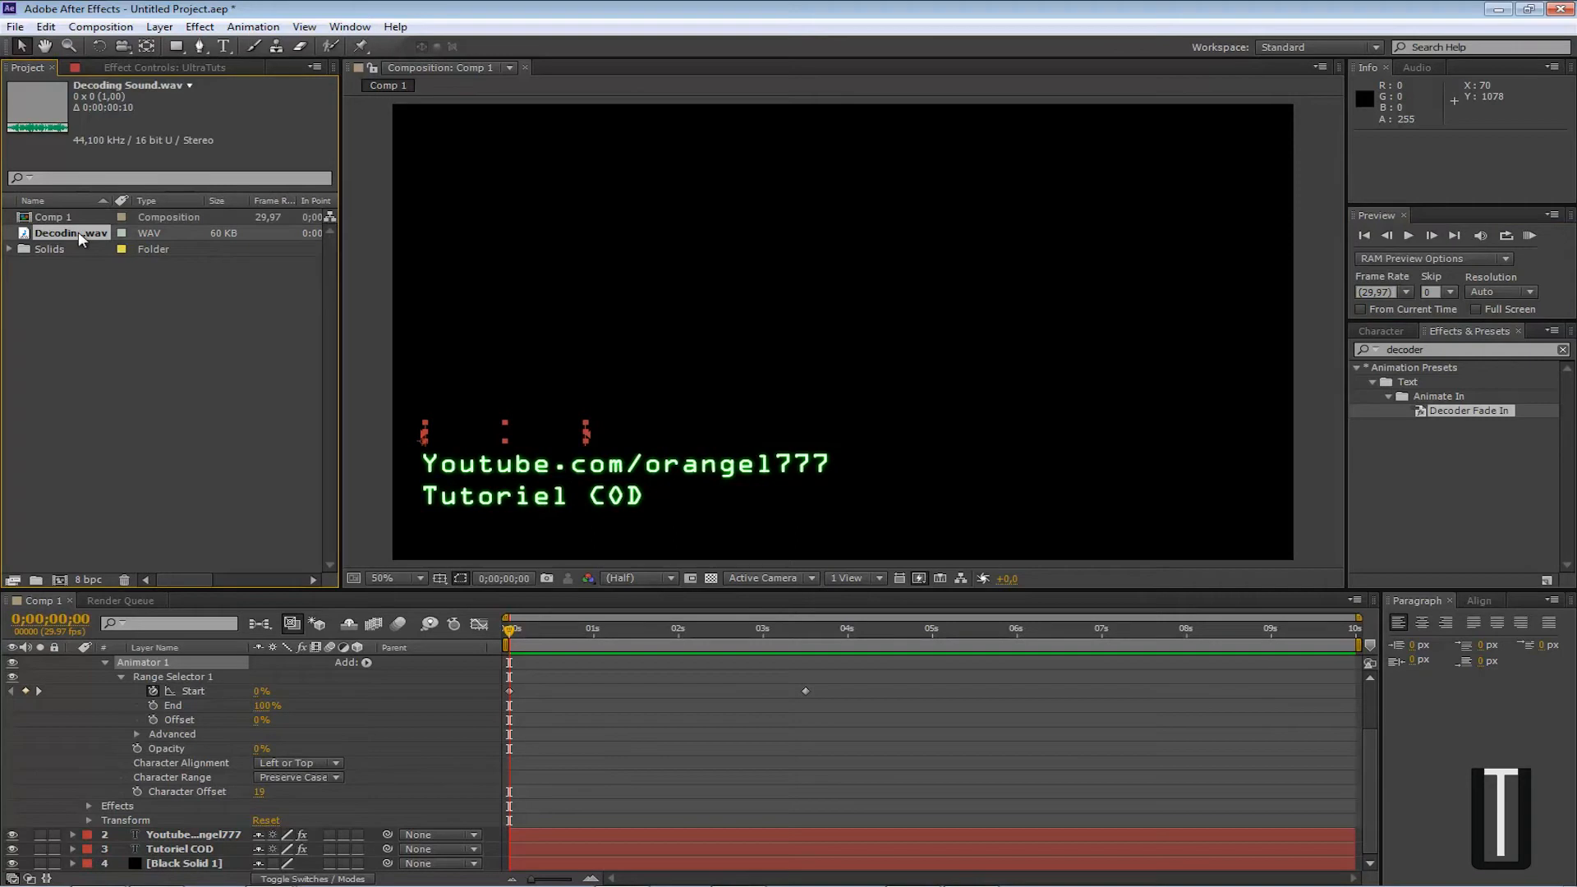
drag(79, 232, 157, 856)
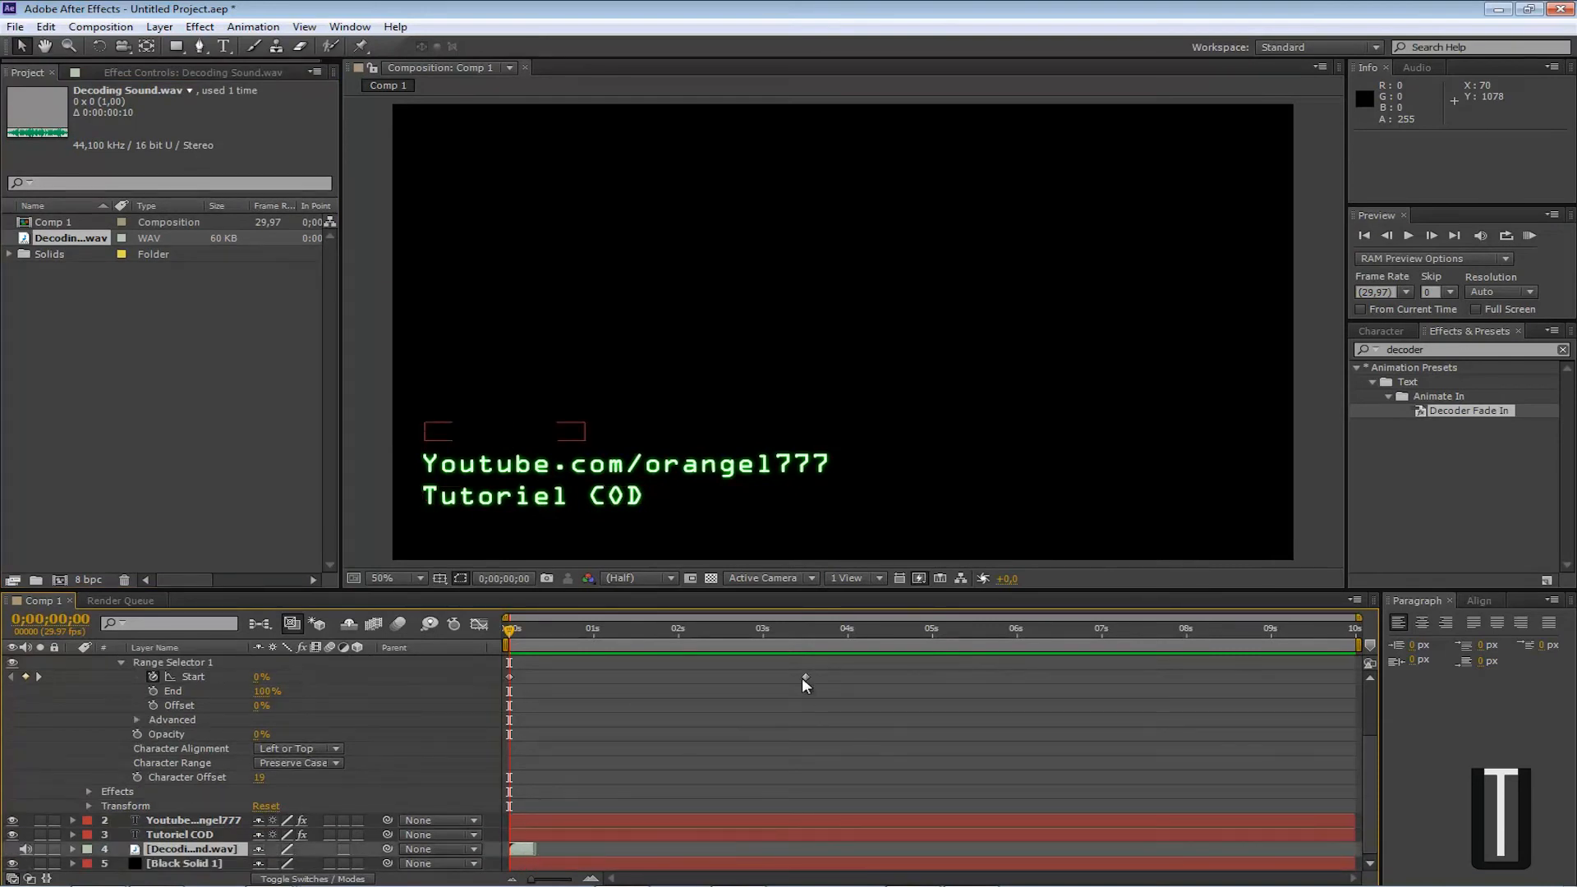
Move the ending Start keyframe of UltraTuts to 0;00;00;09, aligned with the end of the decoding sound, and preview the animation
drag(804, 676, 790, 674)
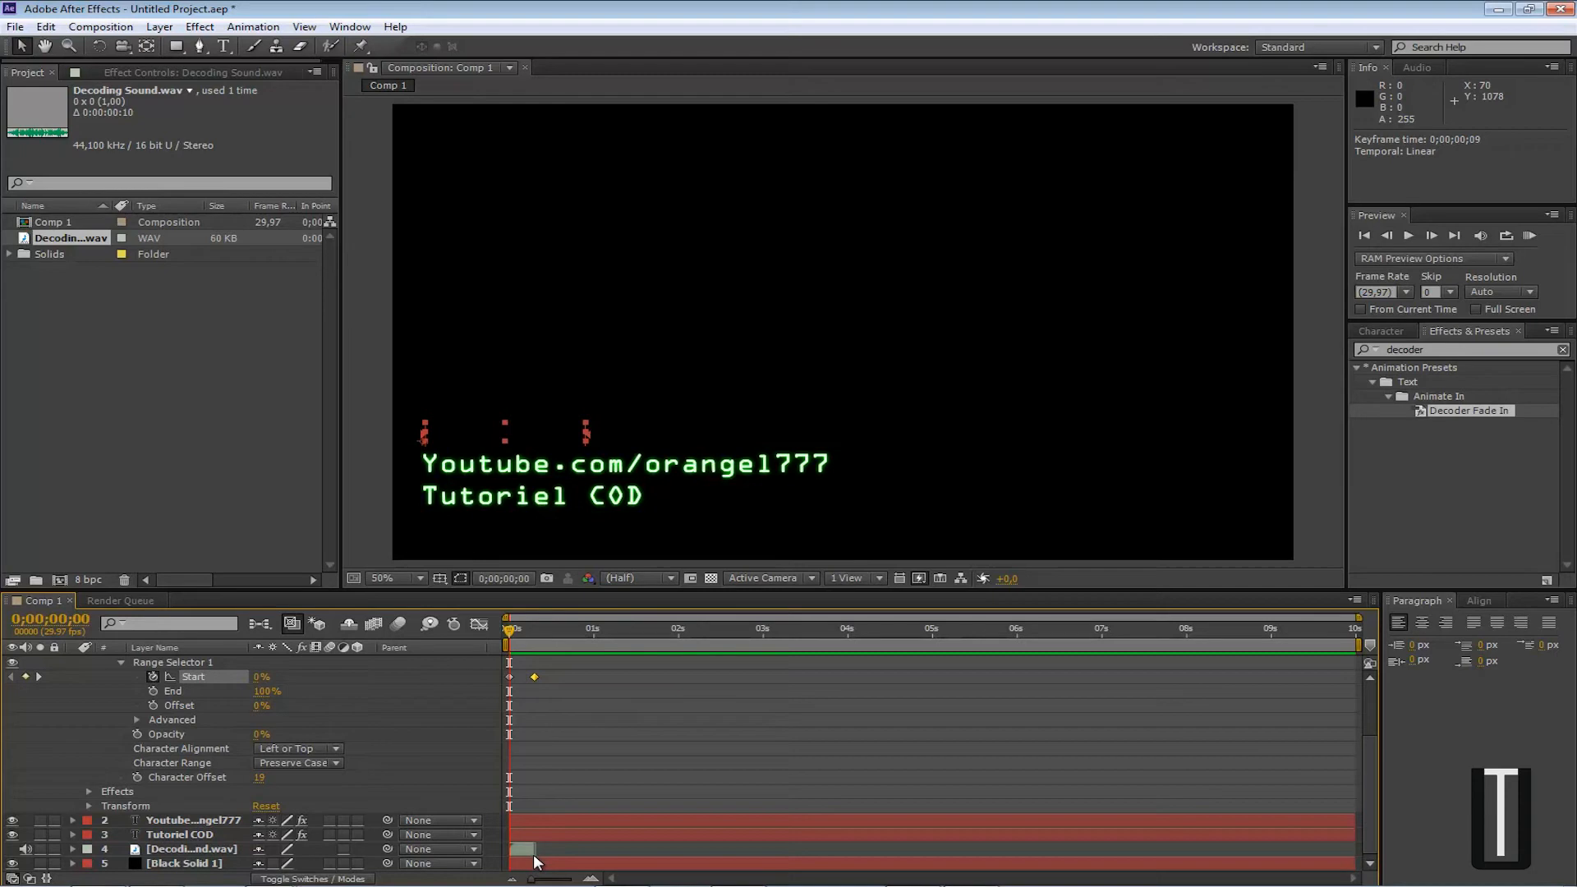
drag(534, 856, 535, 855)
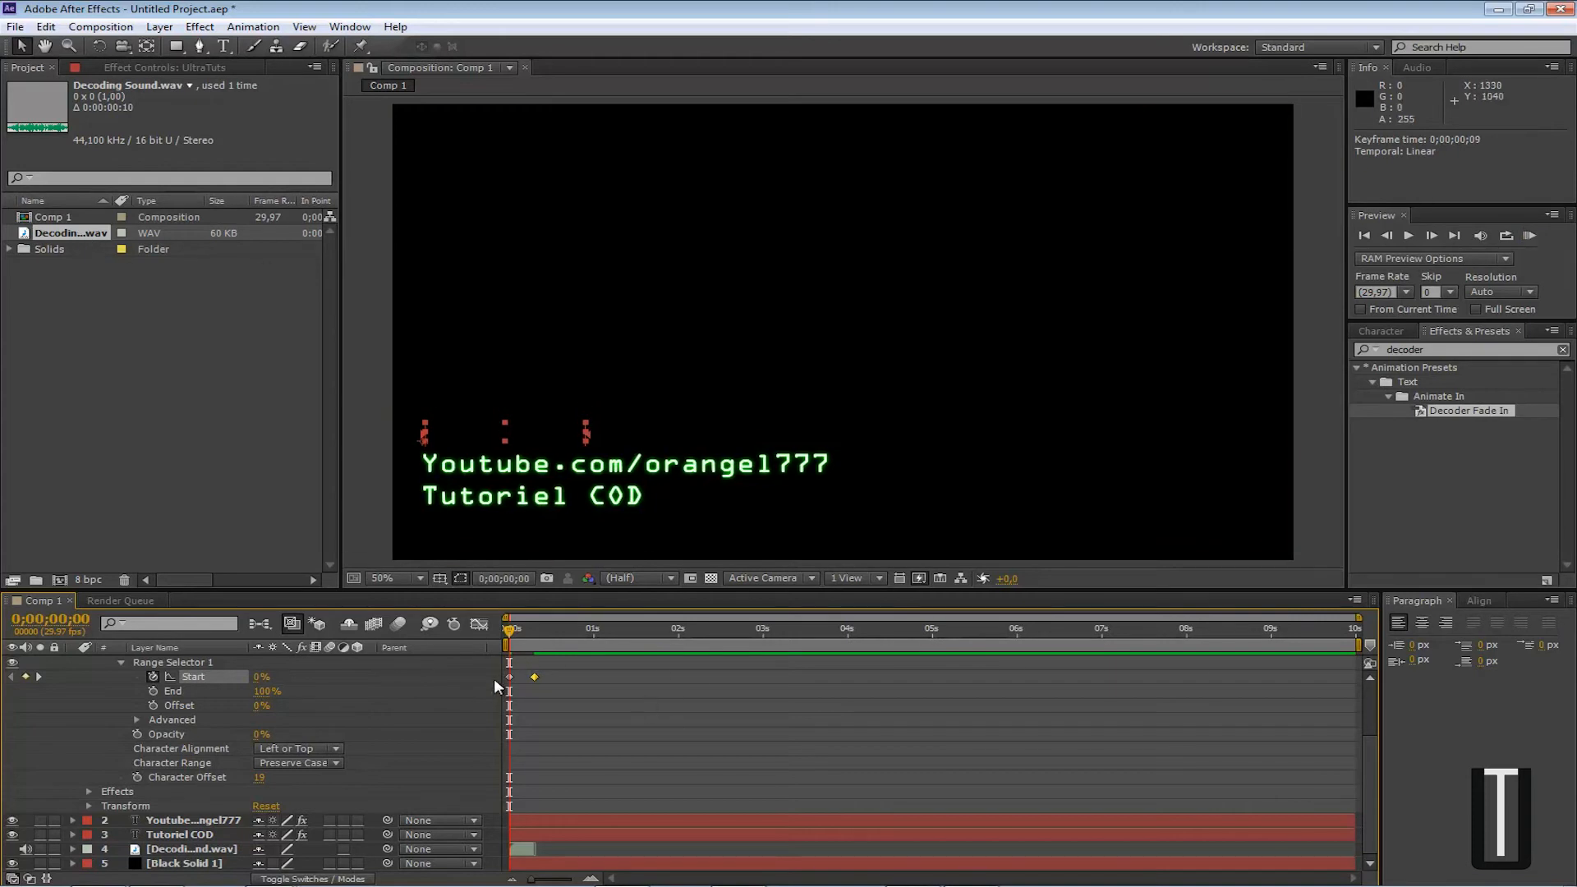
click(1530, 236)
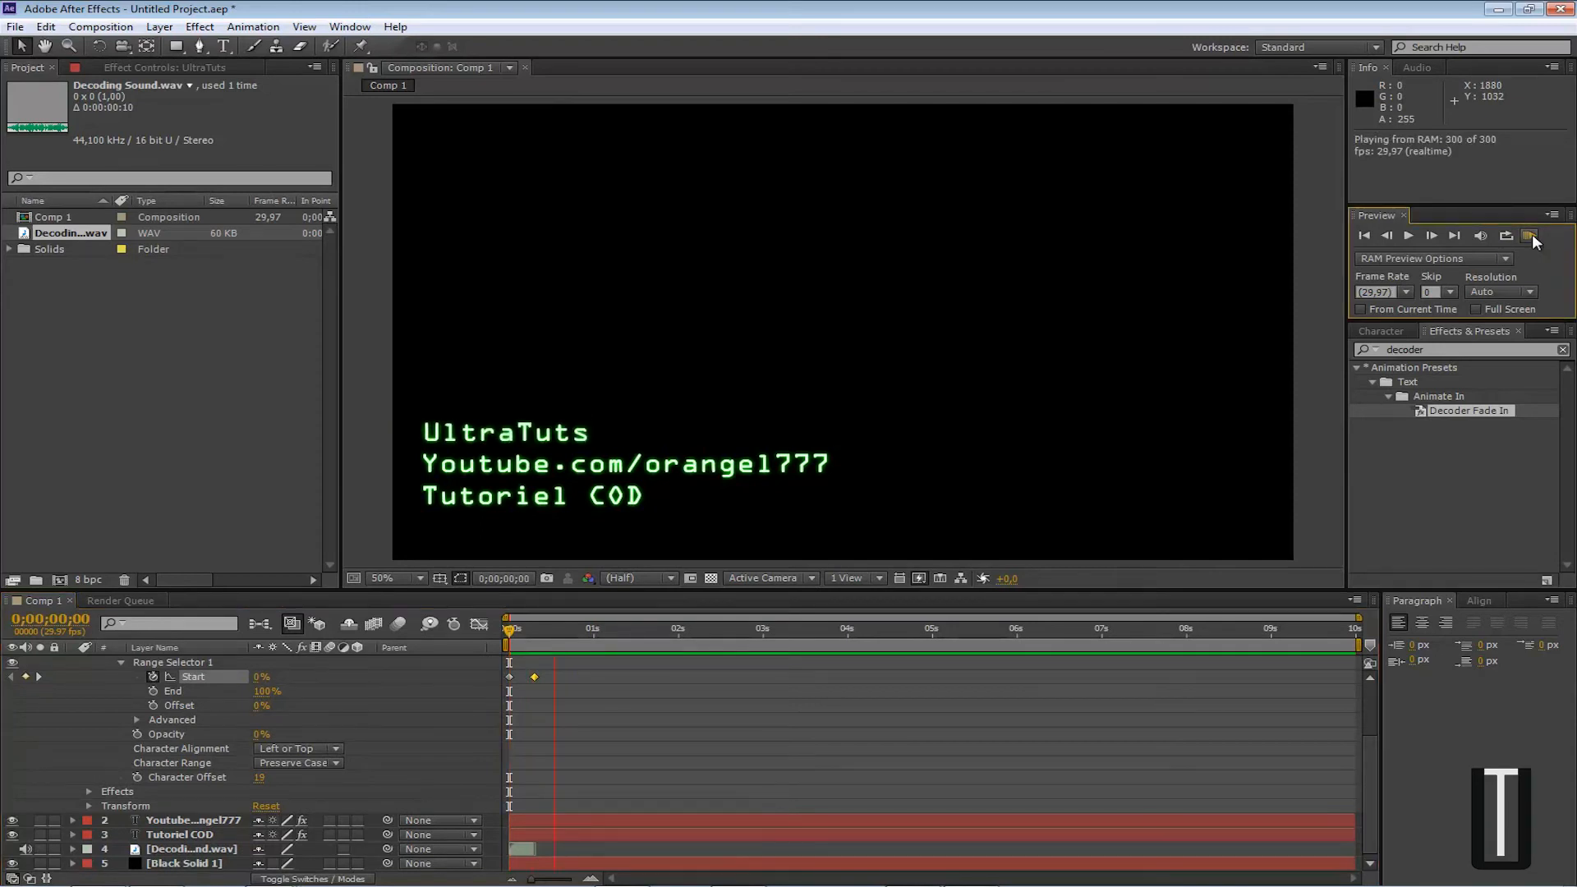
click(1532, 234)
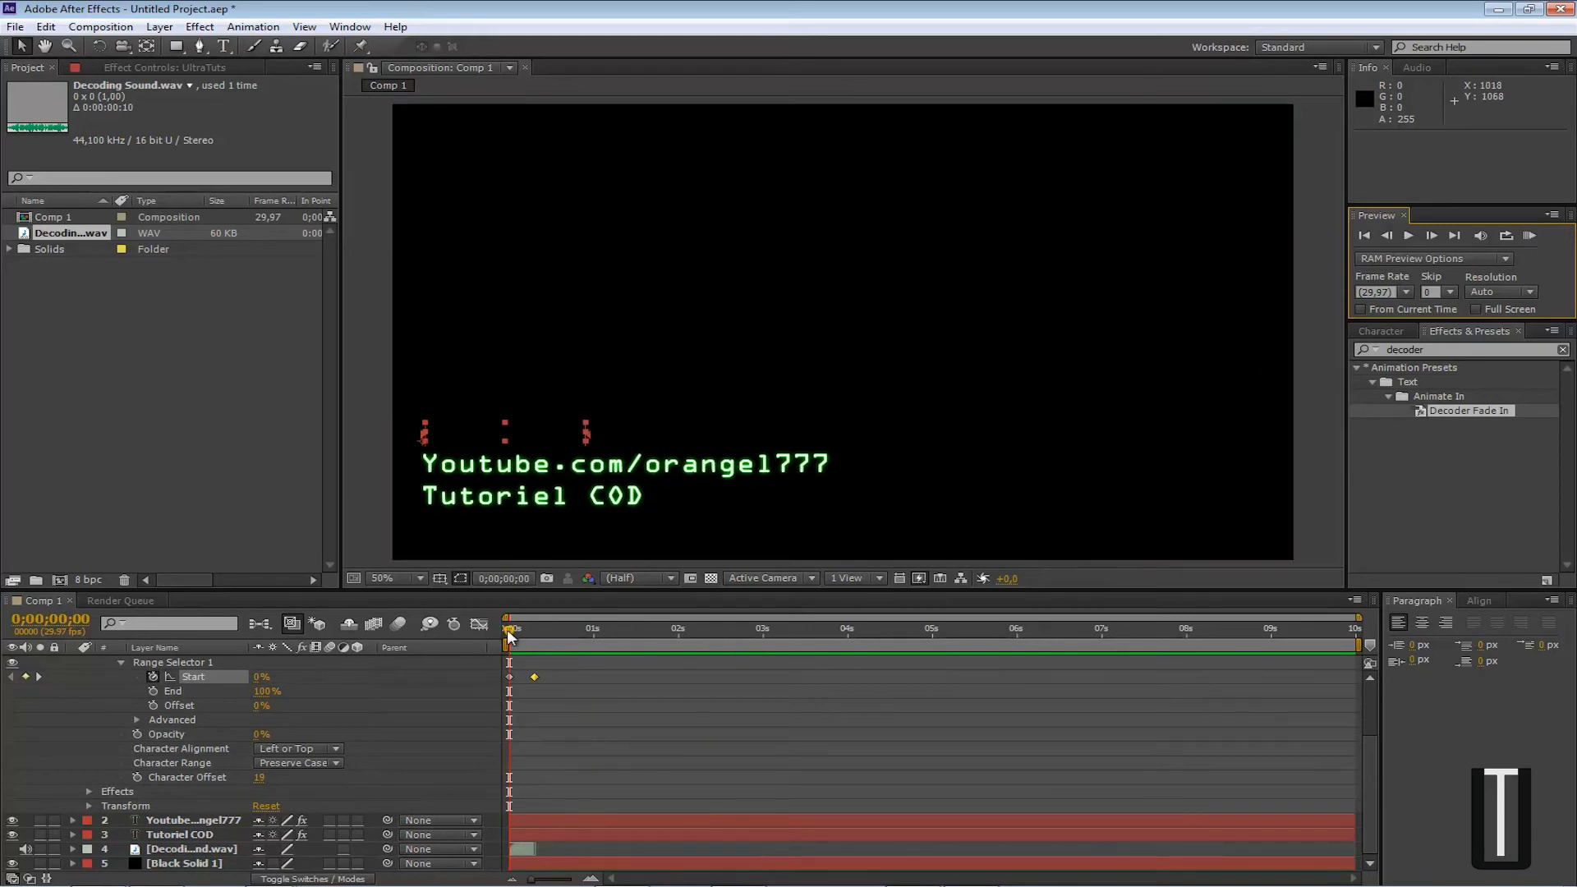
Collapse the UltraTuts animator properties and expand the Text properties of the Youtube.com/orangel777 layer
click(121, 663)
scroll(121, 699, up, 1)
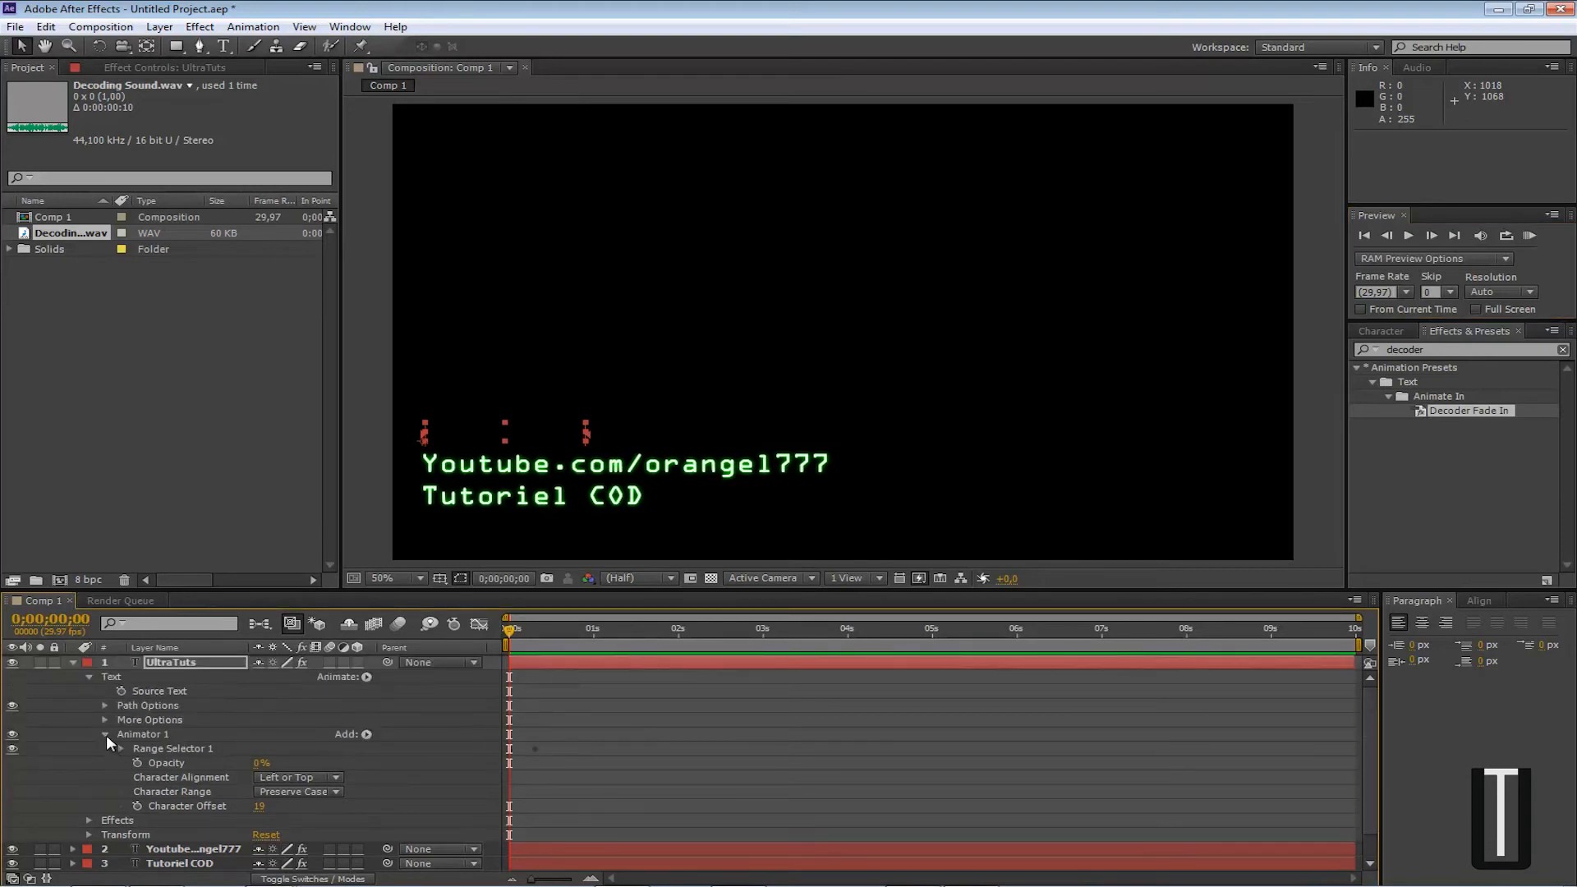
click(120, 747)
click(115, 742)
click(105, 729)
click(88, 676)
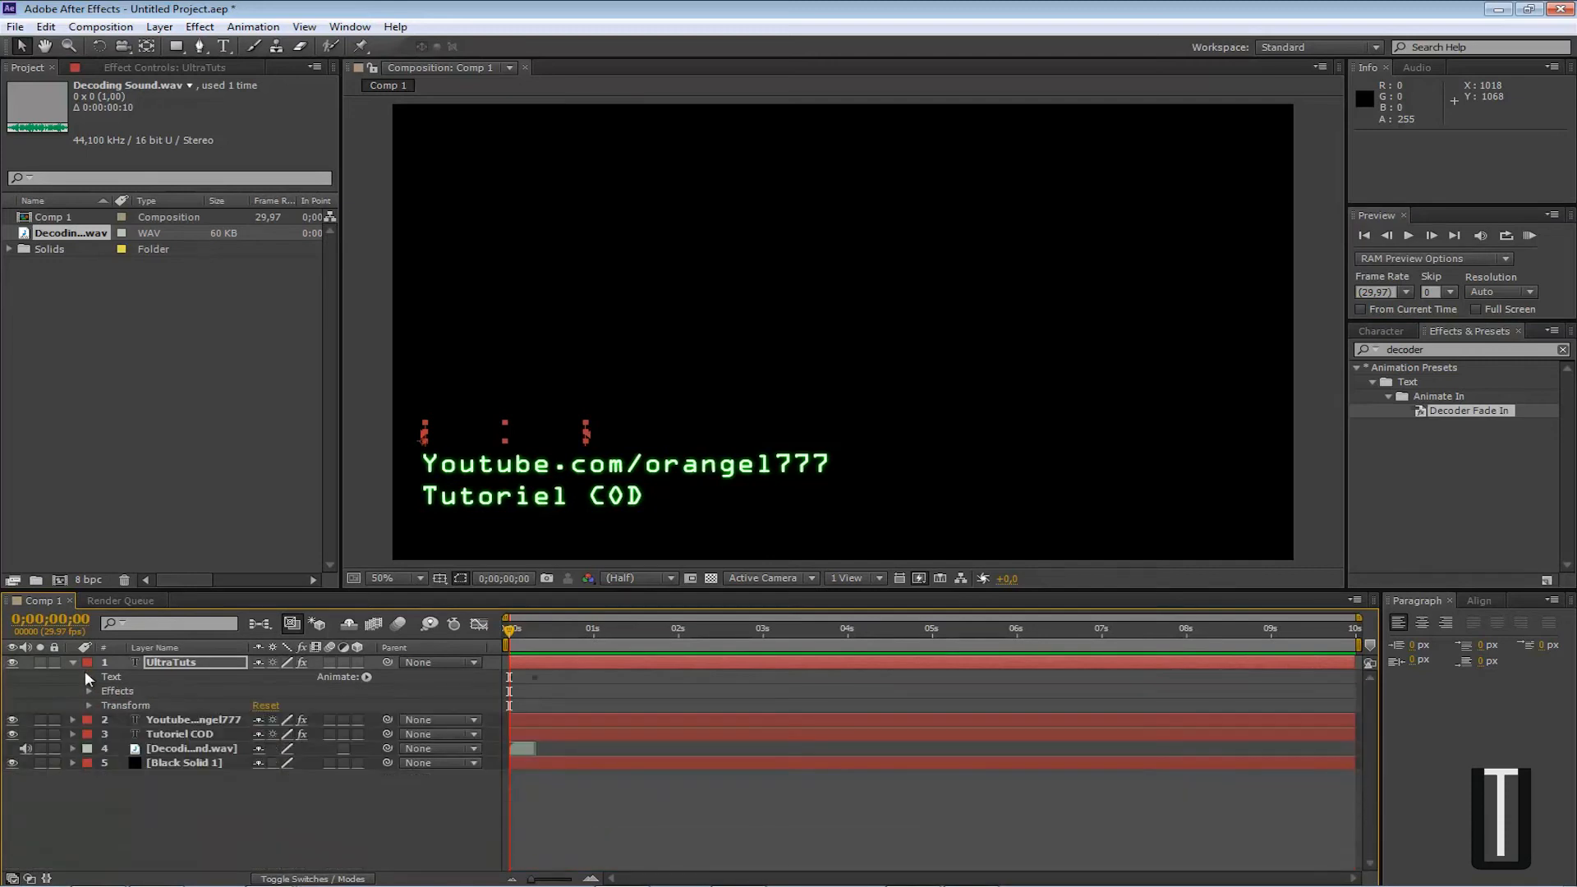
click(74, 663)
click(74, 662)
click(75, 718)
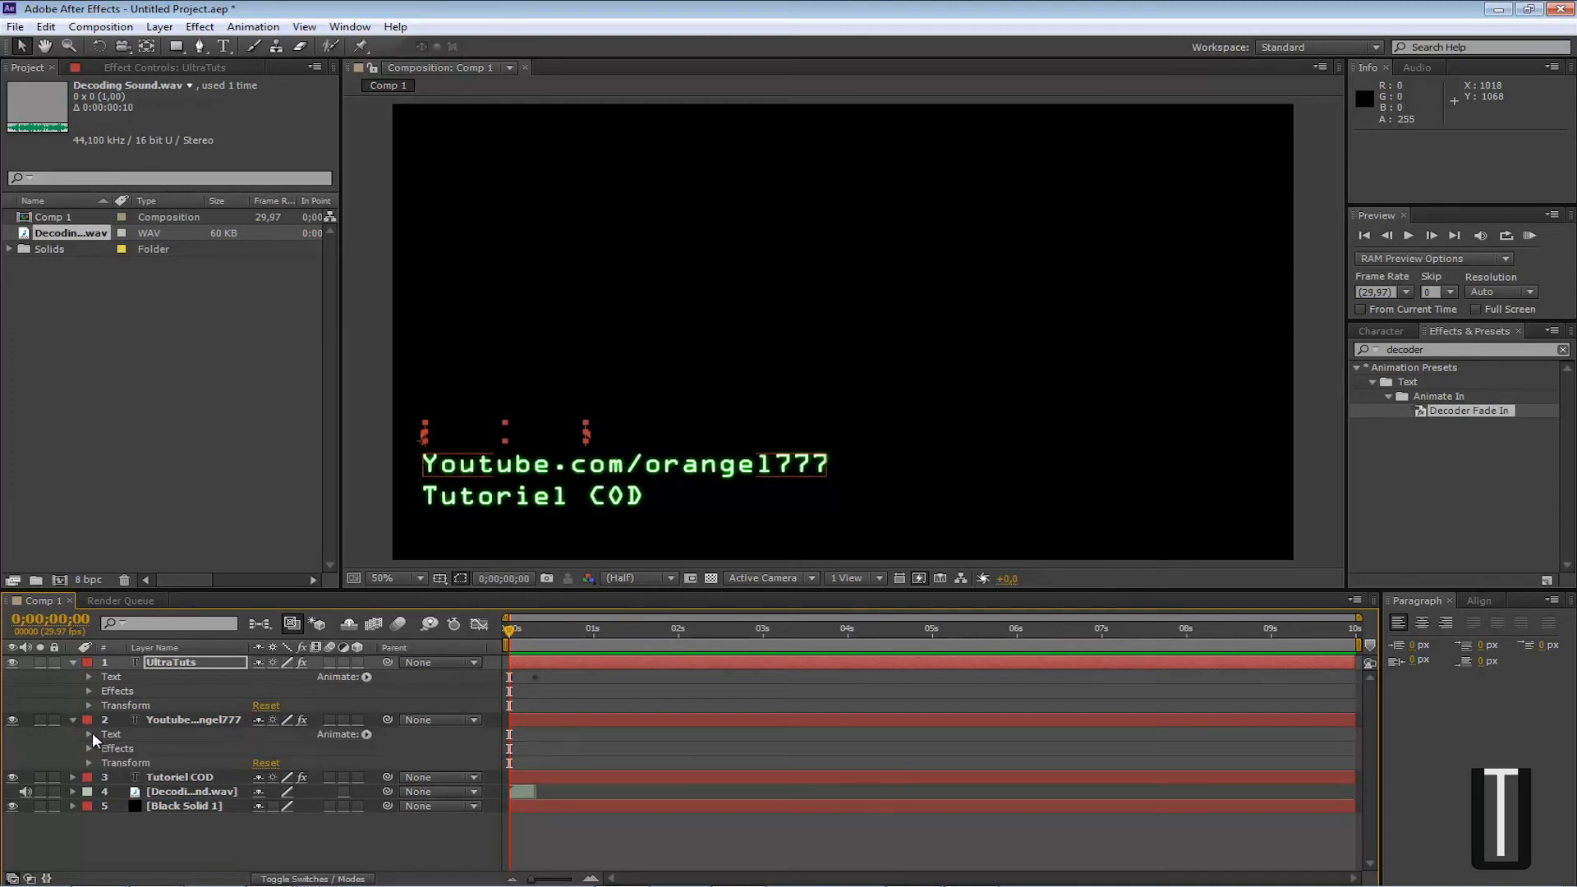
click(90, 733)
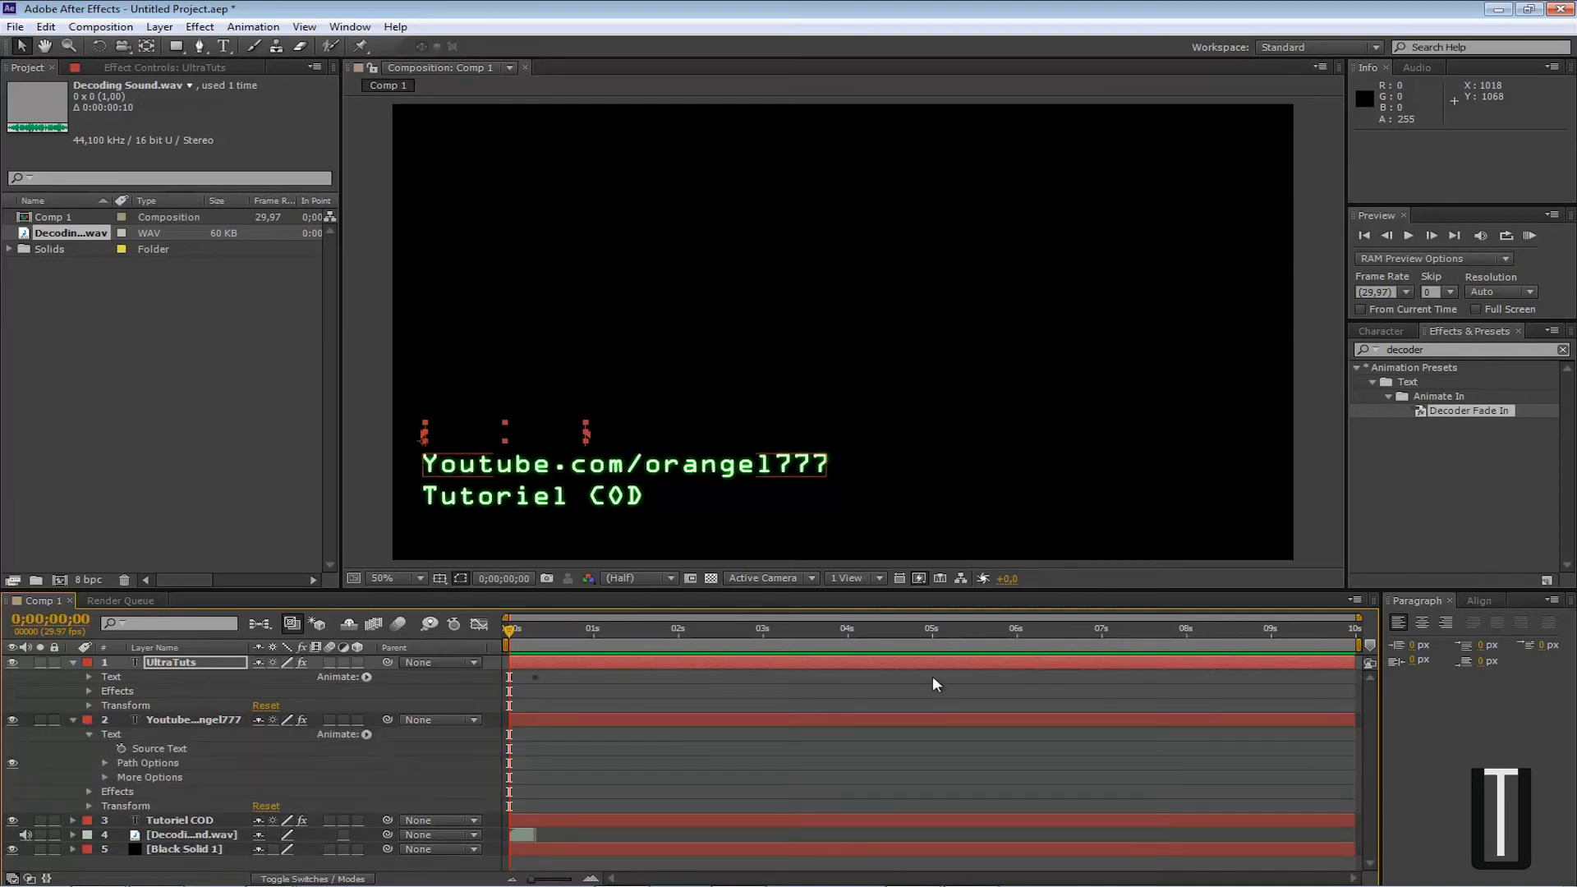
Apply the Decoder Fade In preset to the Youtube.com/orangel777 text with the current time at 0;00;00;09
mouse_move(1472, 407)
mouse_down()
mouse_move(728, 463)
mouse_move(1529, 429)
mouse_move(1497, 414)
mouse_up()
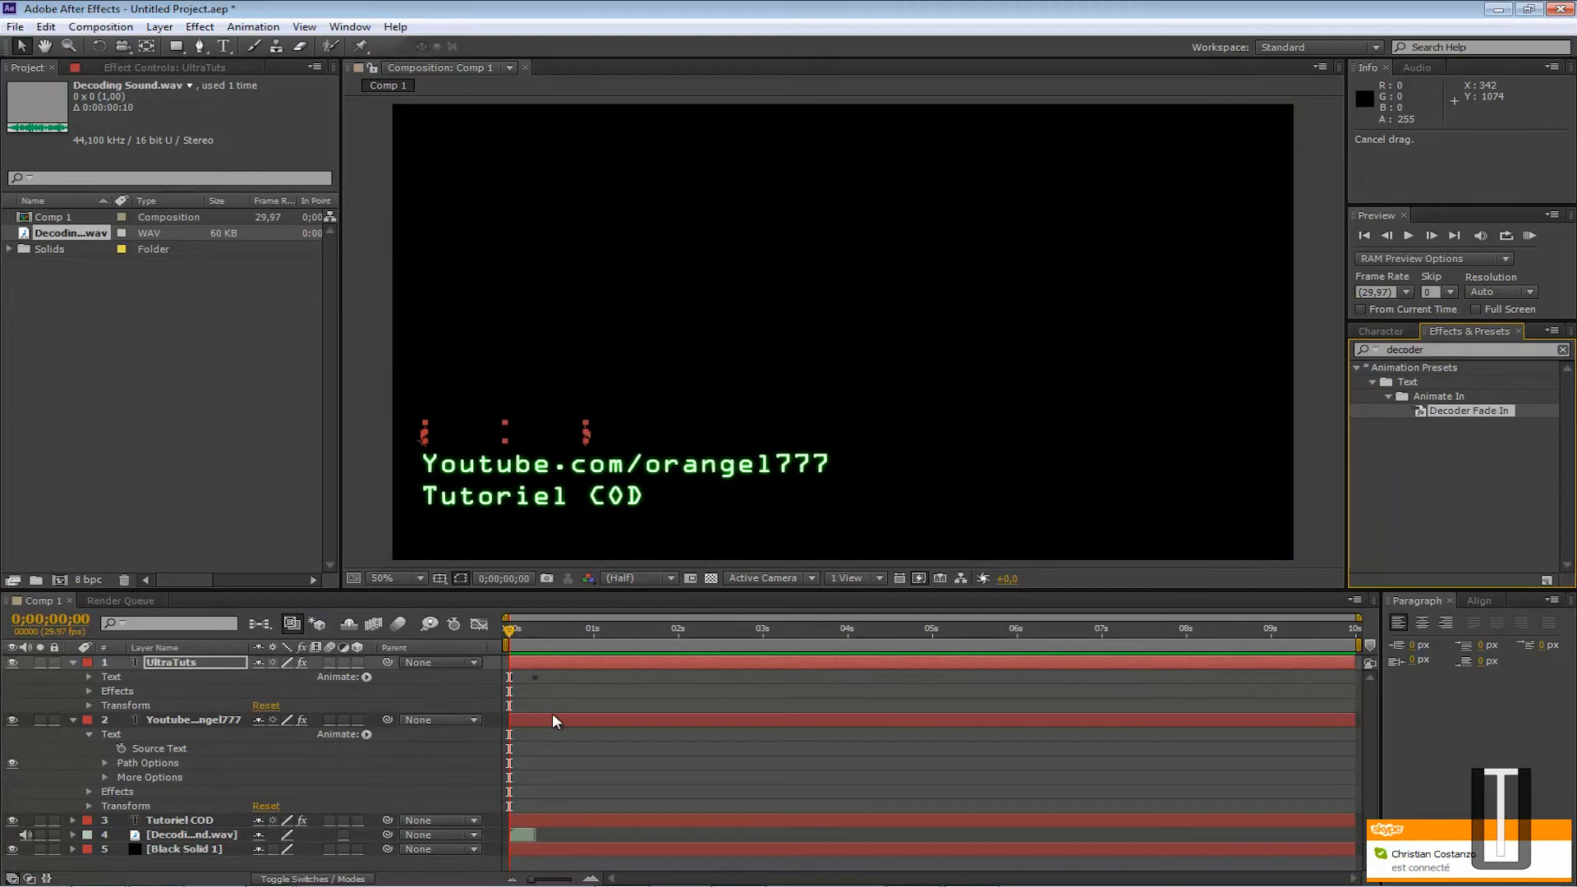
drag(510, 636, 530, 635)
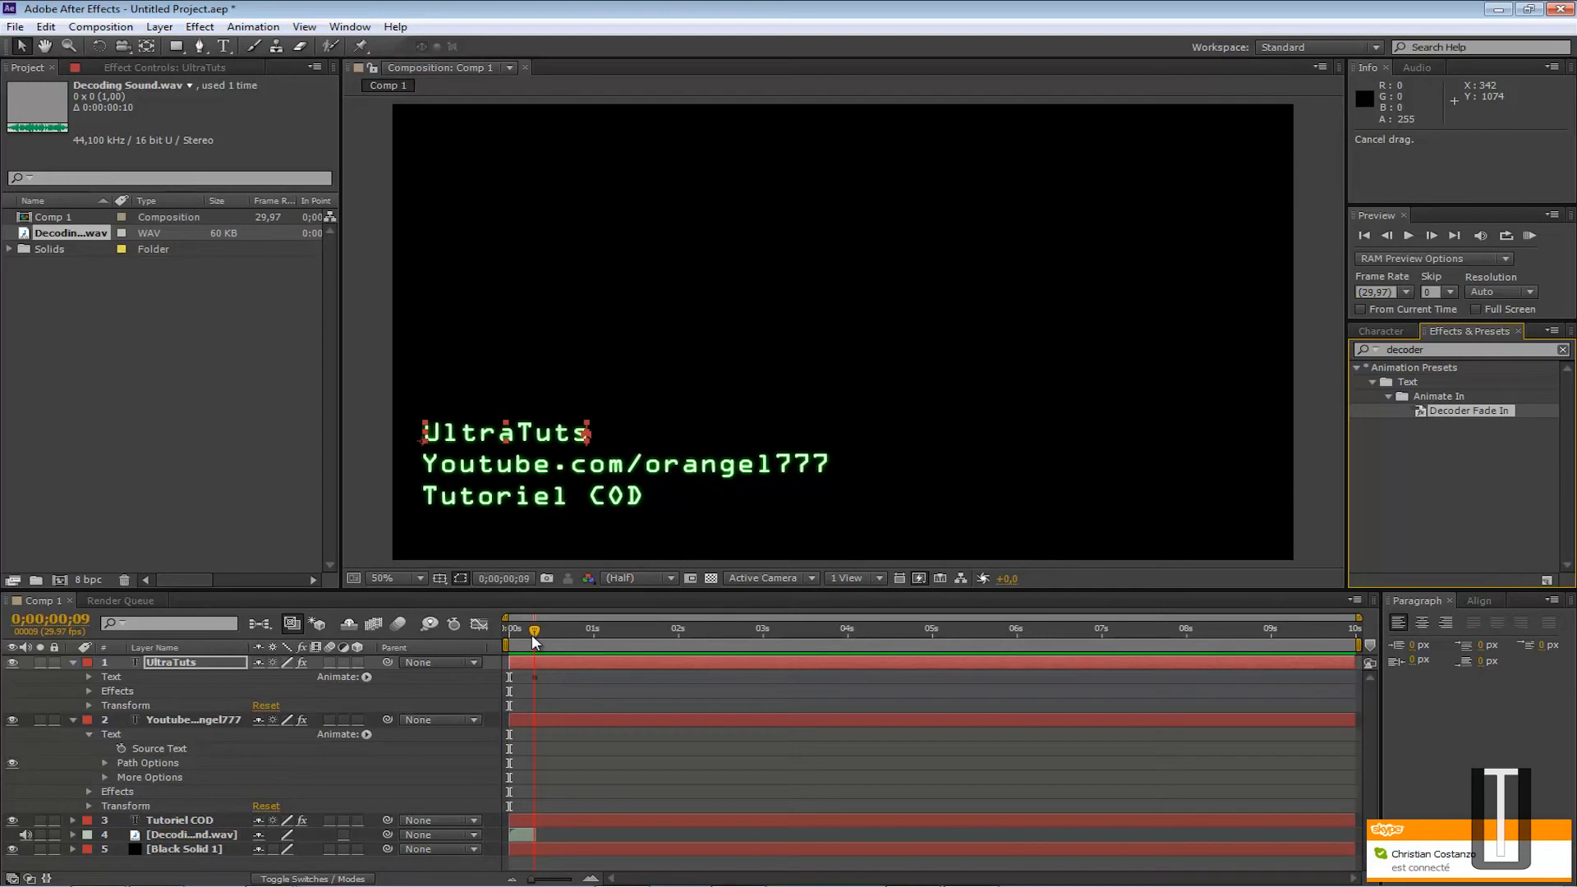
click(590, 879)
click(591, 879)
click(591, 879)
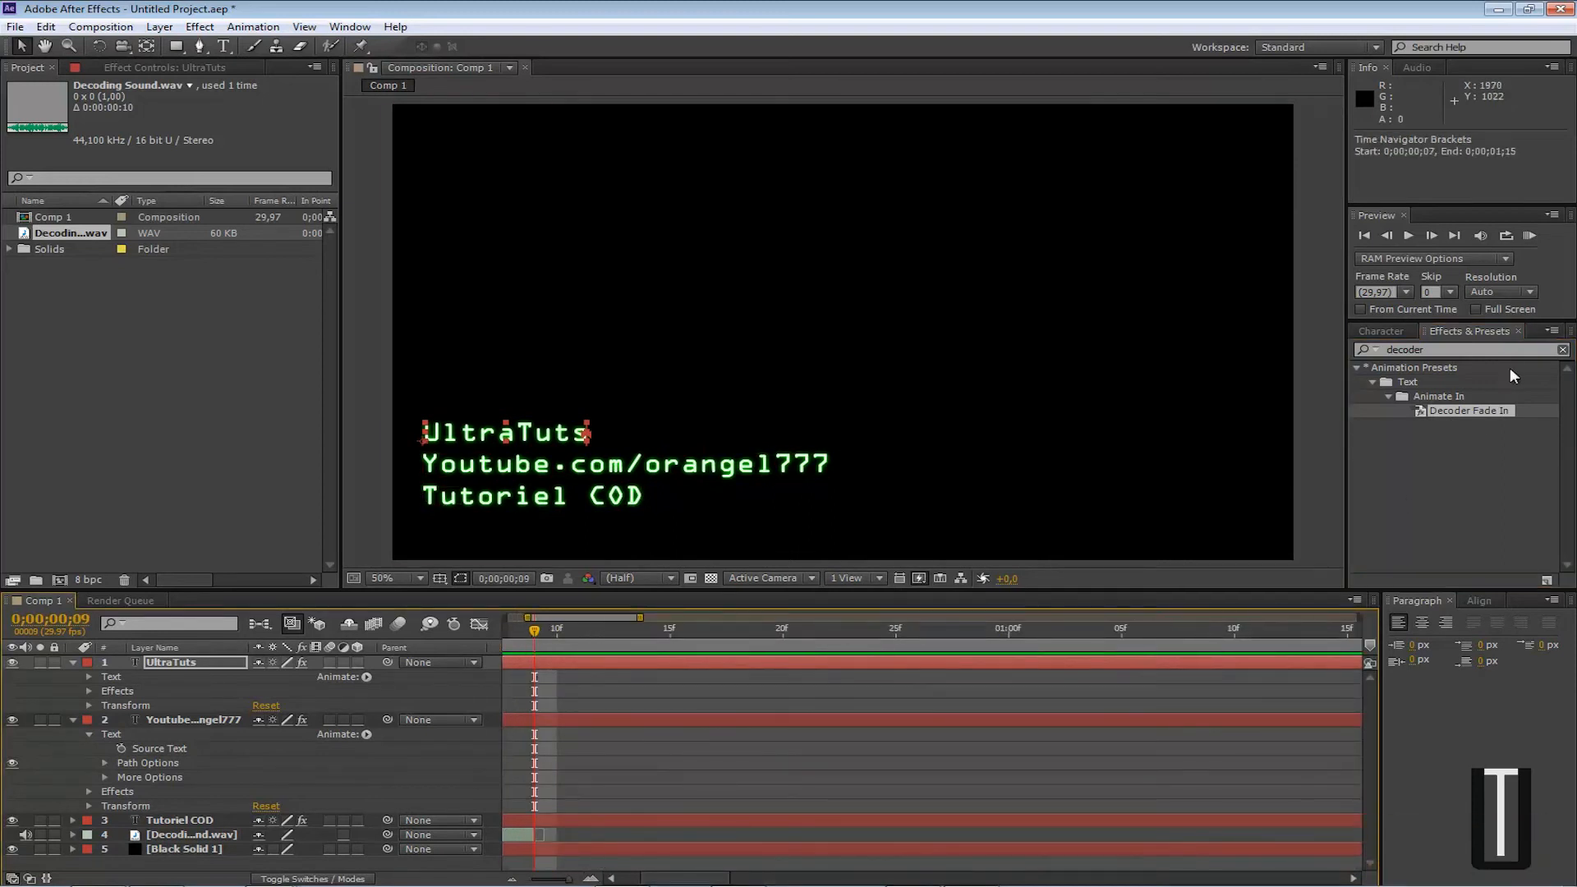
drag(1457, 402, 102, 737)
click(177, 718)
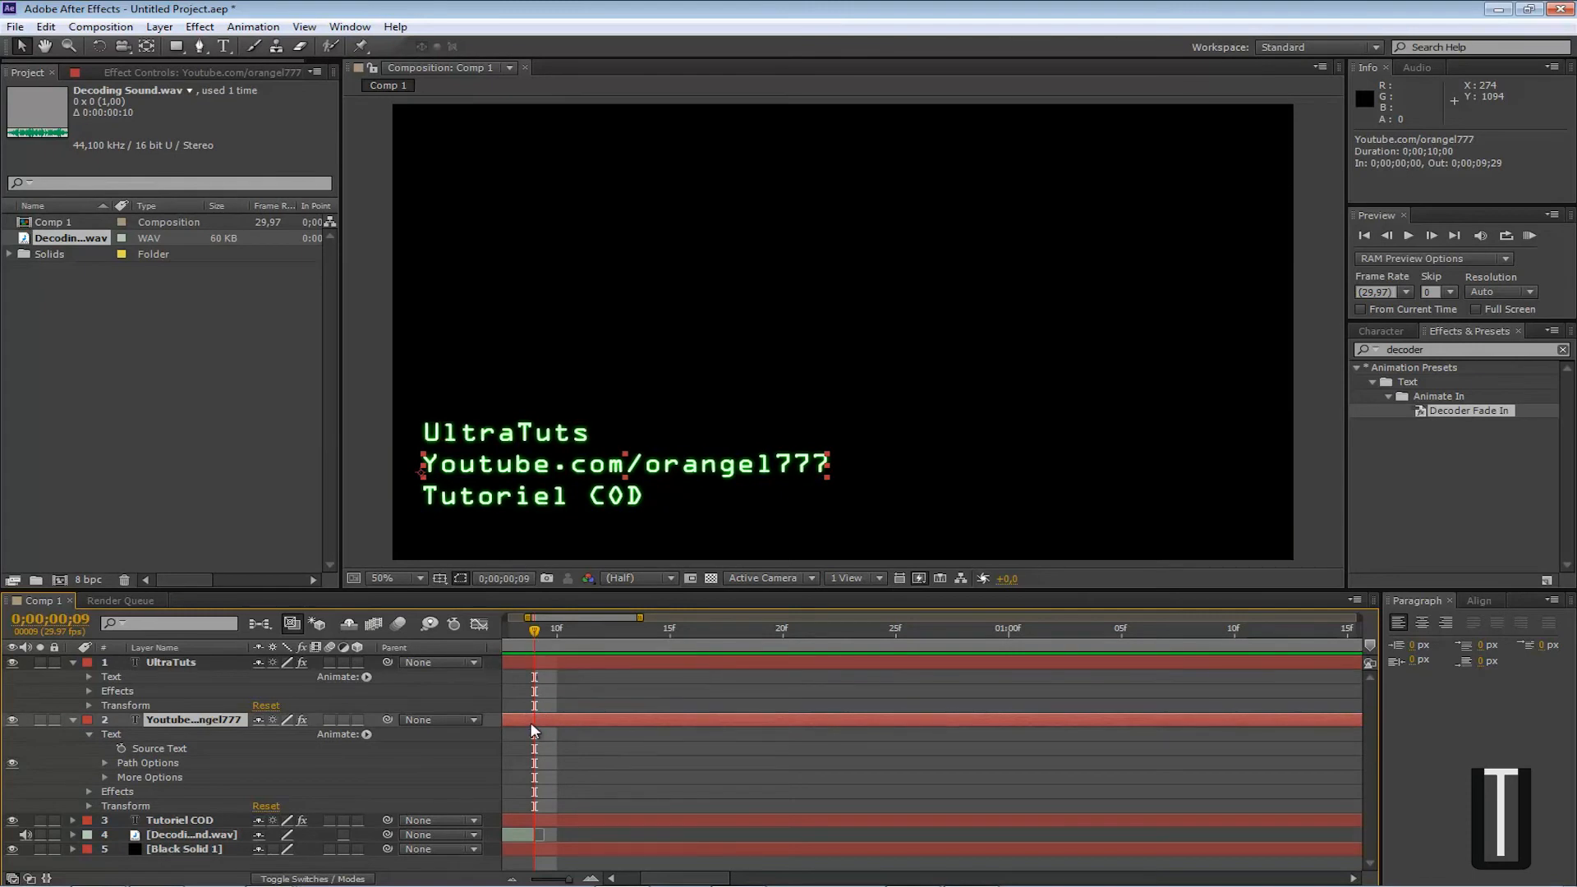
drag(534, 629, 519, 631)
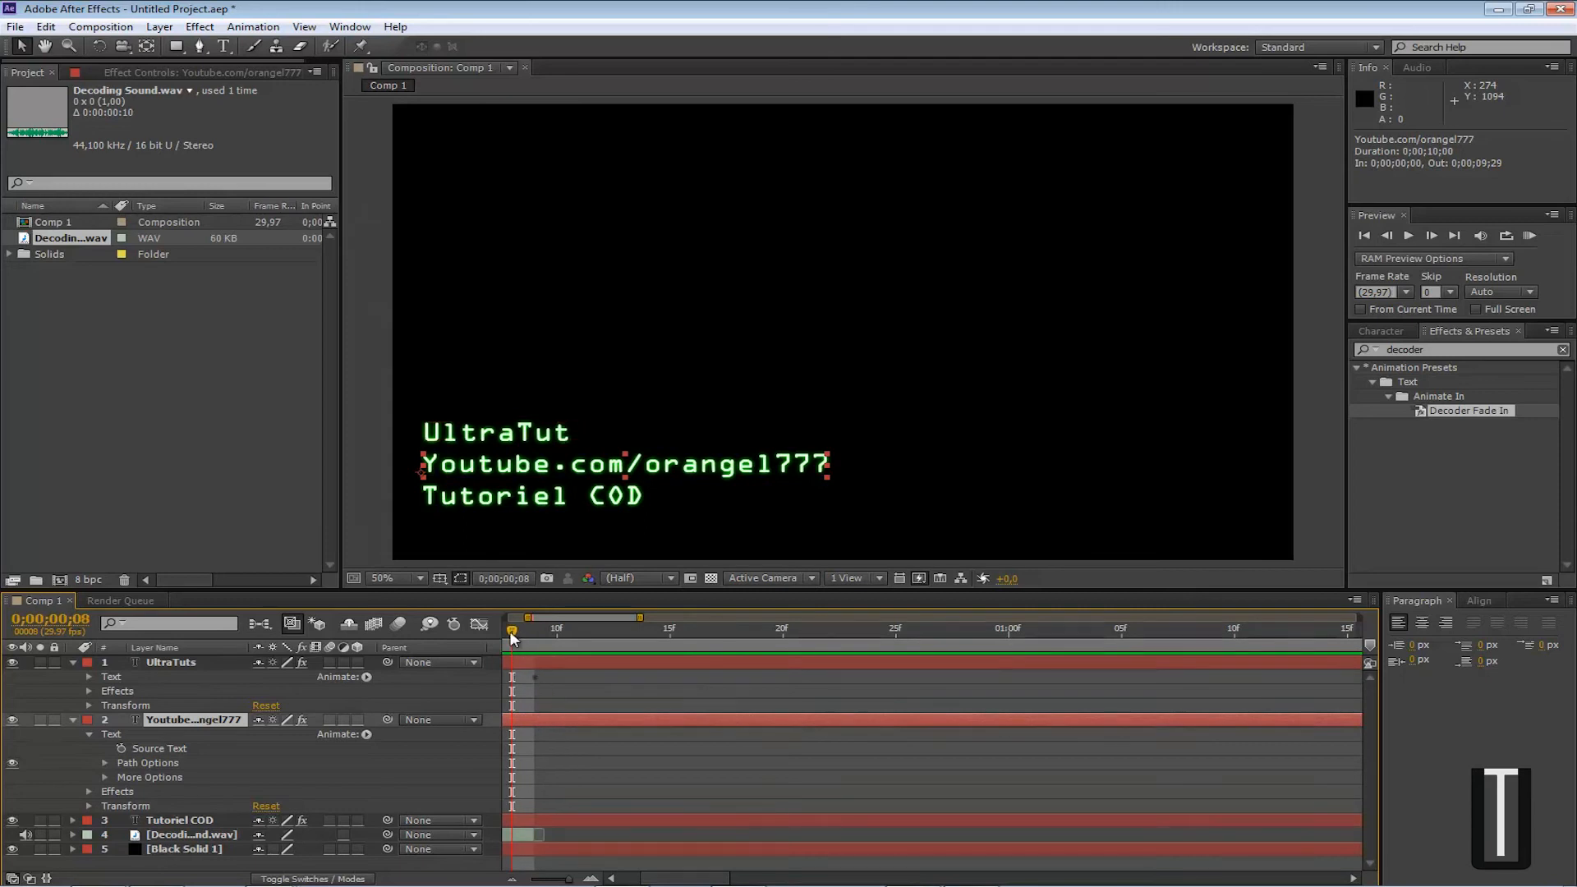
drag(513, 632, 534, 632)
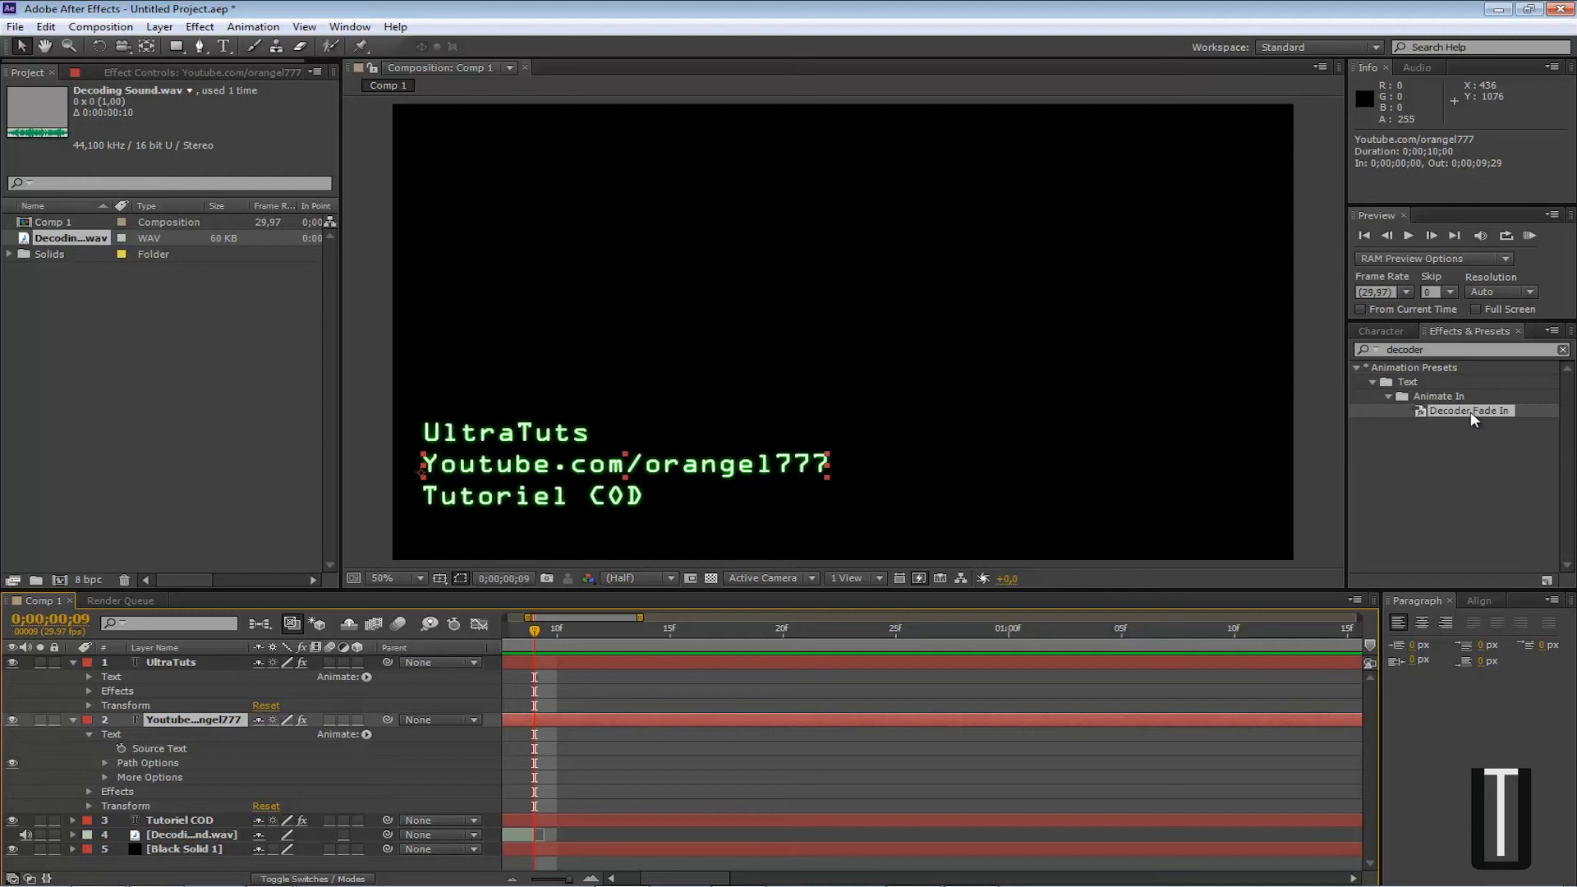
drag(1476, 409, 692, 471)
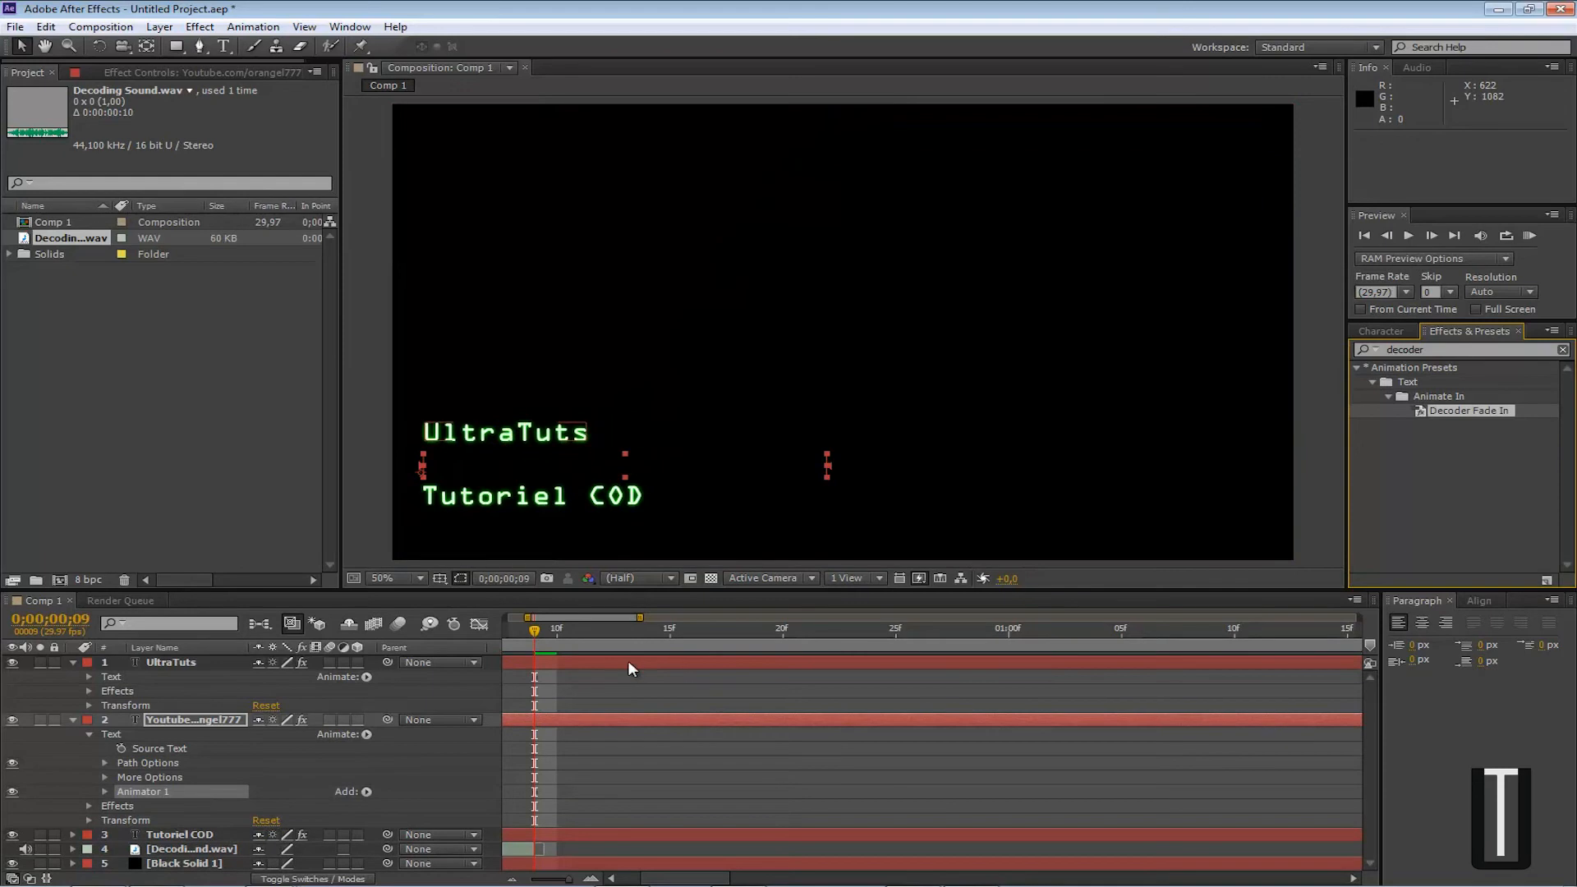
Expand Animator 1 and Range Selector 1 of the Youtube.com/orangel777 layer and enlarge the timeline area
click(107, 788)
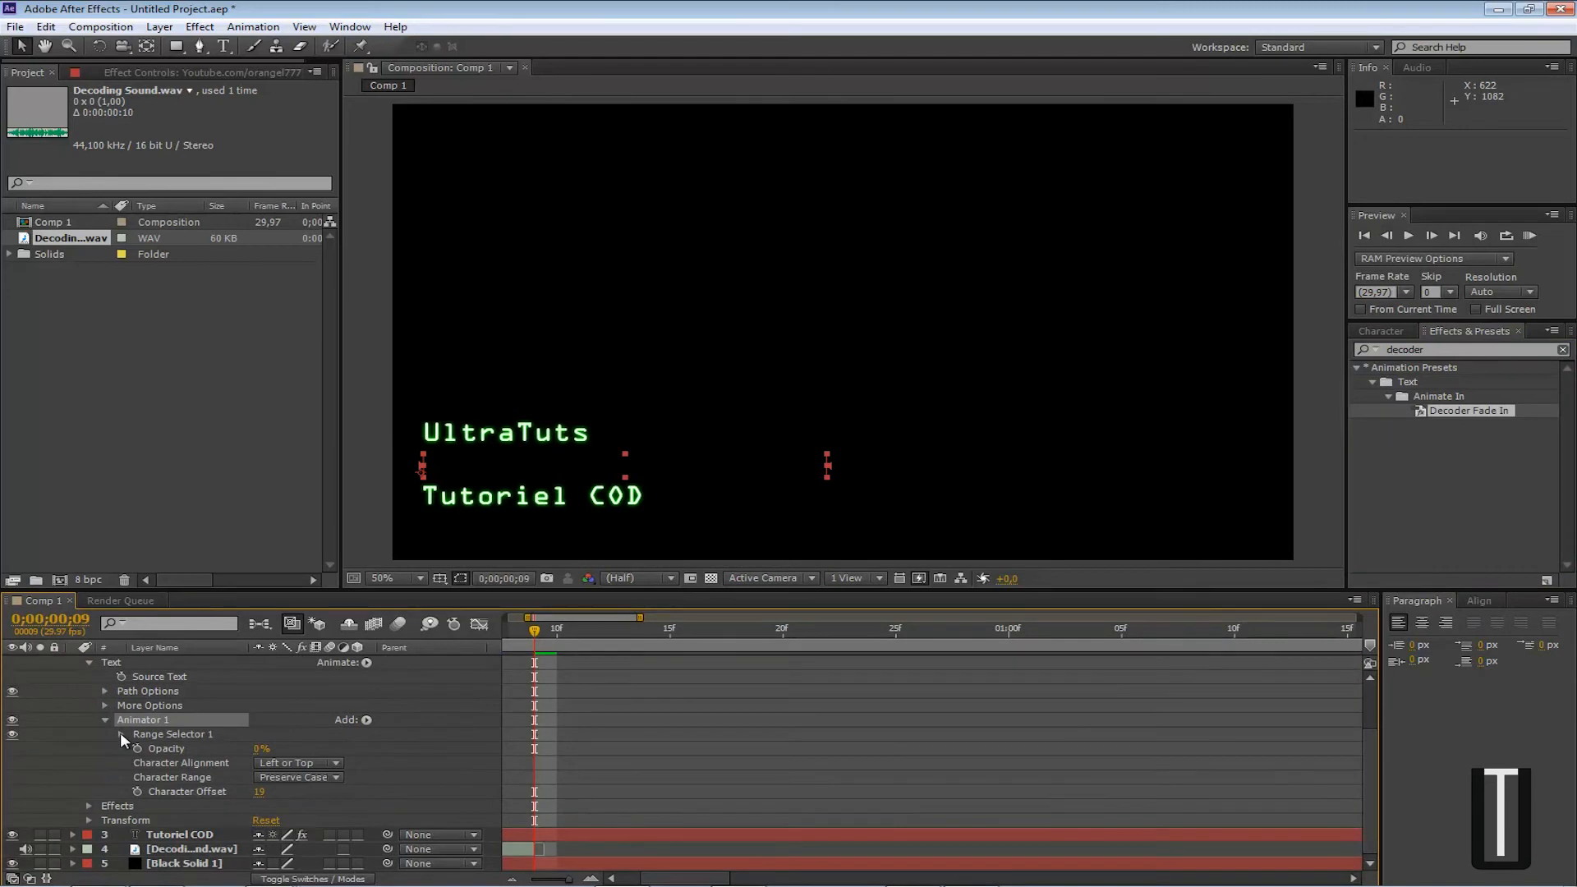
click(121, 733)
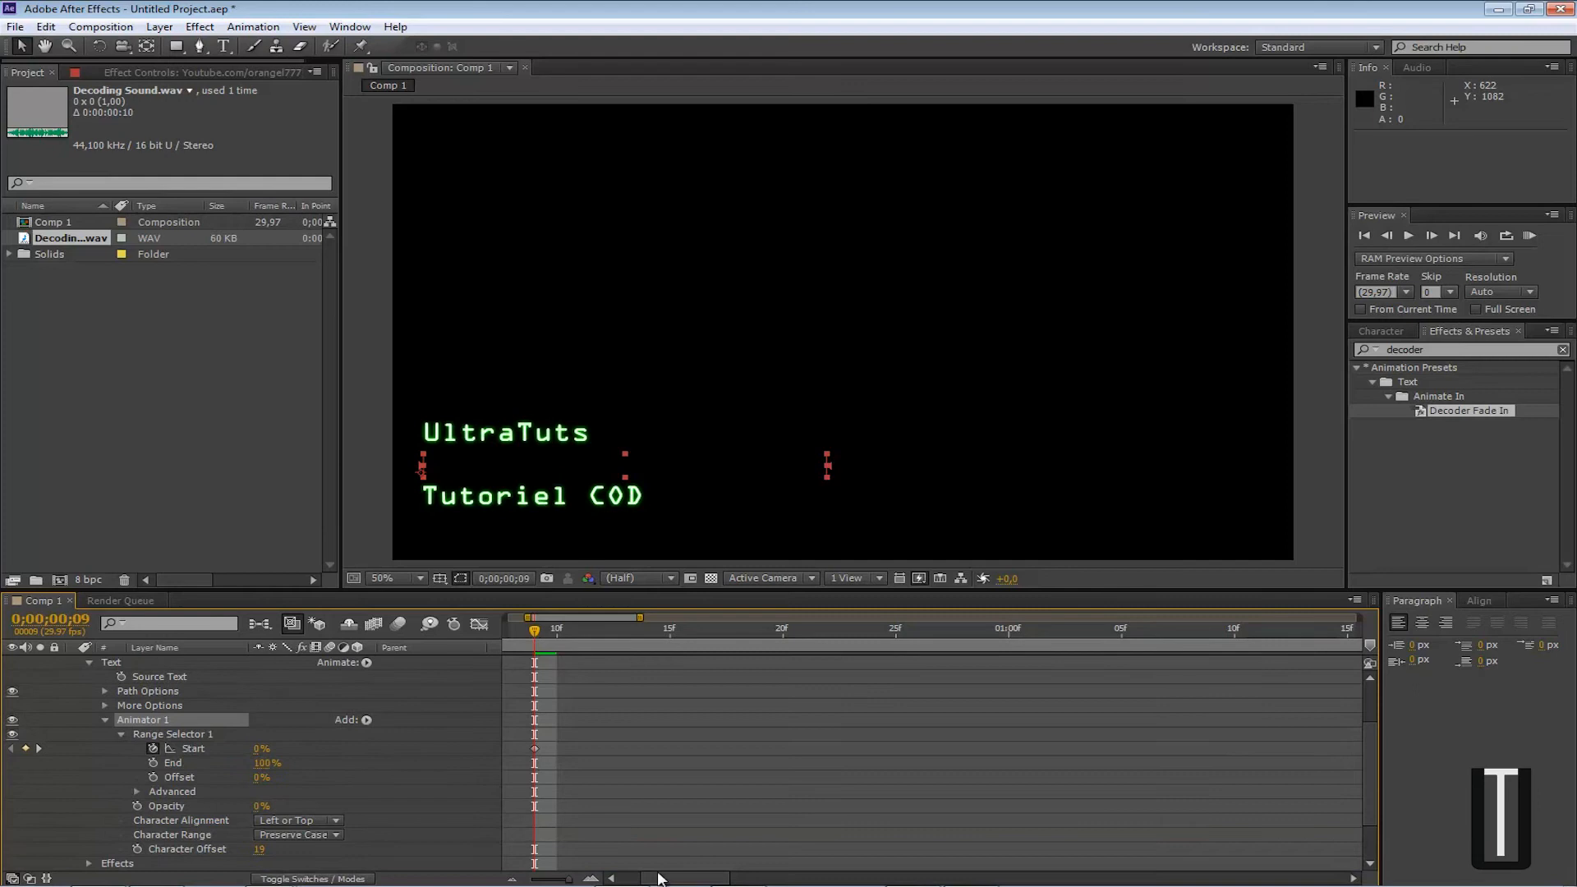
drag(652, 879, 633, 879)
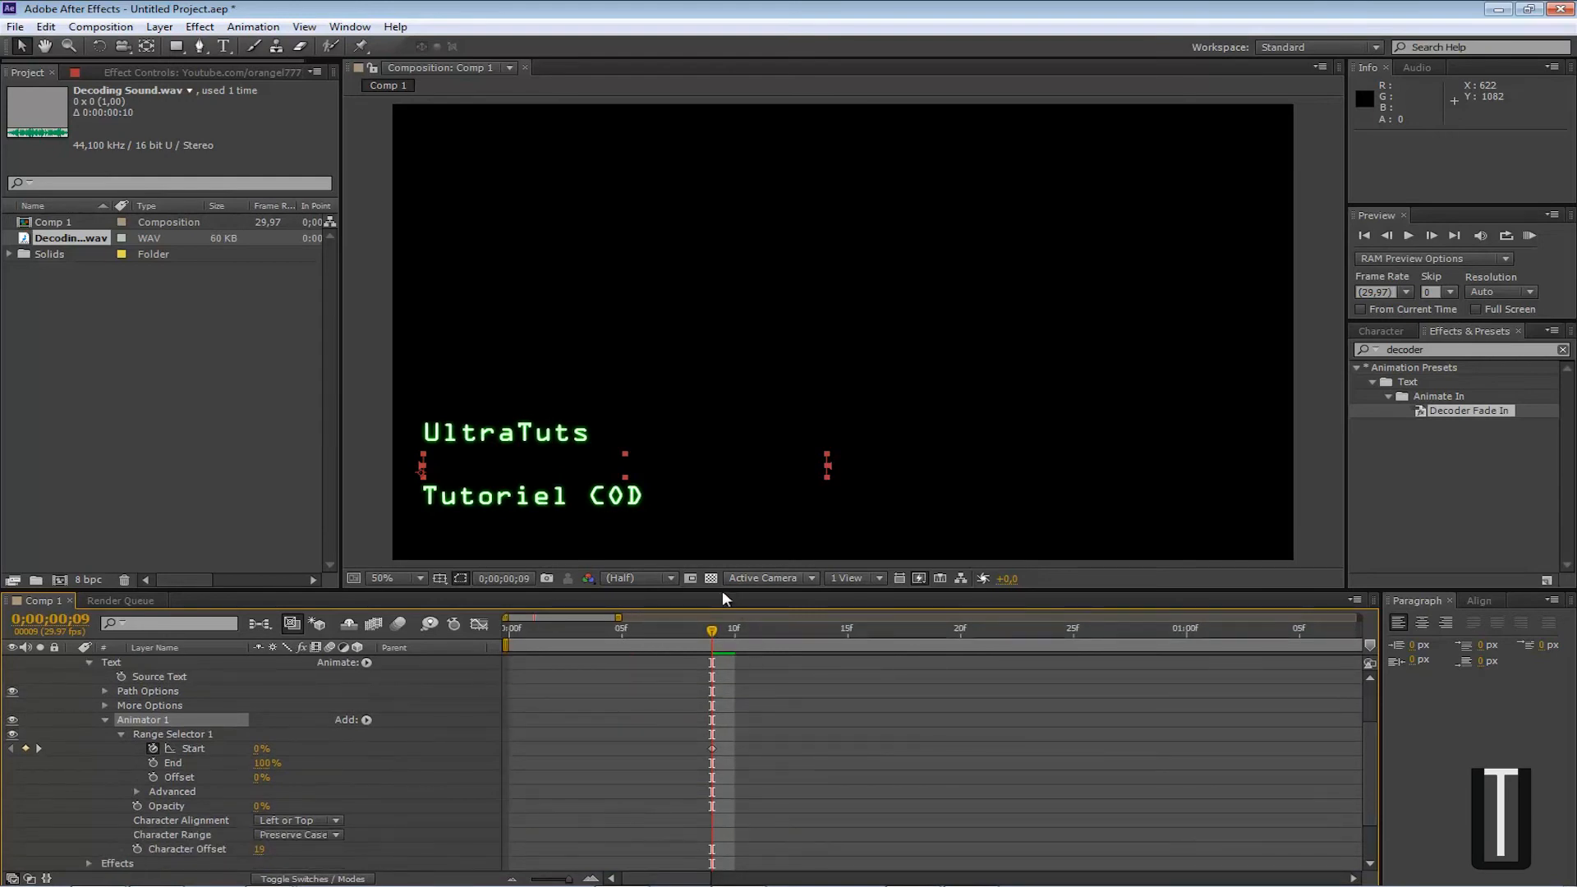
drag(722, 589, 713, 354)
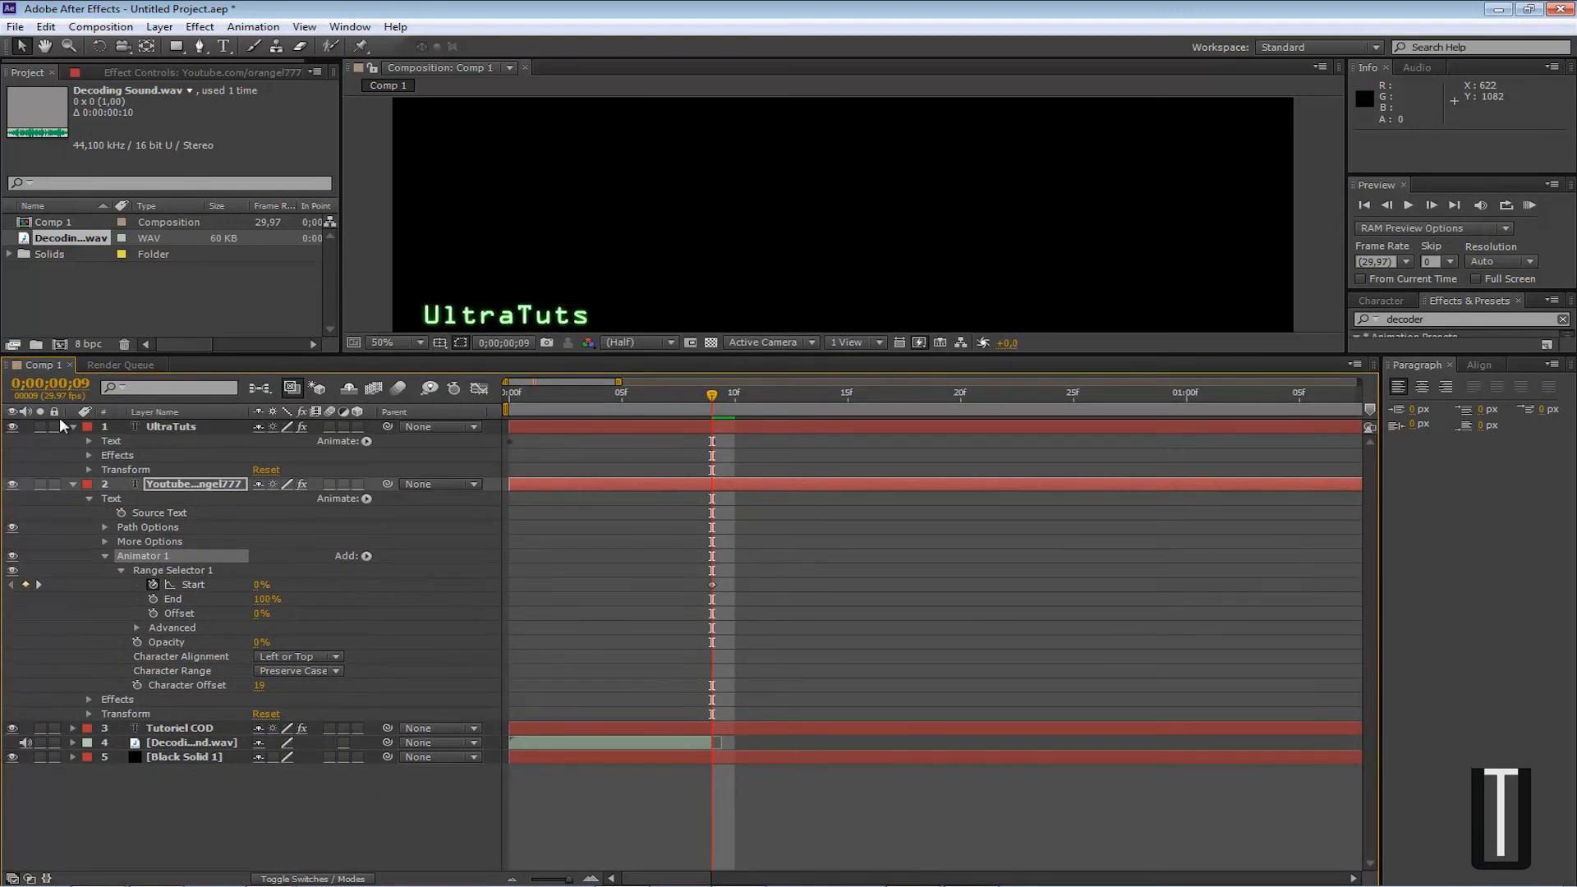
Move the current time to 0;00;00;21 and bring both Start keyframes of the Youtube.com/orangel777 layer into view
click(219, 427)
drag(711, 392, 986, 592)
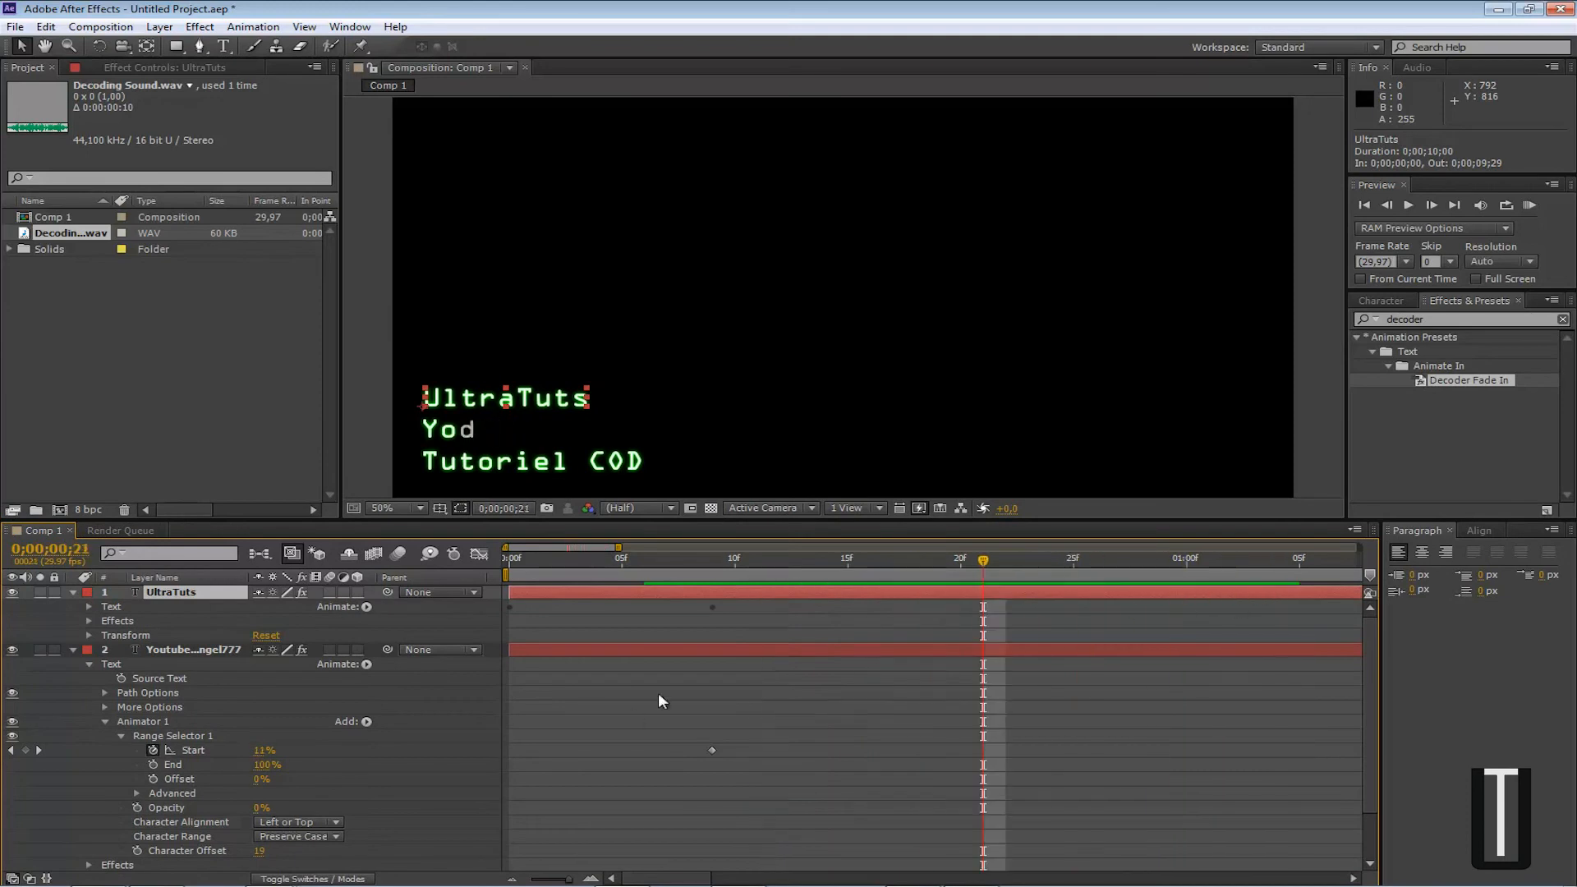
click(512, 879)
click(512, 879)
click(512, 879)
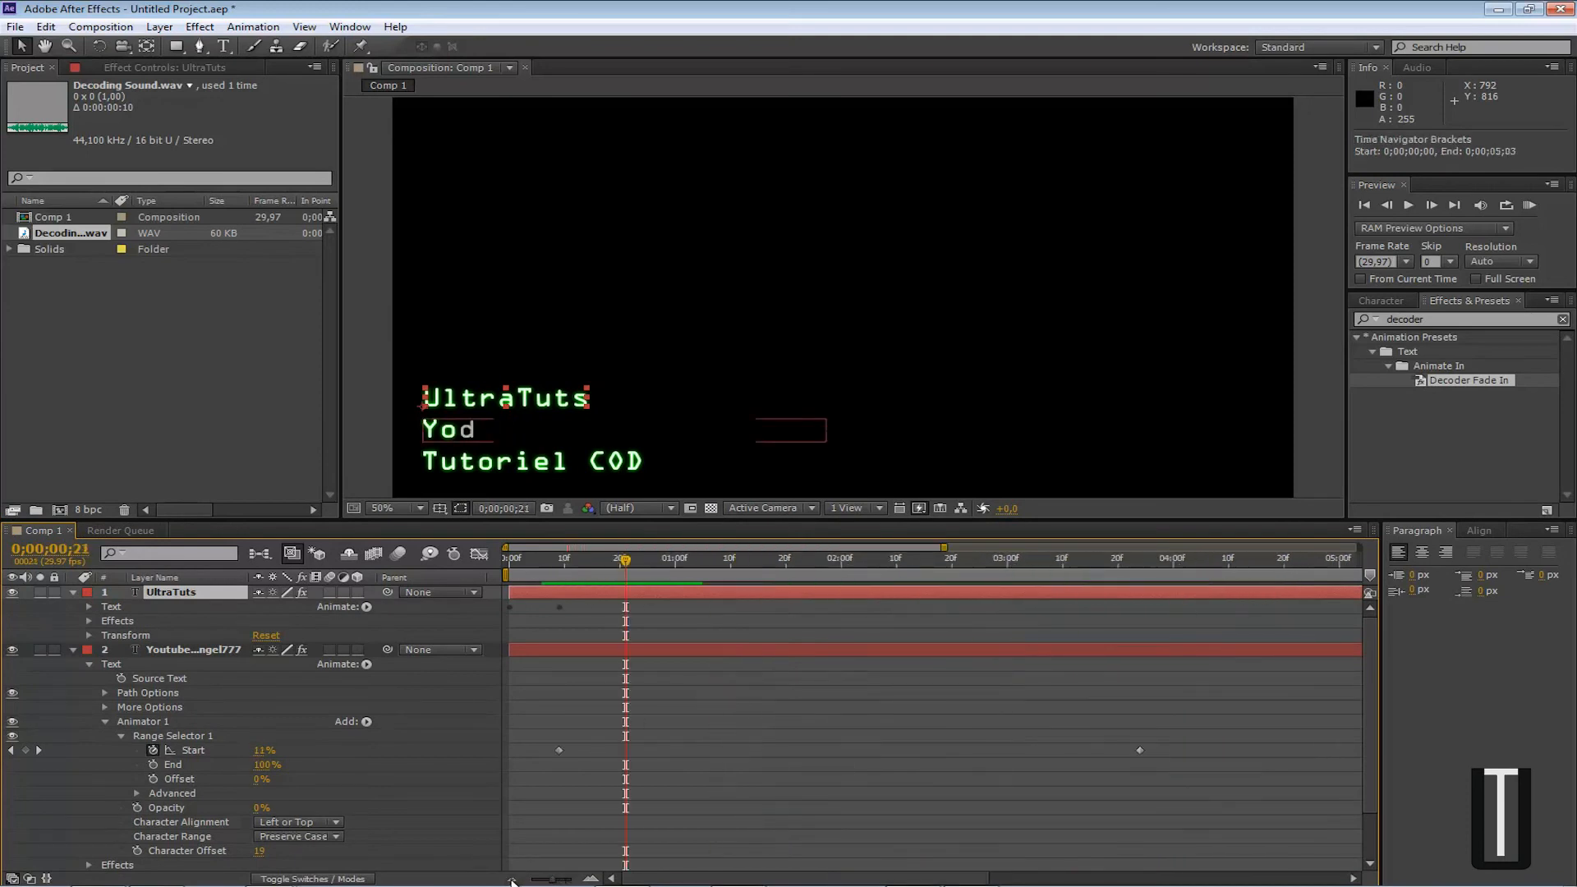
scroll(652, 760, down, 2)
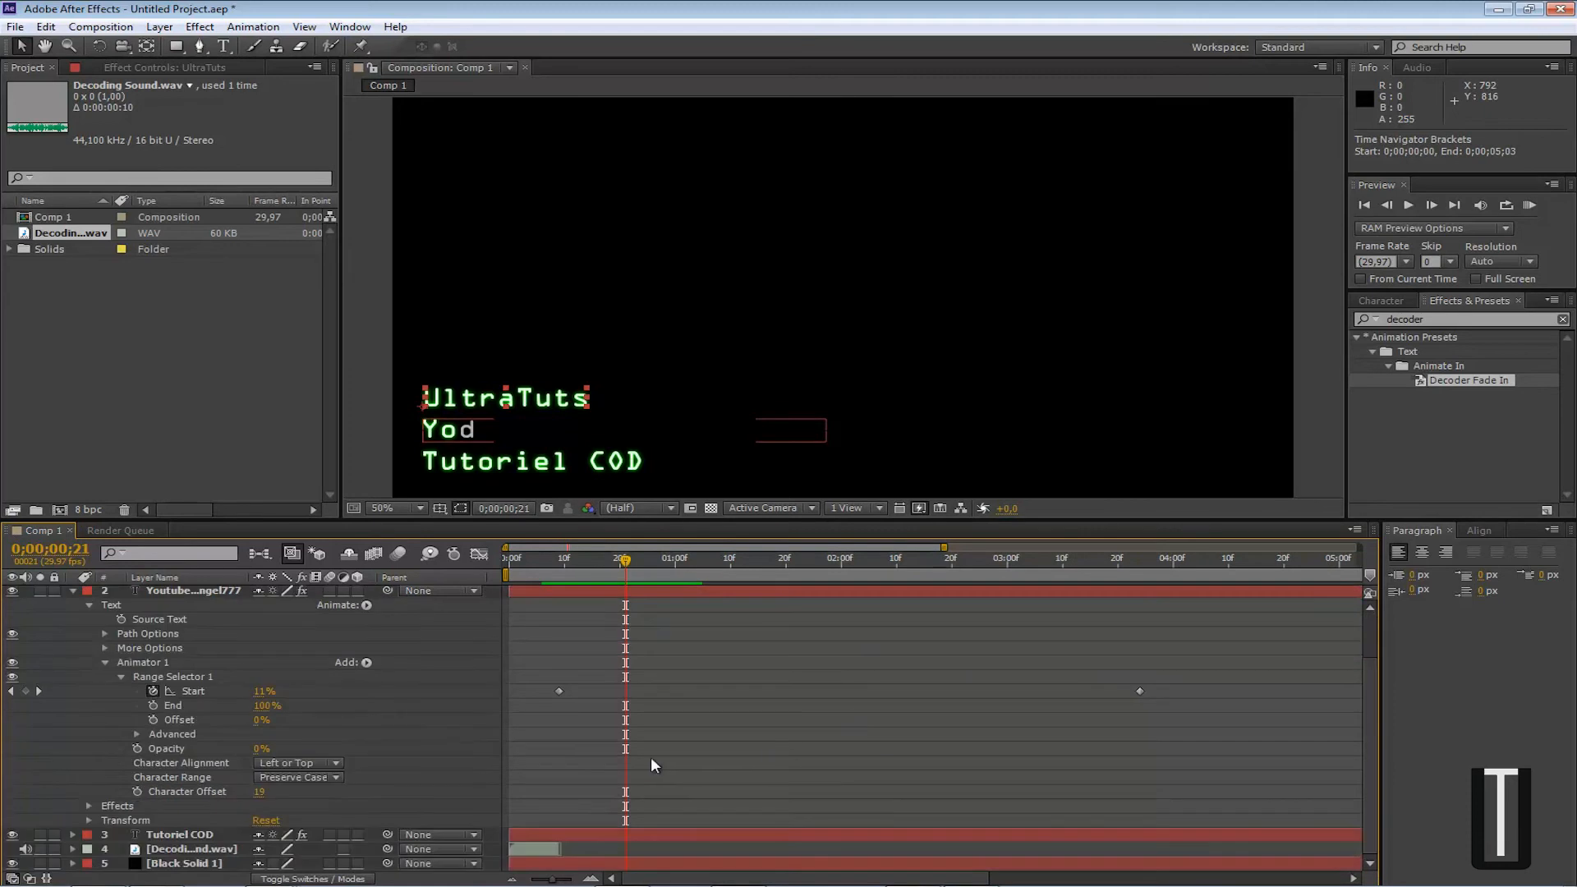
Duplicate the Decoding Sound.wav layer and shift one copy so it starts at 0;00;00;09
click(174, 851)
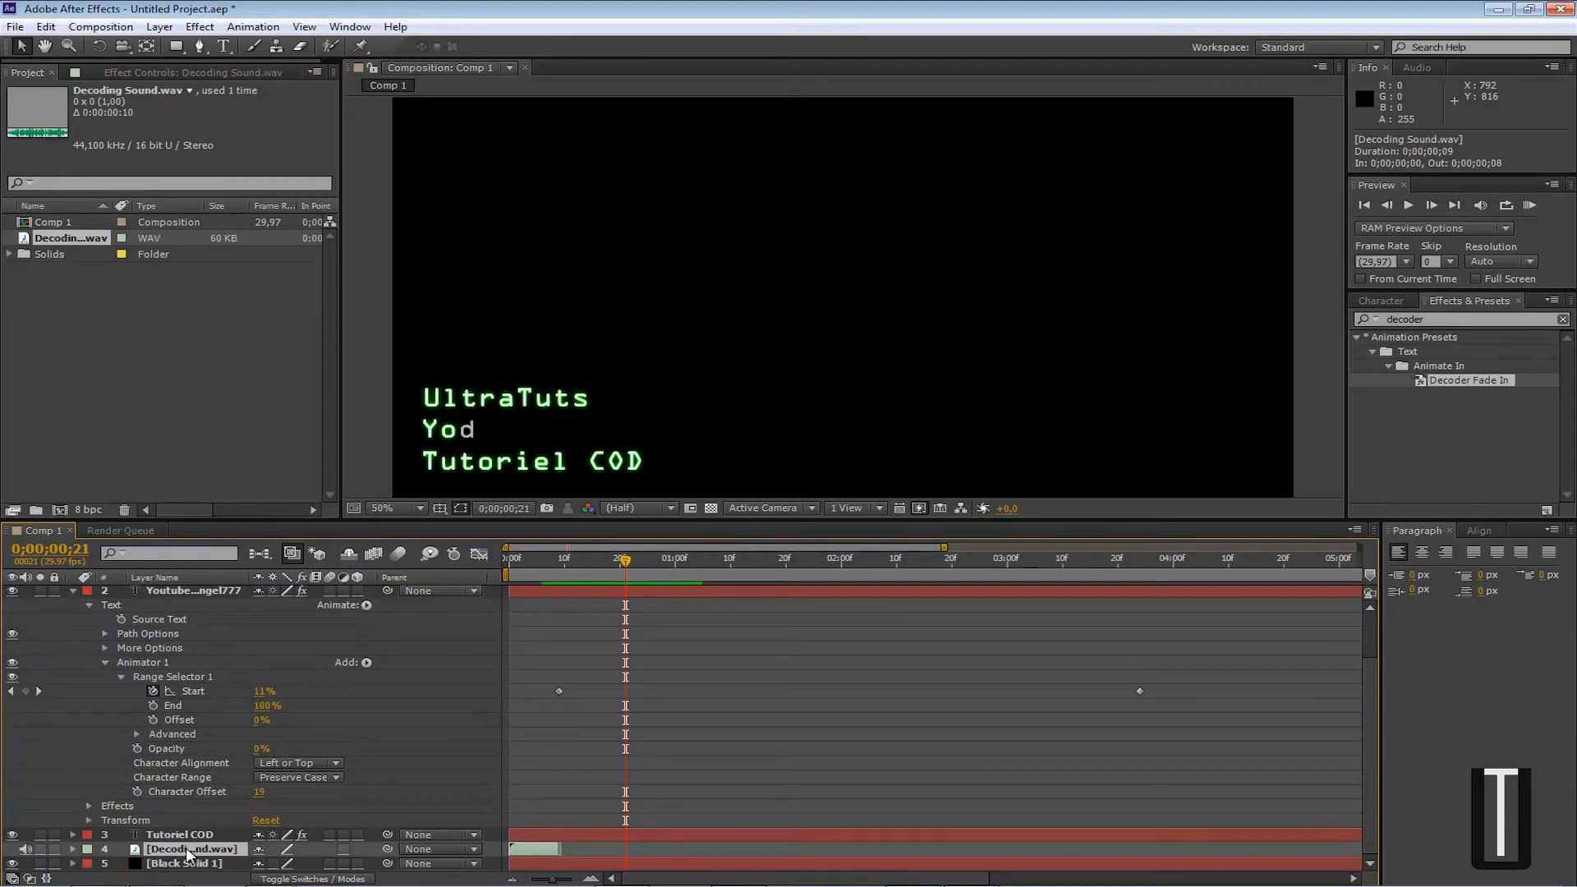
key(ctrl+d)
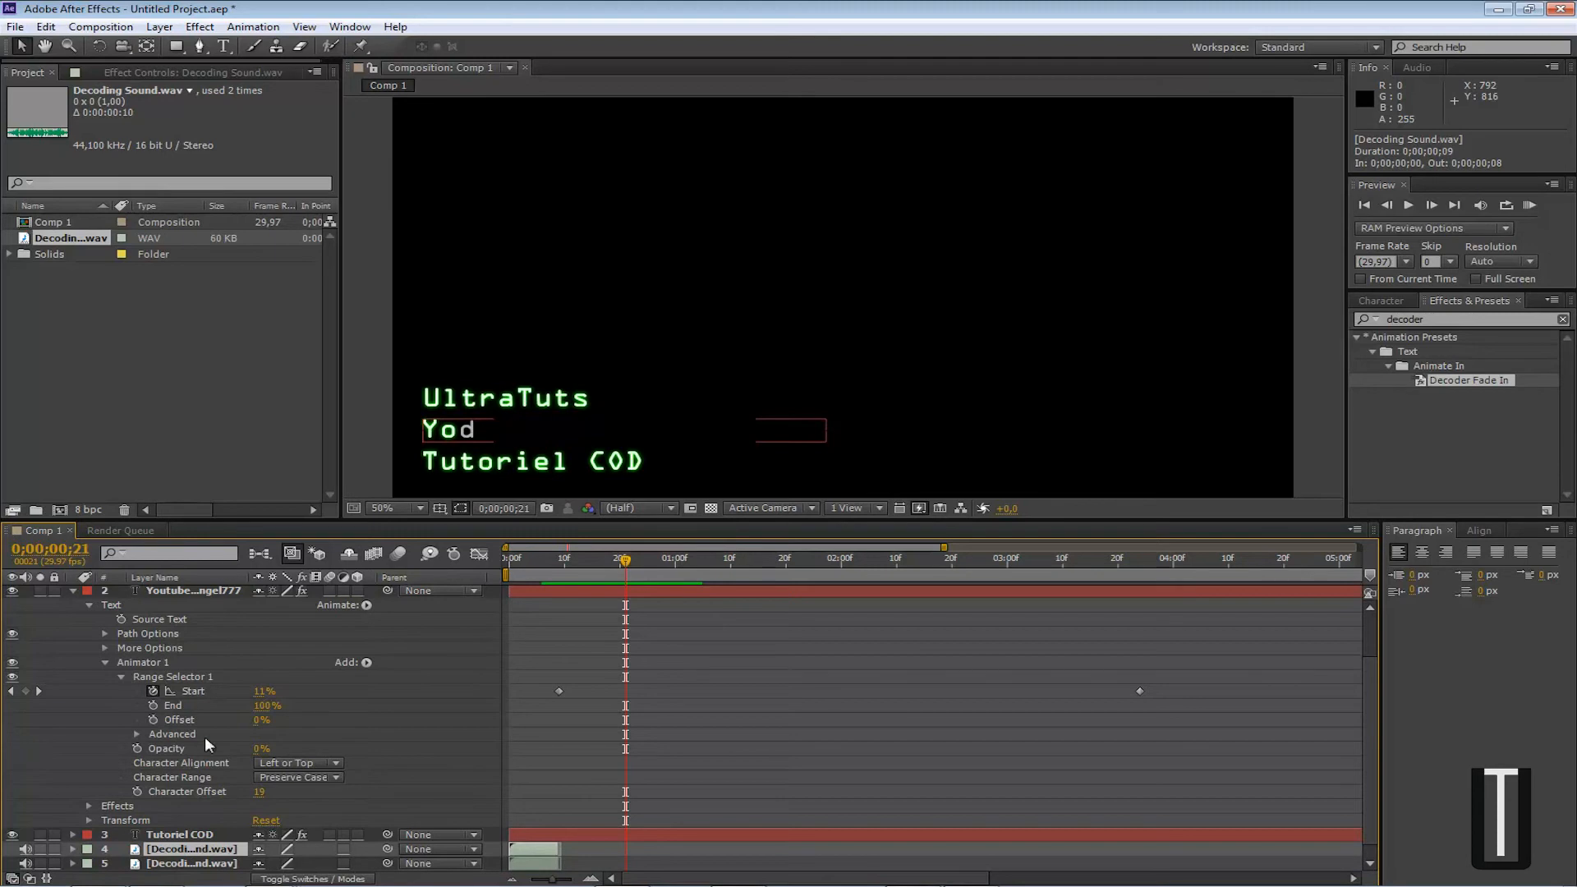
click(198, 590)
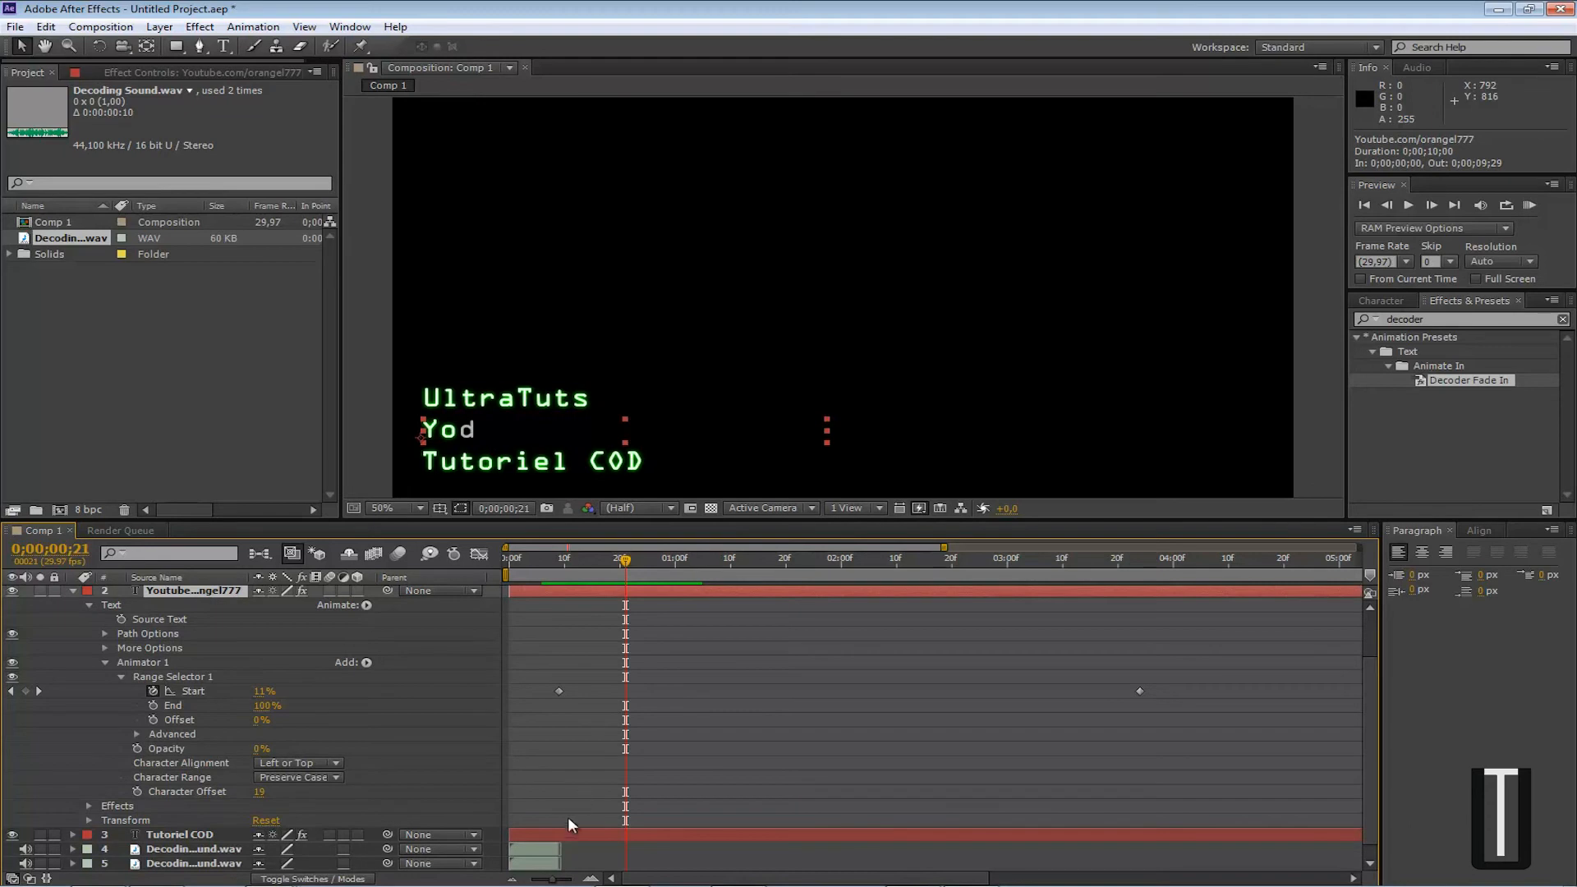
drag(626, 563, 555, 585)
click(541, 862)
drag(541, 864, 590, 867)
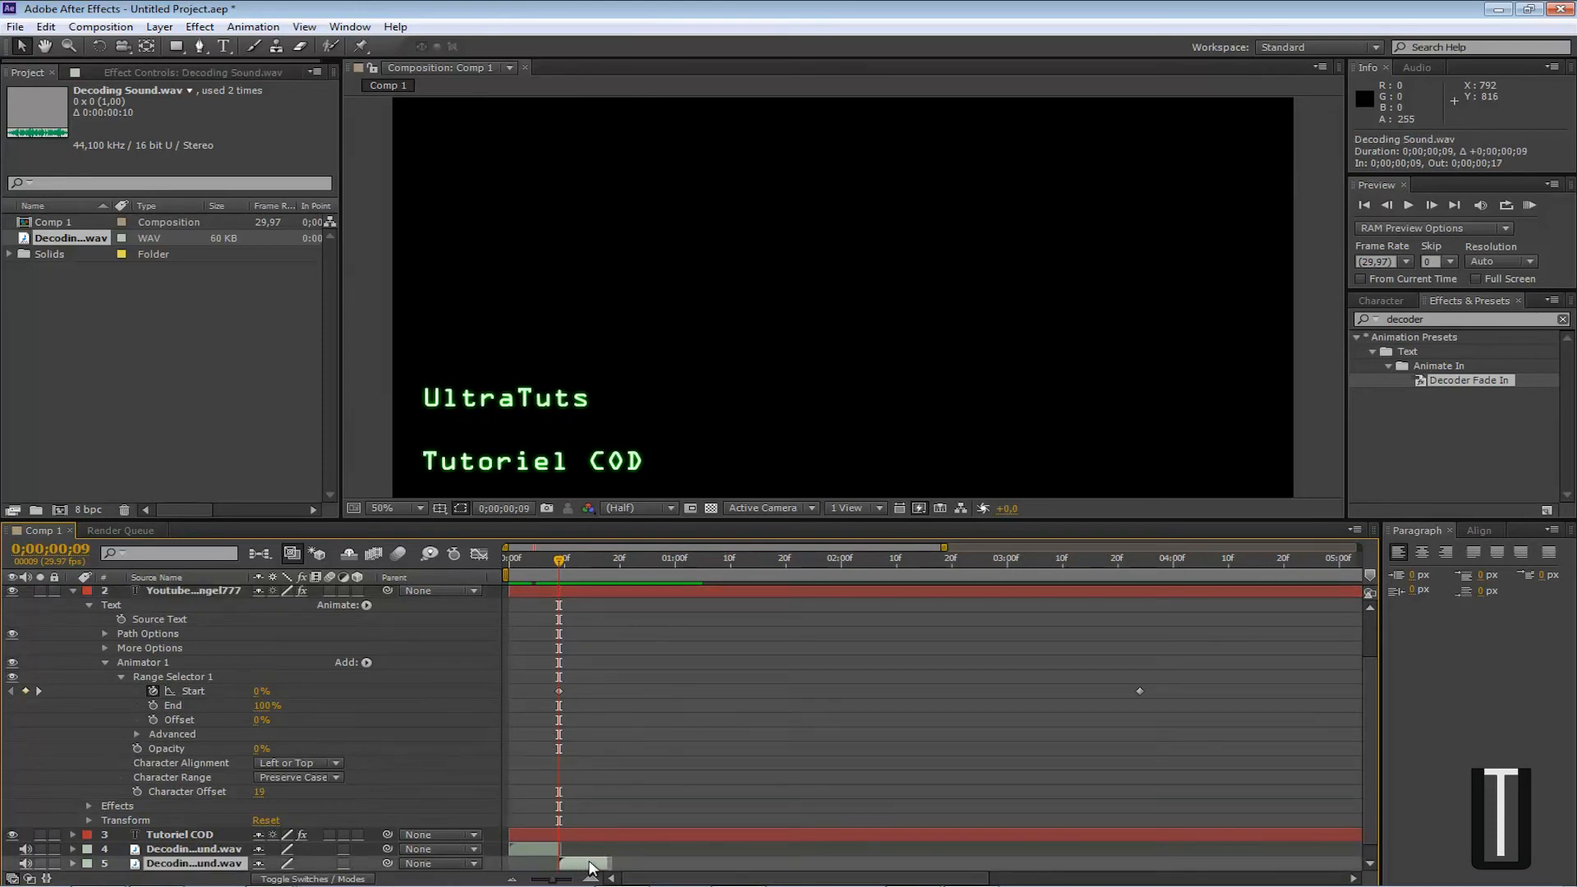
Move the last Start keyframe of the Youtube.com/orangel777 layer to 0;00;00;18, then collapse its Range Selector 1 and Animator 1
mouse_move(557, 559)
mouse_down()
mouse_move(533, 562)
mouse_move(697, 569)
mouse_move(560, 583)
mouse_up()
drag(1139, 689, 968, 690)
drag(655, 690, 653, 691)
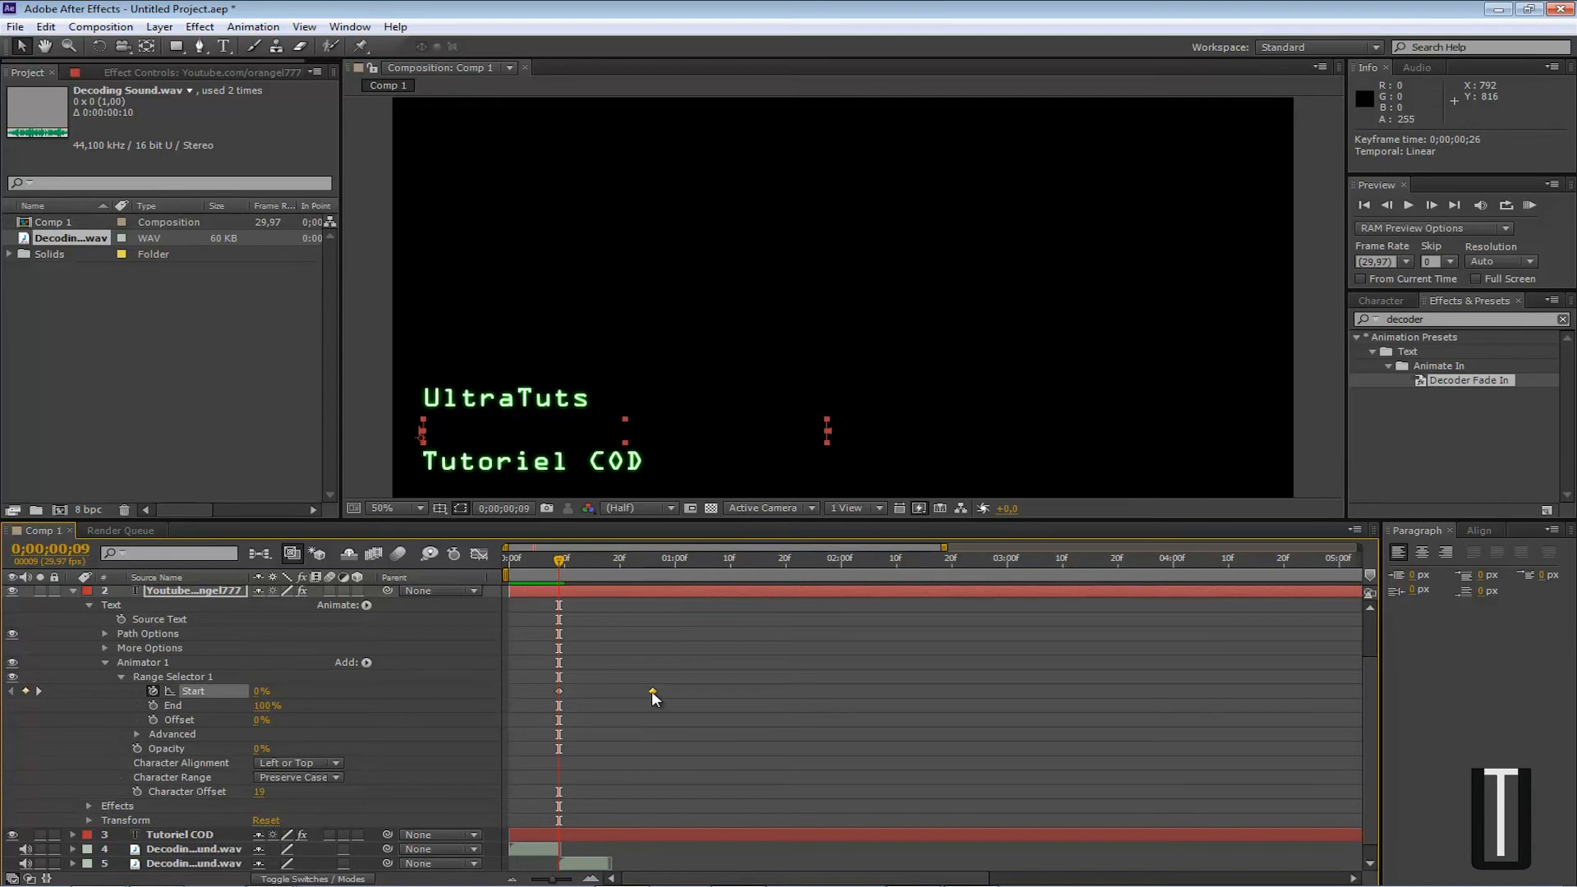
drag(623, 692, 609, 866)
click(121, 676)
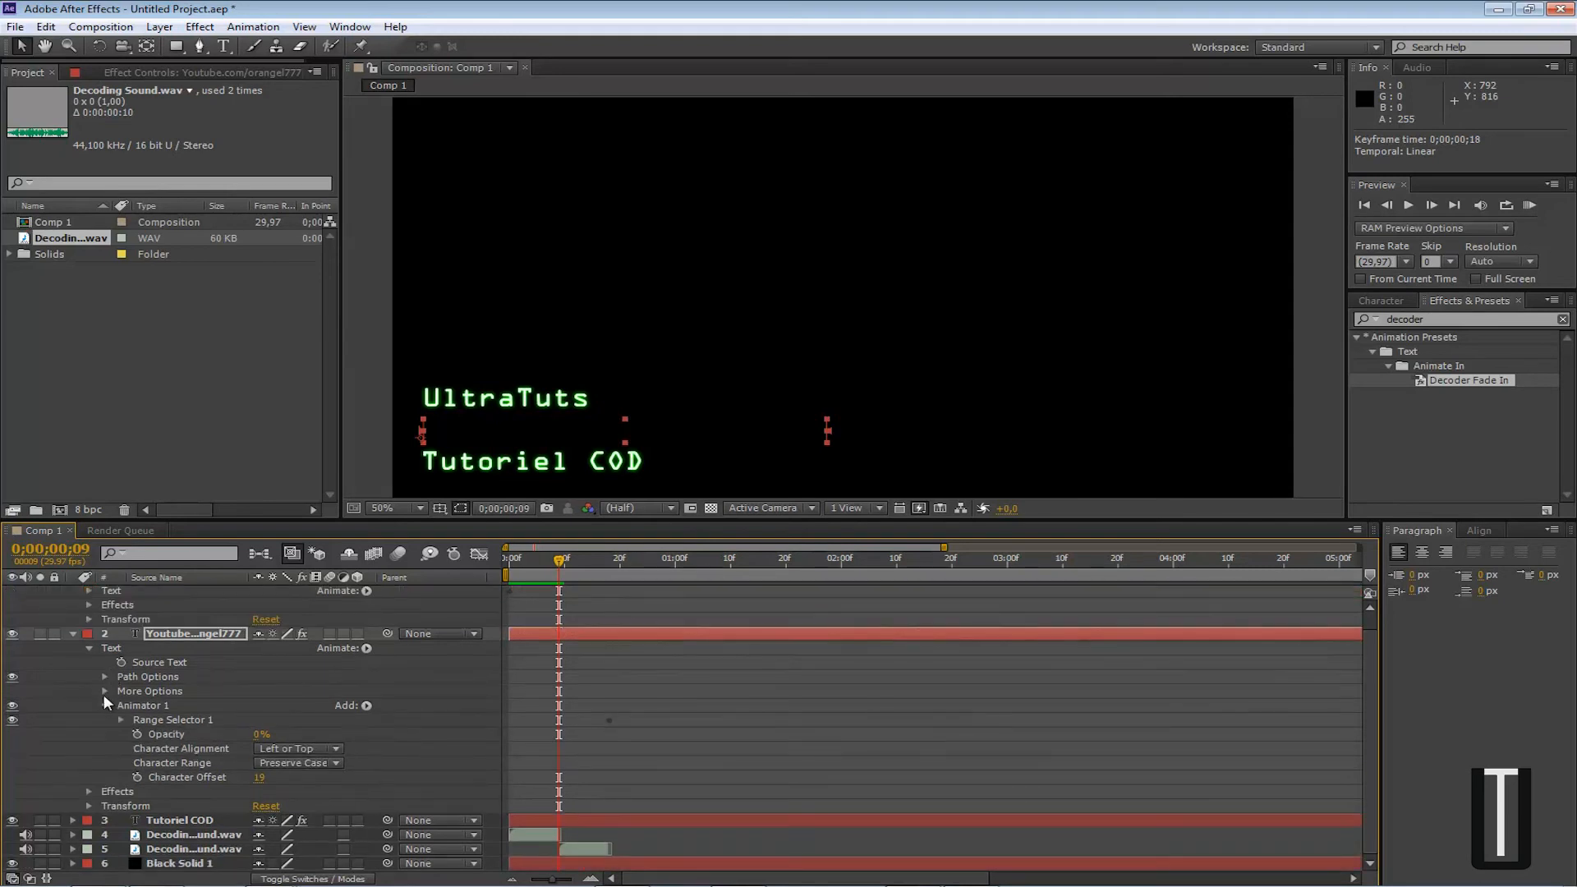
click(105, 704)
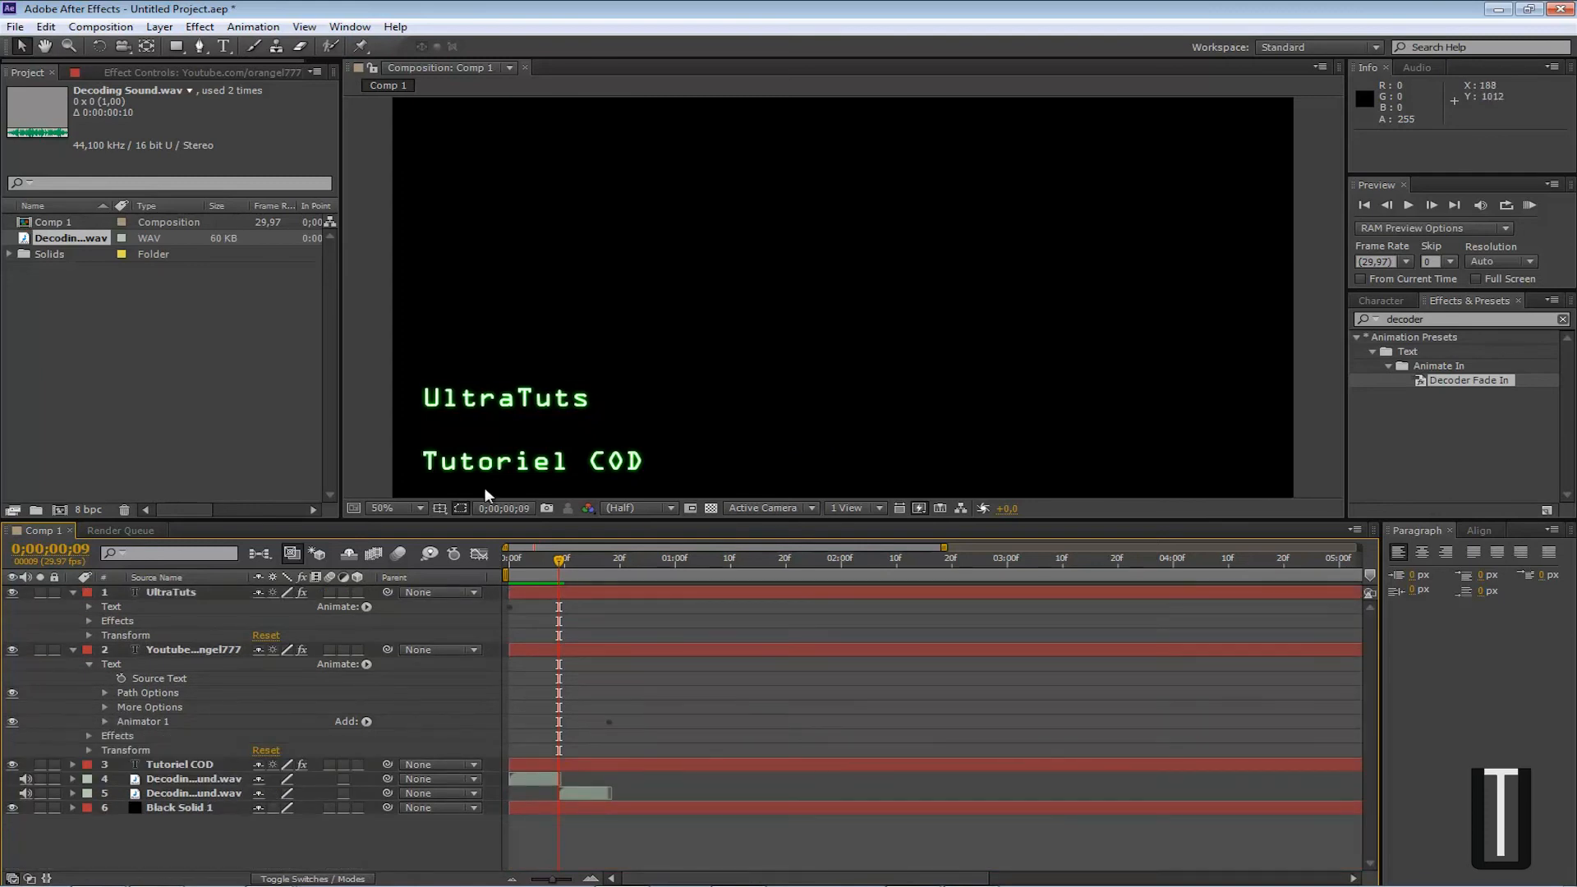
Play a RAM preview from 0;00;00;00 to check the decoding of the first two text lines with the sound
drag(559, 561, 457, 574)
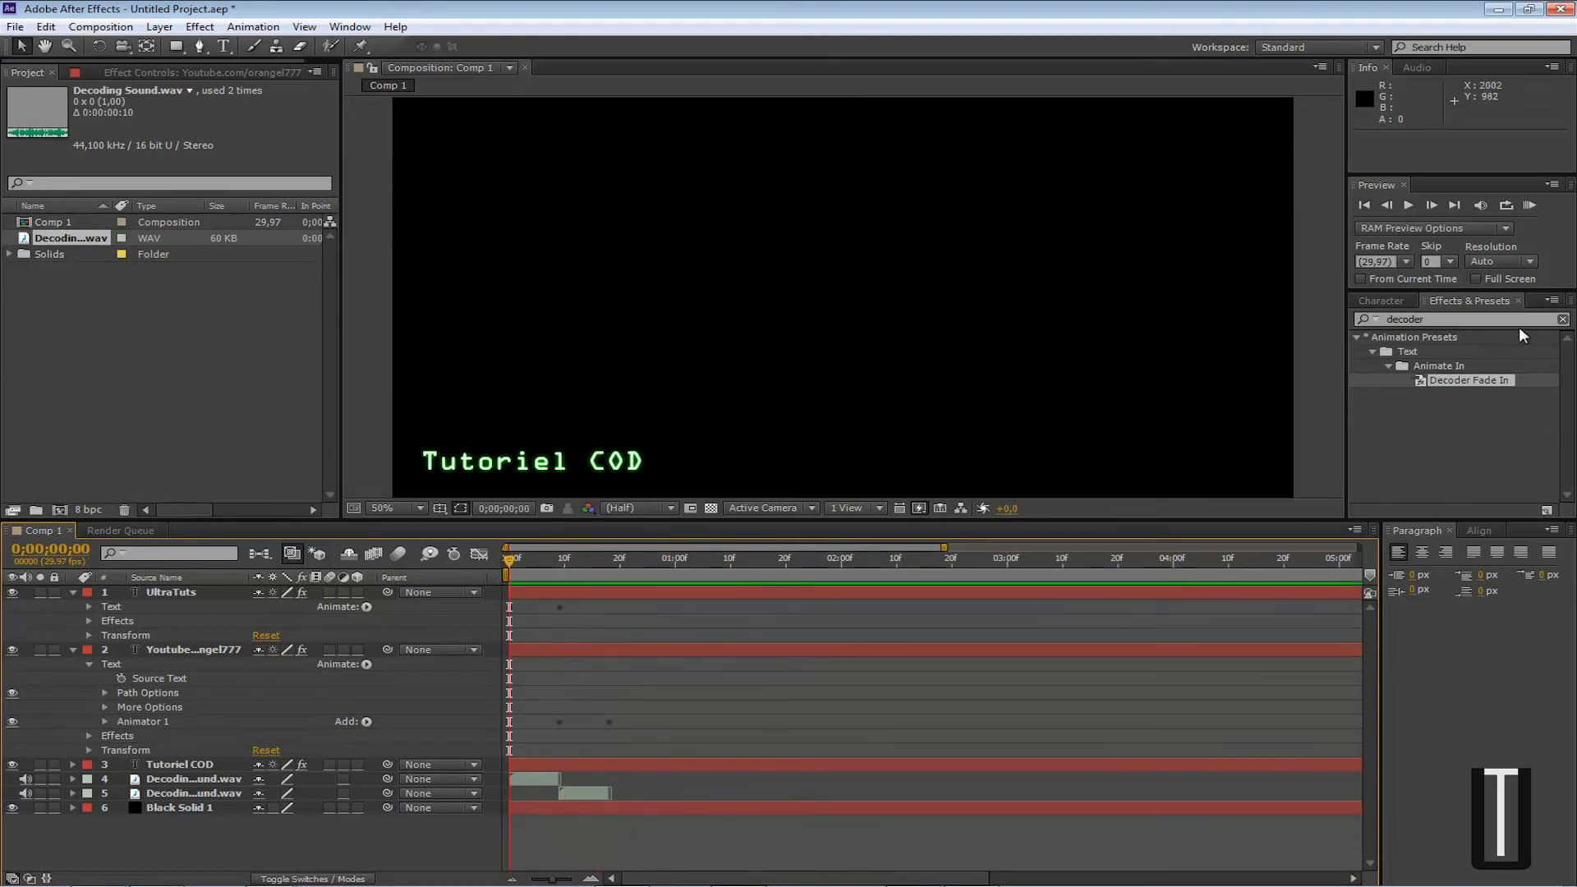
click(1528, 204)
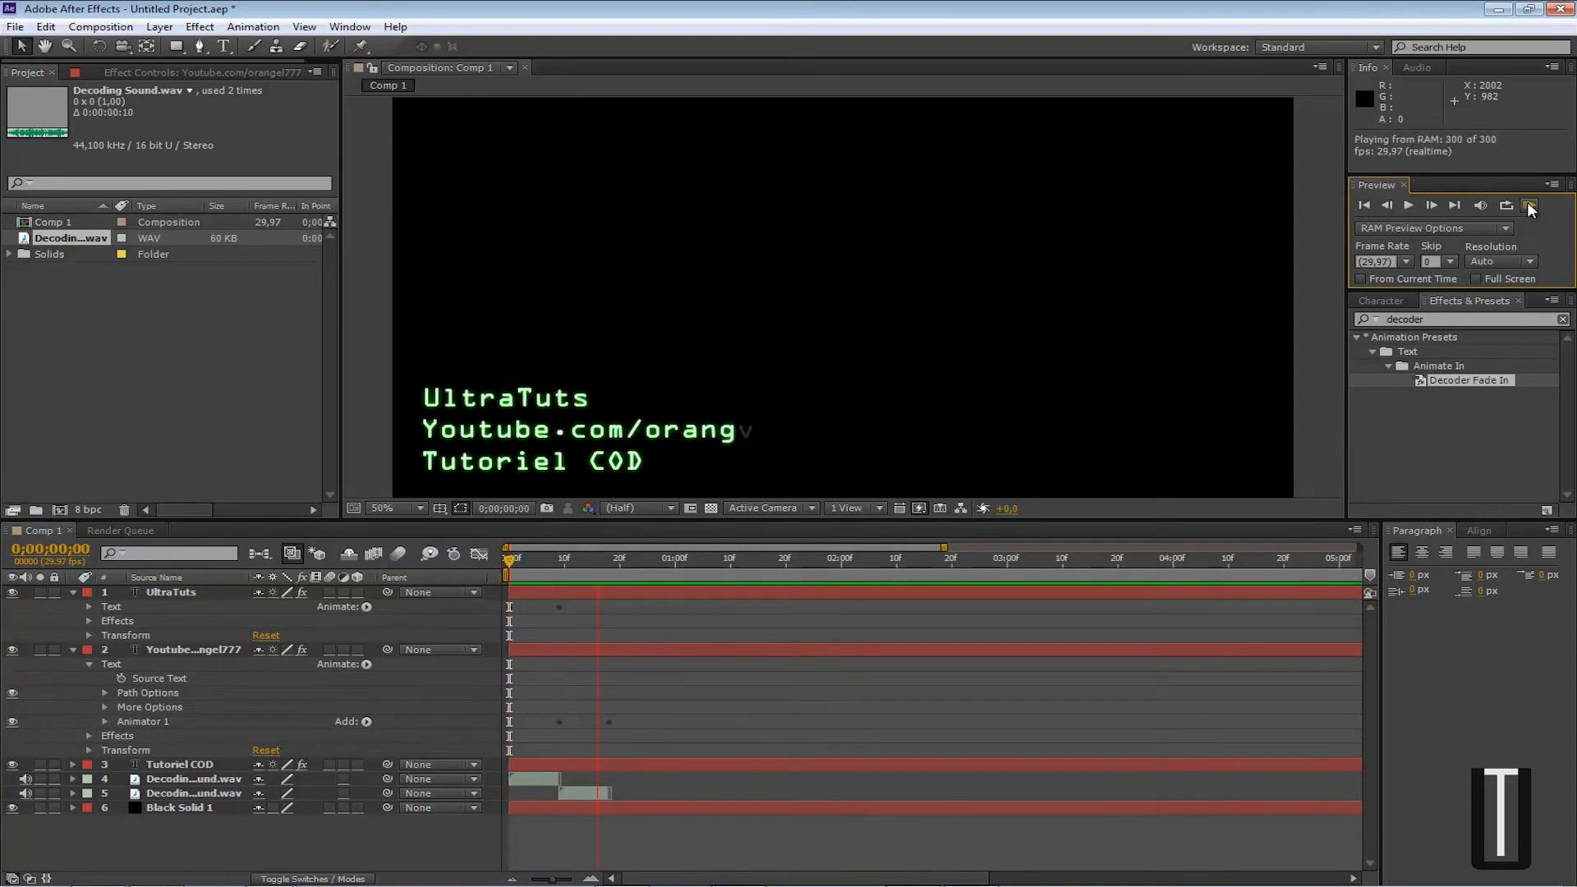
click(1529, 204)
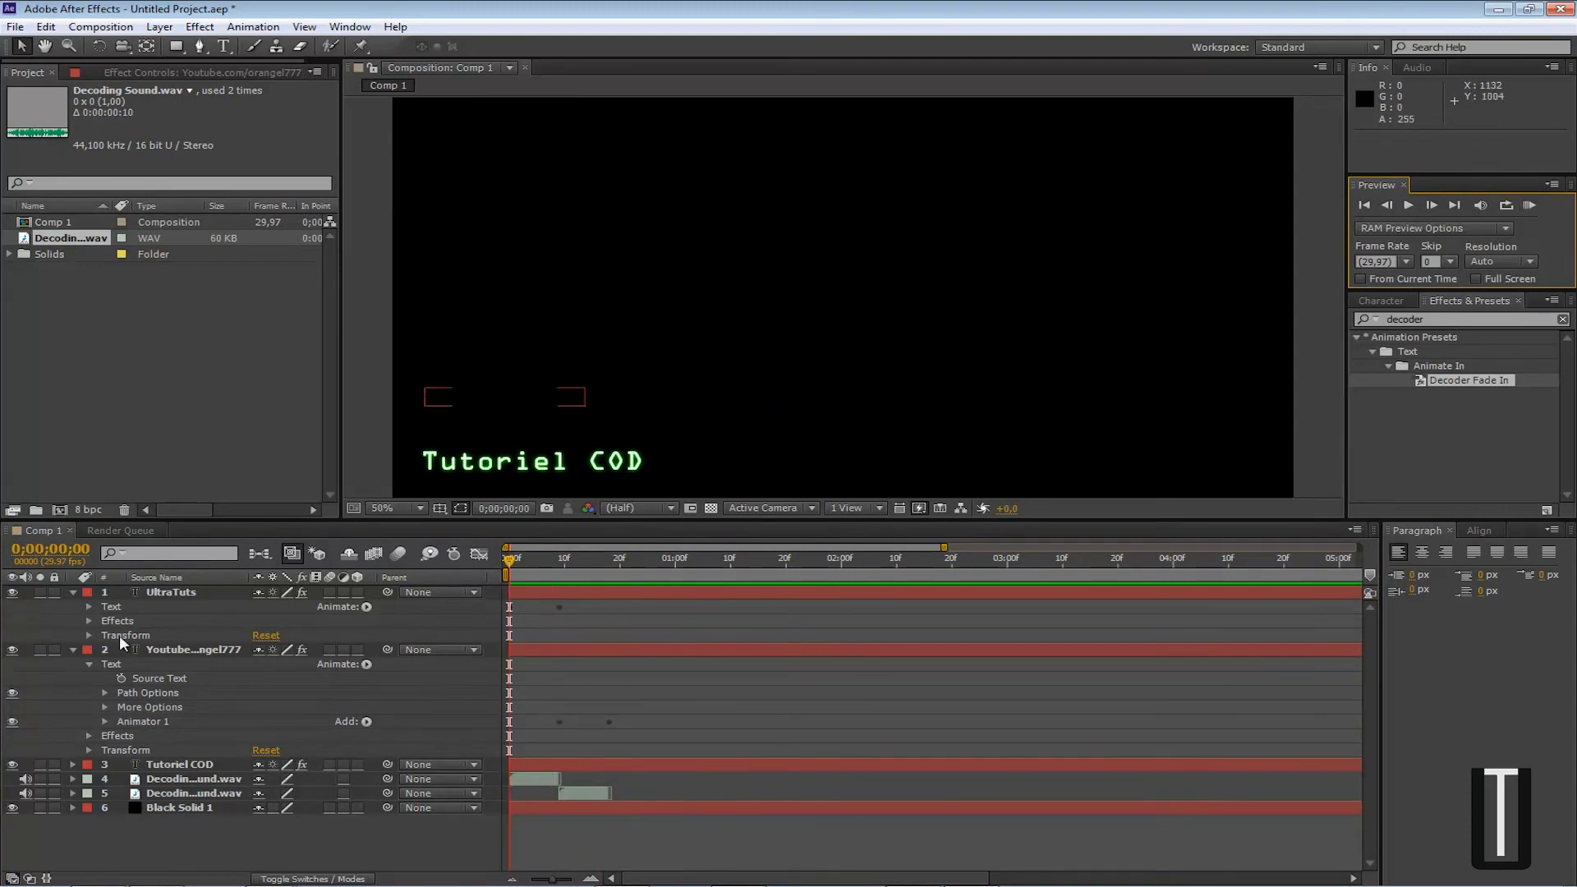
Collapse the UltraTuts layer and expand the Text properties of the Tutoriel COD layer
click(73, 592)
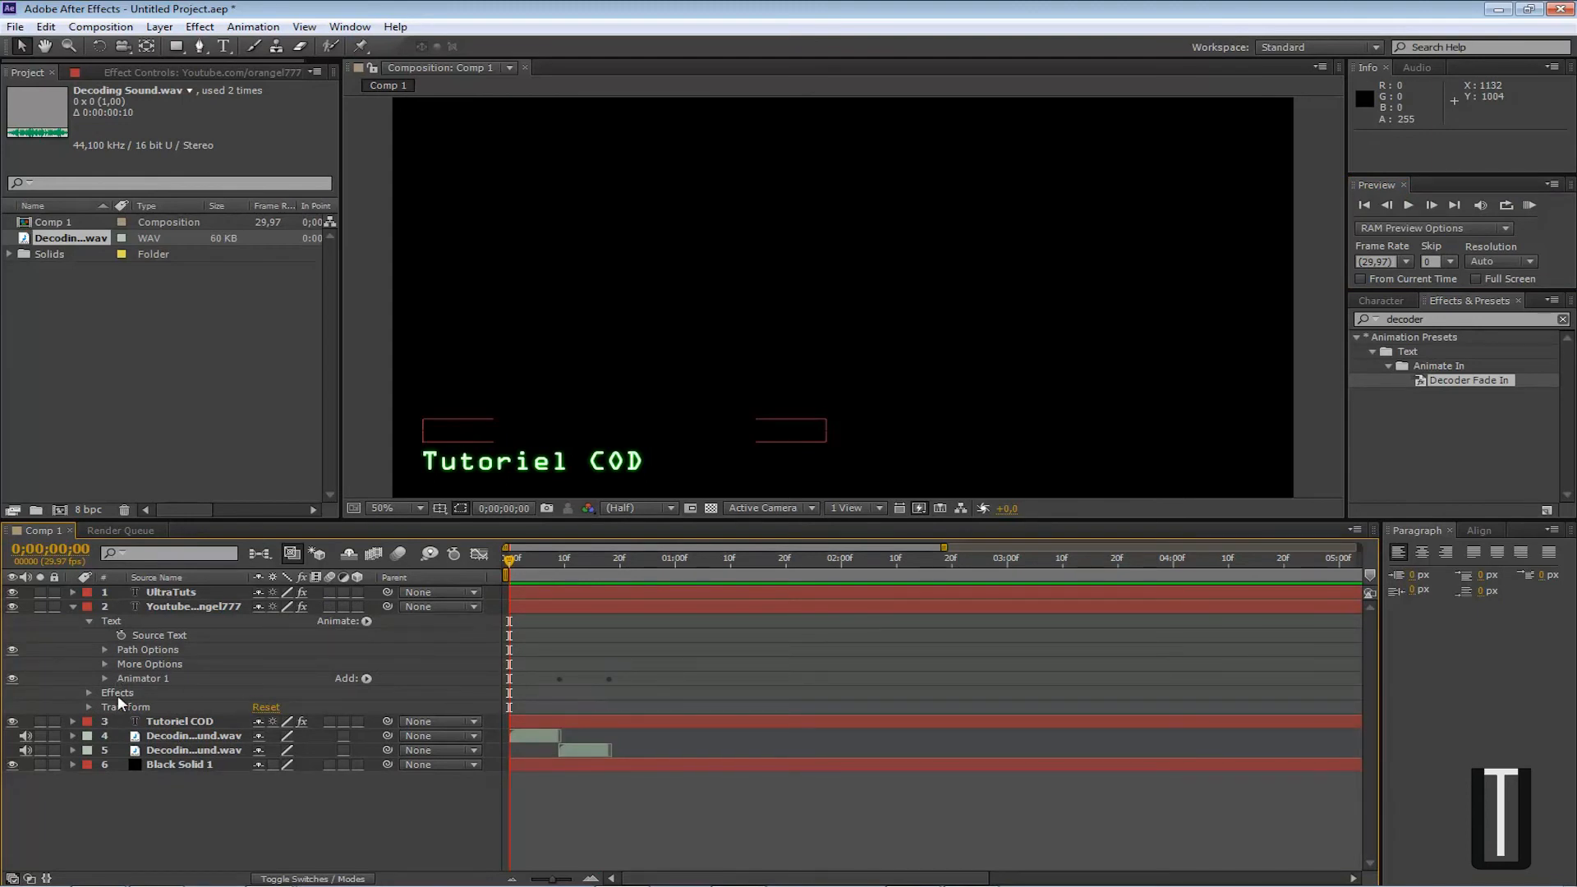
click(175, 722)
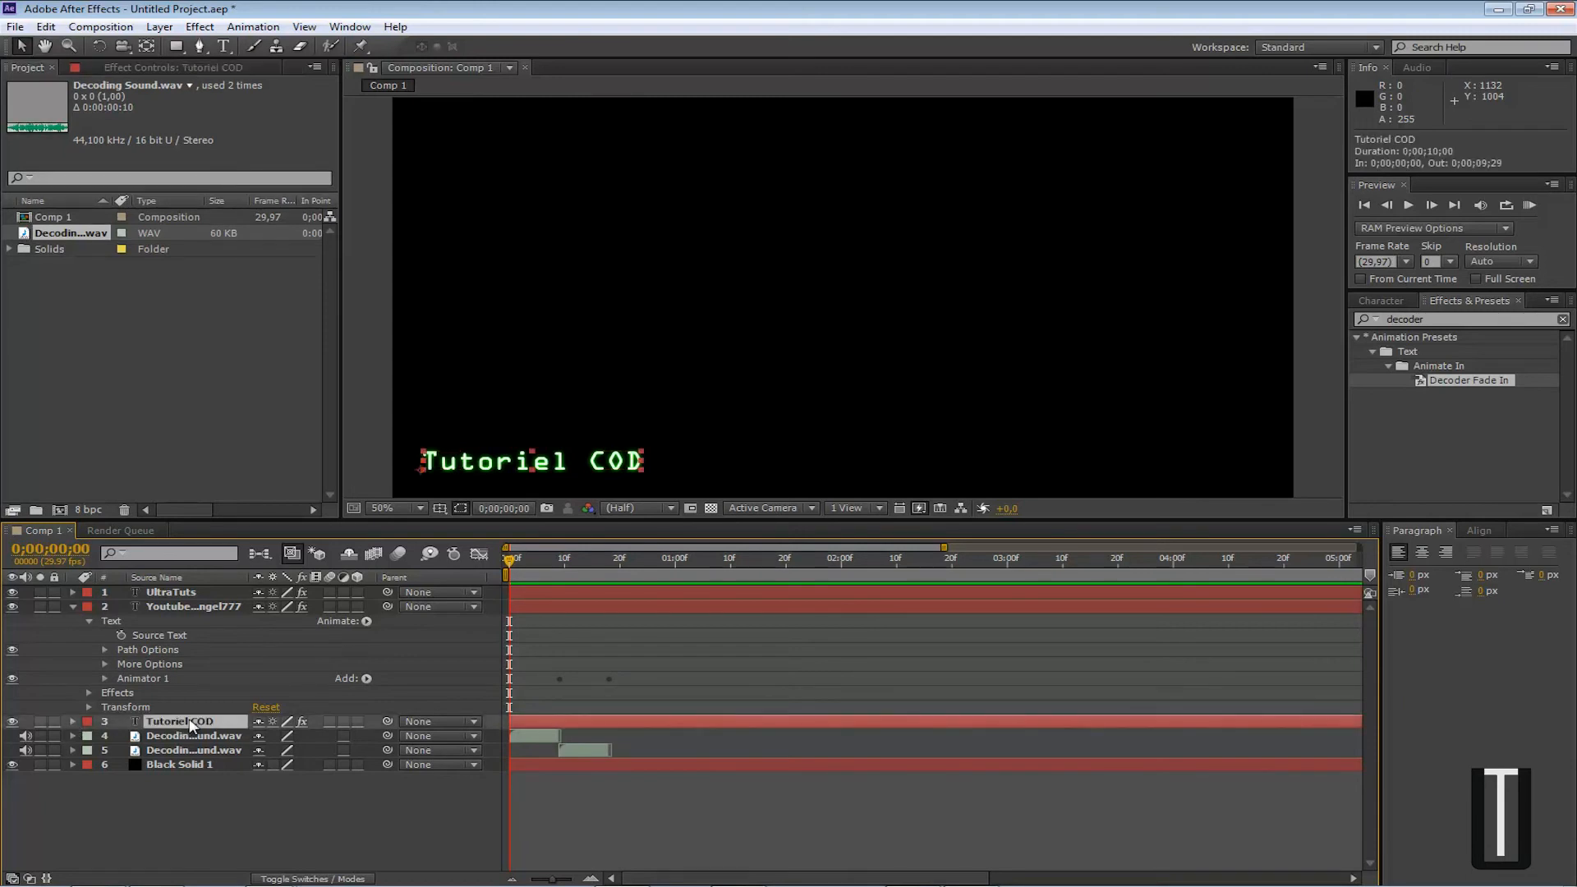
click(73, 721)
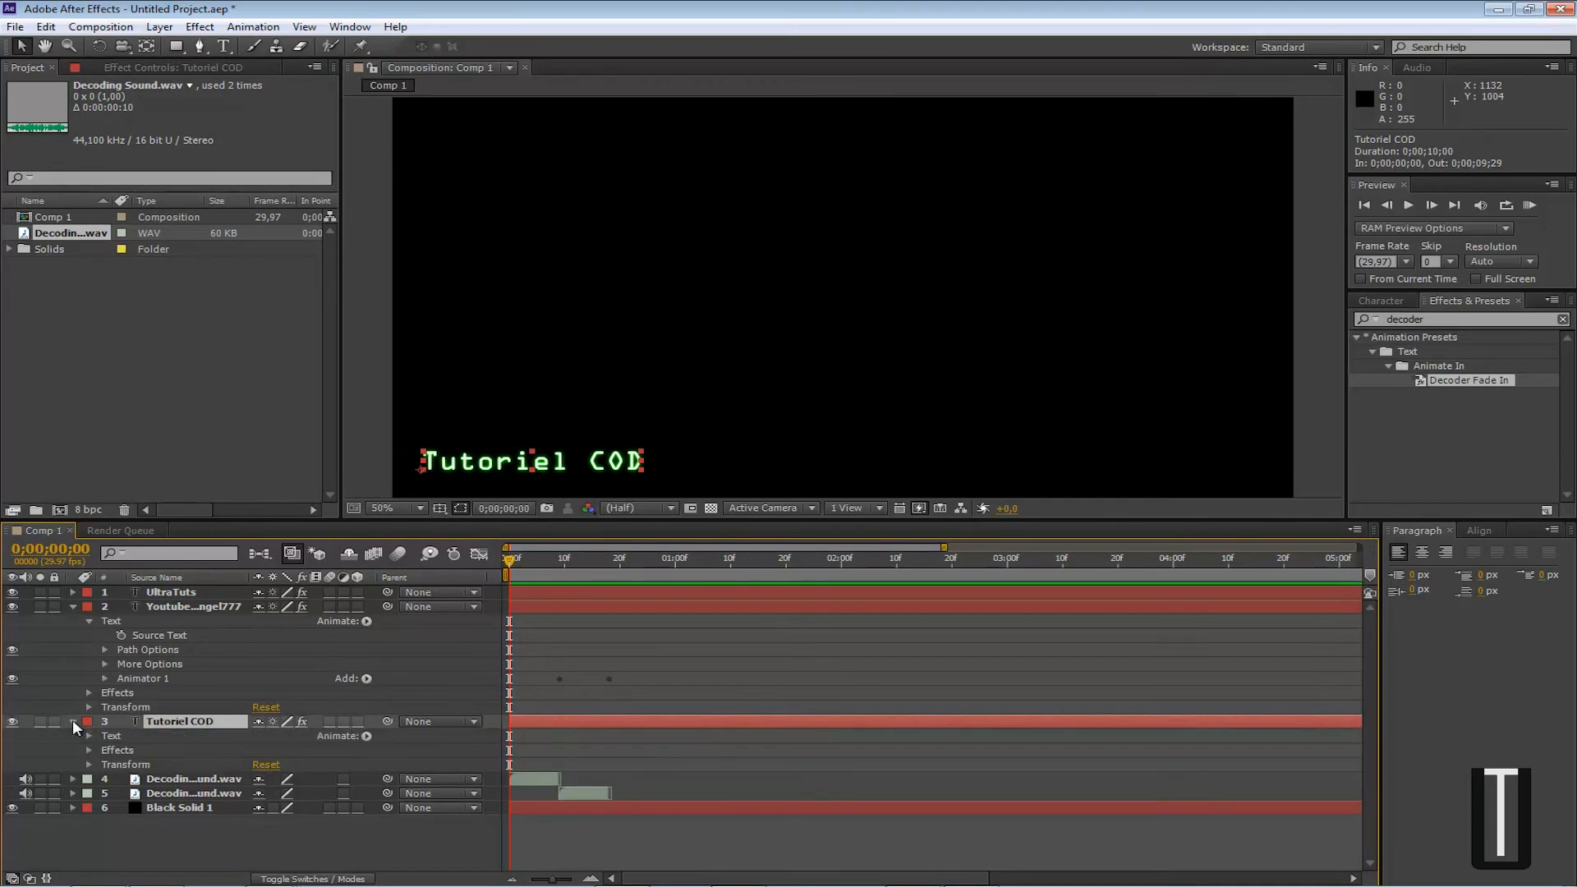
click(89, 737)
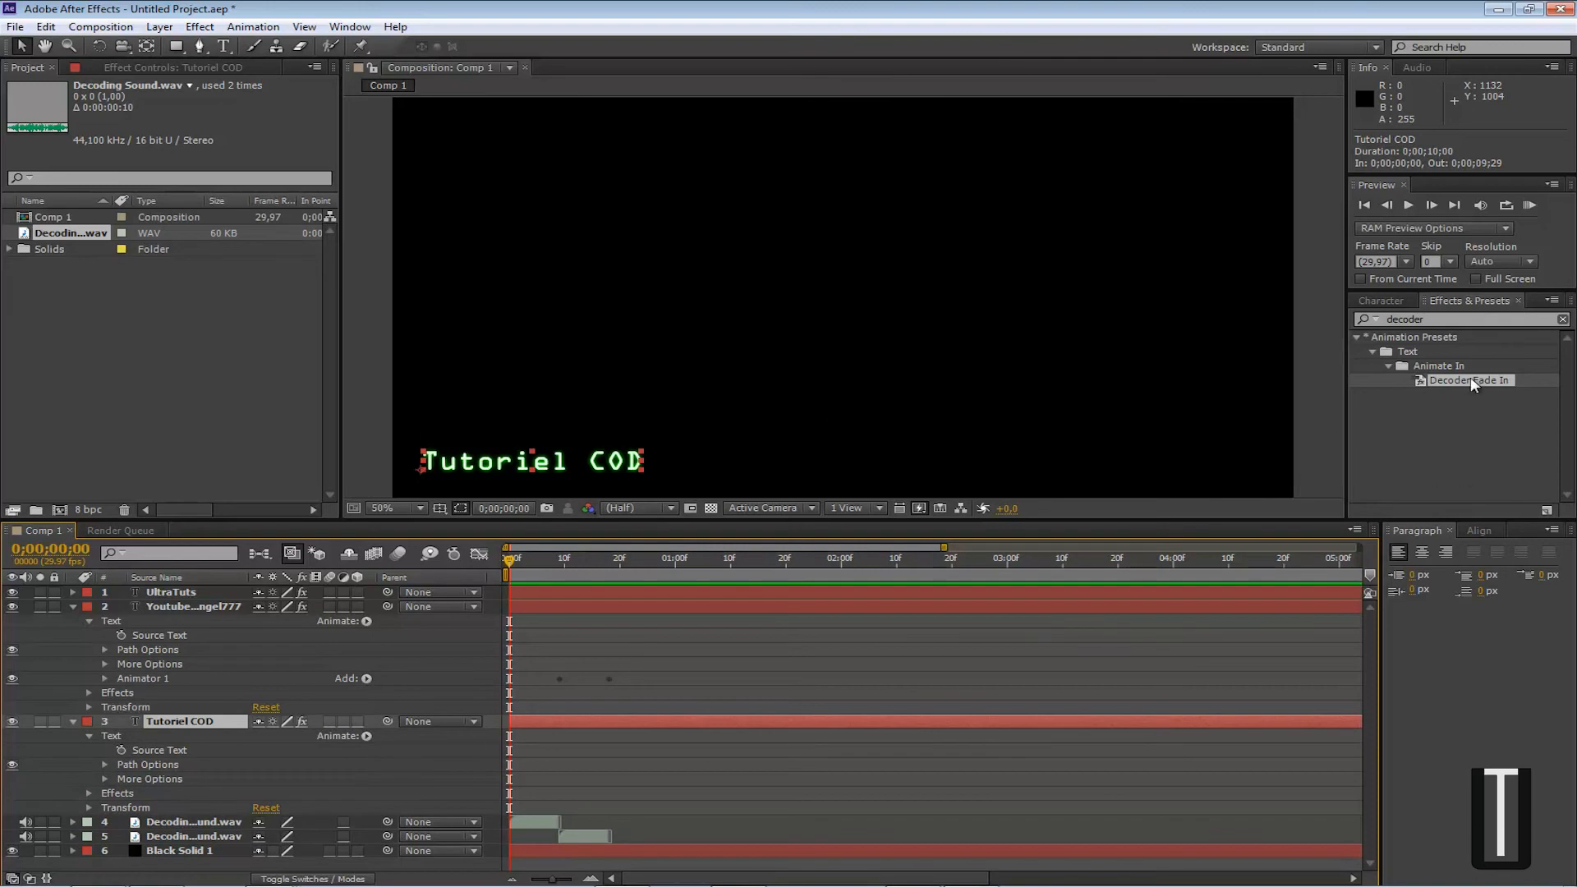
Apply the Decoder Fade In preset to the Tutoriel COD text with the current time at 0;00;00;18
drag(1471, 380, 1536, 383)
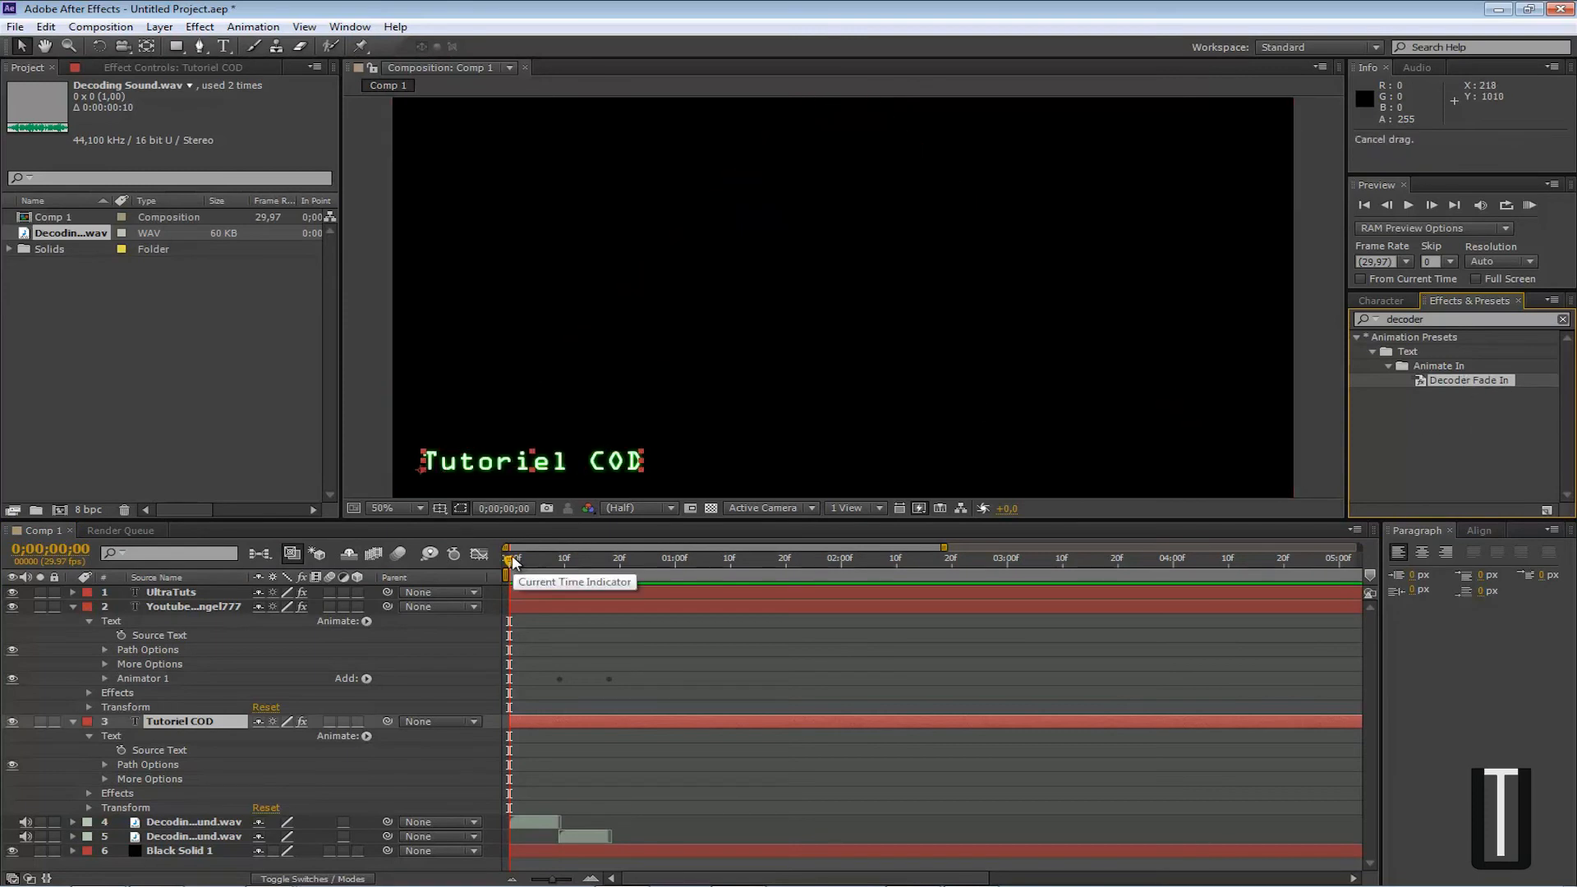
drag(511, 554, 612, 563)
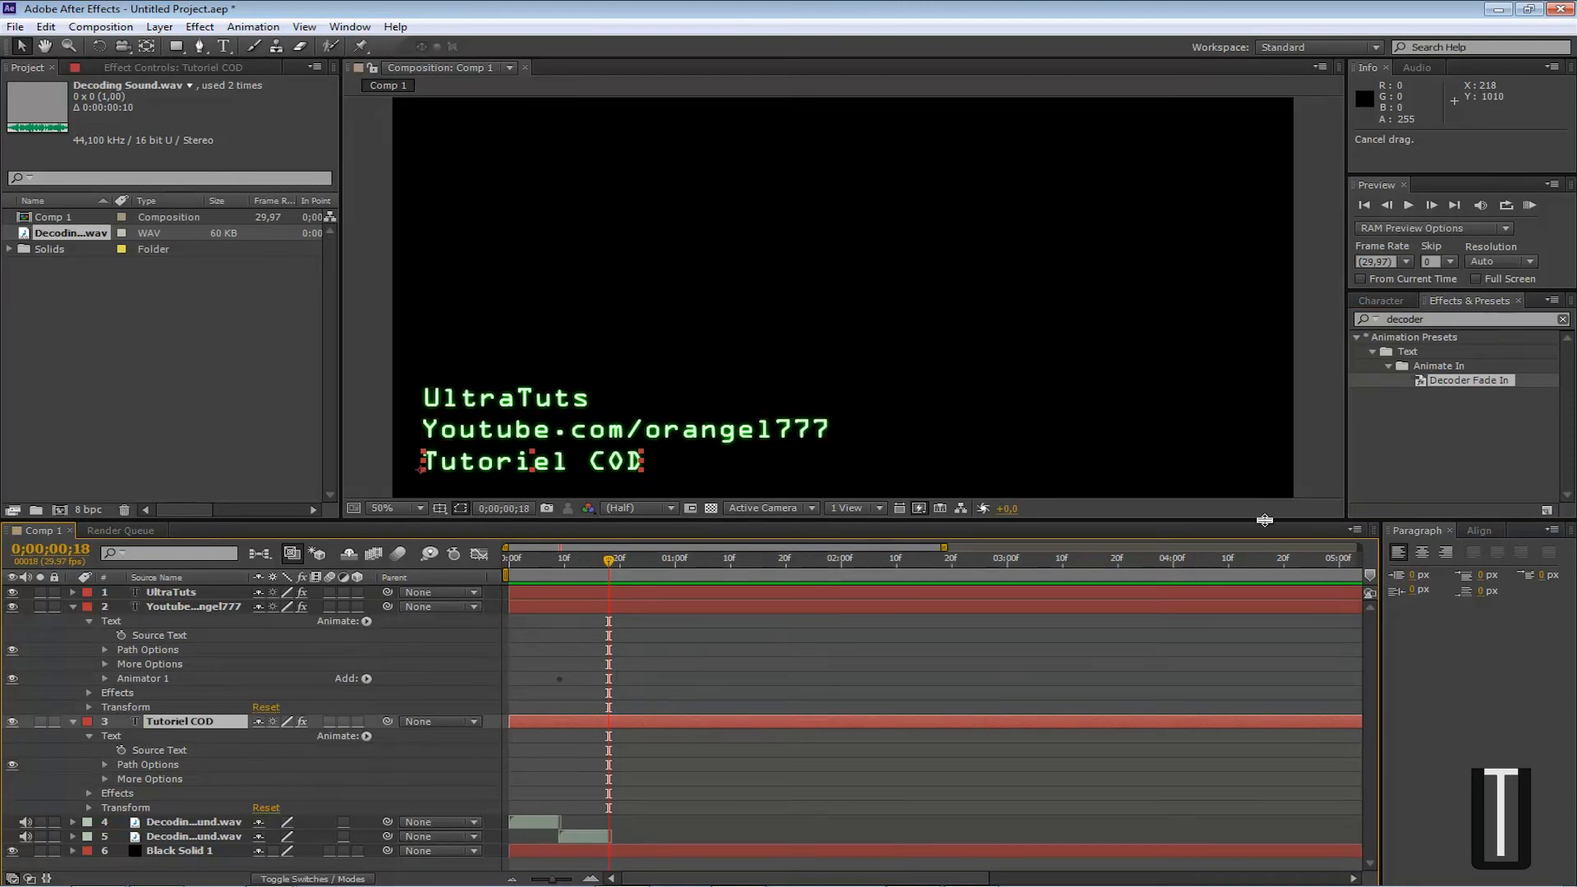
drag(1486, 376, 568, 456)
key(space)
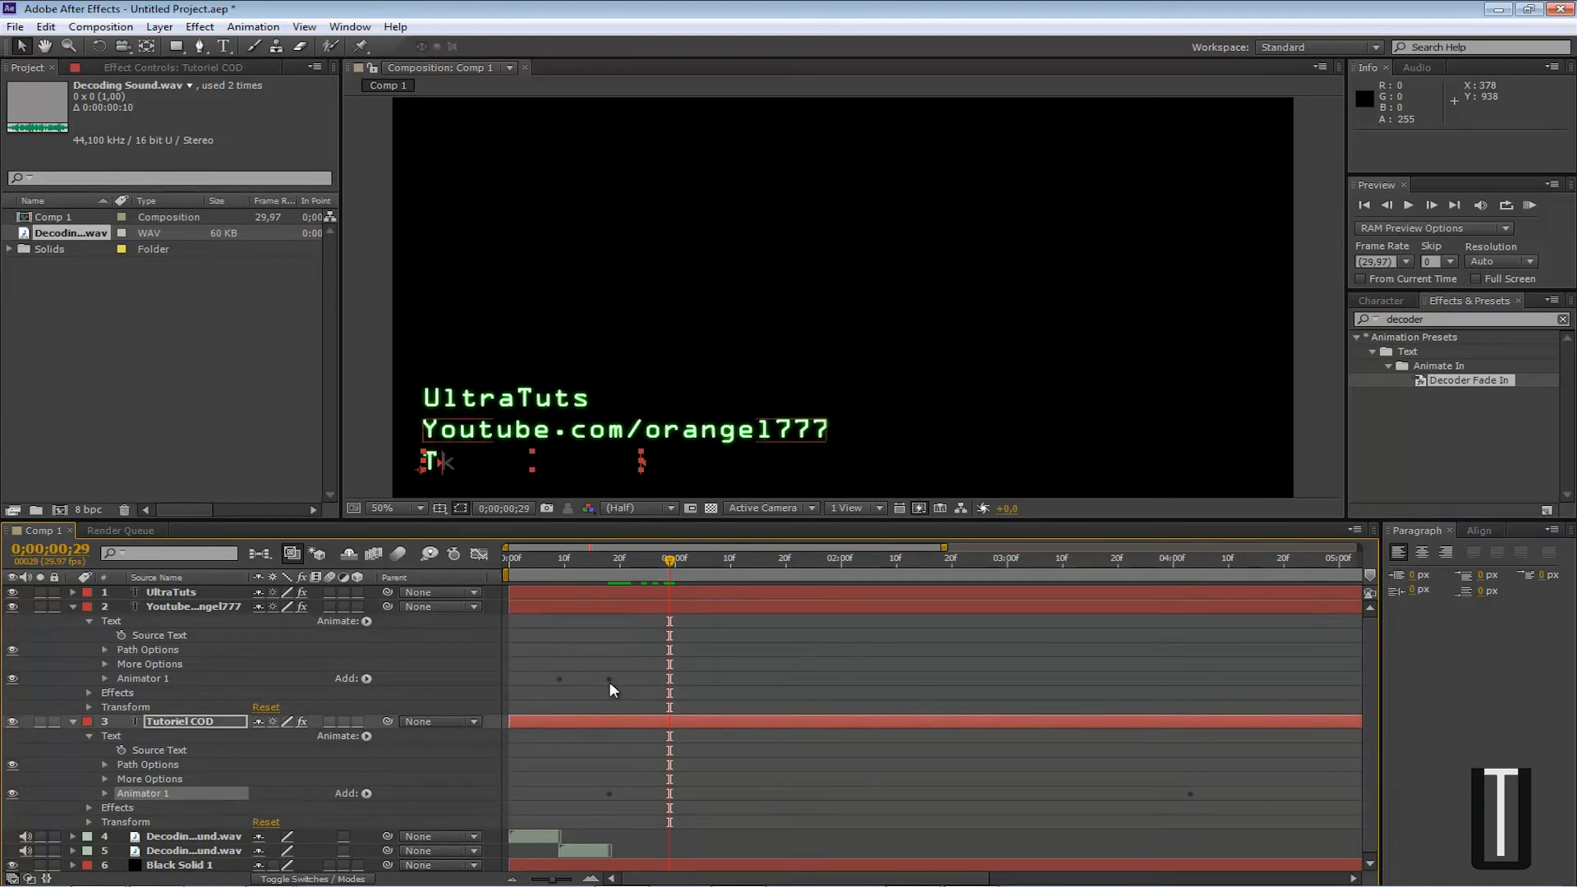
drag(657, 559, 609, 560)
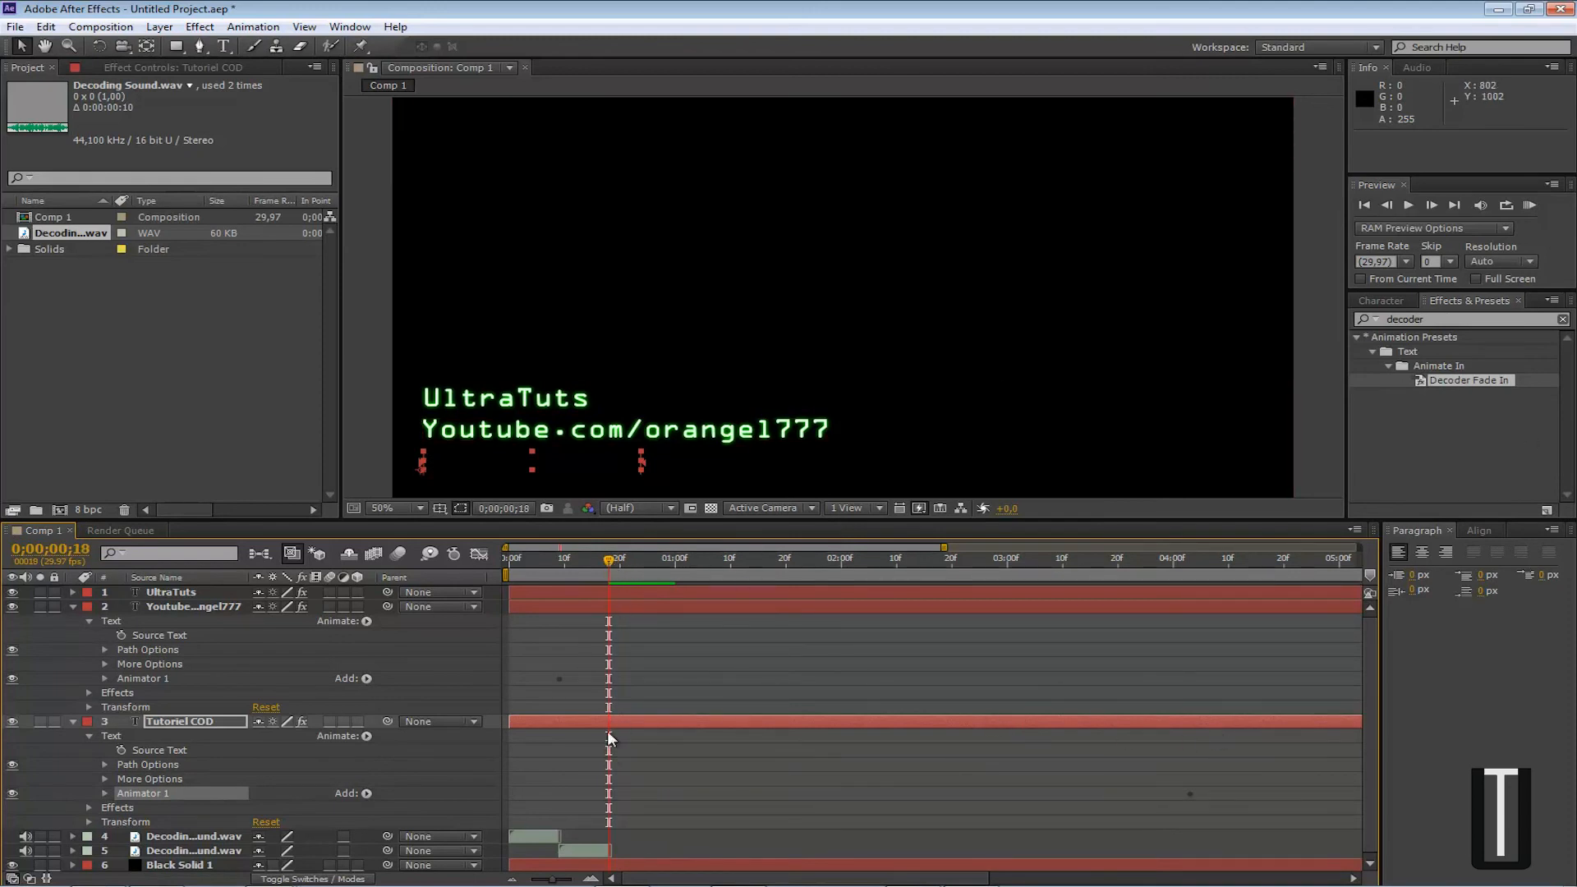
Duplicate the first Decoding Sound.wav layer and shift one copy so it starts at 0;00;00;18
click(173, 835)
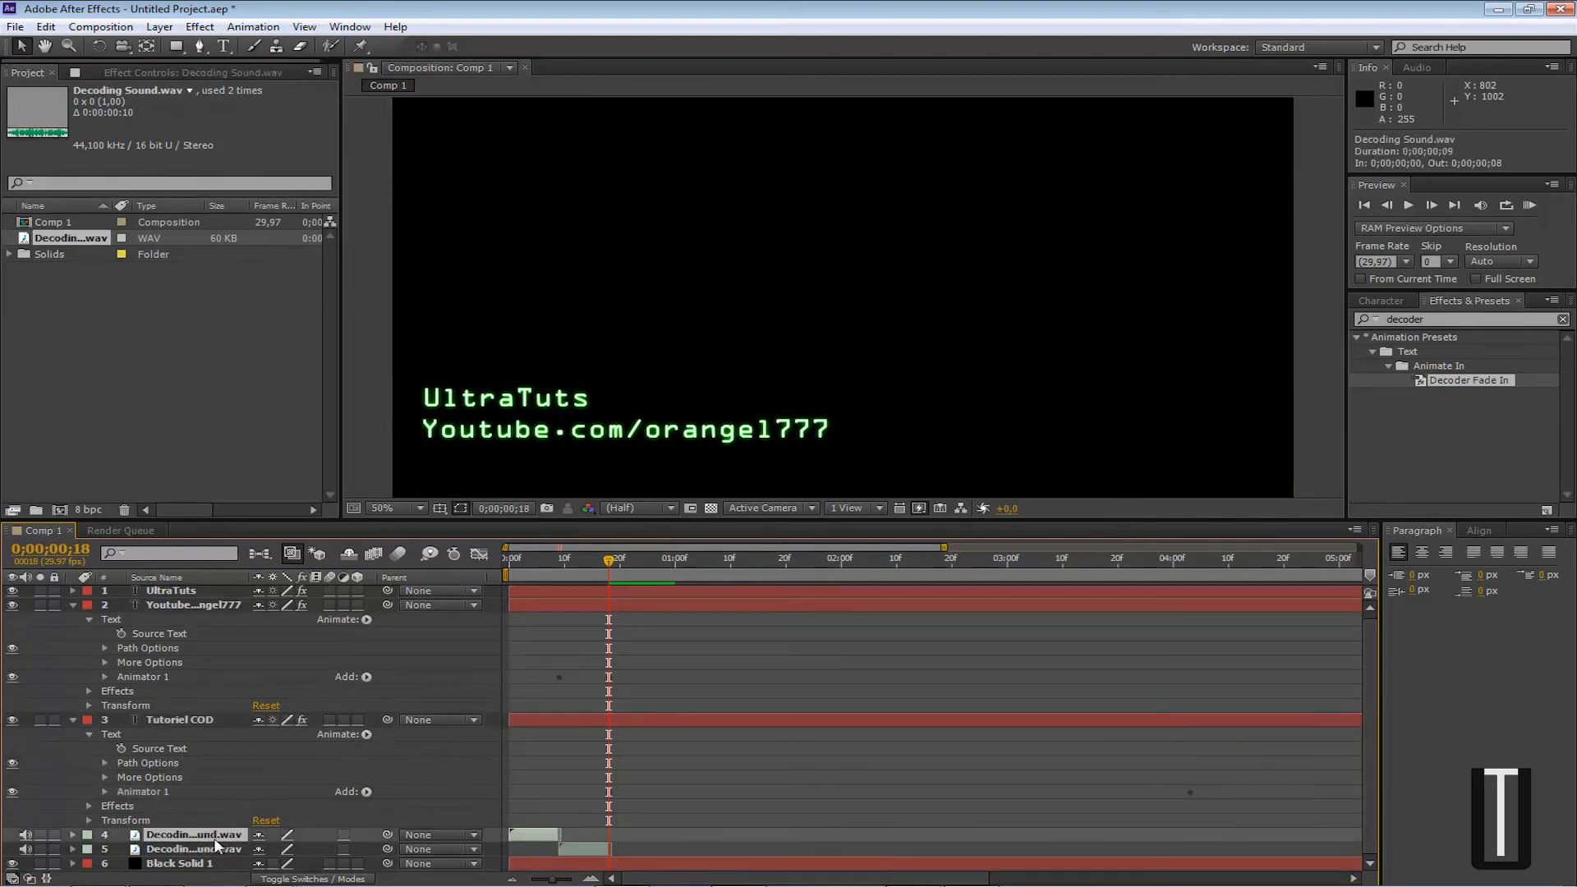
key(ctrl+d)
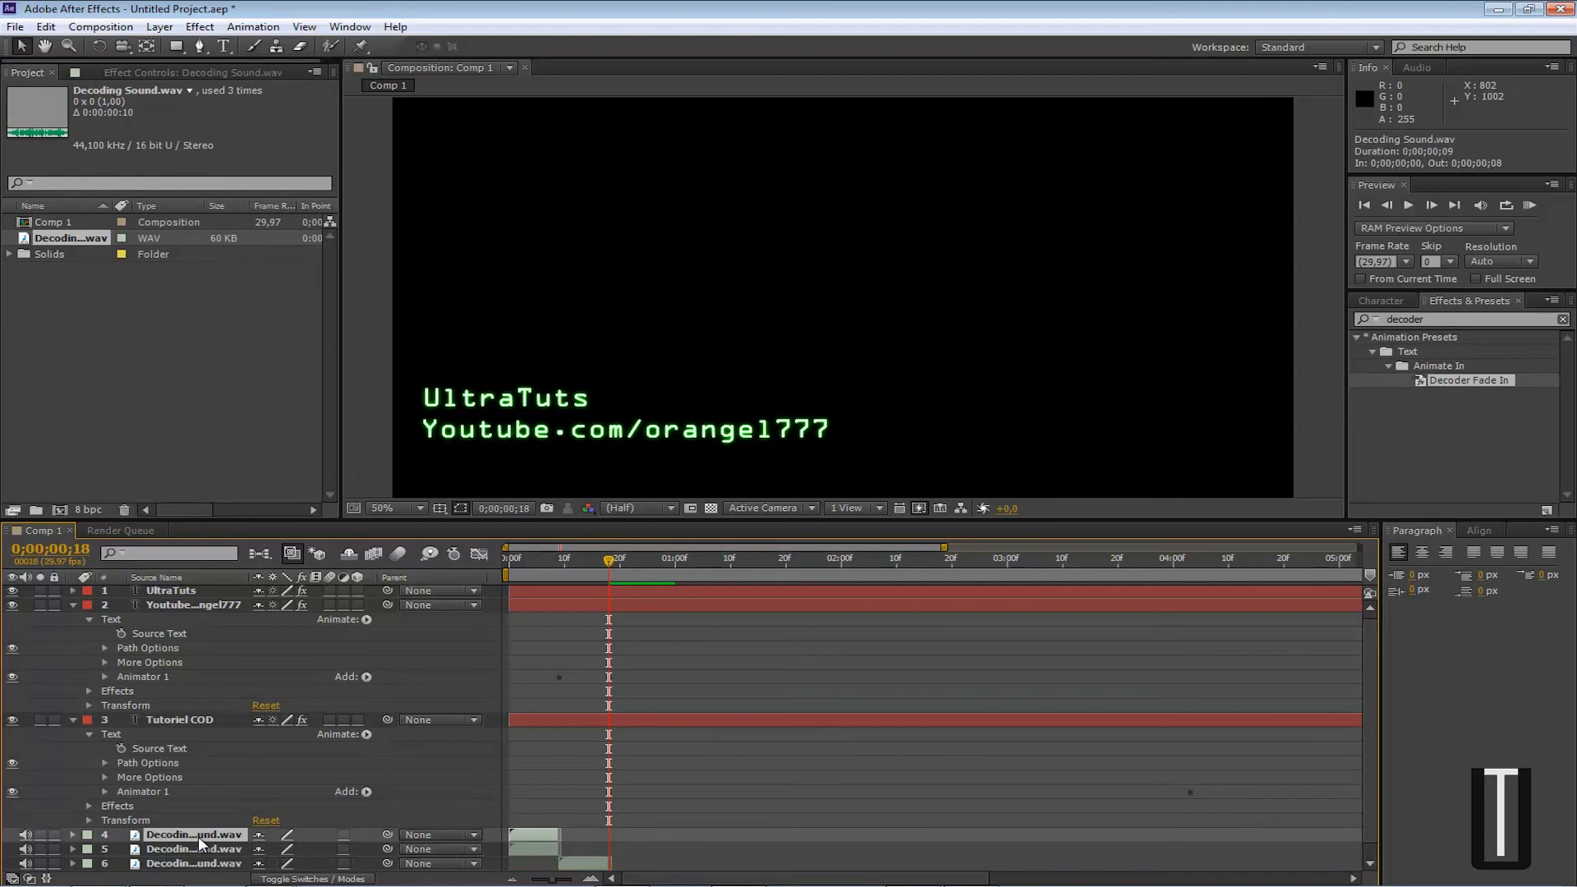
scroll(541, 849, down, 1)
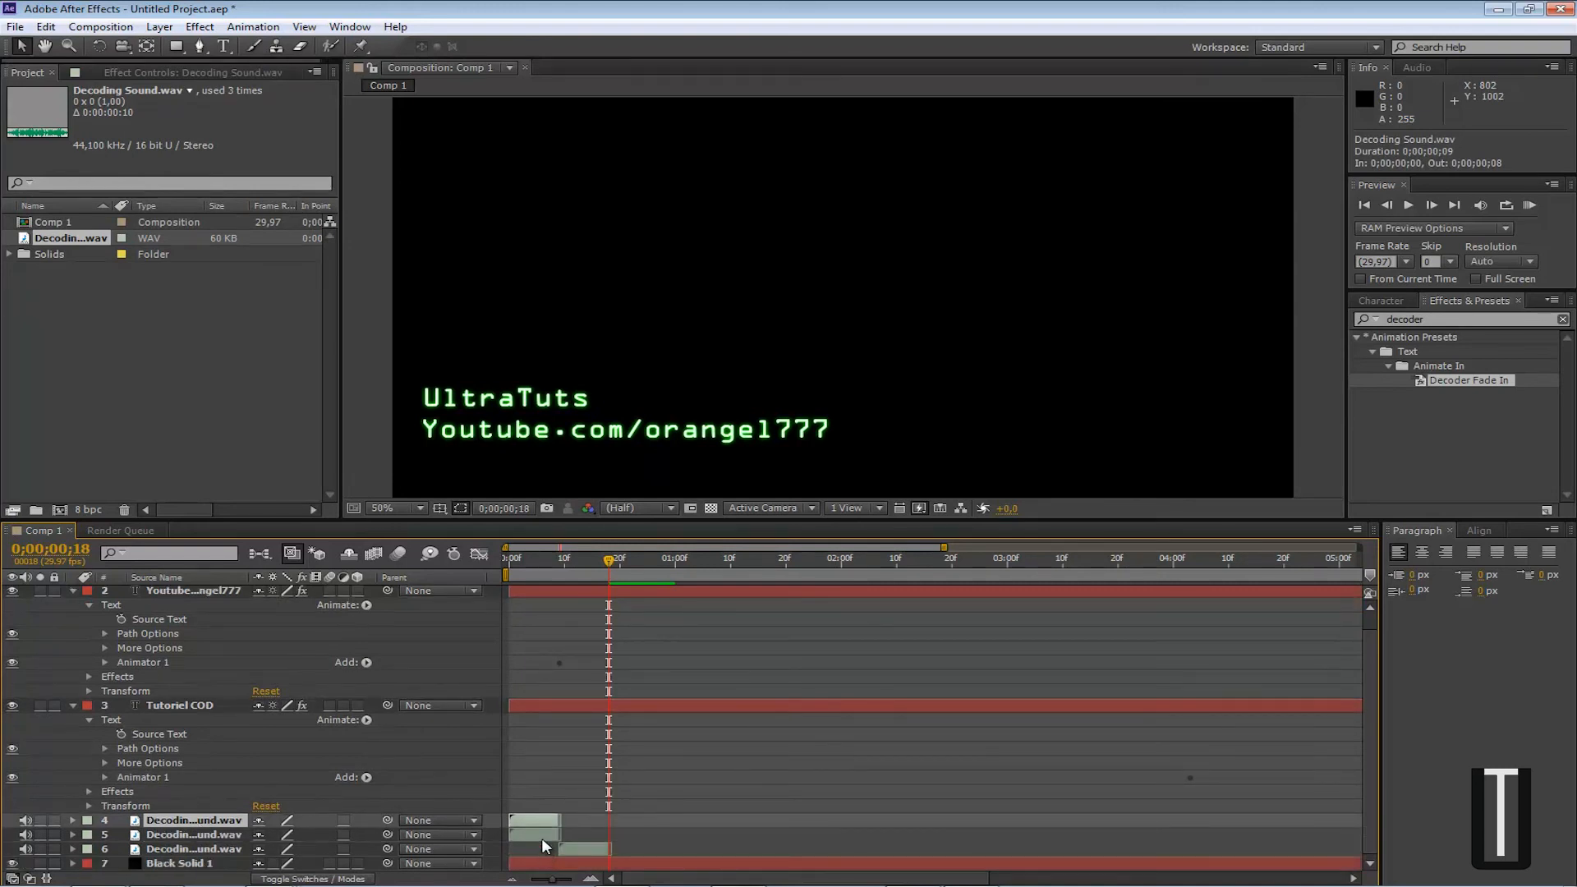
drag(539, 835, 600, 834)
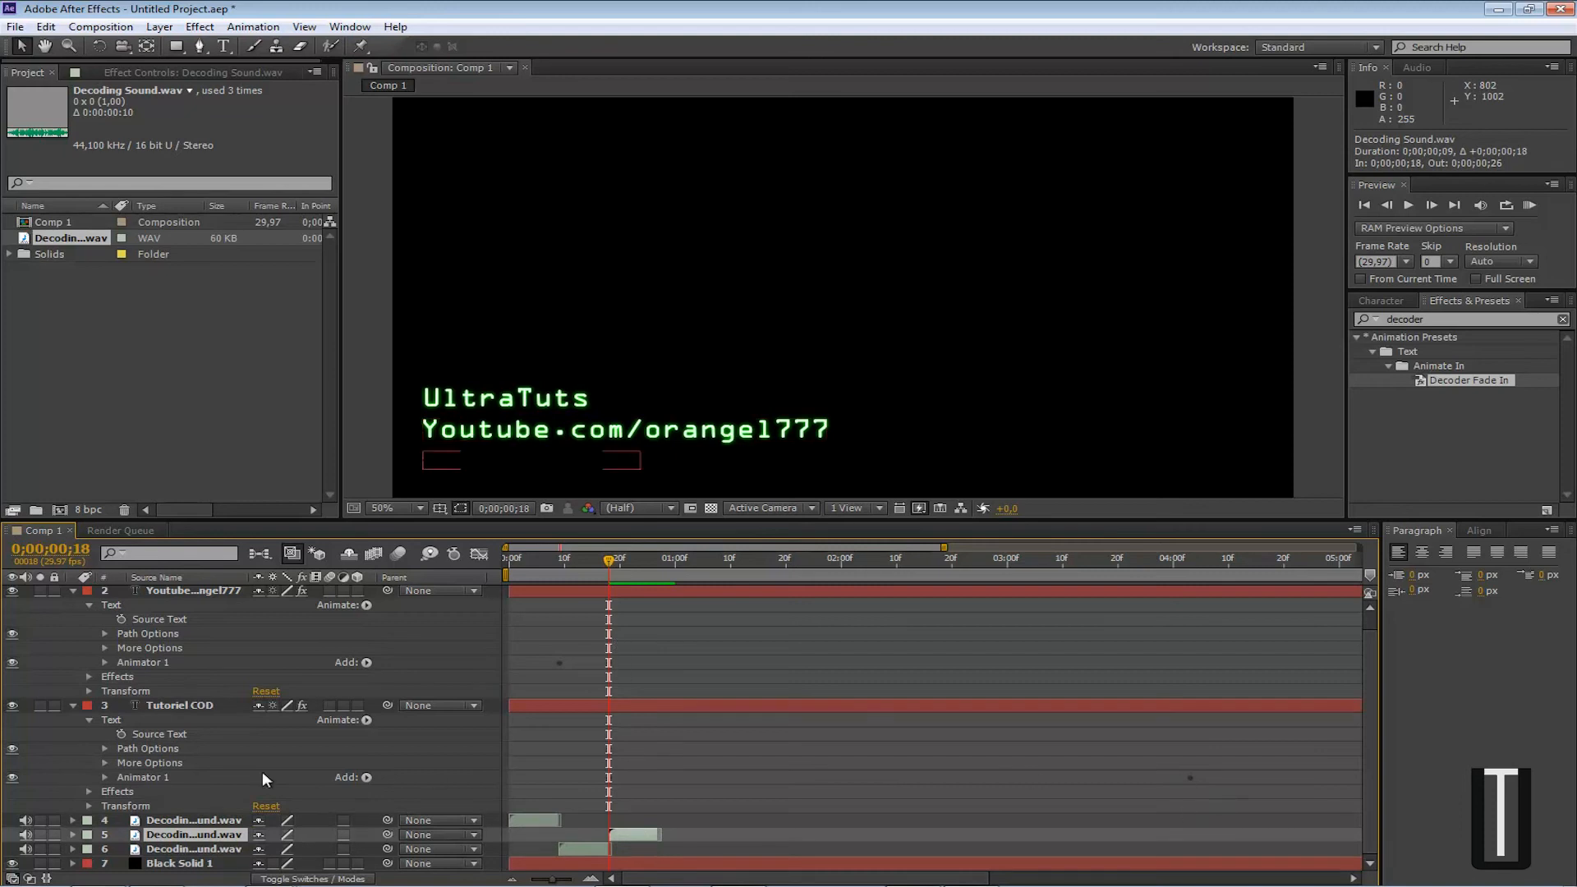
Expand Range Selector 1 of the Tutoriel COD layer and move its last Start keyframe to 0;00;00;27
click(176, 703)
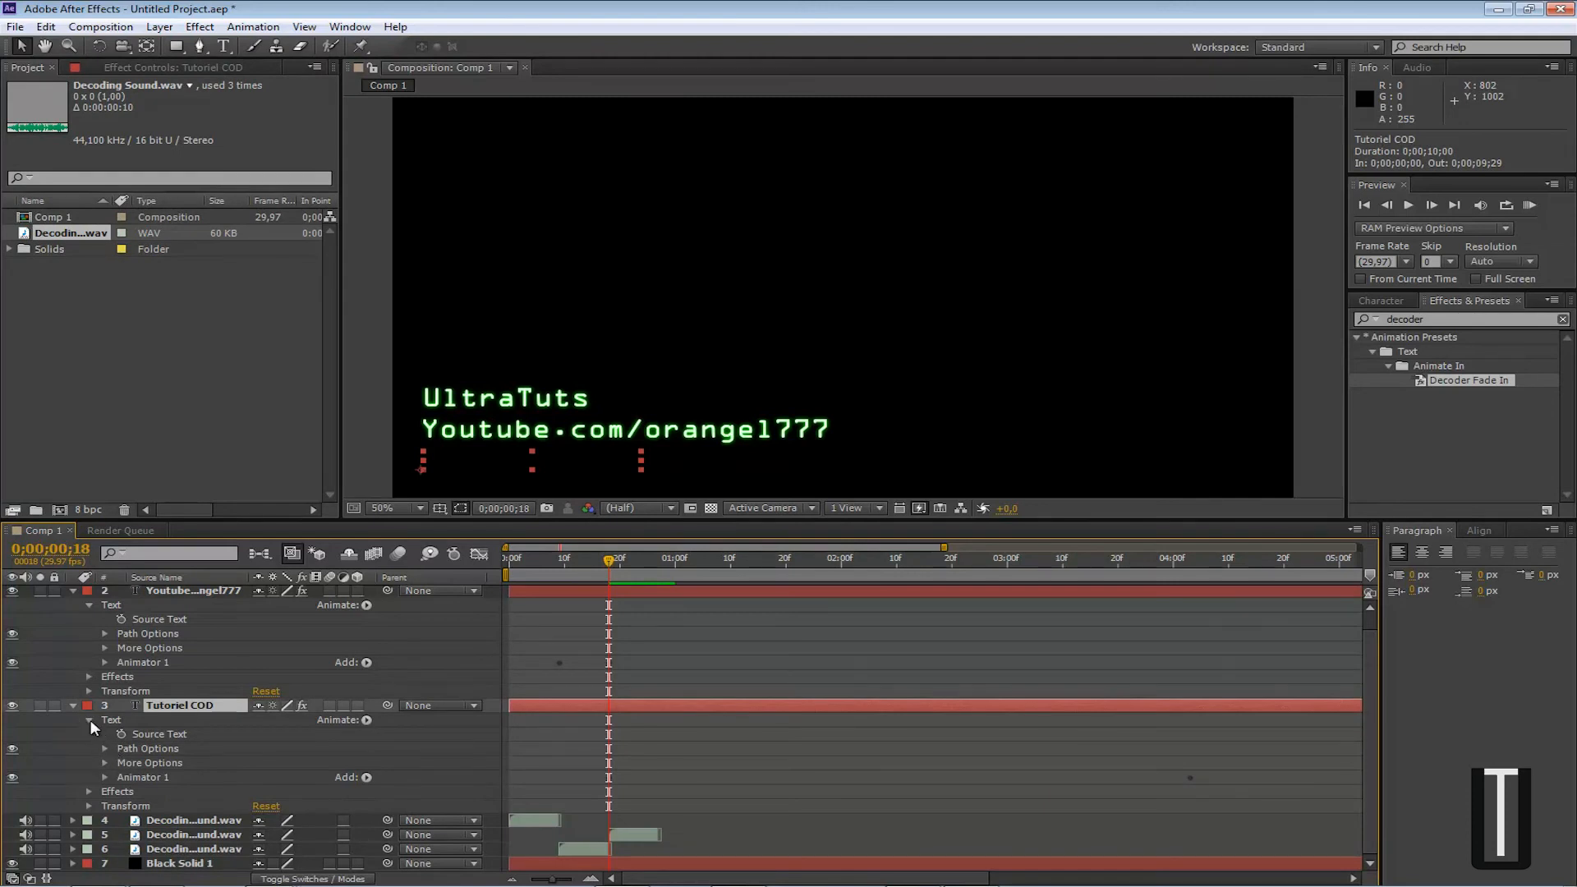
click(102, 776)
scroll(102, 777, down, 2)
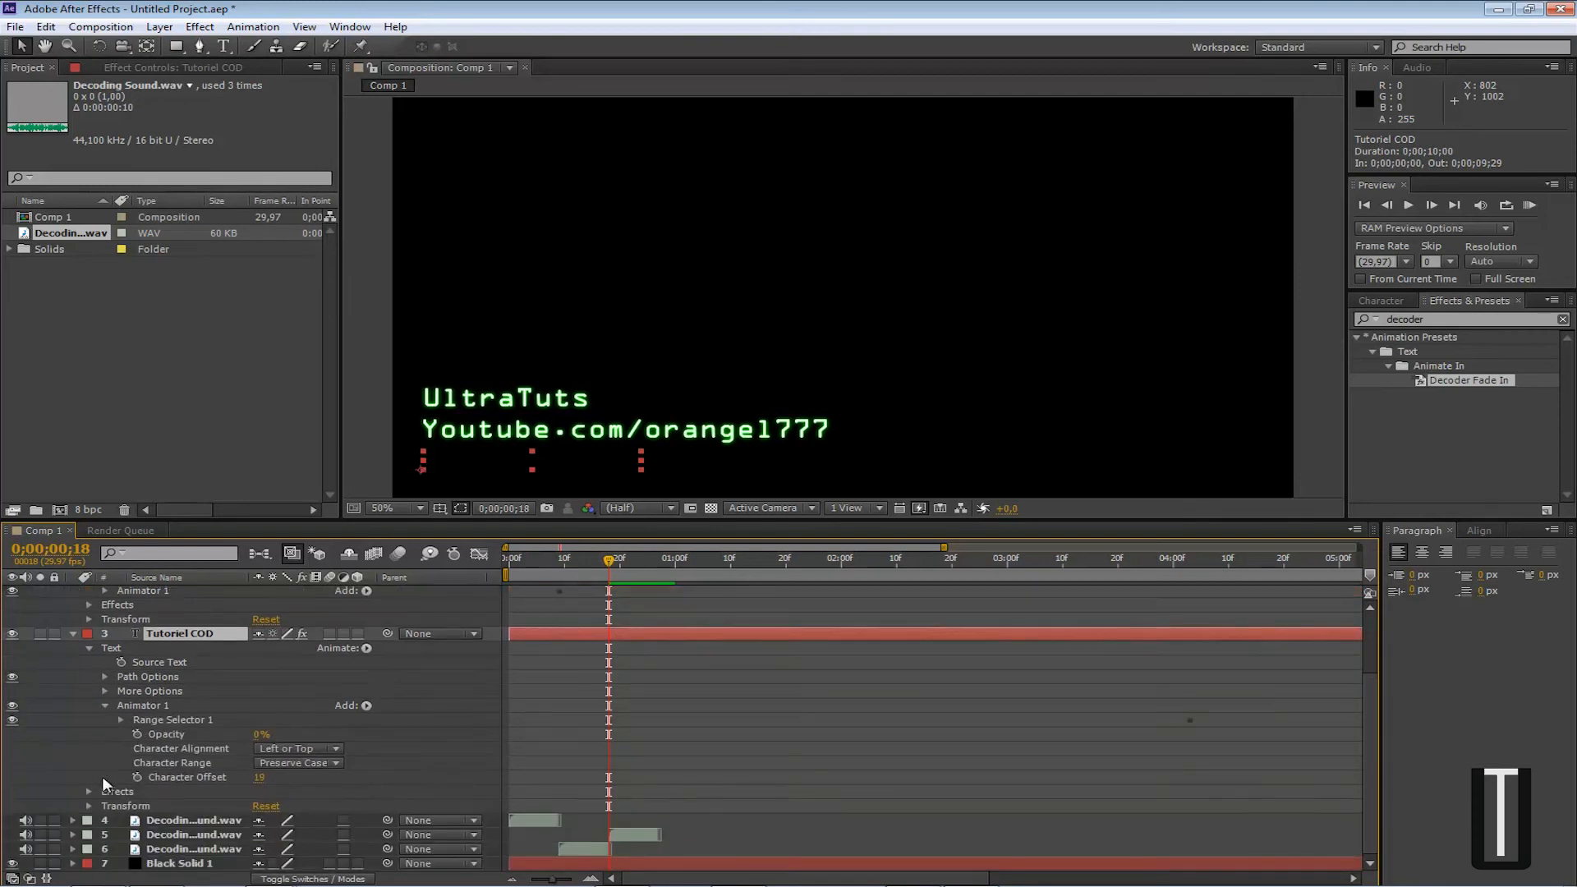
click(121, 720)
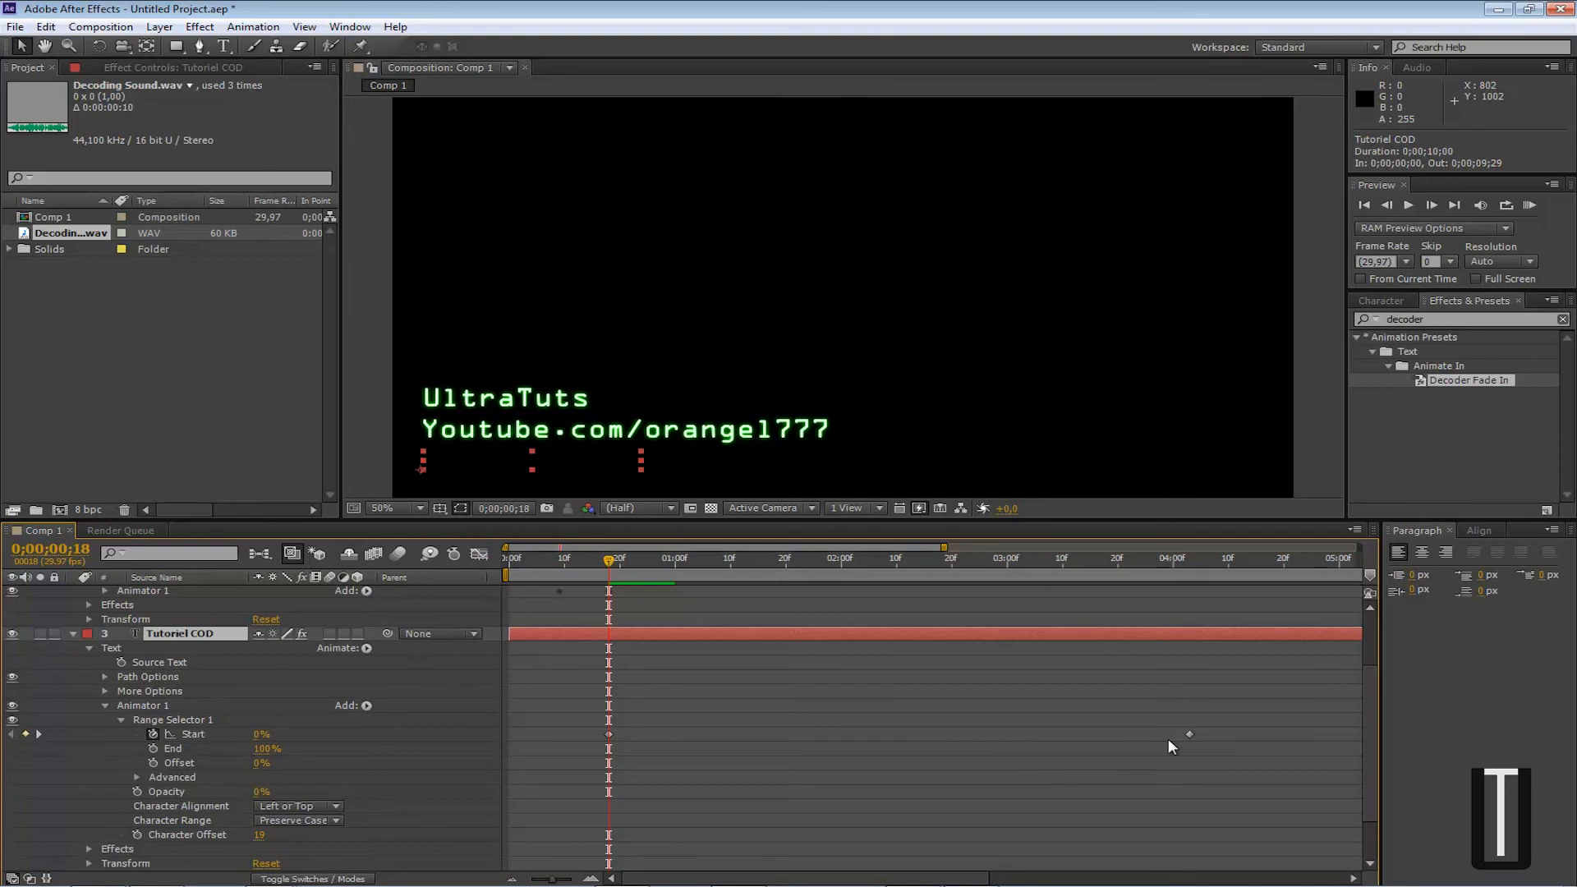
click(1191, 734)
scroll(844, 751, down, 2)
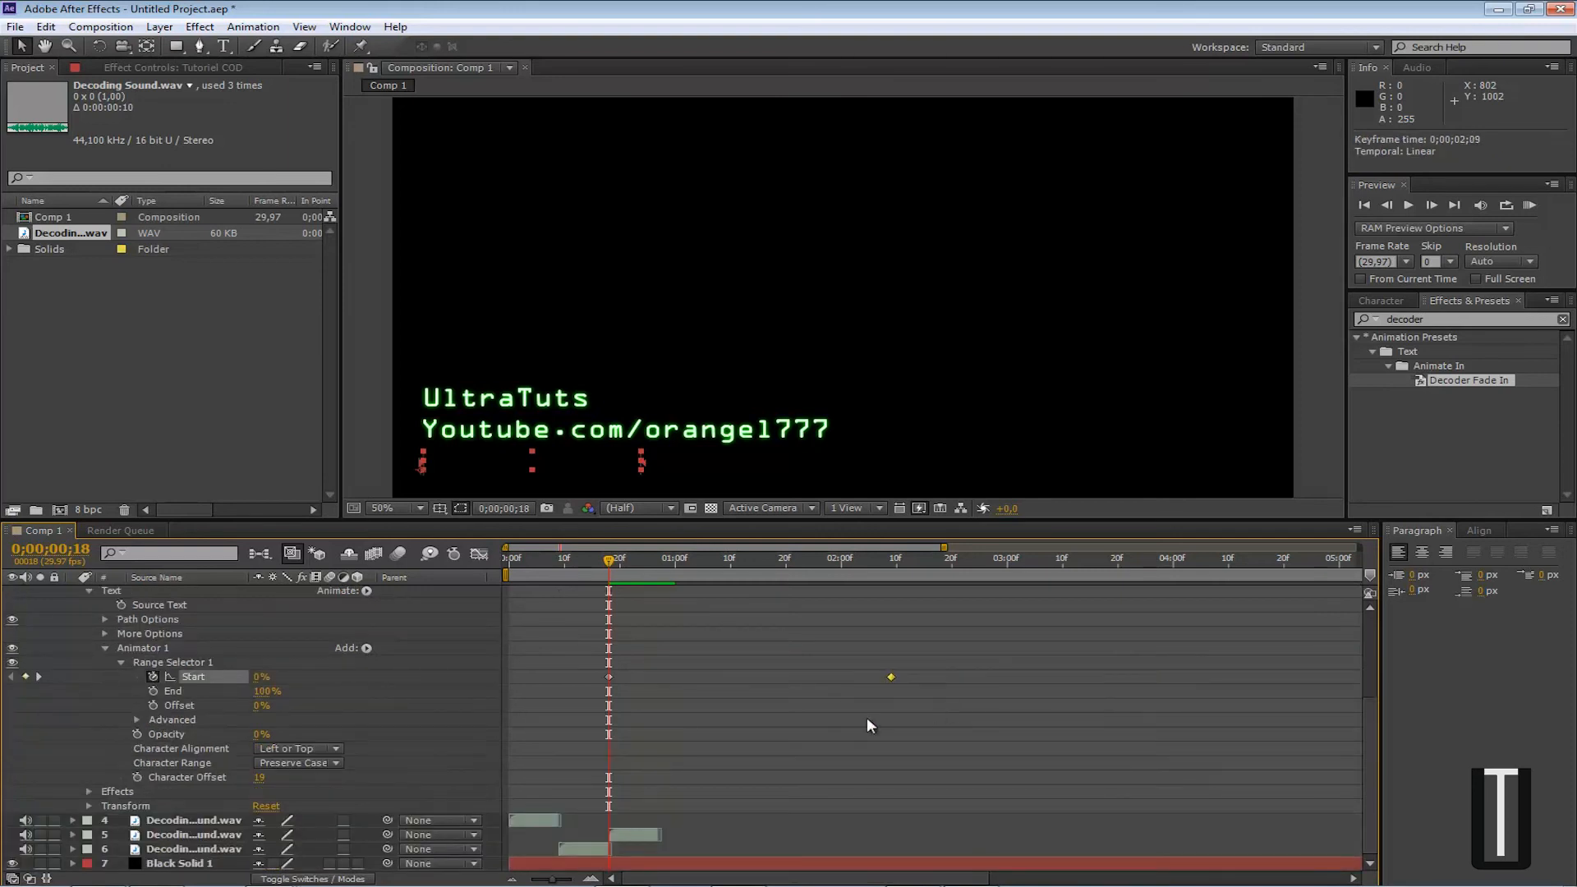
drag(653, 769, 650, 827)
drag(661, 838, 662, 839)
Collapse the properties of the Tutoriel COD and Youtube.com/orangel777 layers
scroll(161, 654, up, 4)
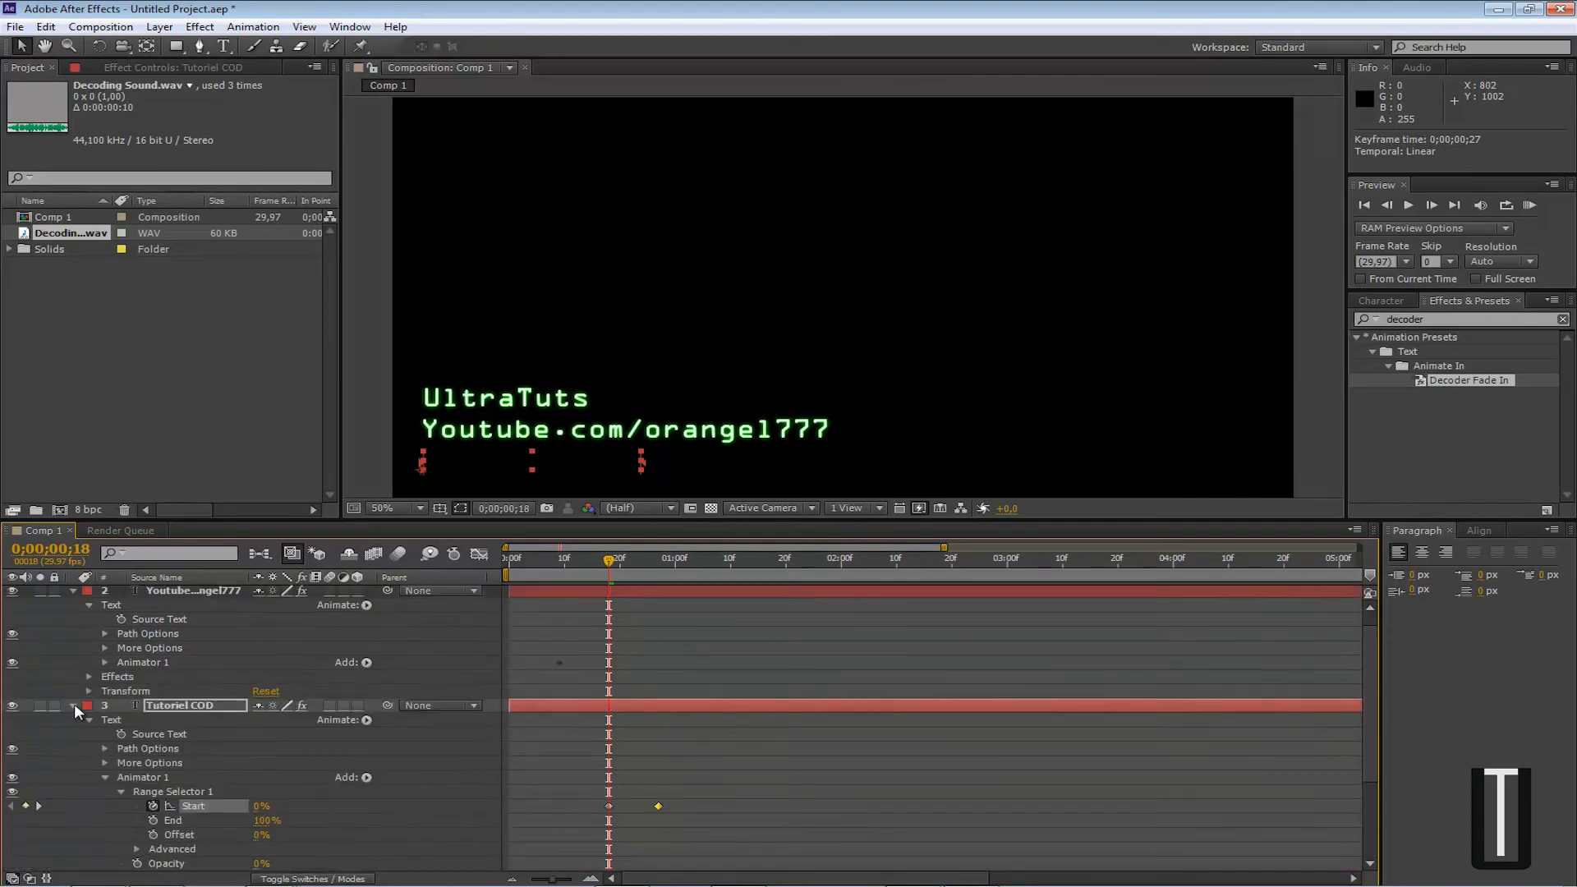
click(72, 720)
click(72, 606)
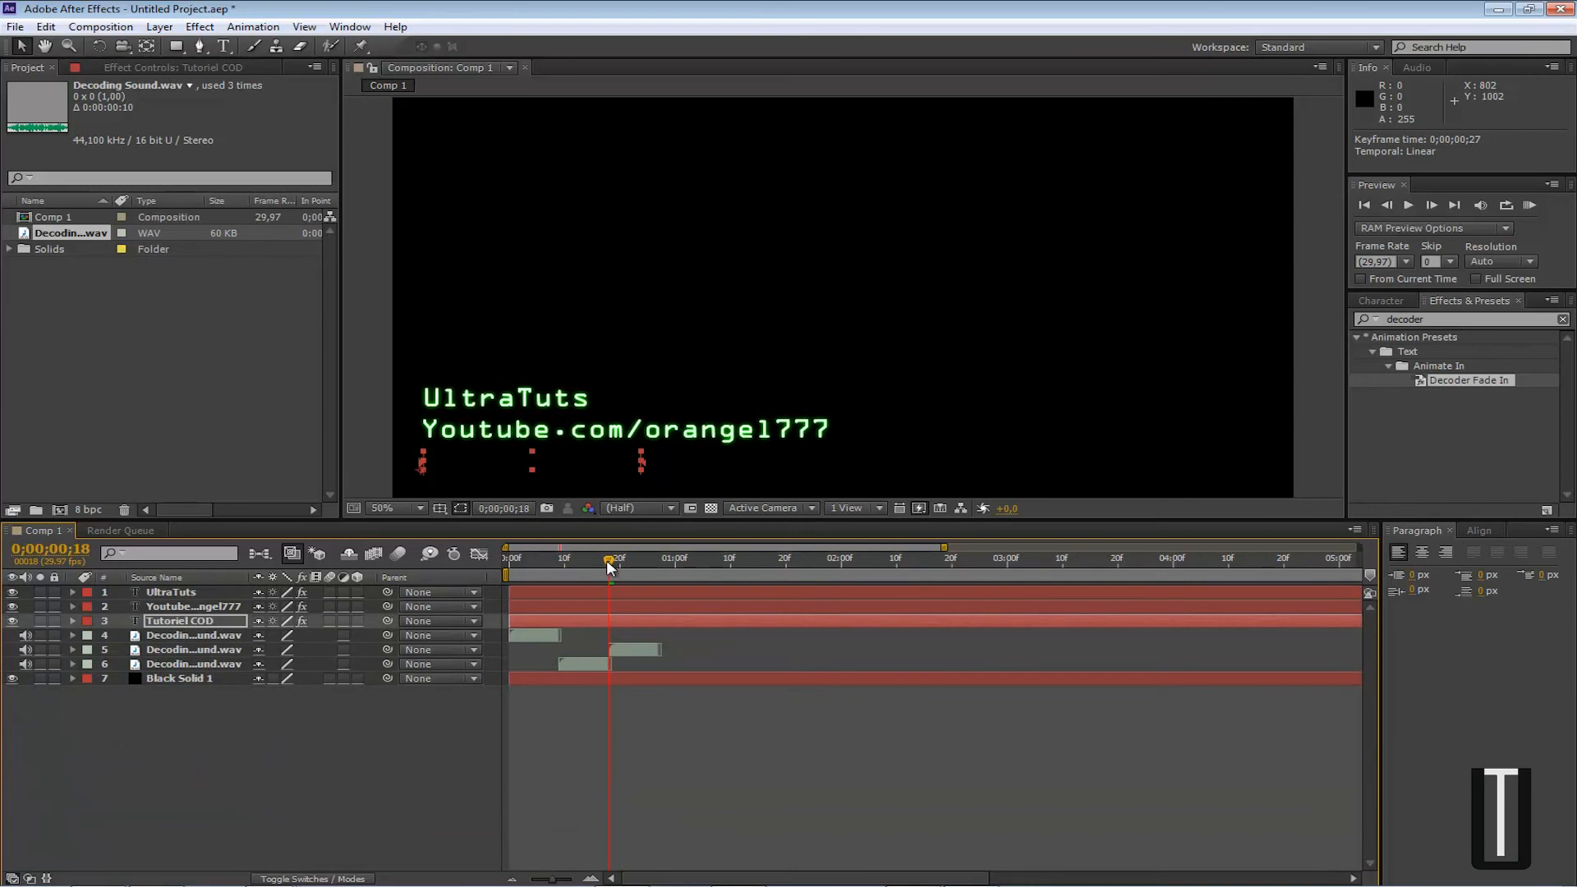
Play the RAM preview twice from 0;00;00;00 to check all three lines decoding with the sound
drag(609, 560, 468, 564)
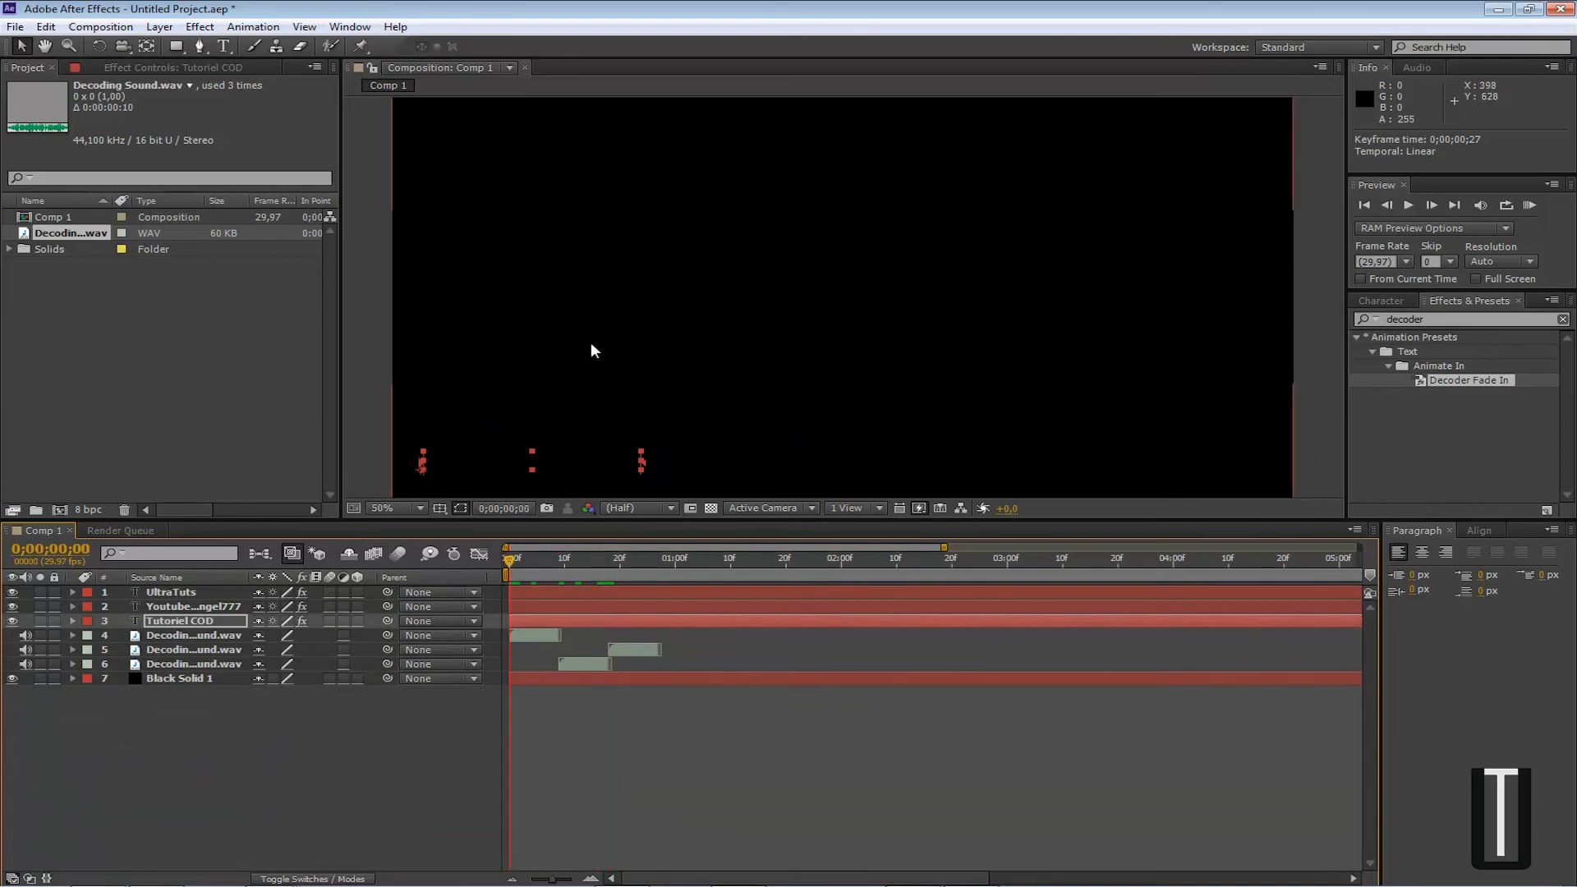
click(1531, 206)
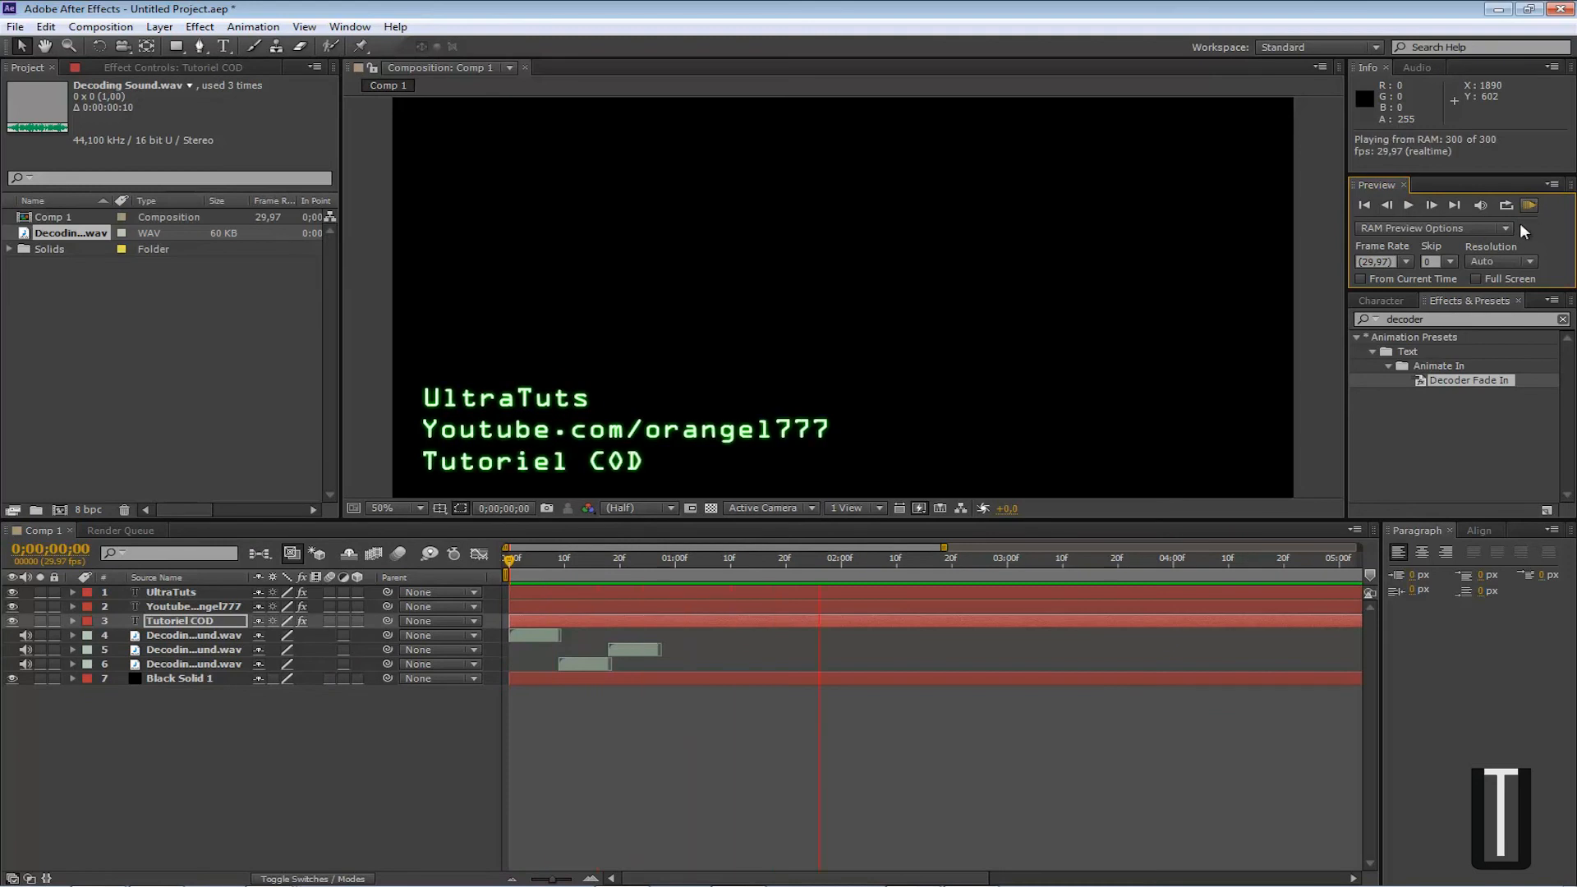
click(1530, 204)
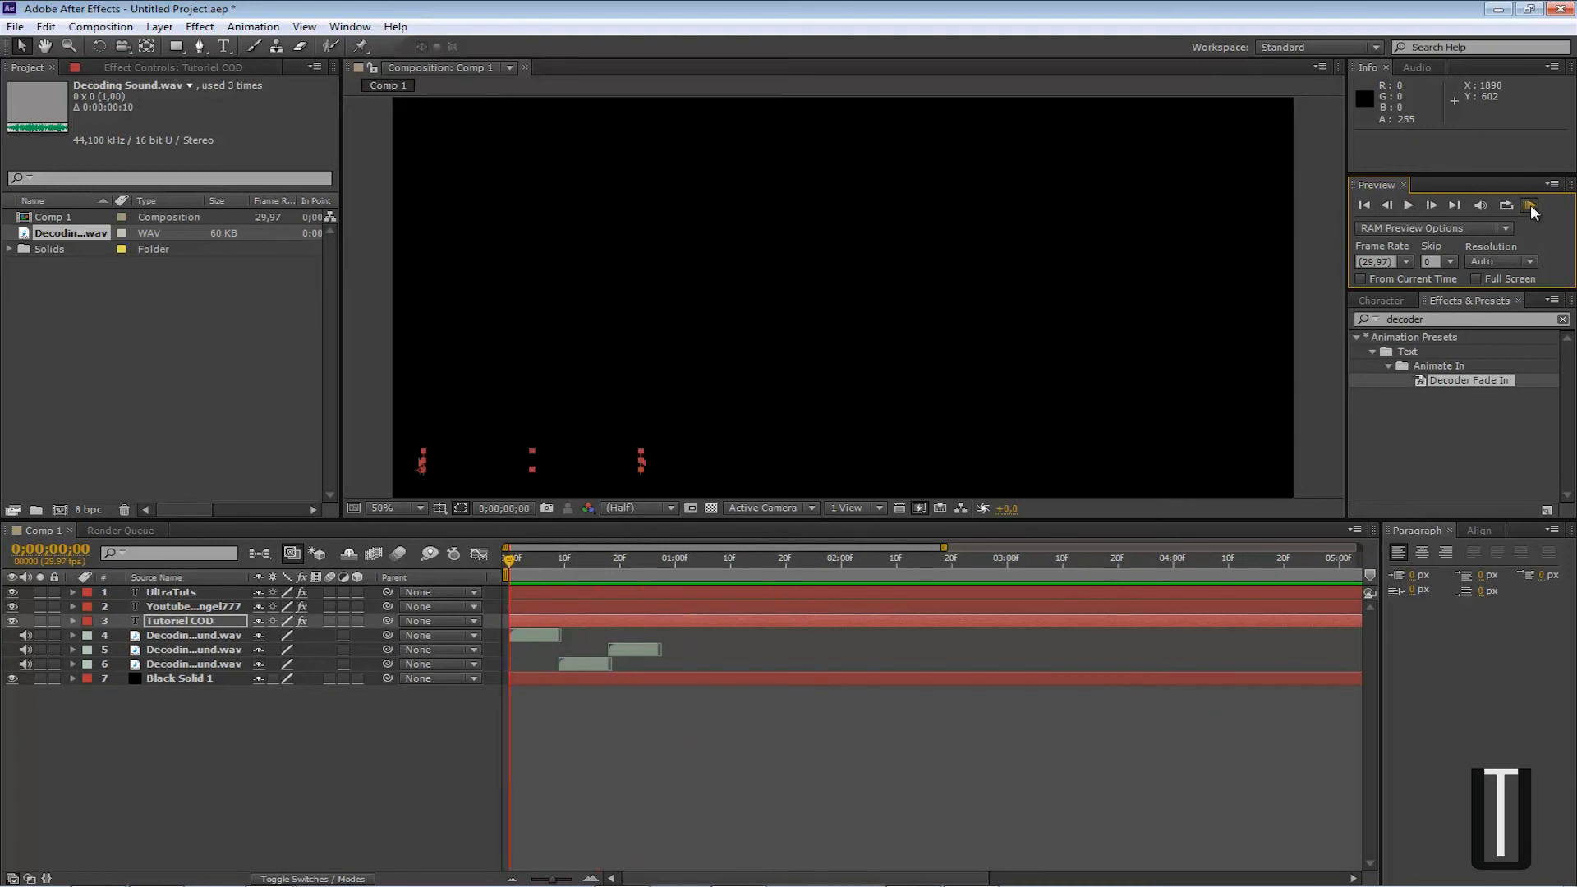
click(1530, 205)
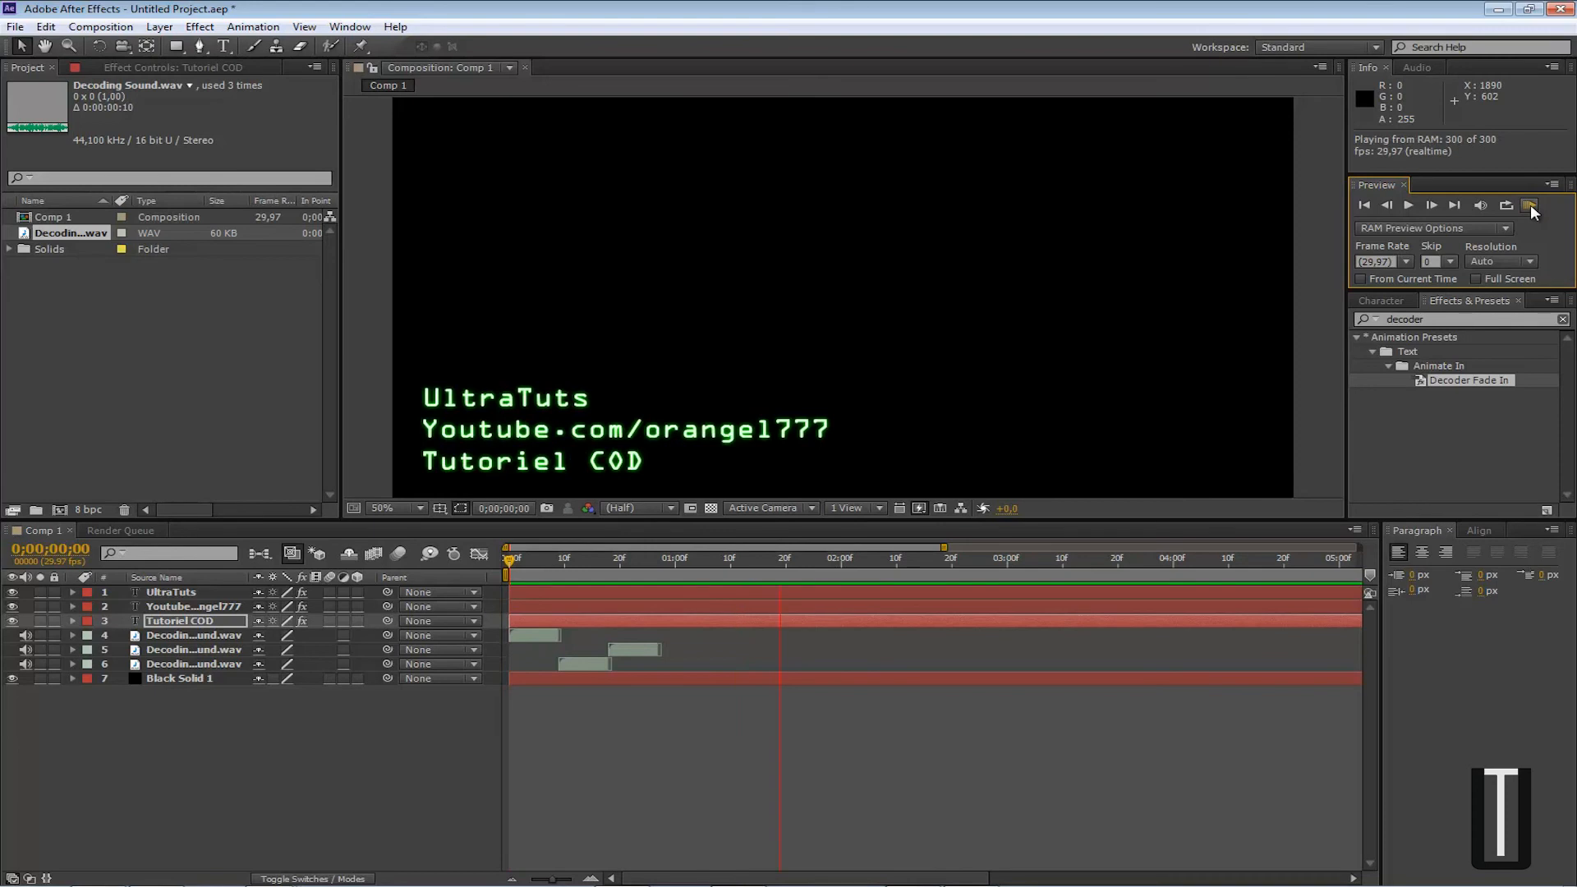
click(1530, 204)
Move the current time to 0;00;02;00 and search the effects and presets for "fade out"
drag(511, 555, 850, 569)
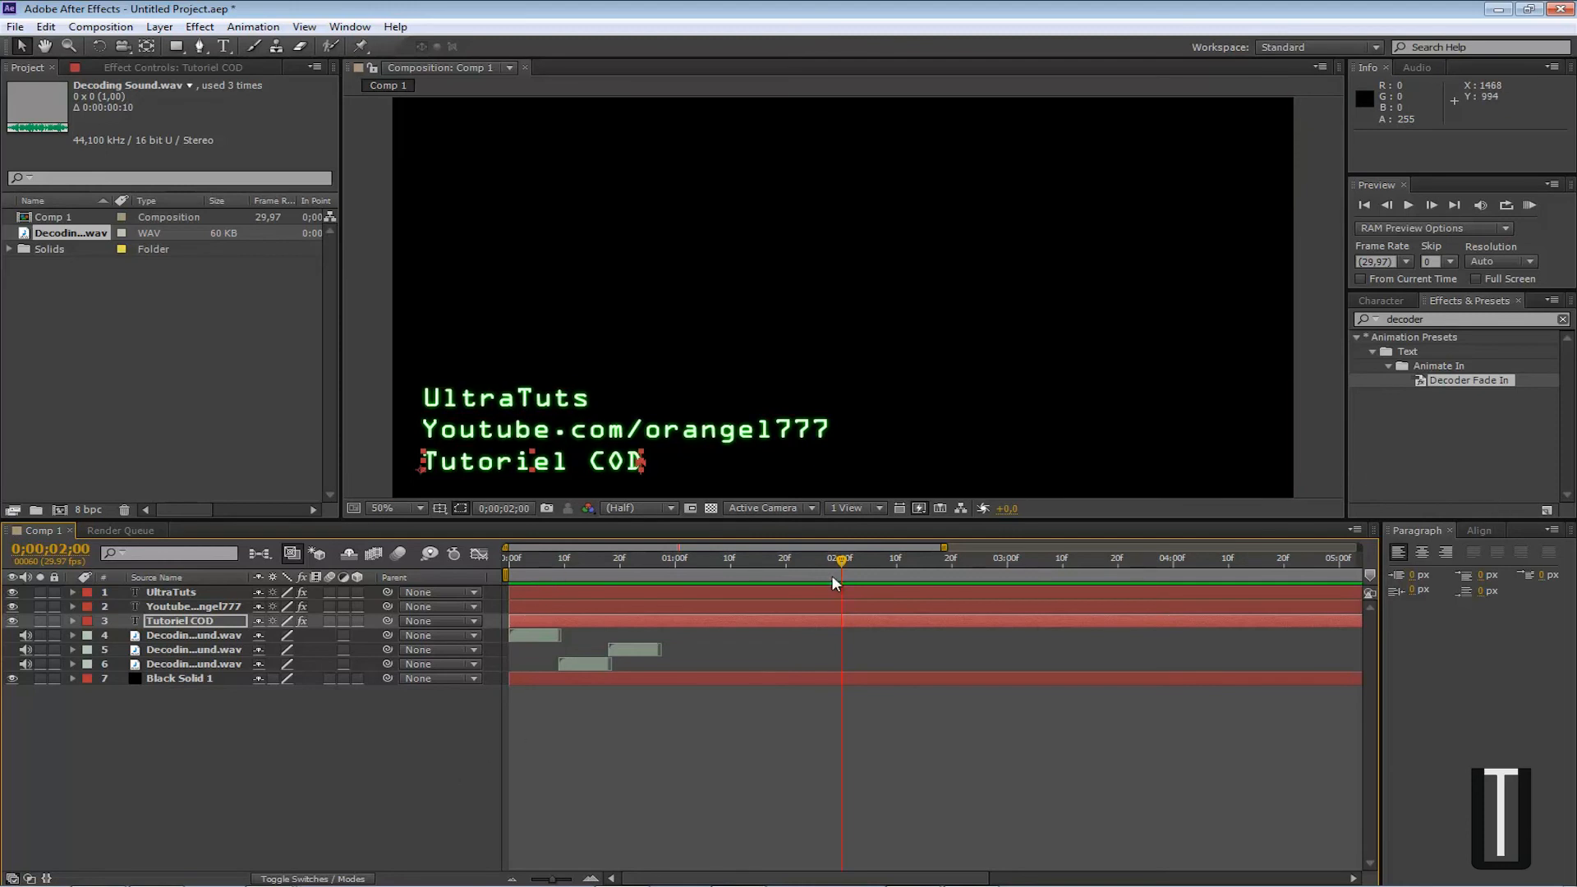
key(ctrl+5)
text(f)
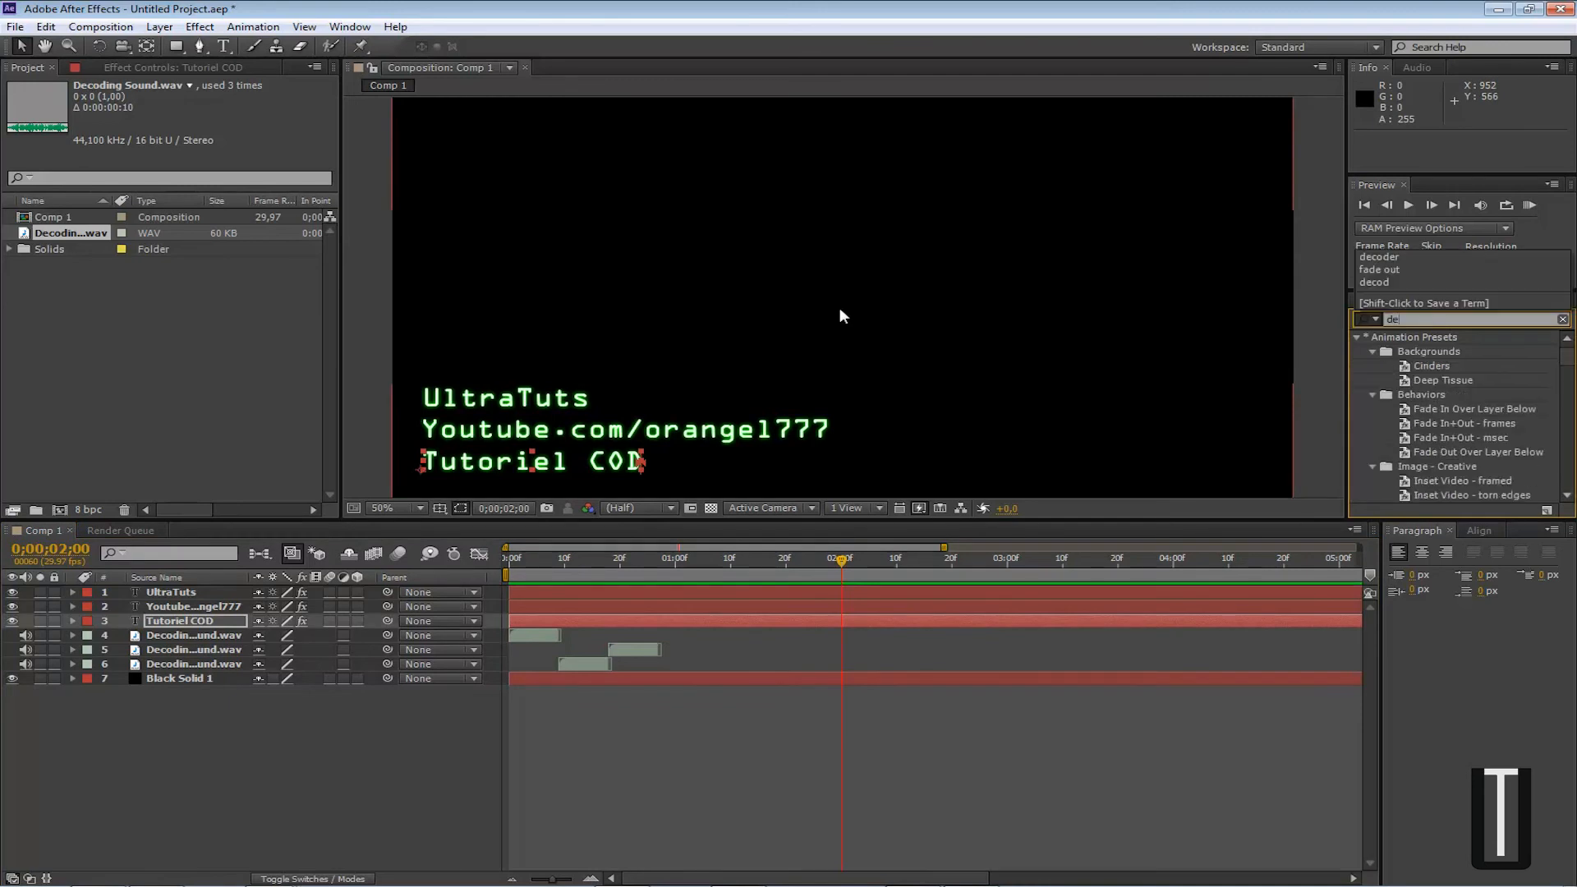
text(ade out)
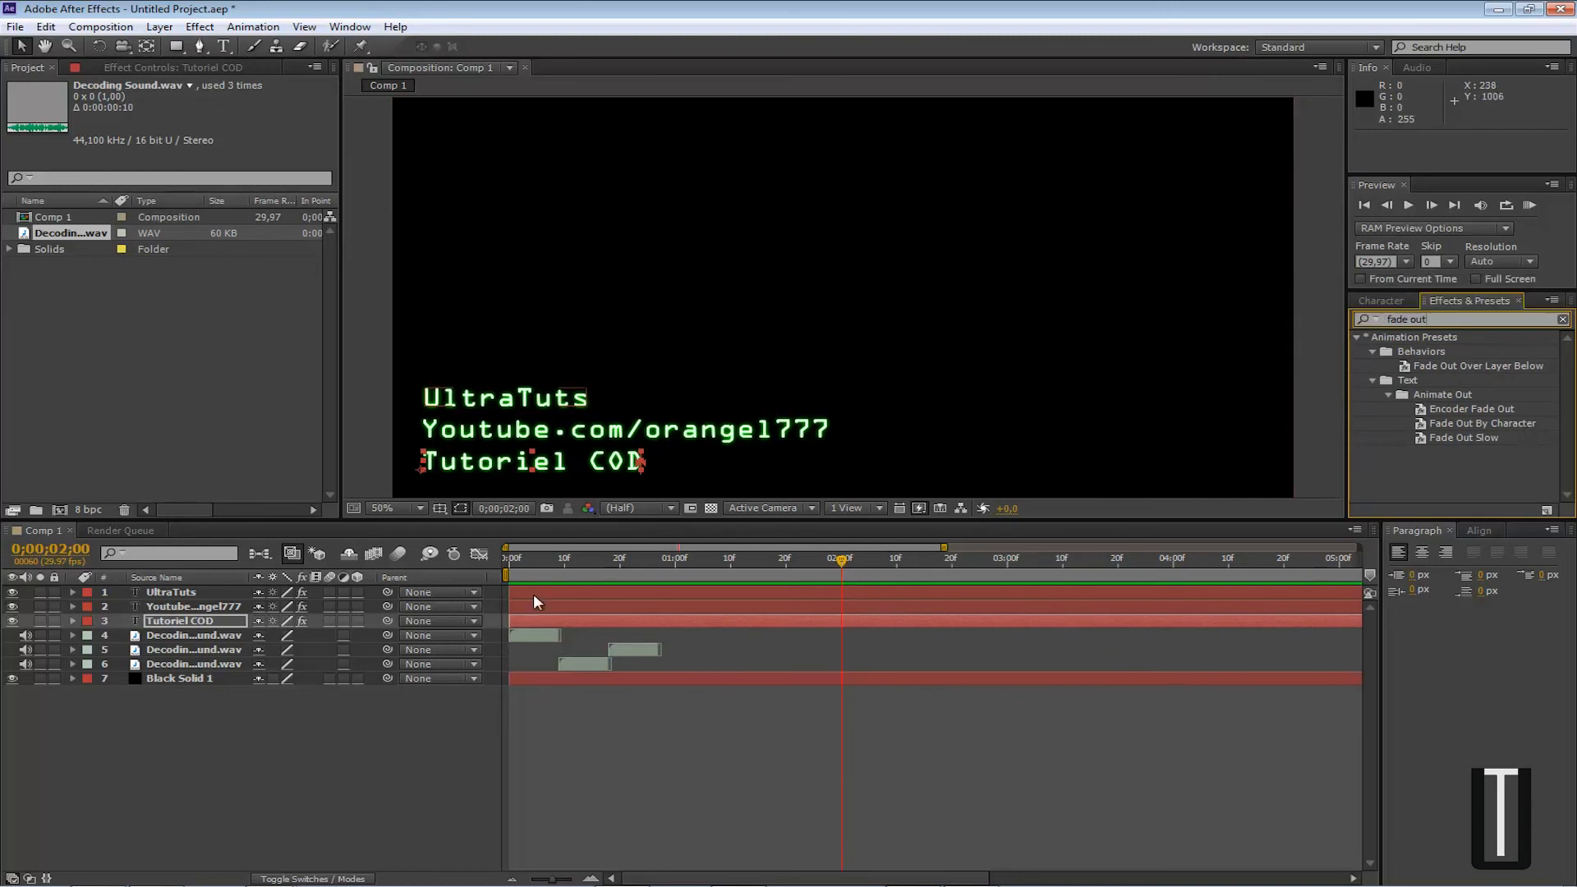
Try to apply the Fade Out By Character preset to the UltraTuts layer in the timeline and check its text animators
drag(1460, 420, 159, 589)
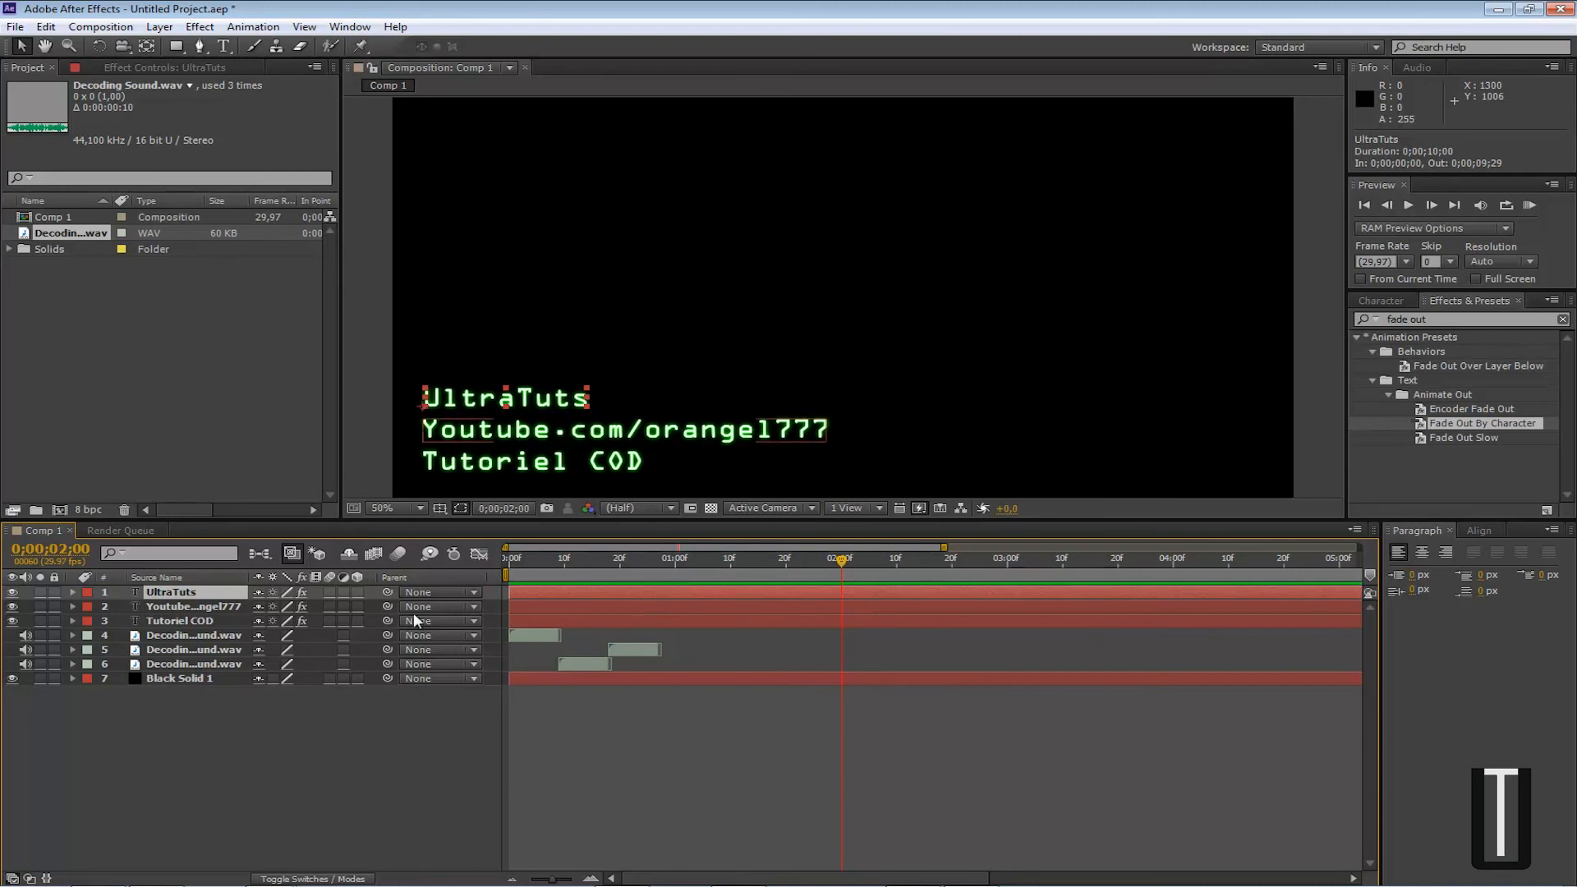
drag(830, 559, 501, 564)
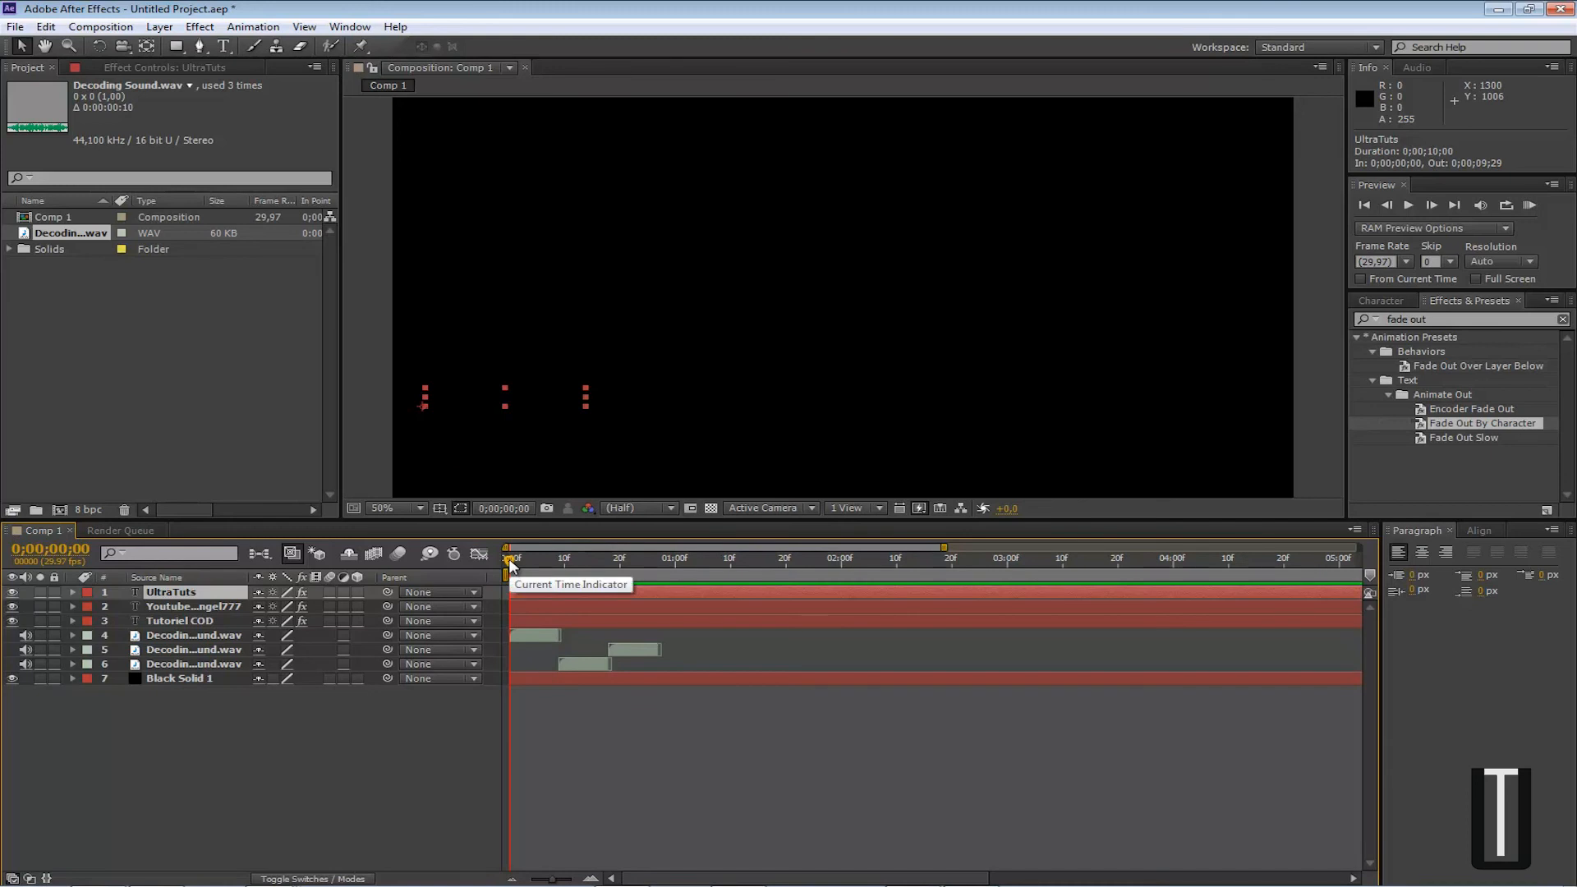
drag(509, 565, 811, 567)
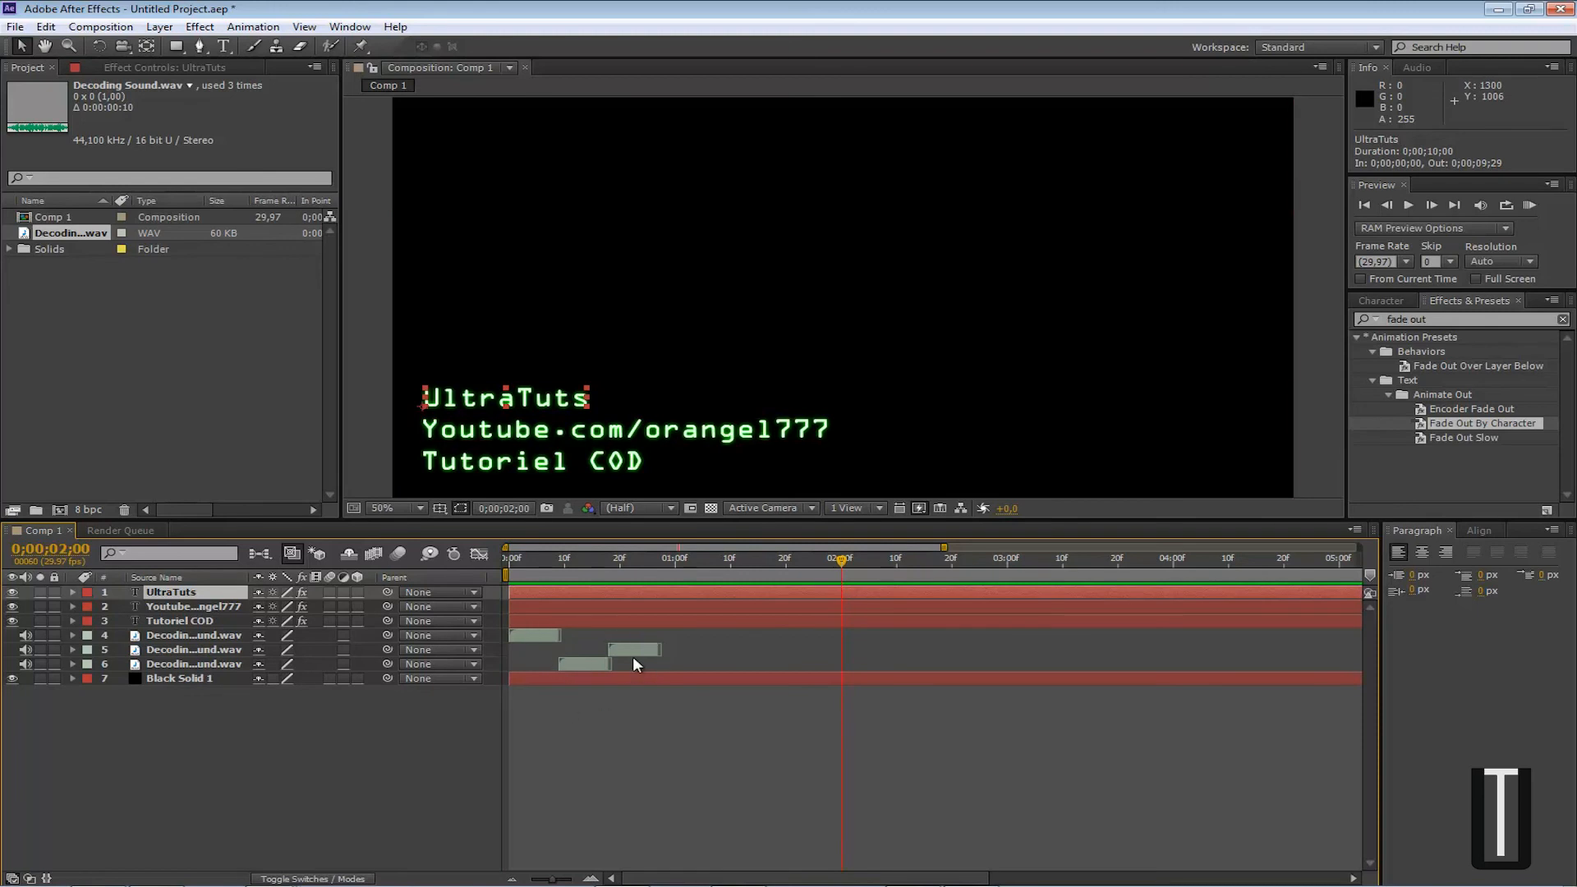
click(73, 592)
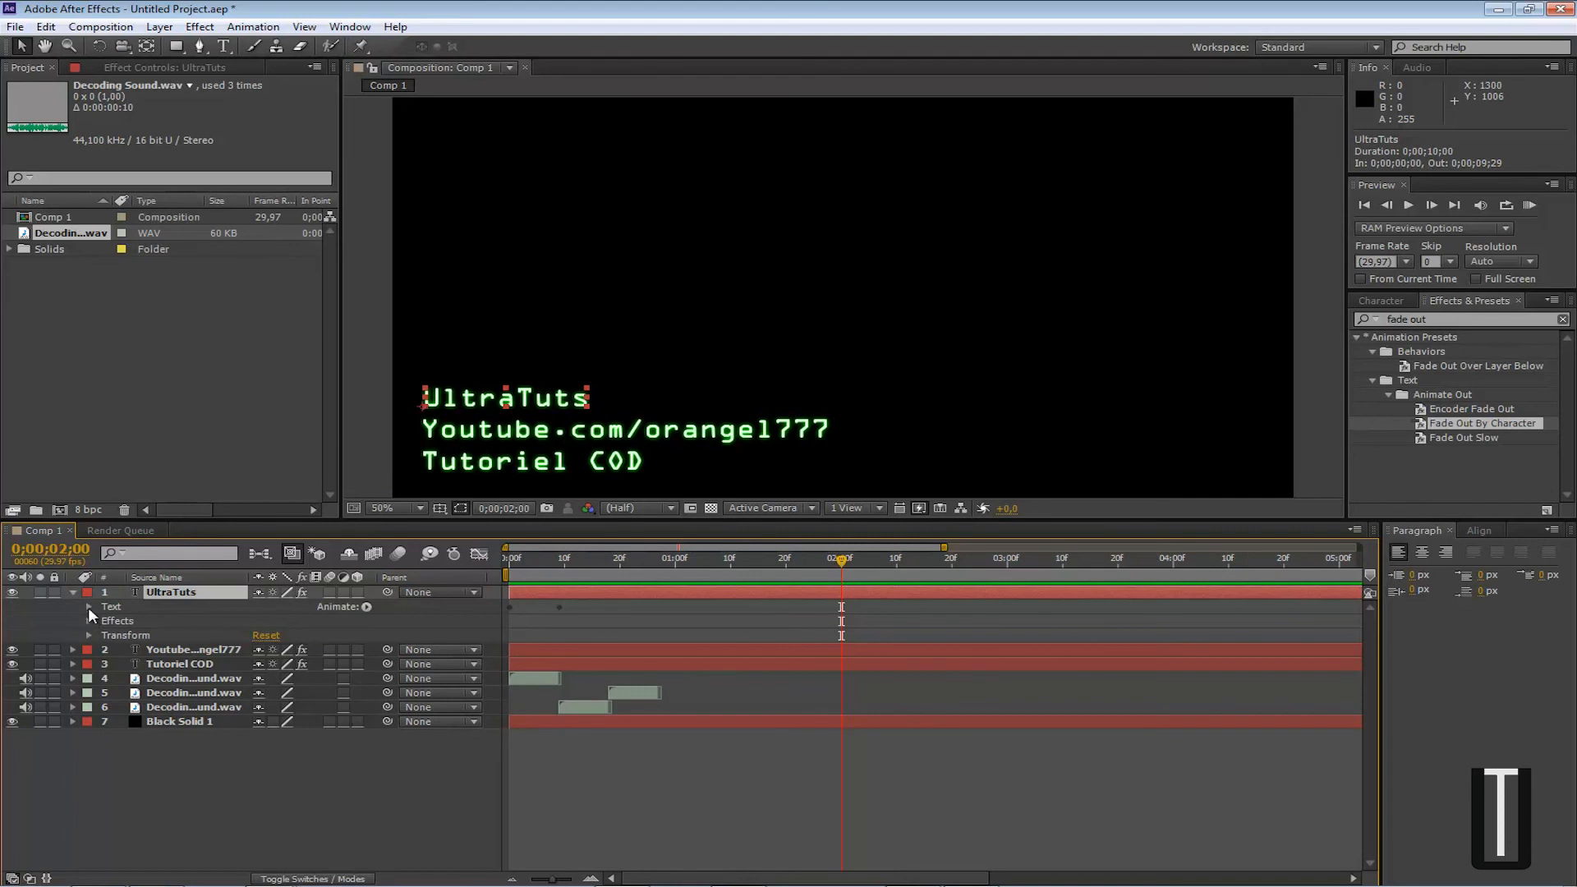
click(89, 607)
click(138, 662)
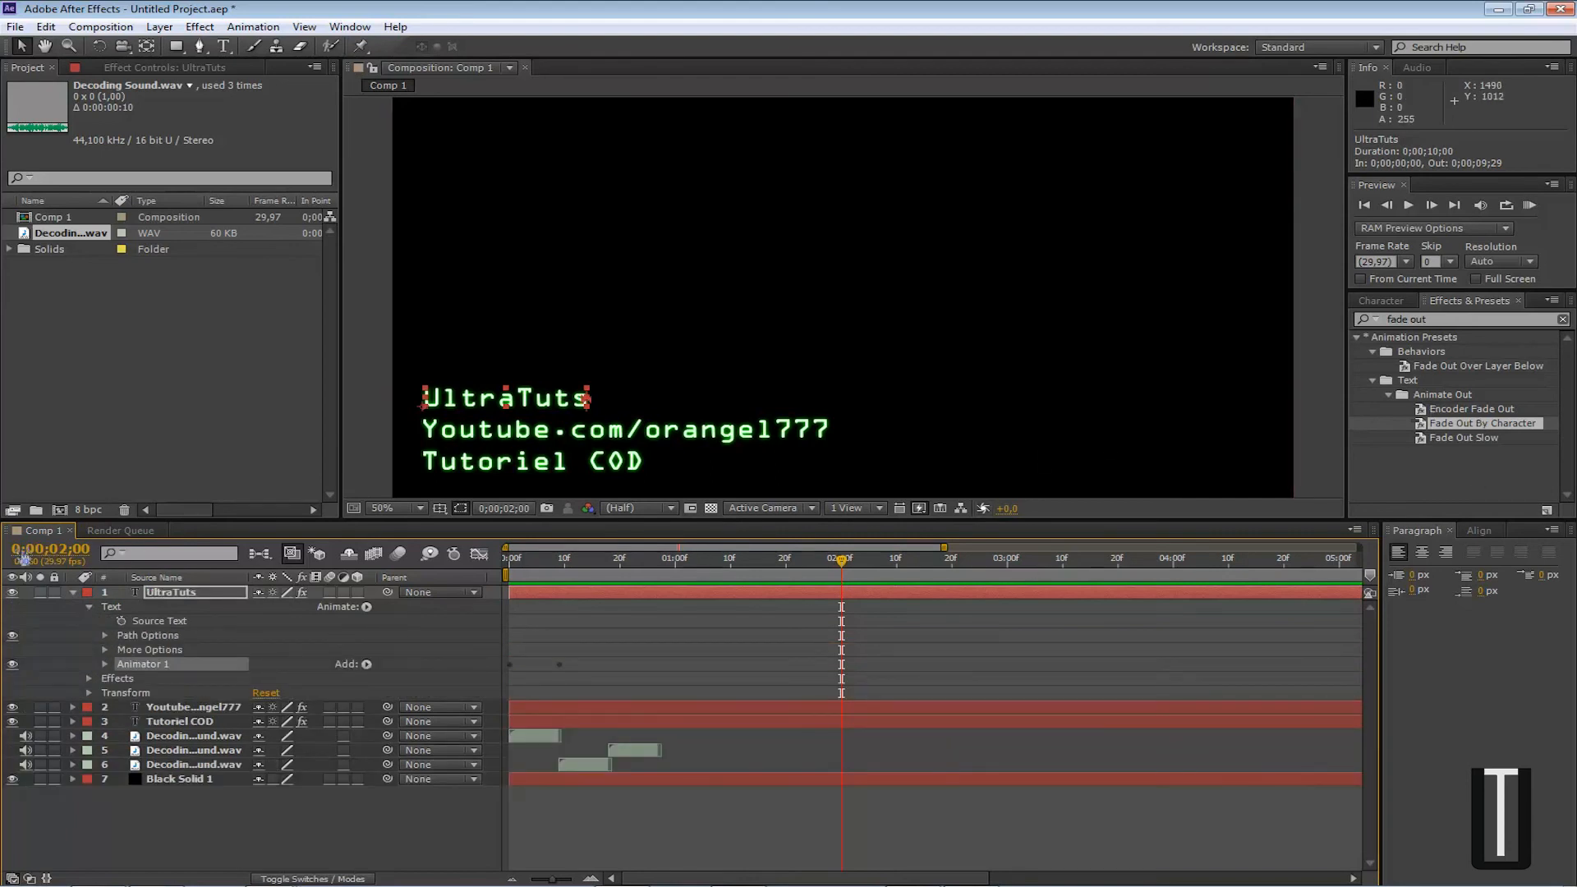
click(167, 593)
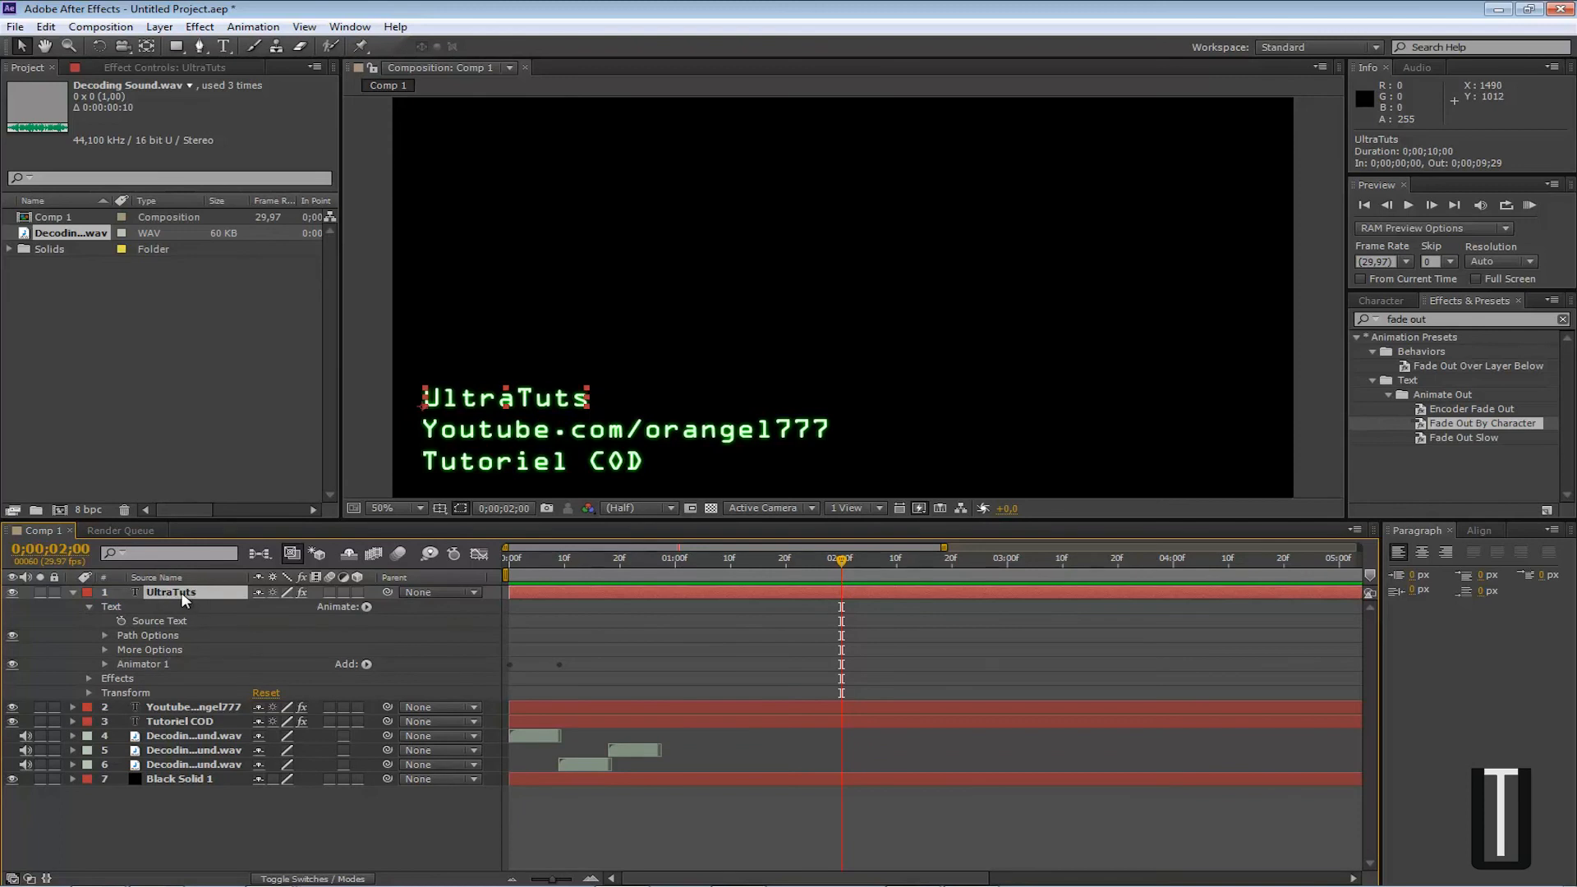
click(72, 592)
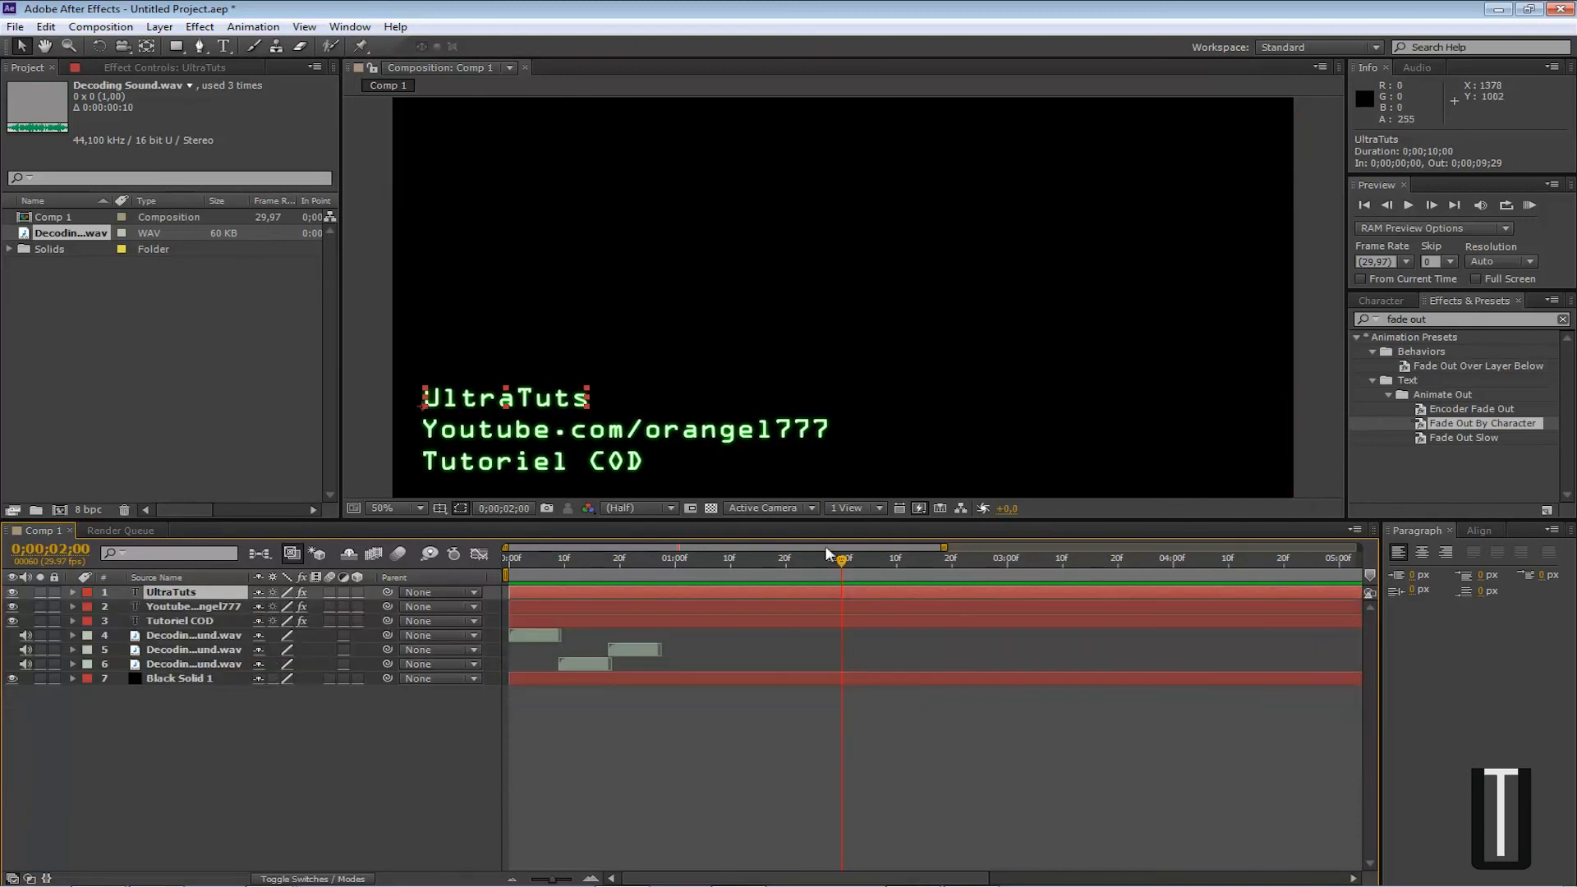
Apply the Fade Out By Character preset to the UltraTuts text in the composition view at 0;00;02;00 and reveal its animators
drag(1466, 421, 535, 398)
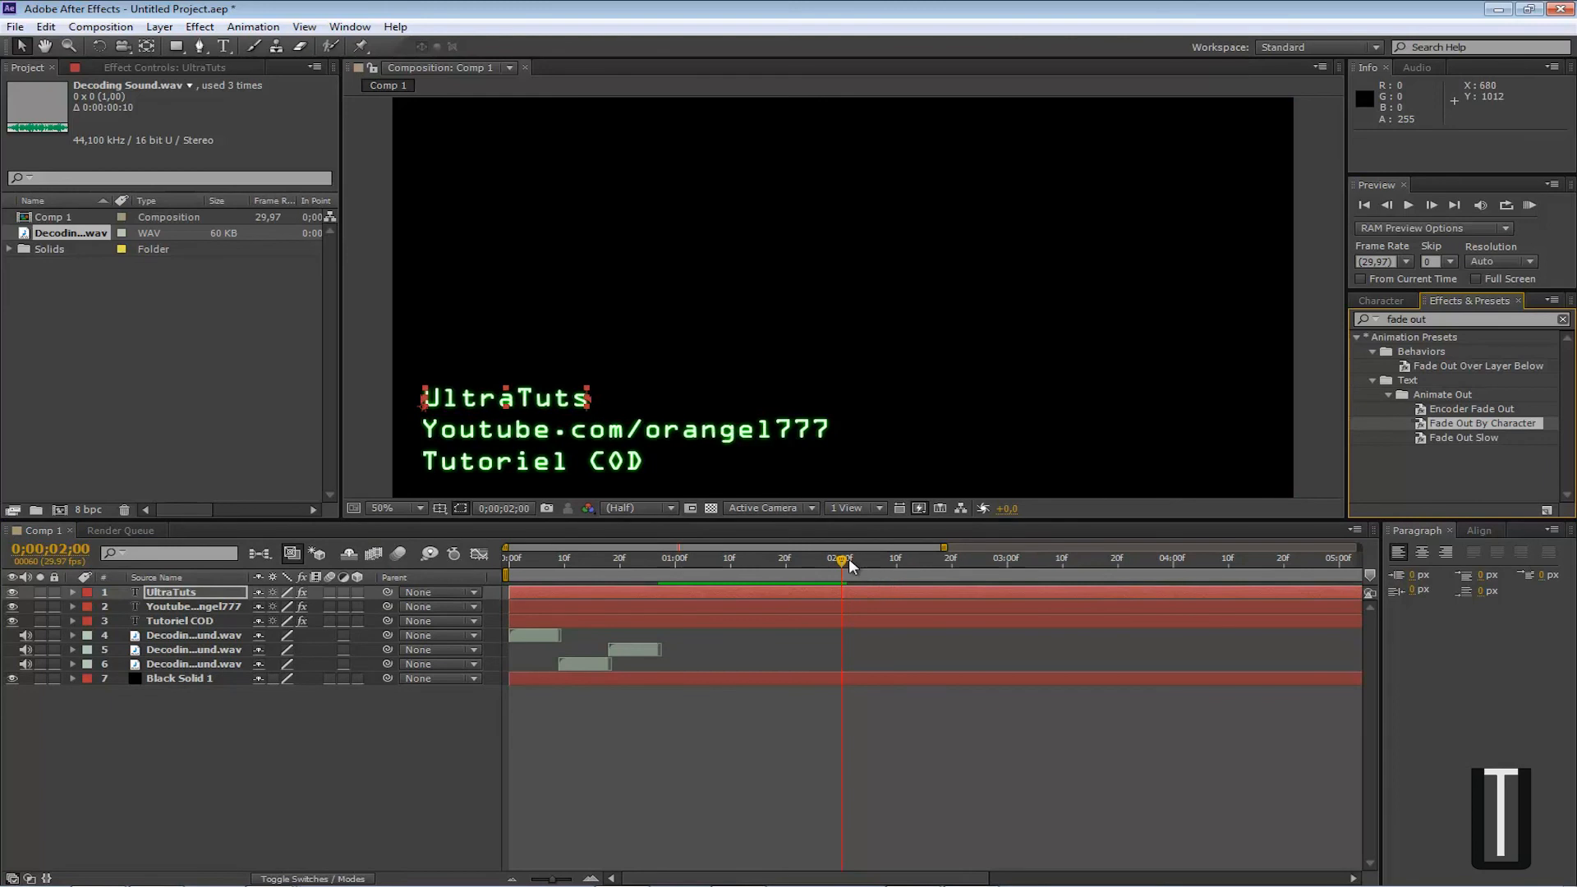
mouse_move(852, 560)
mouse_down()
mouse_move(1224, 560)
mouse_move(854, 578)
mouse_up()
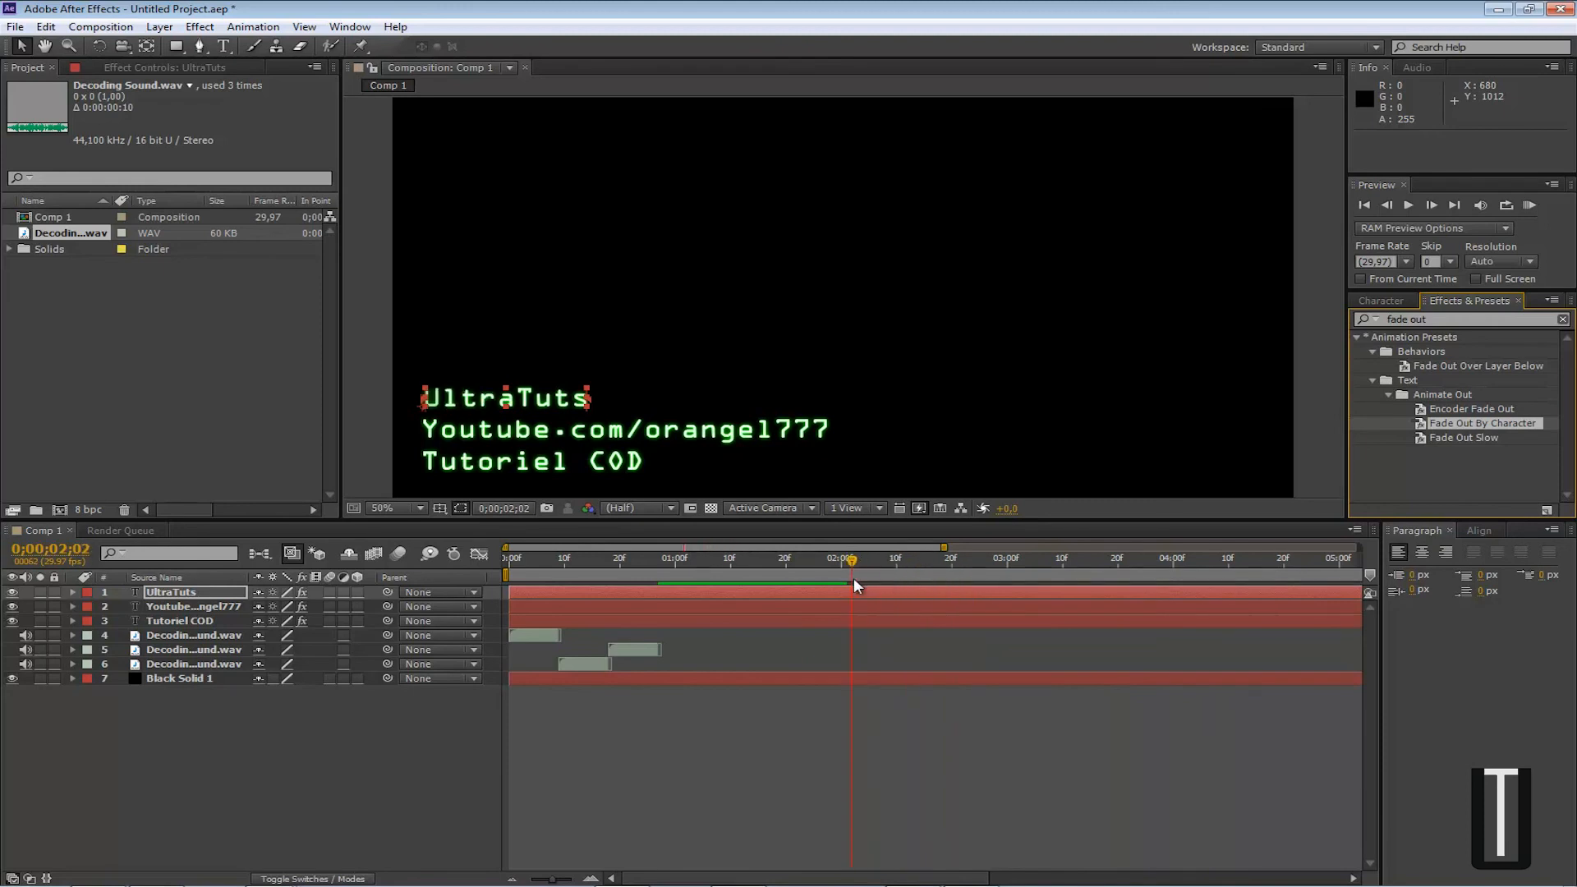
click(72, 592)
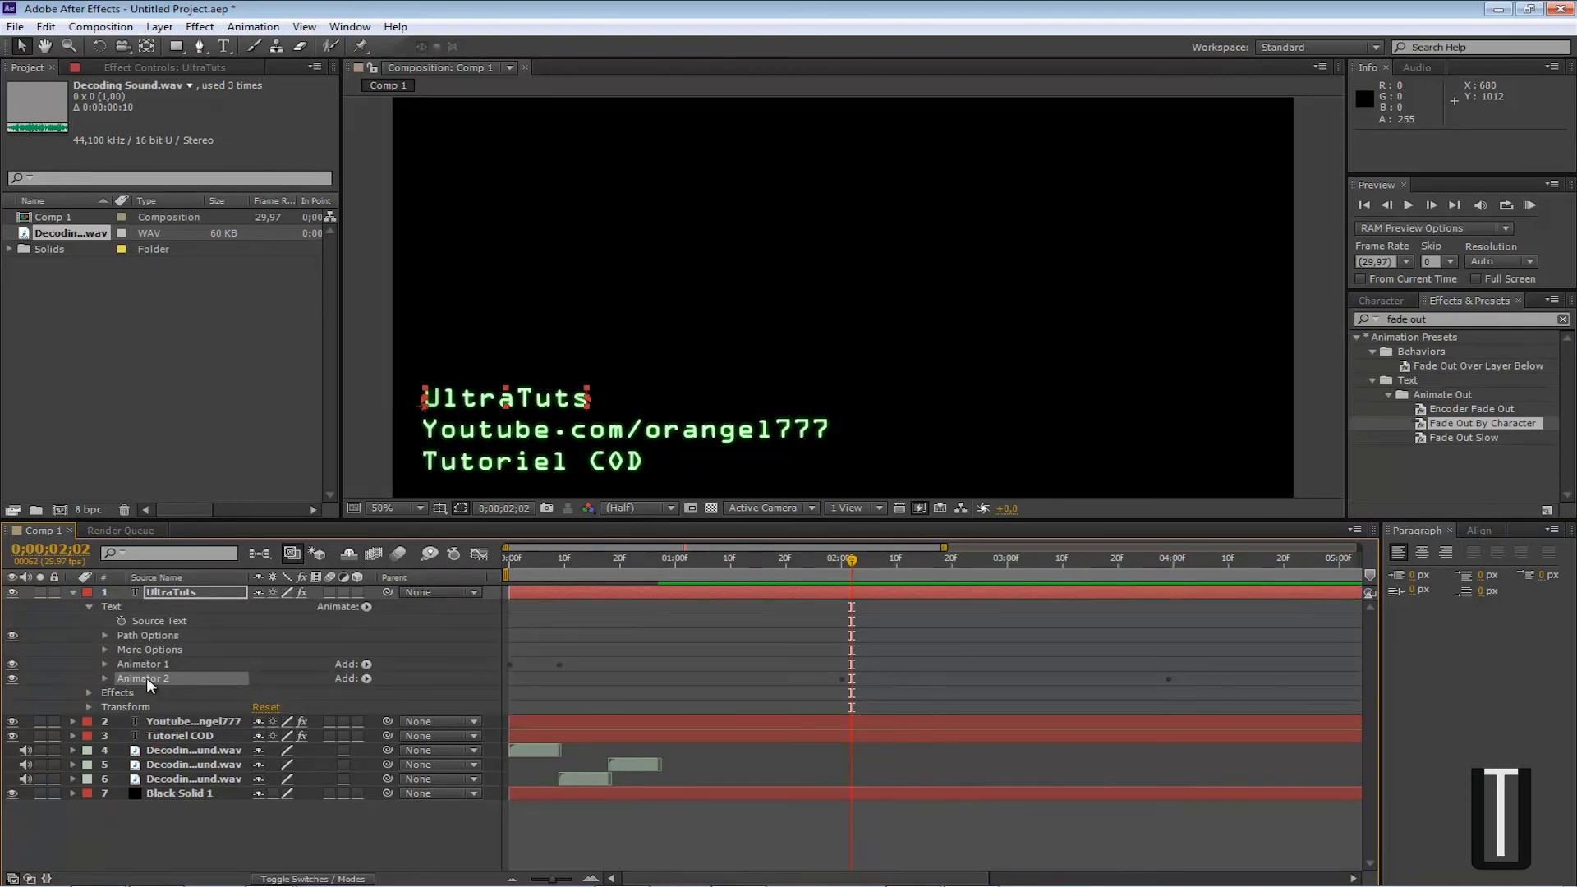
click(73, 592)
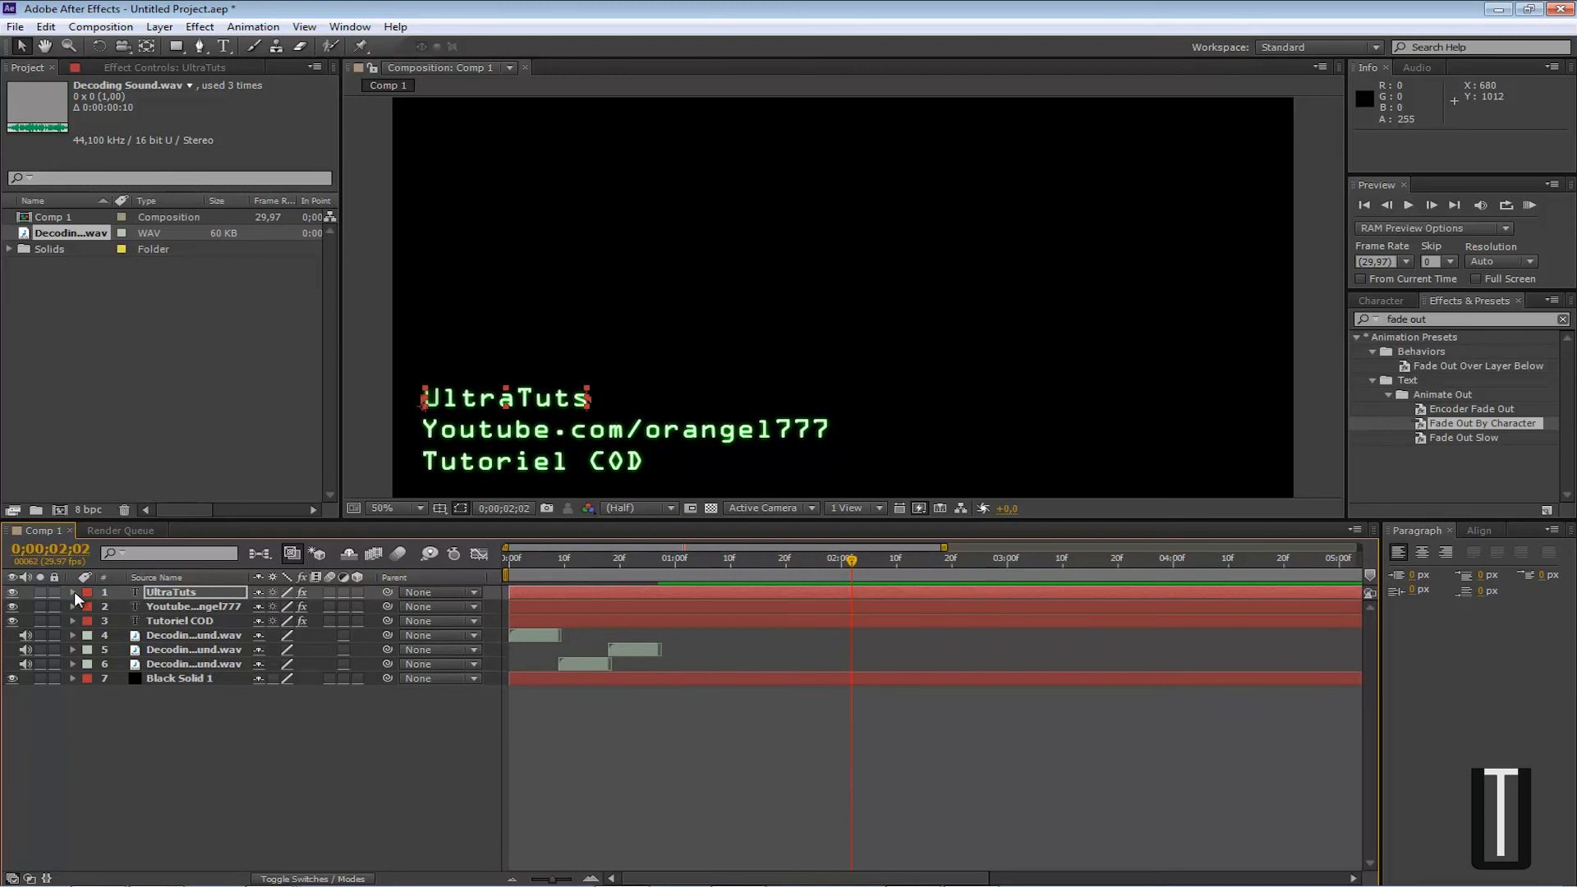
click(73, 593)
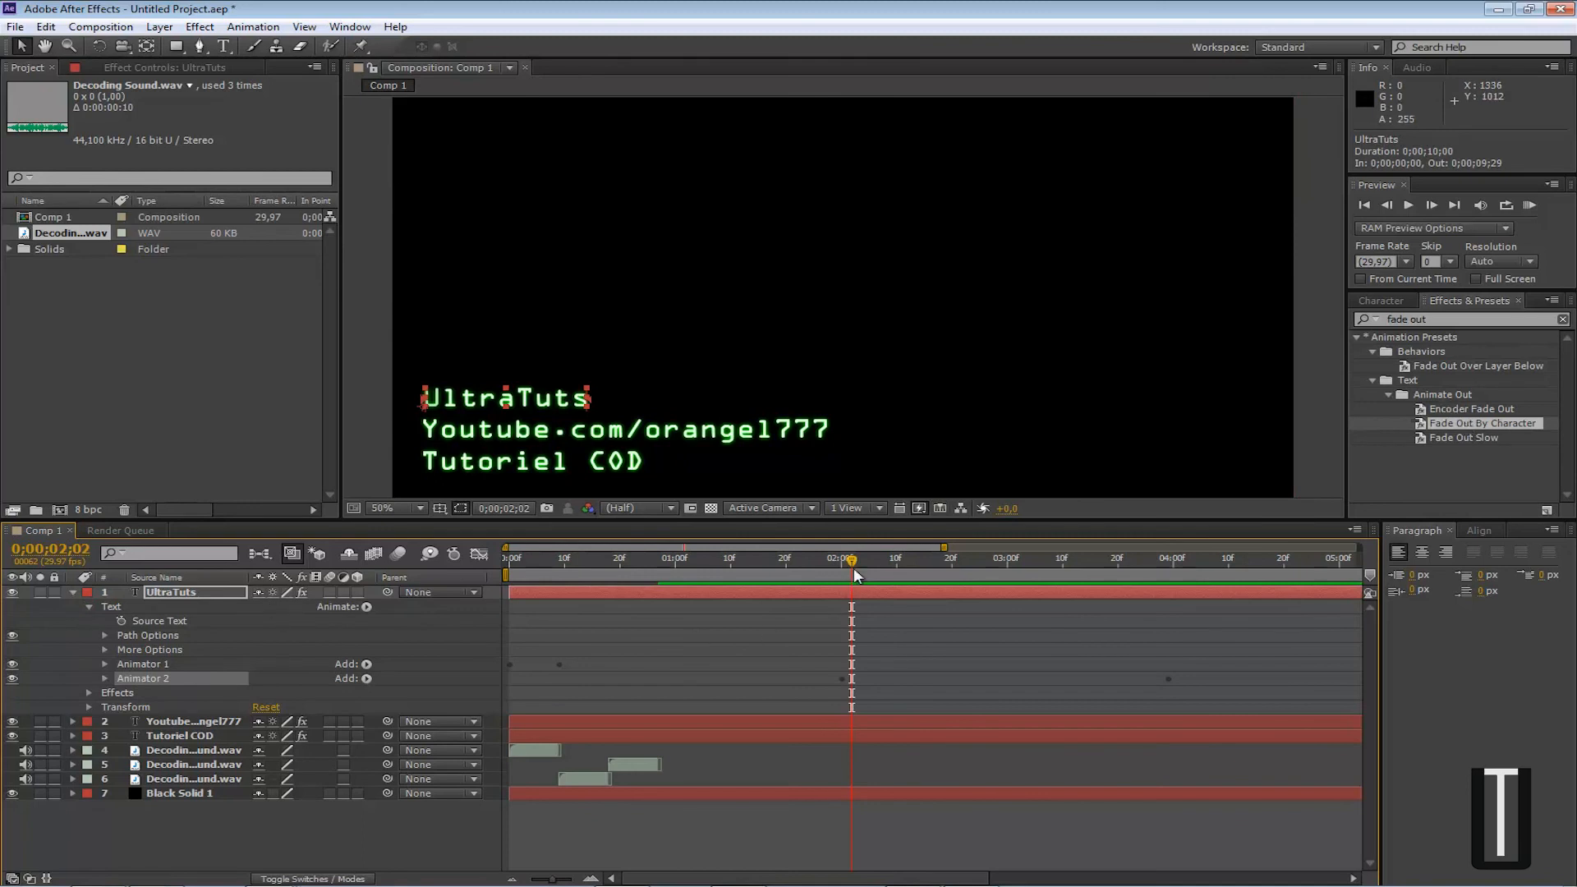
Move the last Start keyframe of Animator 2's Range Selector 1 on the UltraTuts layer to 0;00;02;08 and scrub through the fade
drag(849, 562, 1017, 561)
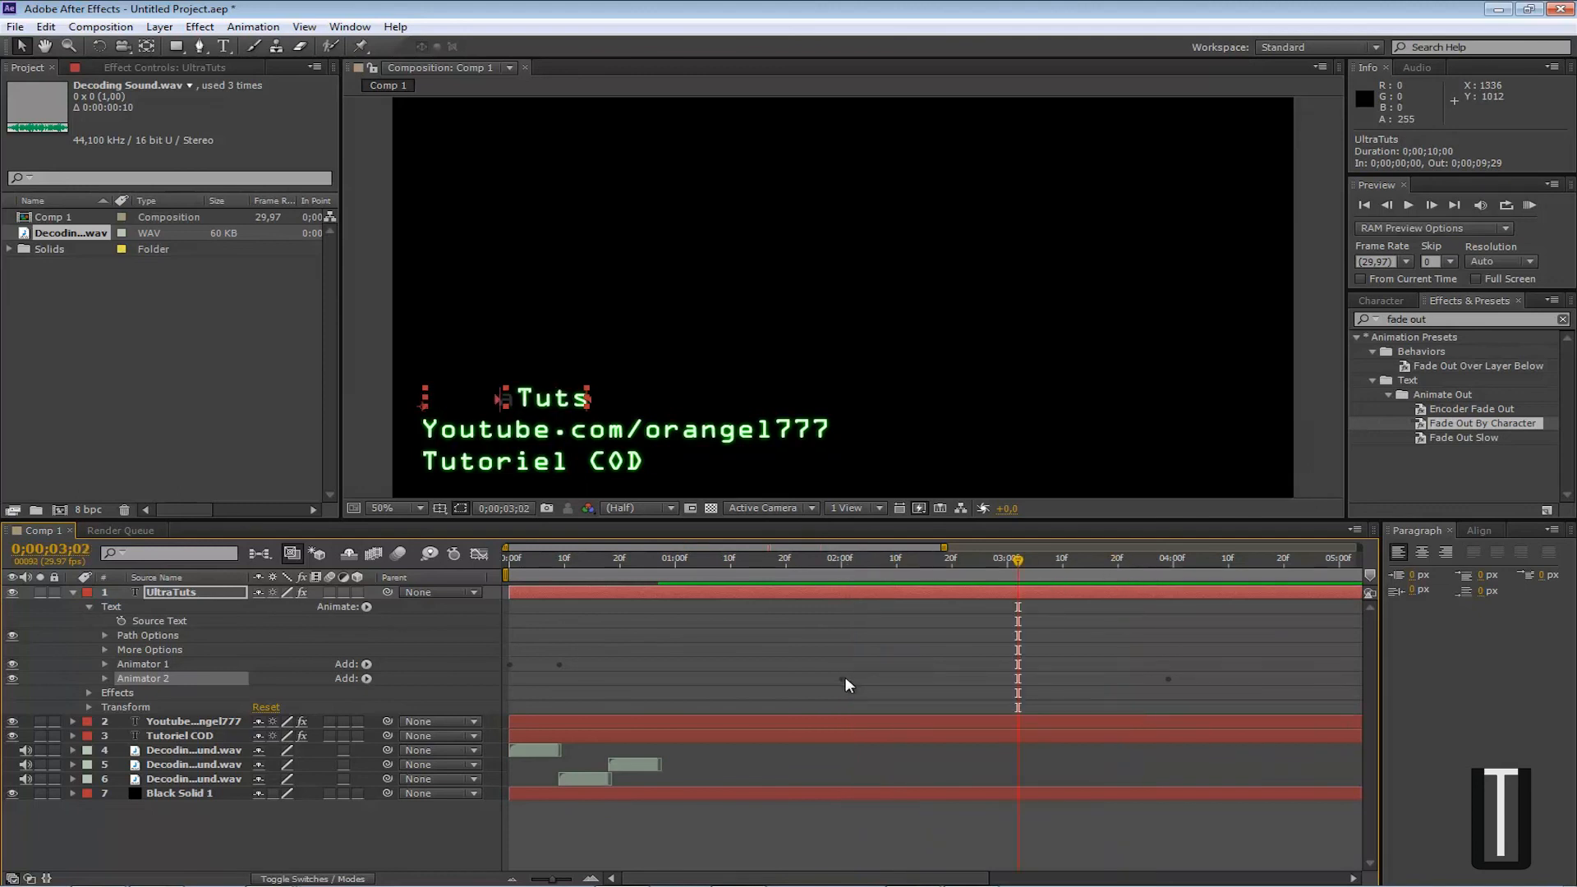
click(844, 677)
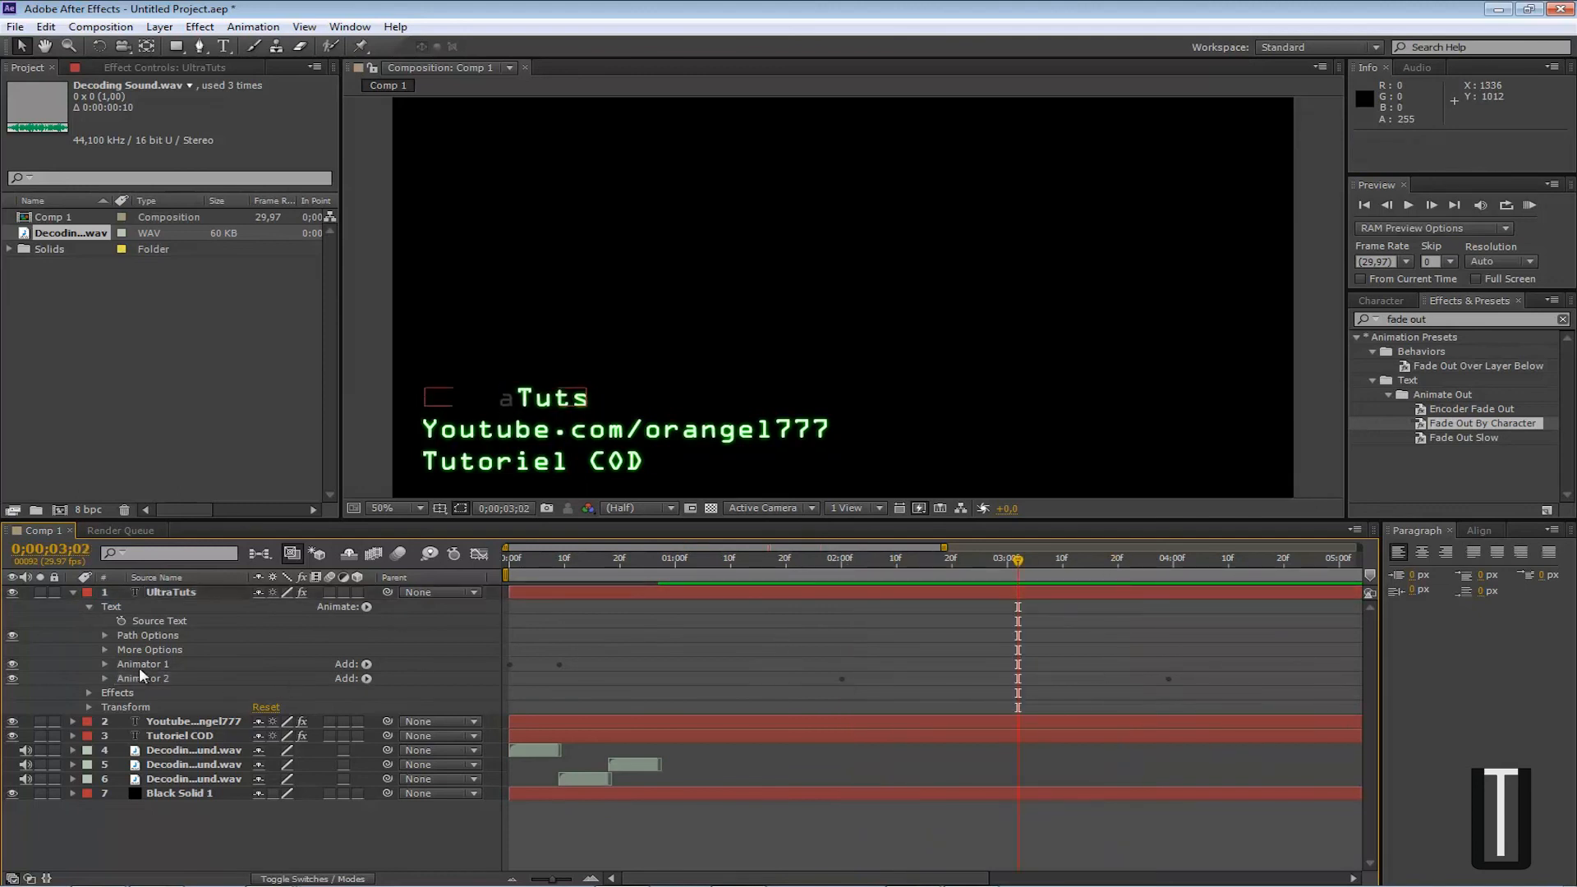
click(103, 679)
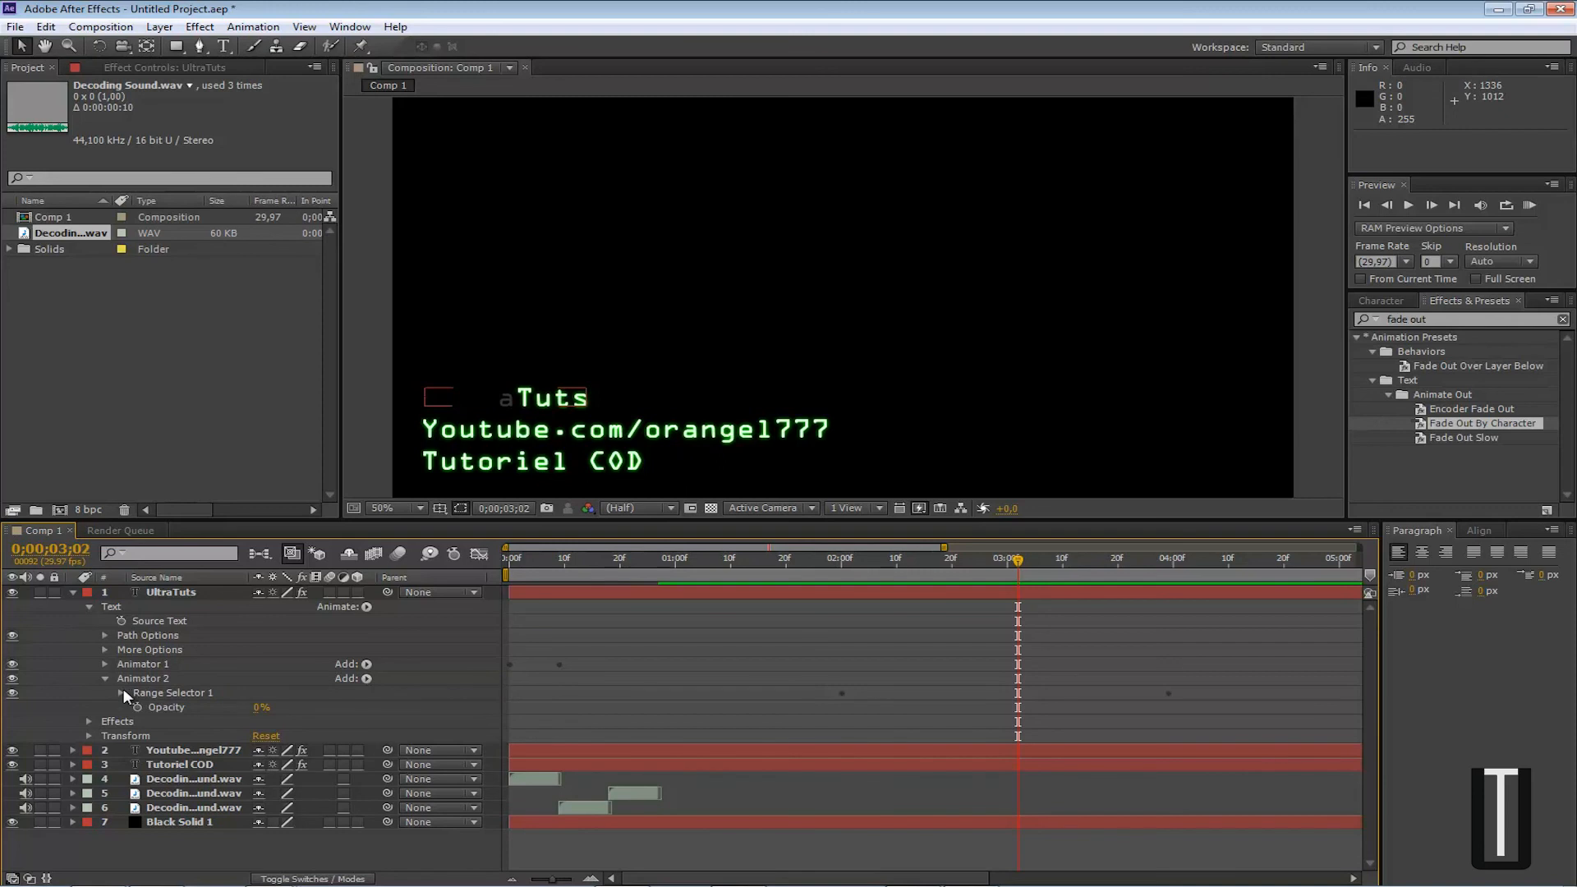
click(121, 693)
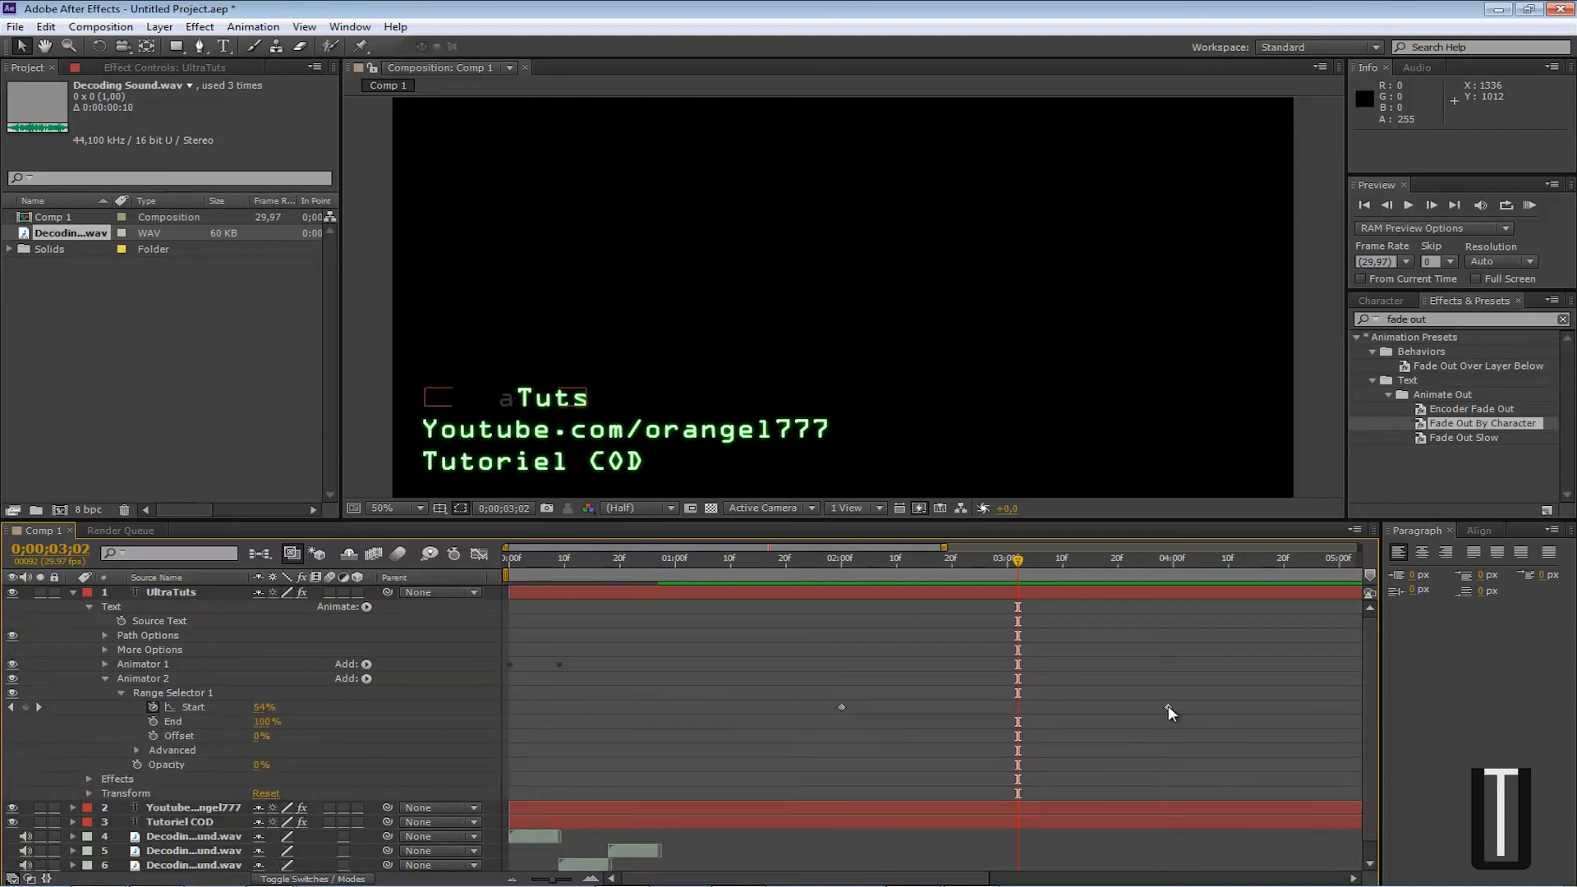
mouse_move(1168, 708)
drag(1170, 707, 993, 715)
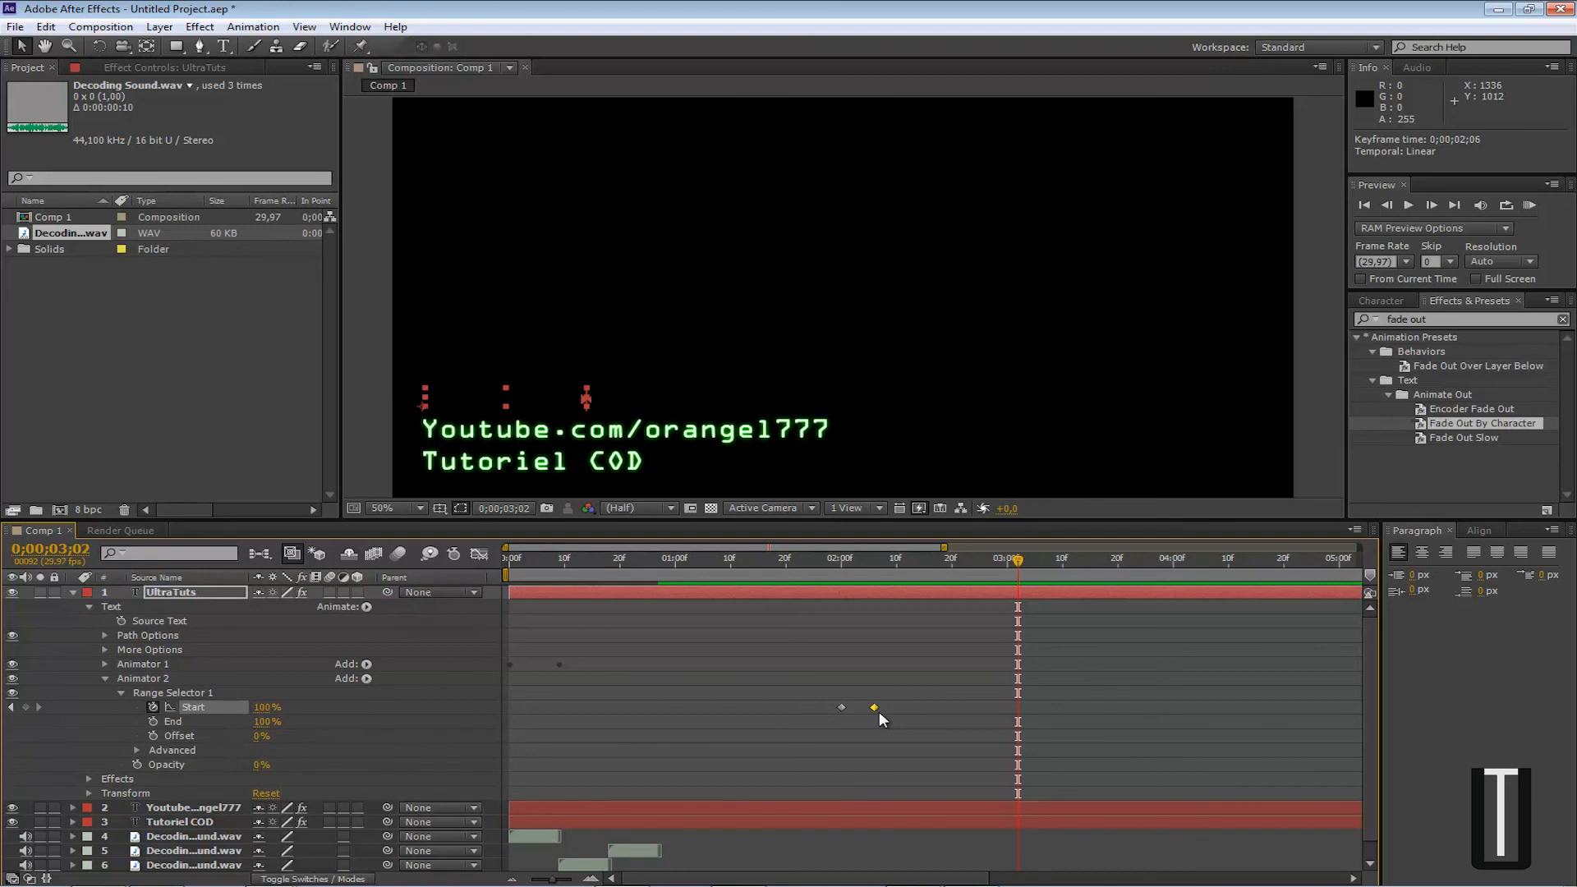
drag(879, 712, 881, 712)
drag(1018, 562, 840, 595)
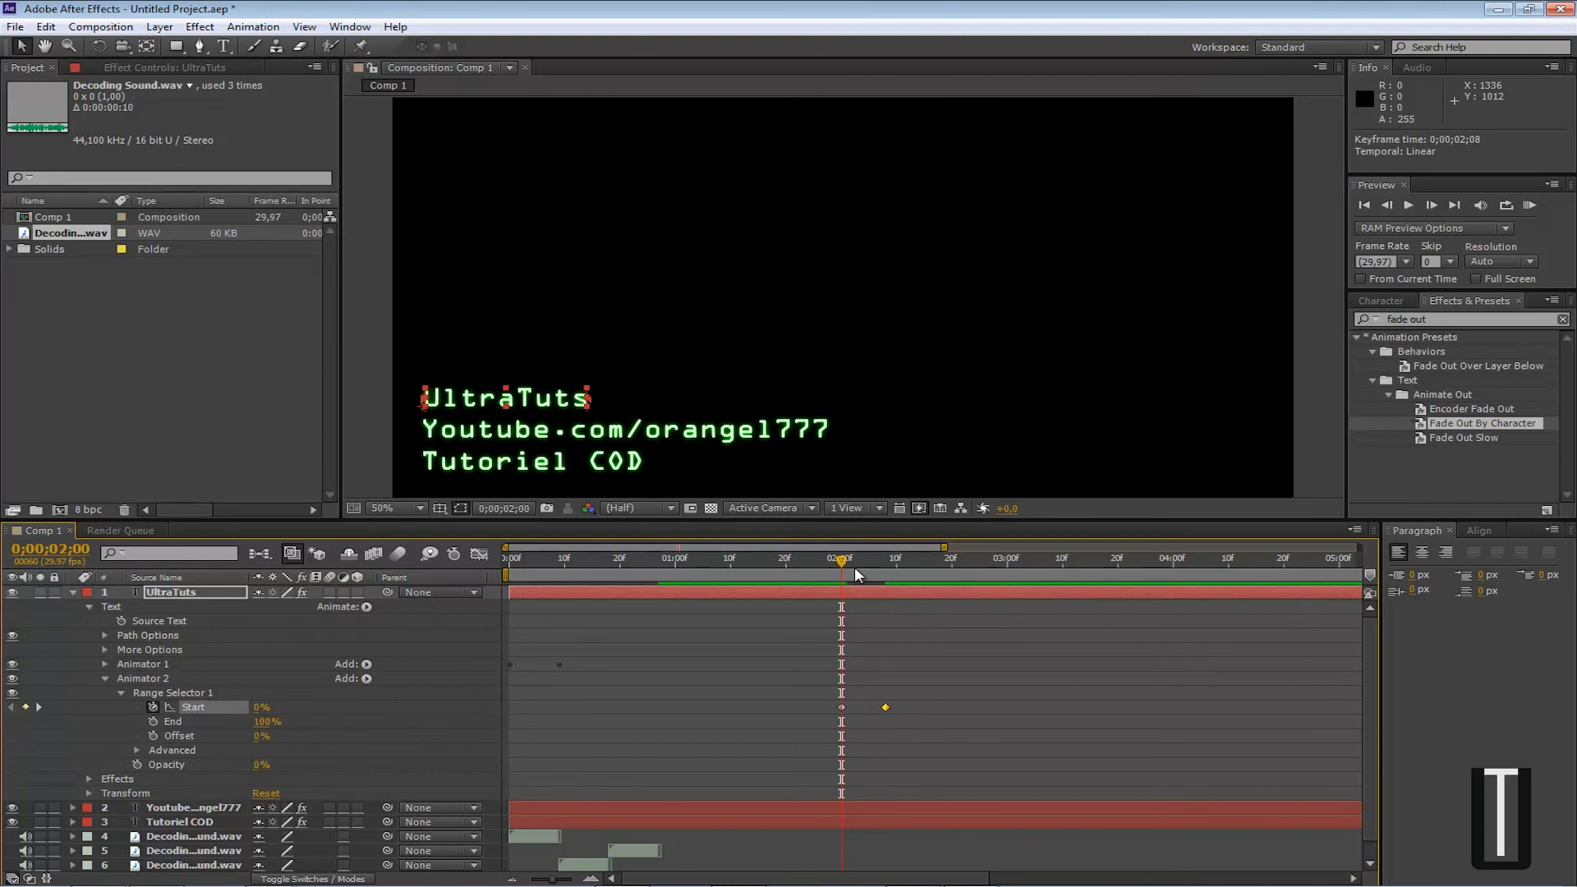
drag(845, 560, 929, 564)
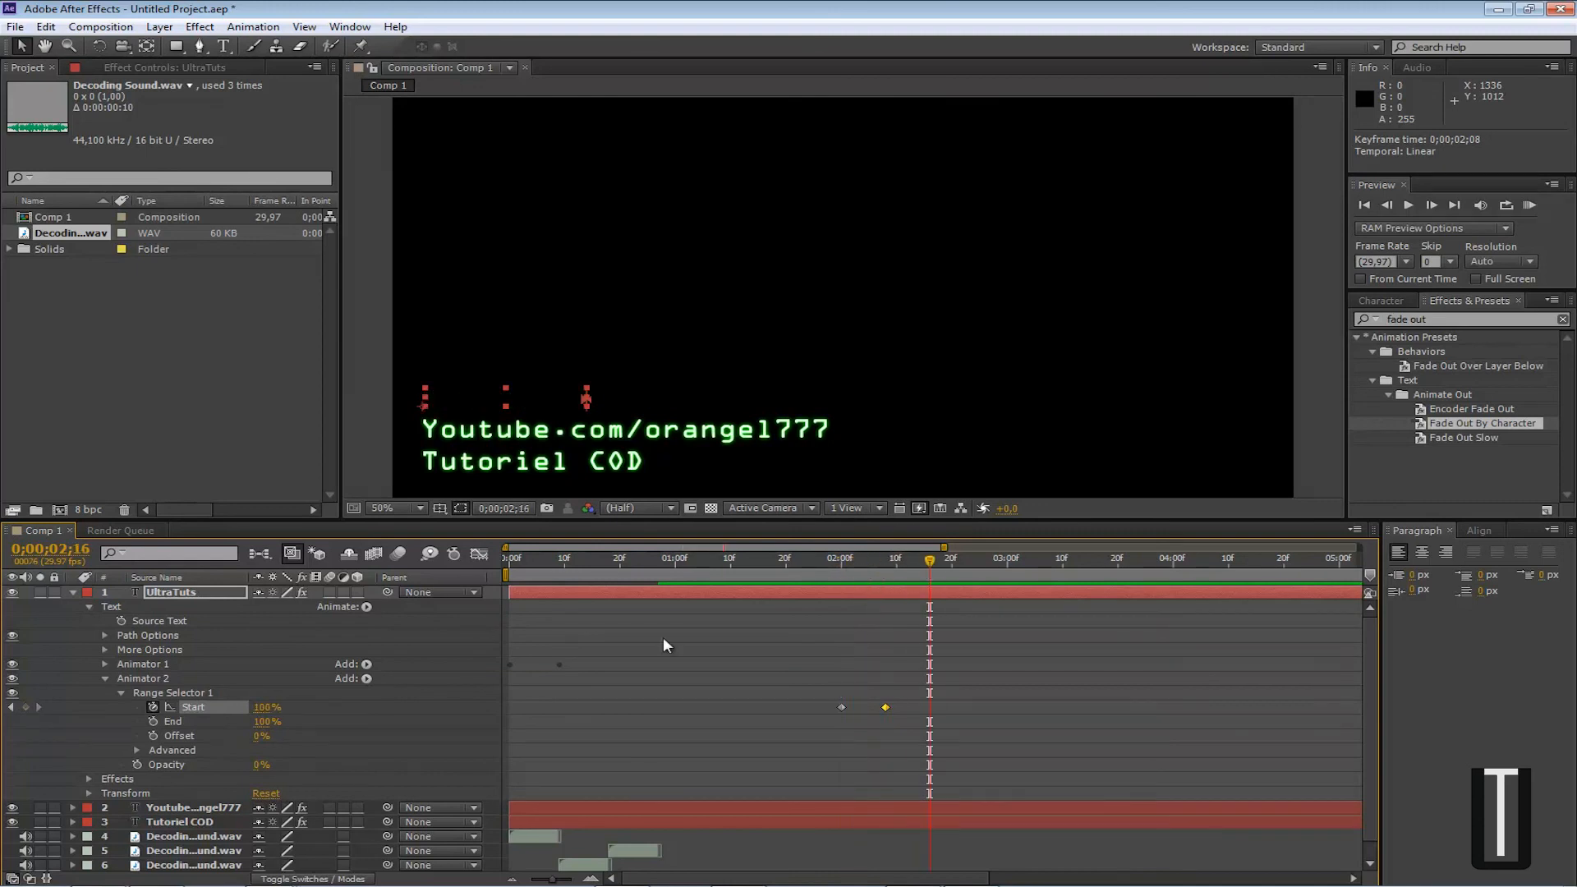
Examine the Advanced settings and other properties of Range Selector 1 under Animator 2 on the UltraTuts layer
click(137, 751)
scroll(136, 751, down, 3)
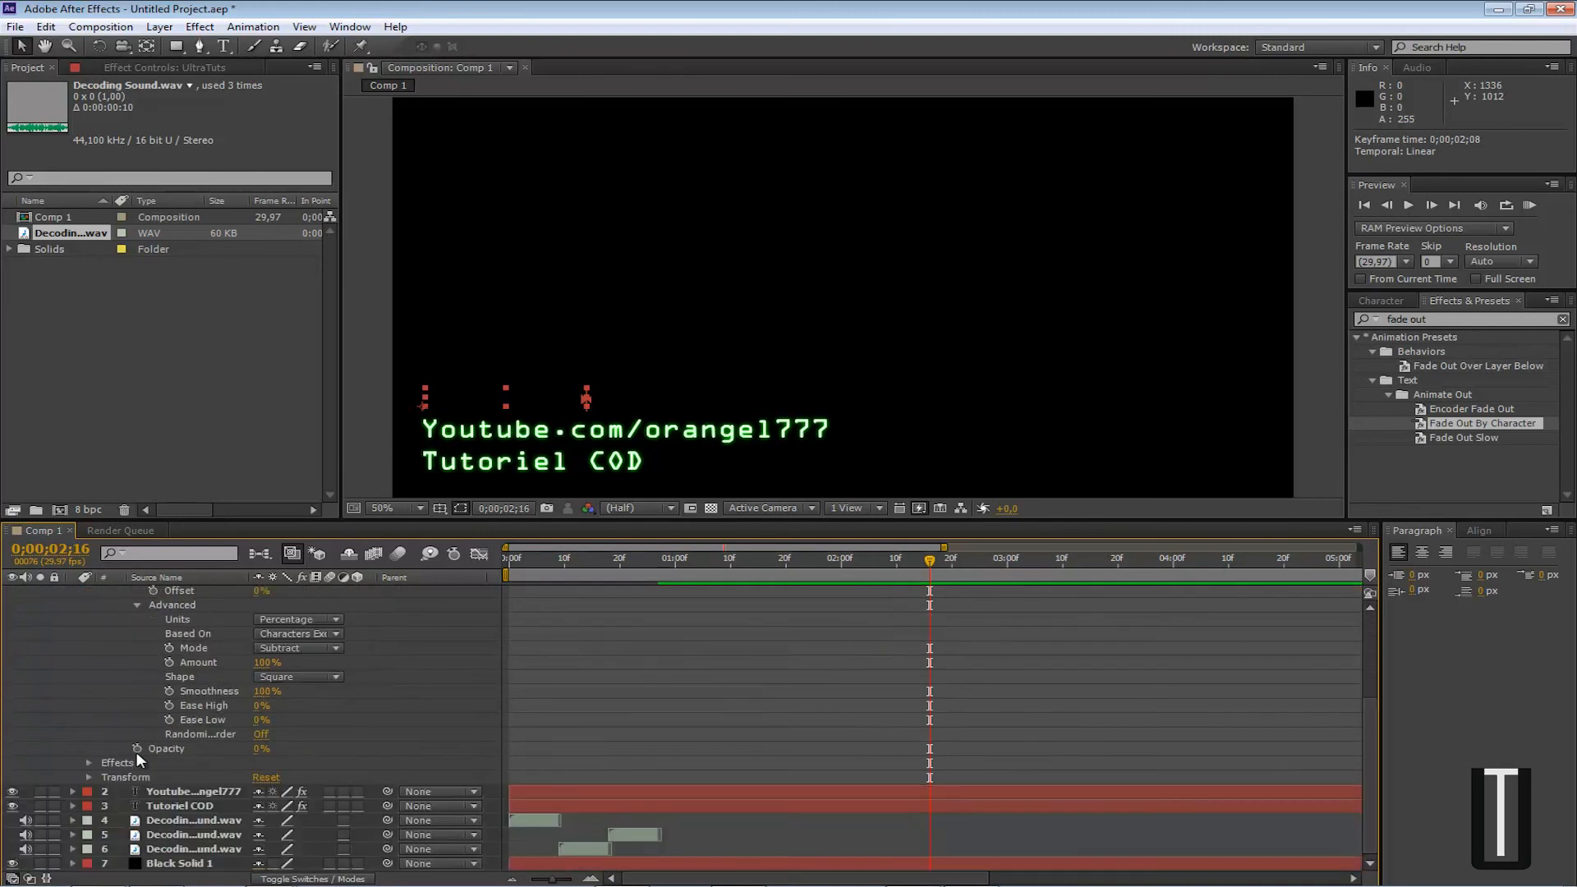
scroll(136, 751, up, 5)
scroll(138, 739, down, 3)
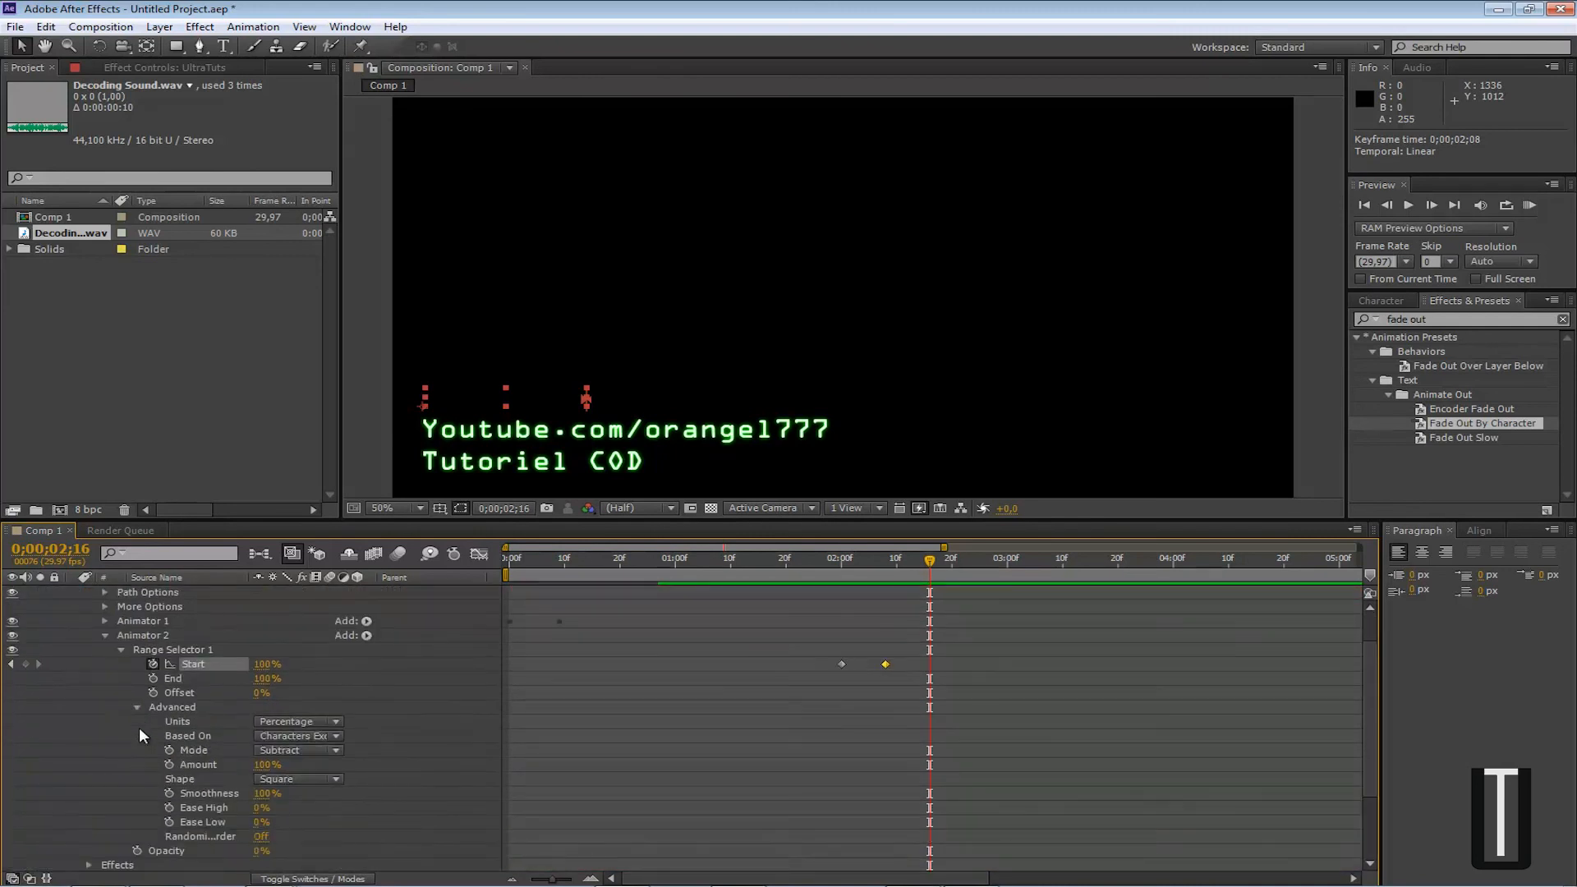
click(137, 664)
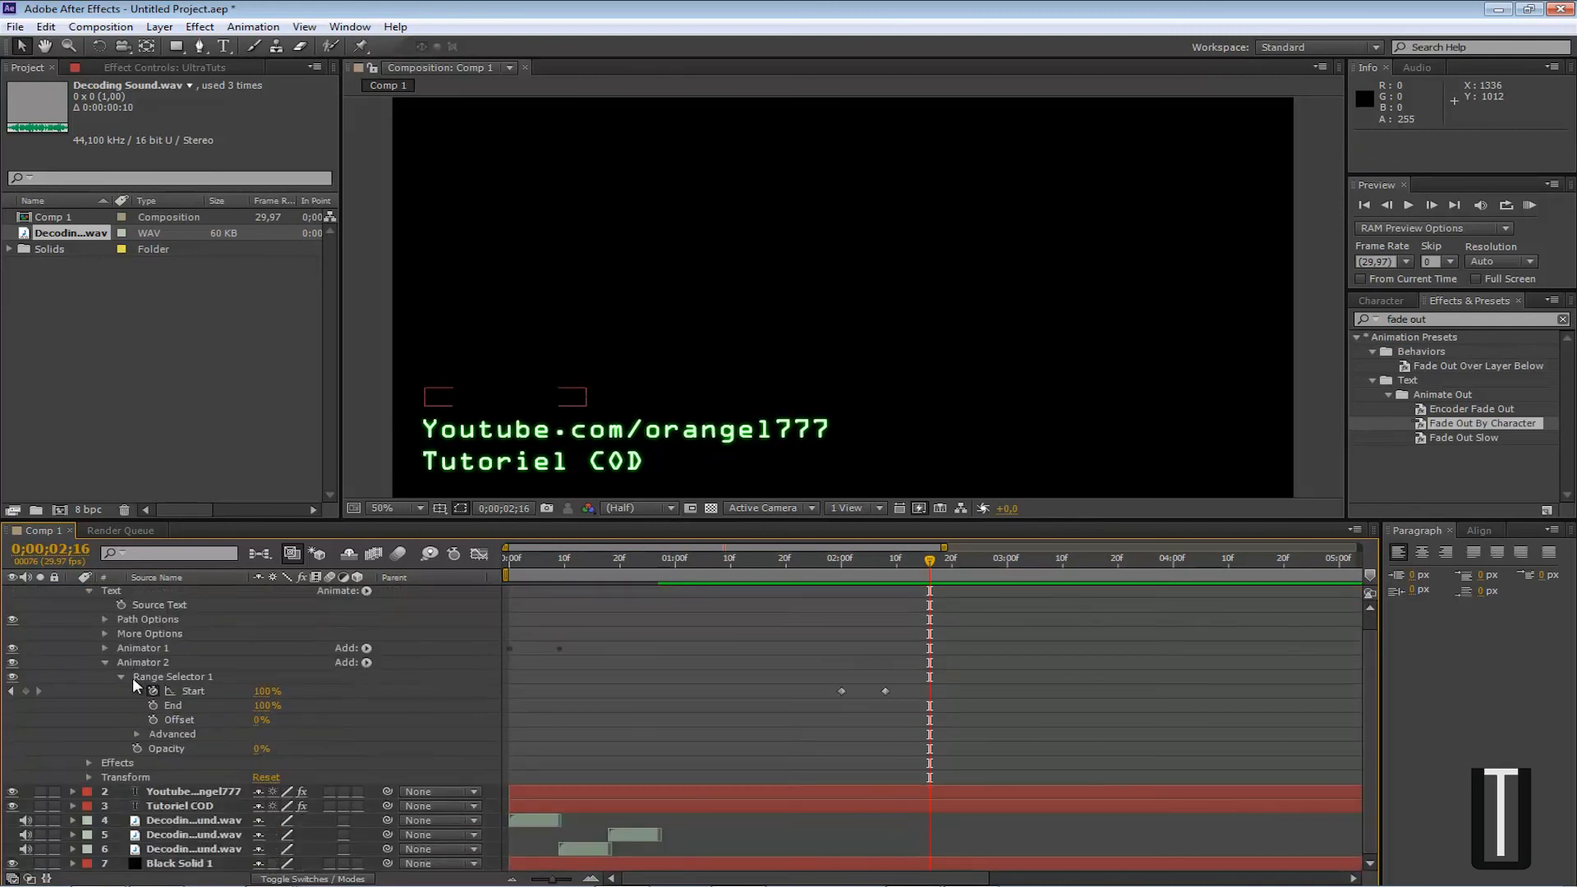
click(135, 663)
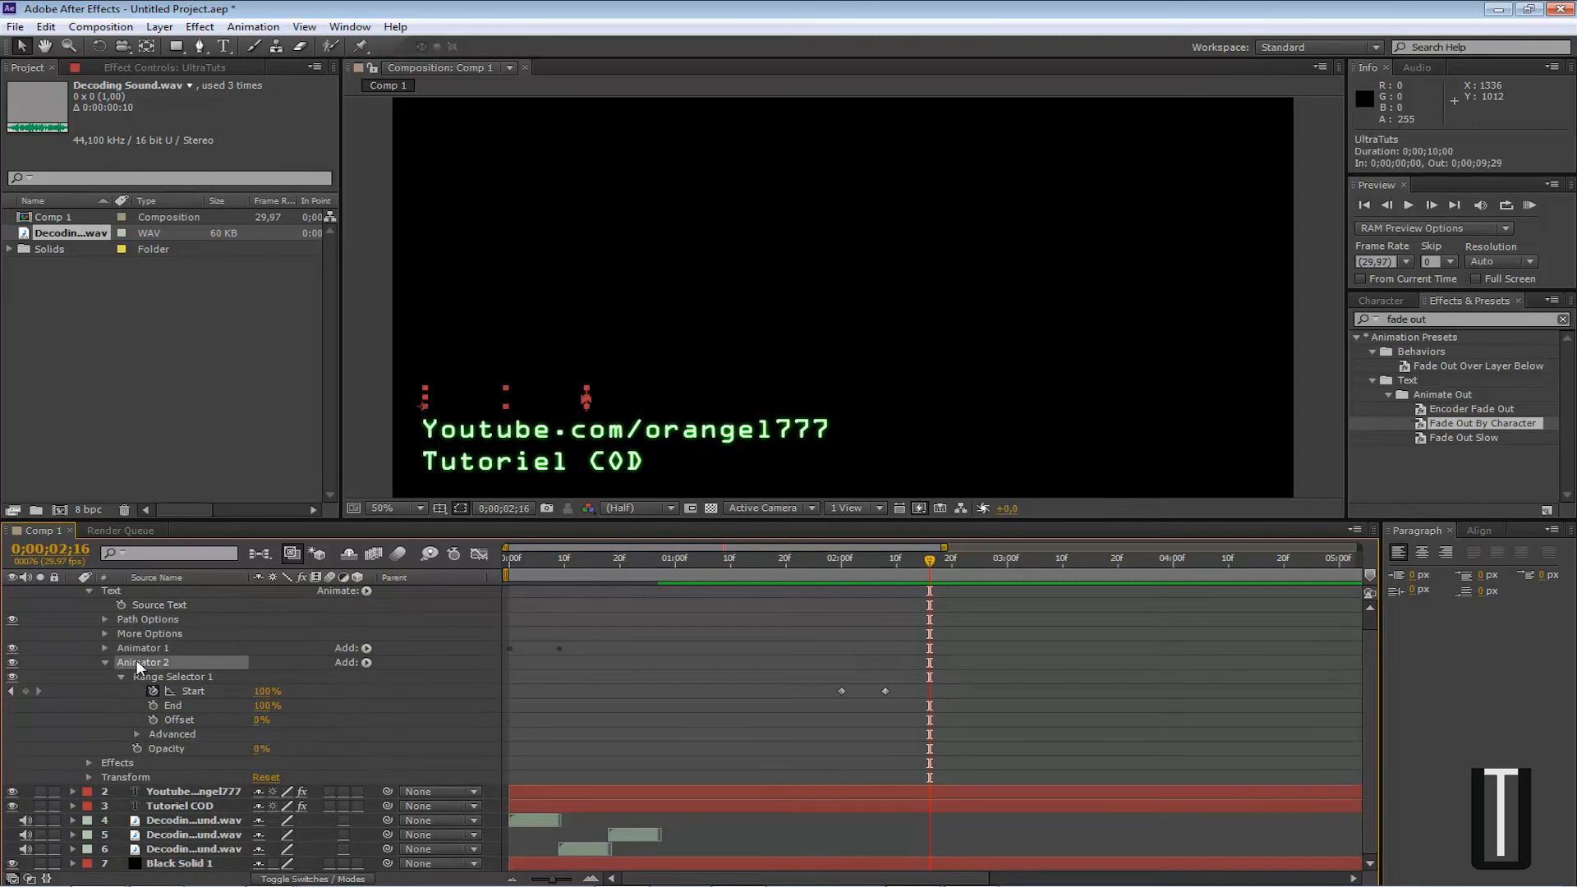
click(167, 678)
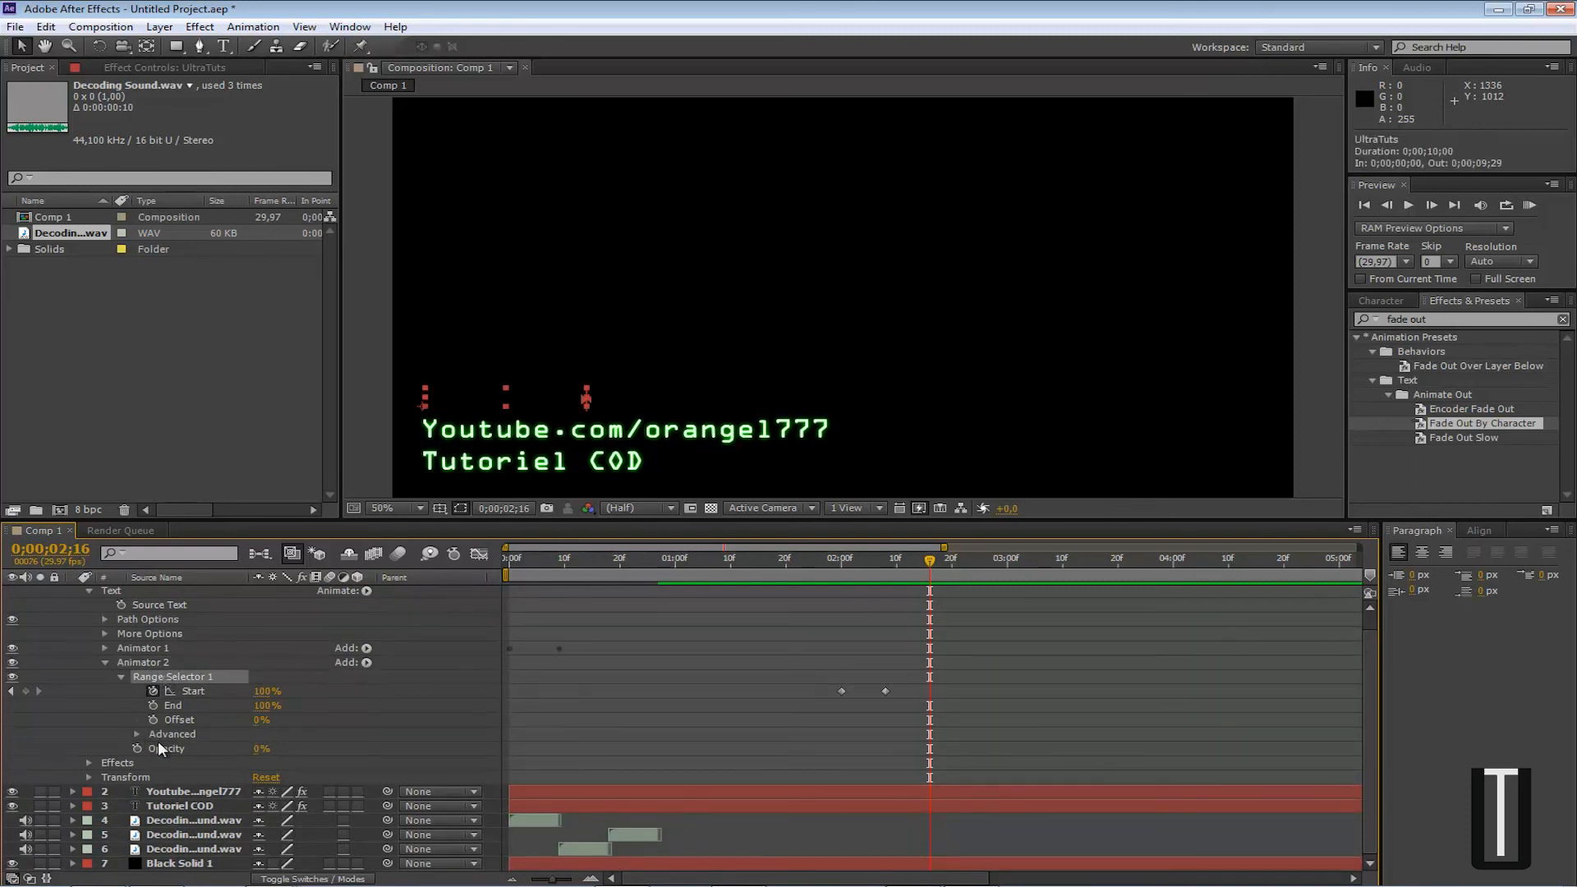
click(117, 676)
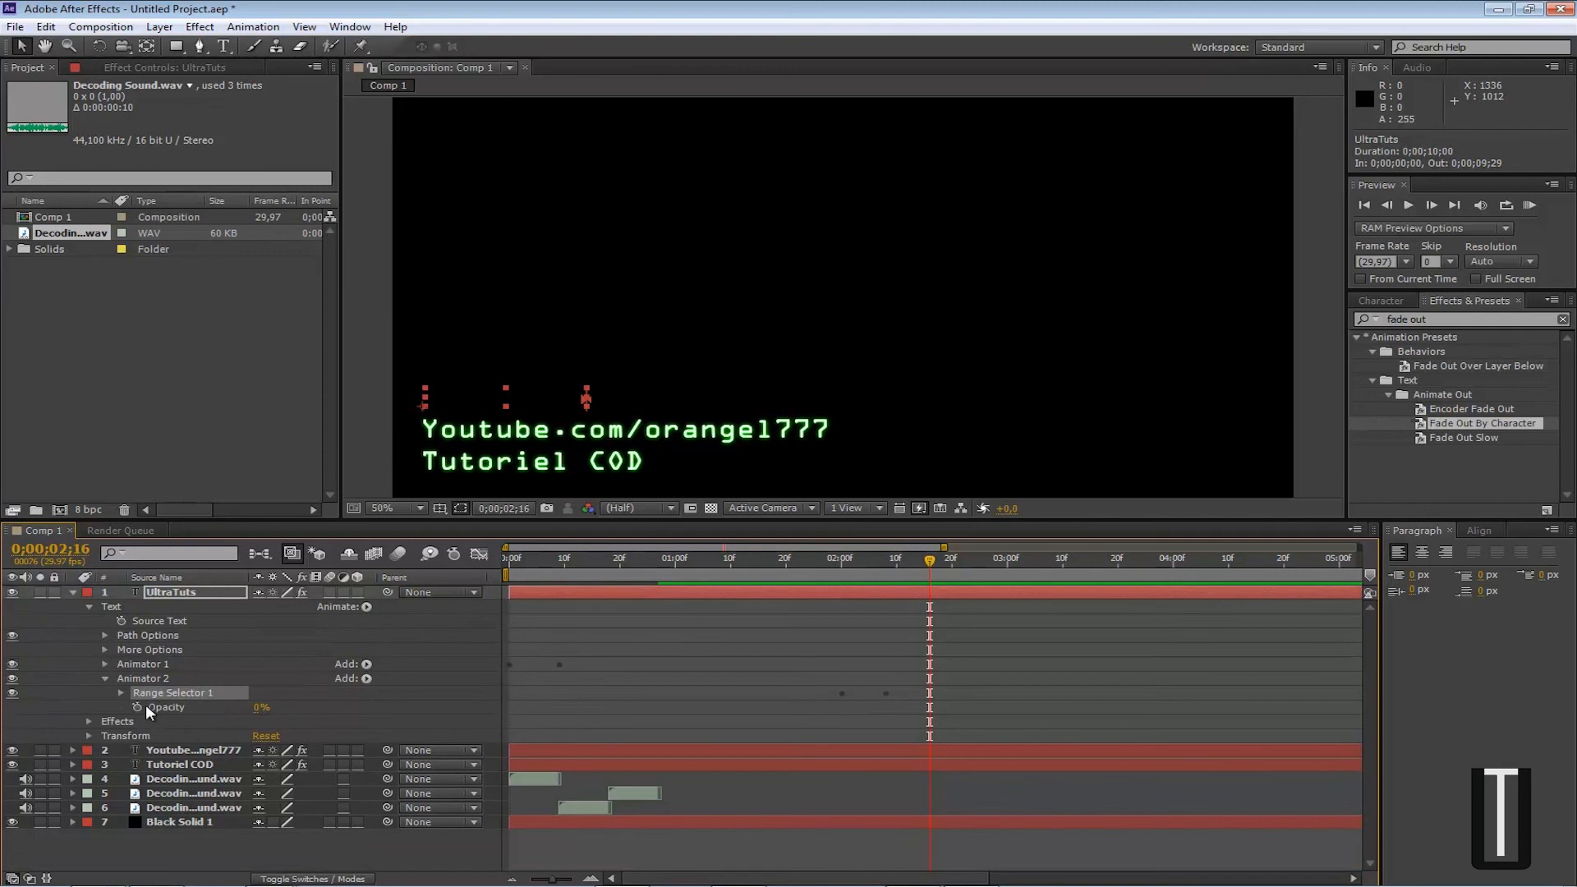
click(122, 693)
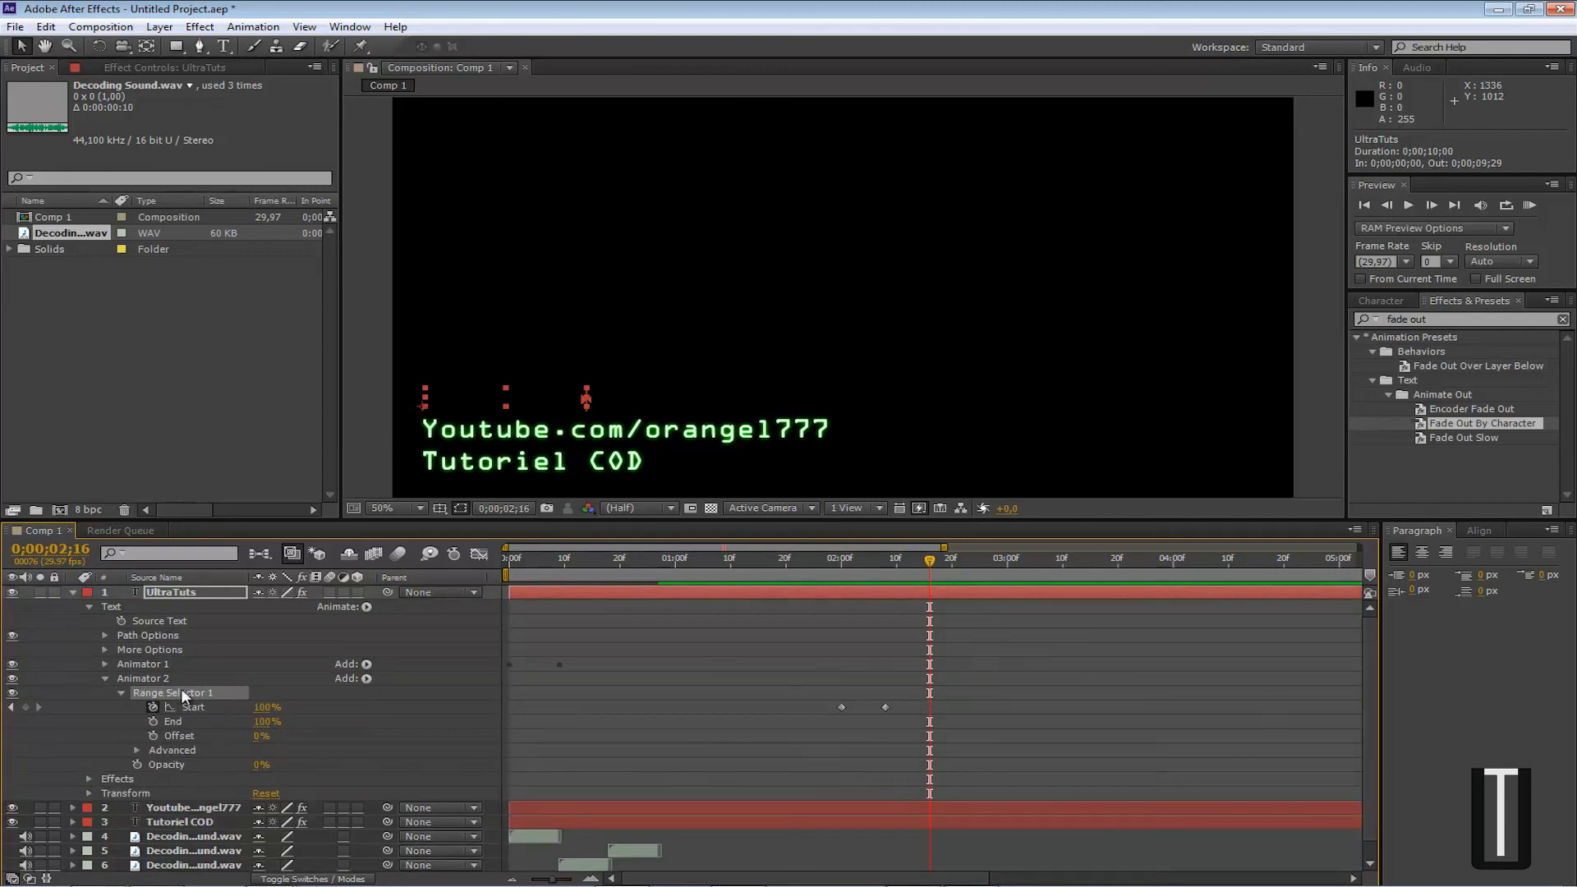
Turn on Randomize Order in the Advanced settings of Animator 2's Range Selector 1 on the UltraTuts layer
click(166, 754)
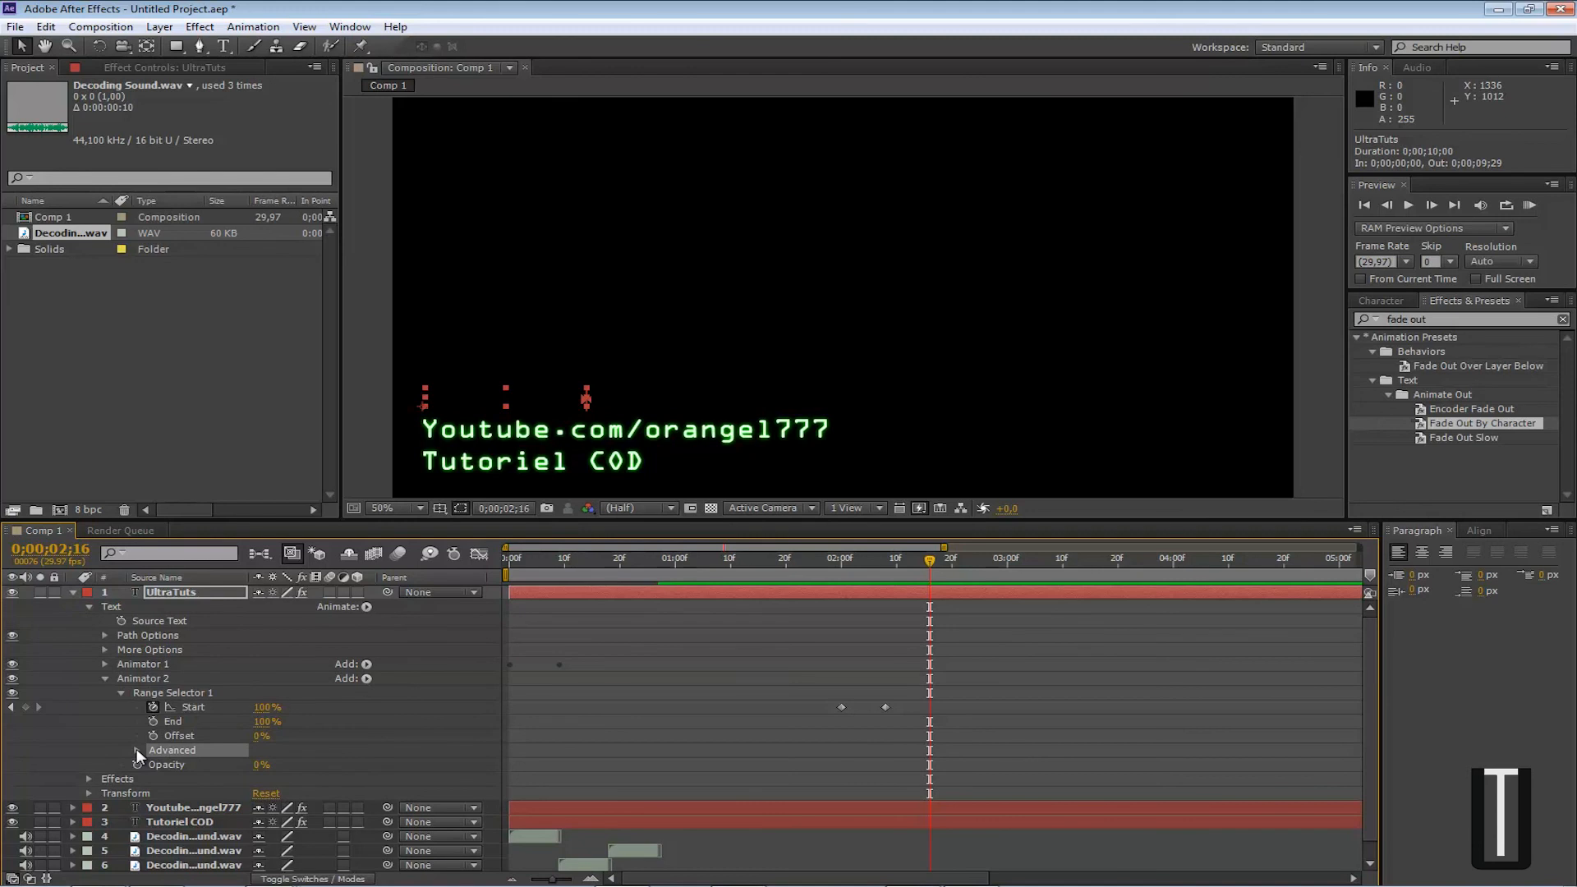
click(136, 750)
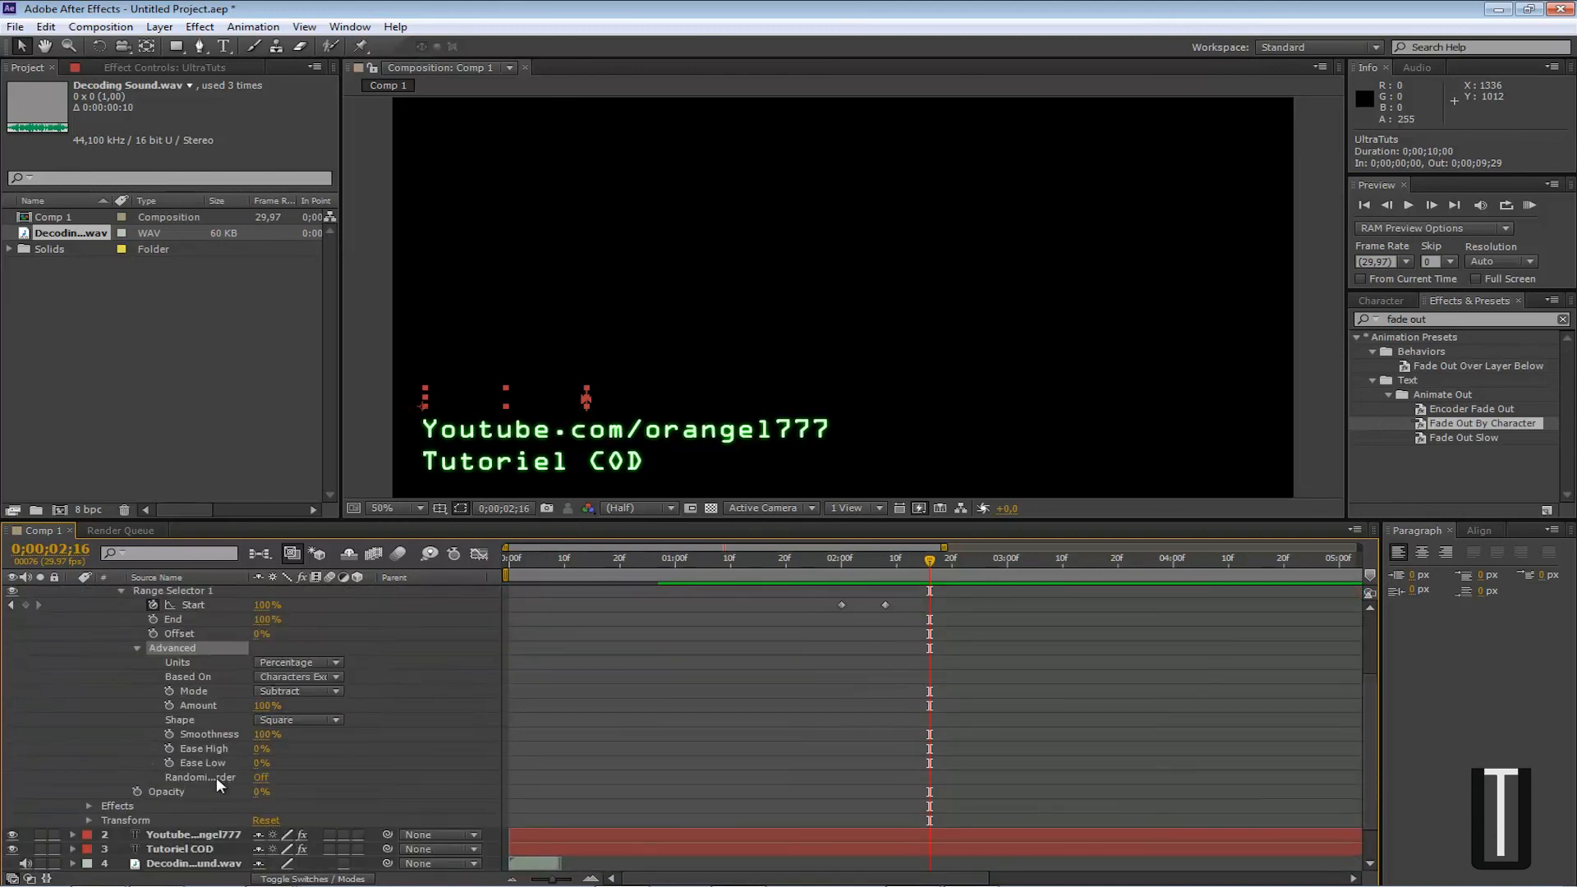
drag(949, 568, 832, 570)
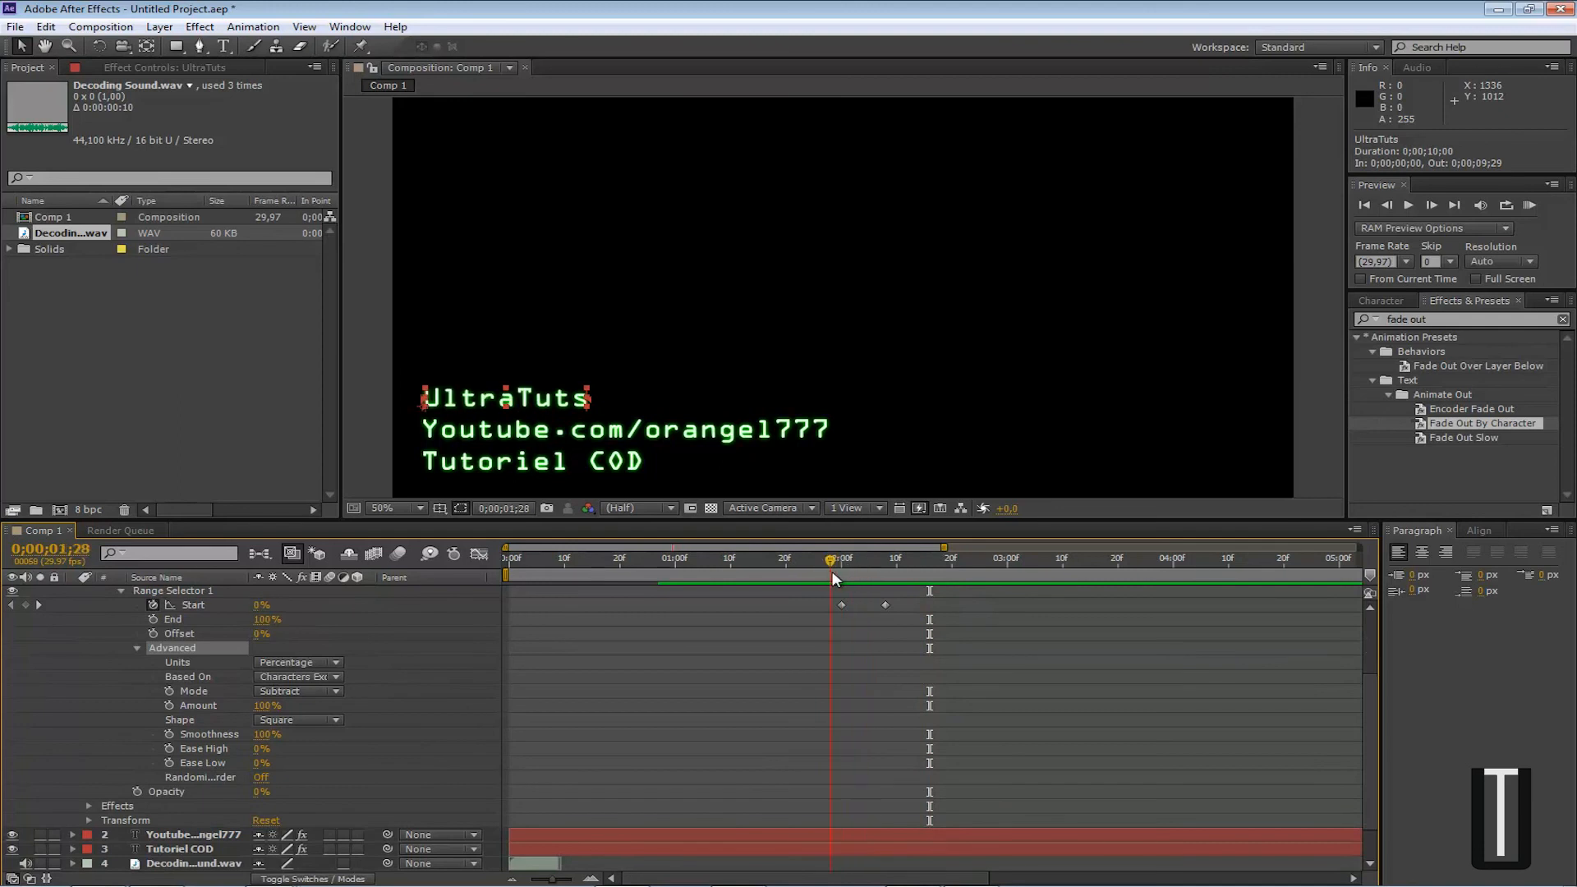
click(261, 779)
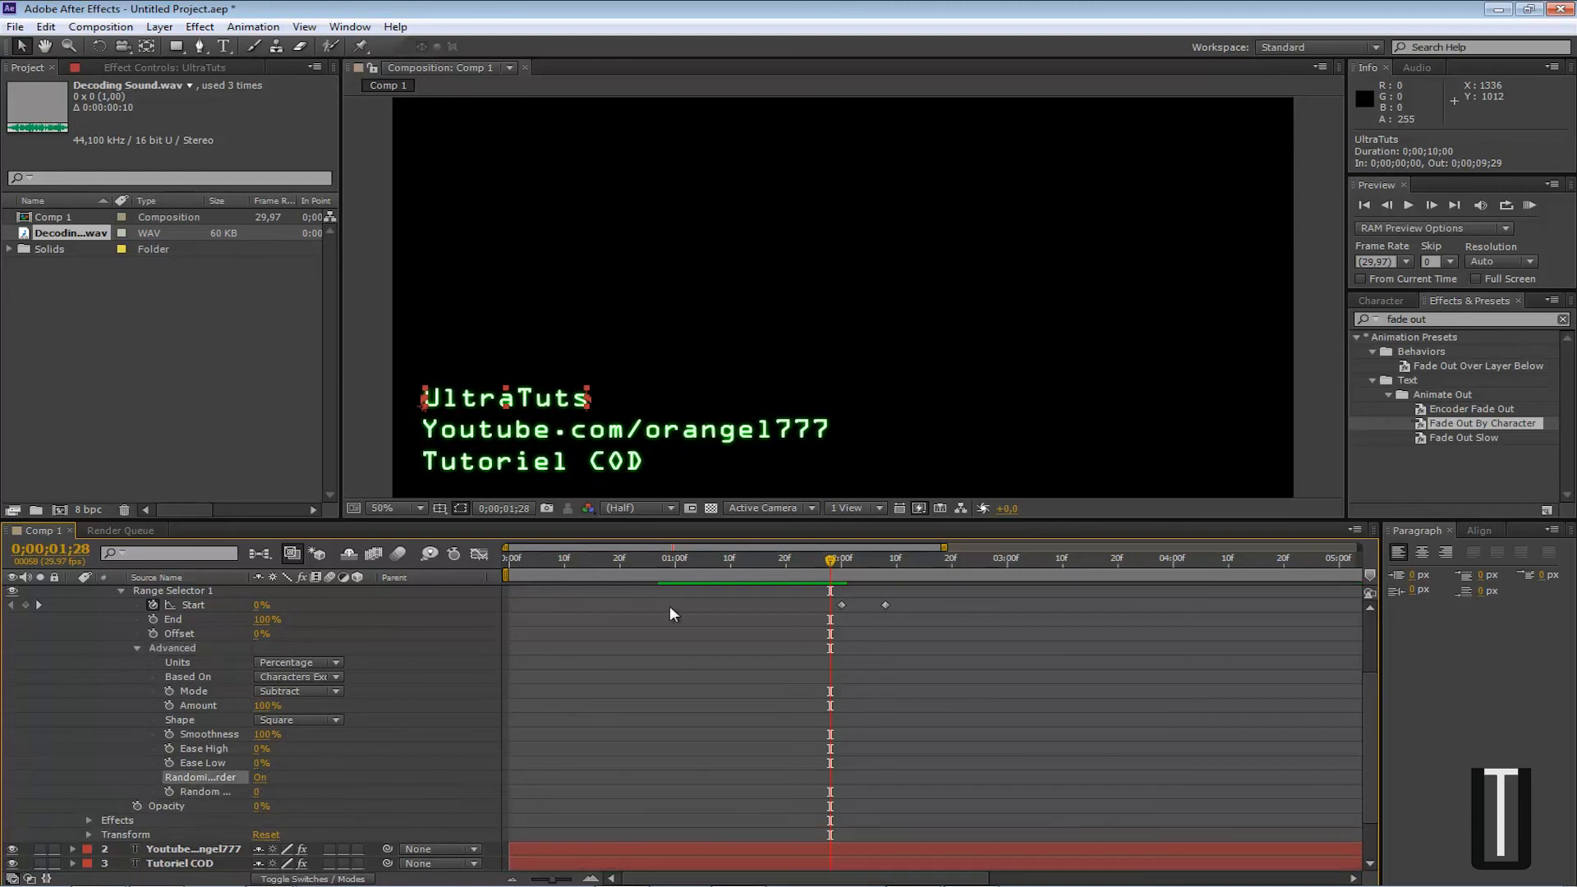
Move the current time to 0;00;02;00 and collapse the UltraTuts layer's properties
mouse_move(822, 554)
mouse_down()
mouse_move(886, 562)
mouse_move(840, 565)
mouse_up()
scroll(230, 638, up, 3)
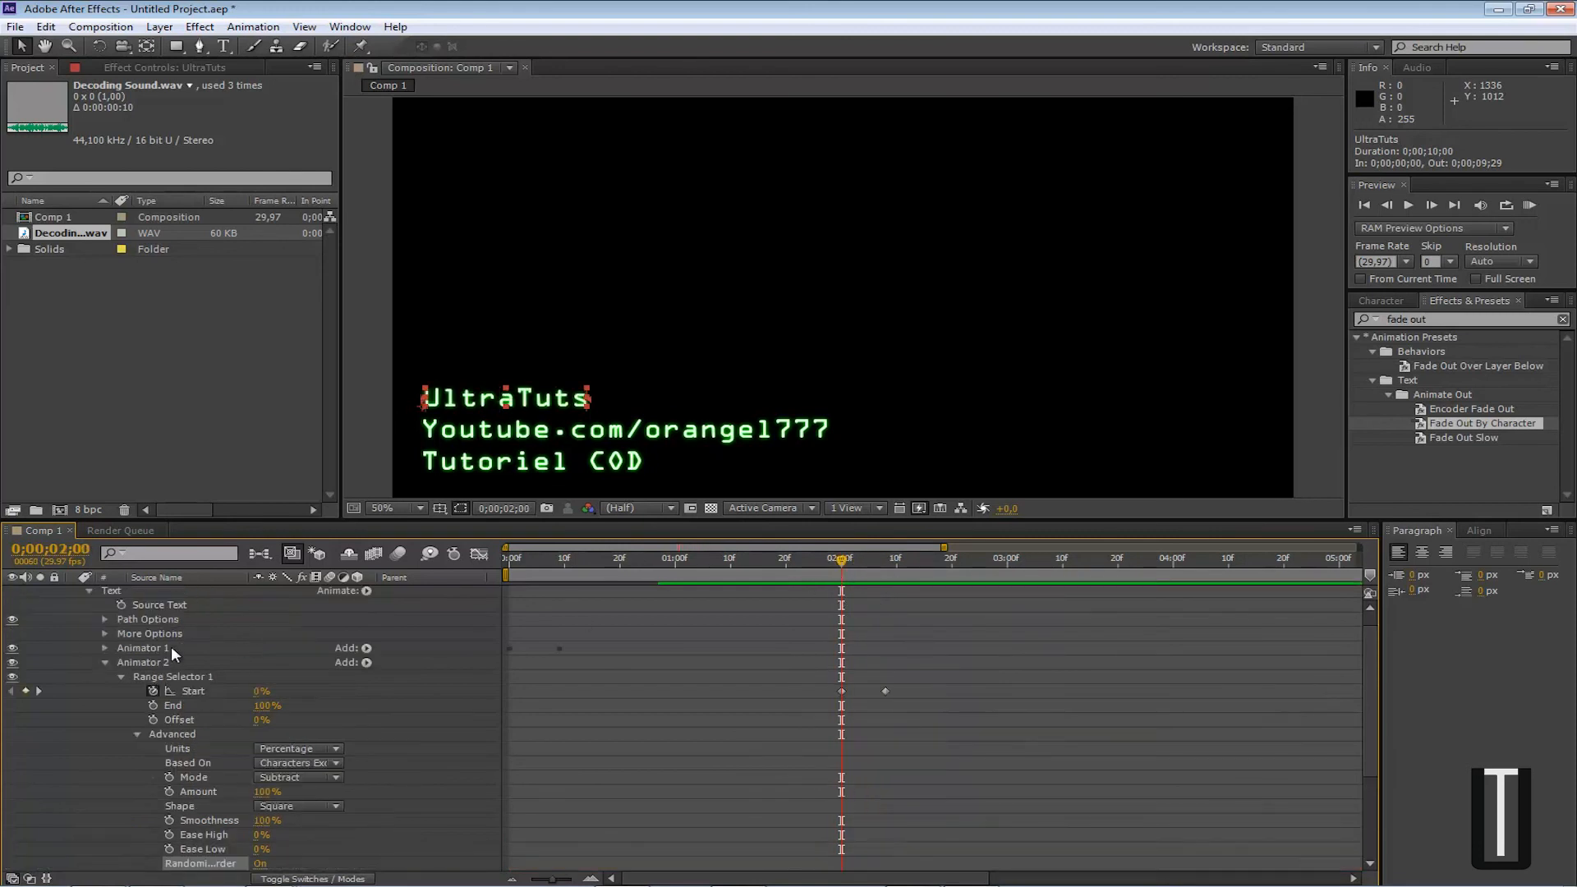
scroll(92, 608, up, 1)
click(91, 604)
click(72, 590)
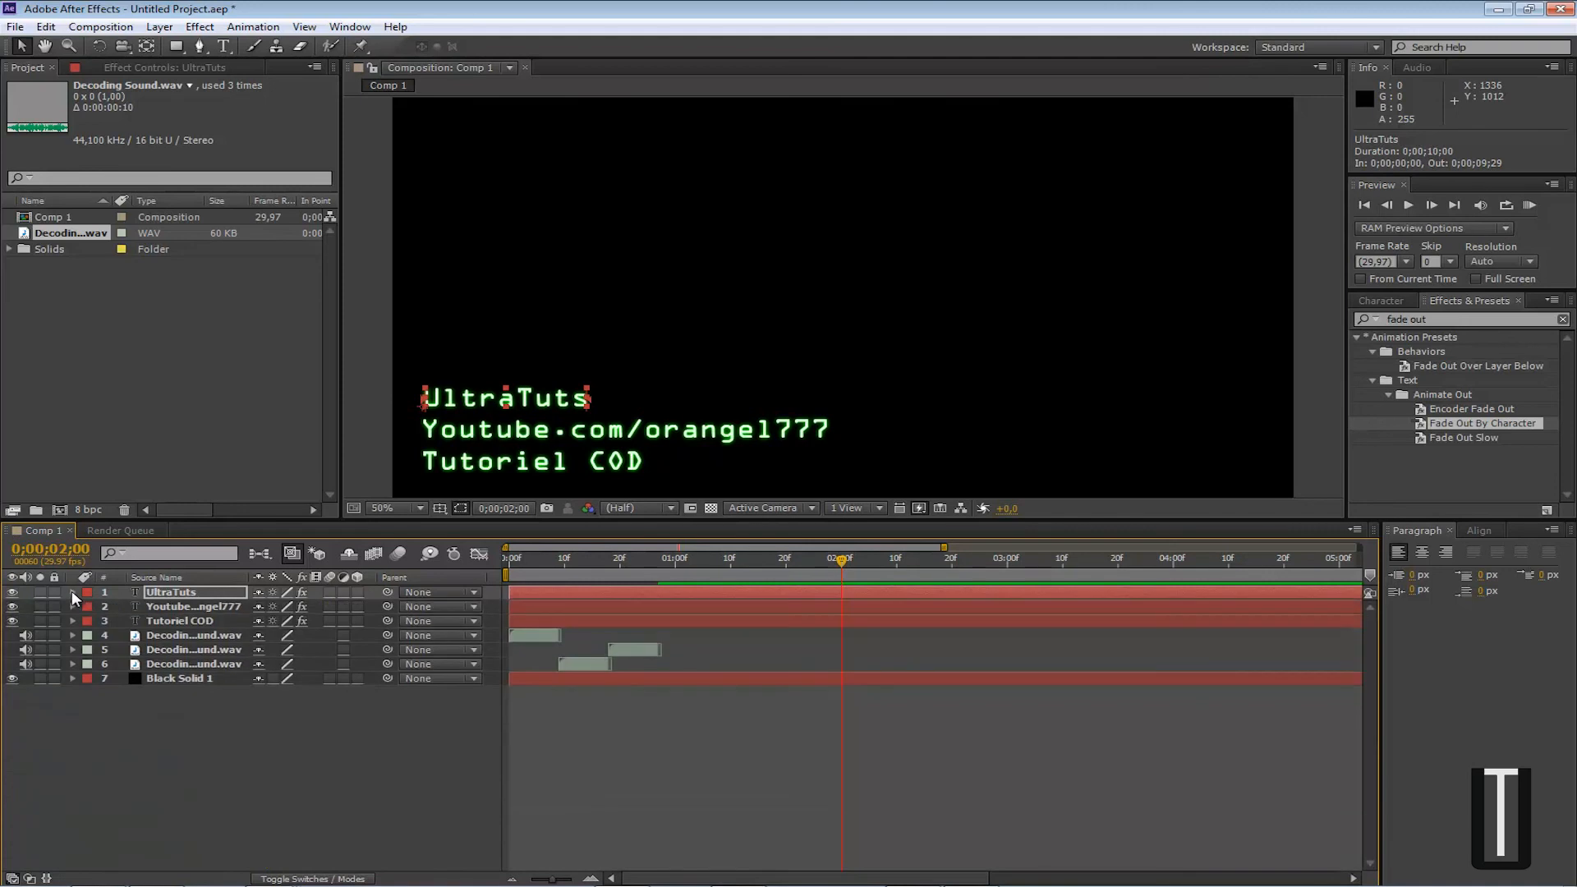
Expand the Youtube.com/orangel777 layer and apply the Fade Out By Character preset to its text at 0;00;02;00
click(72, 605)
click(72, 591)
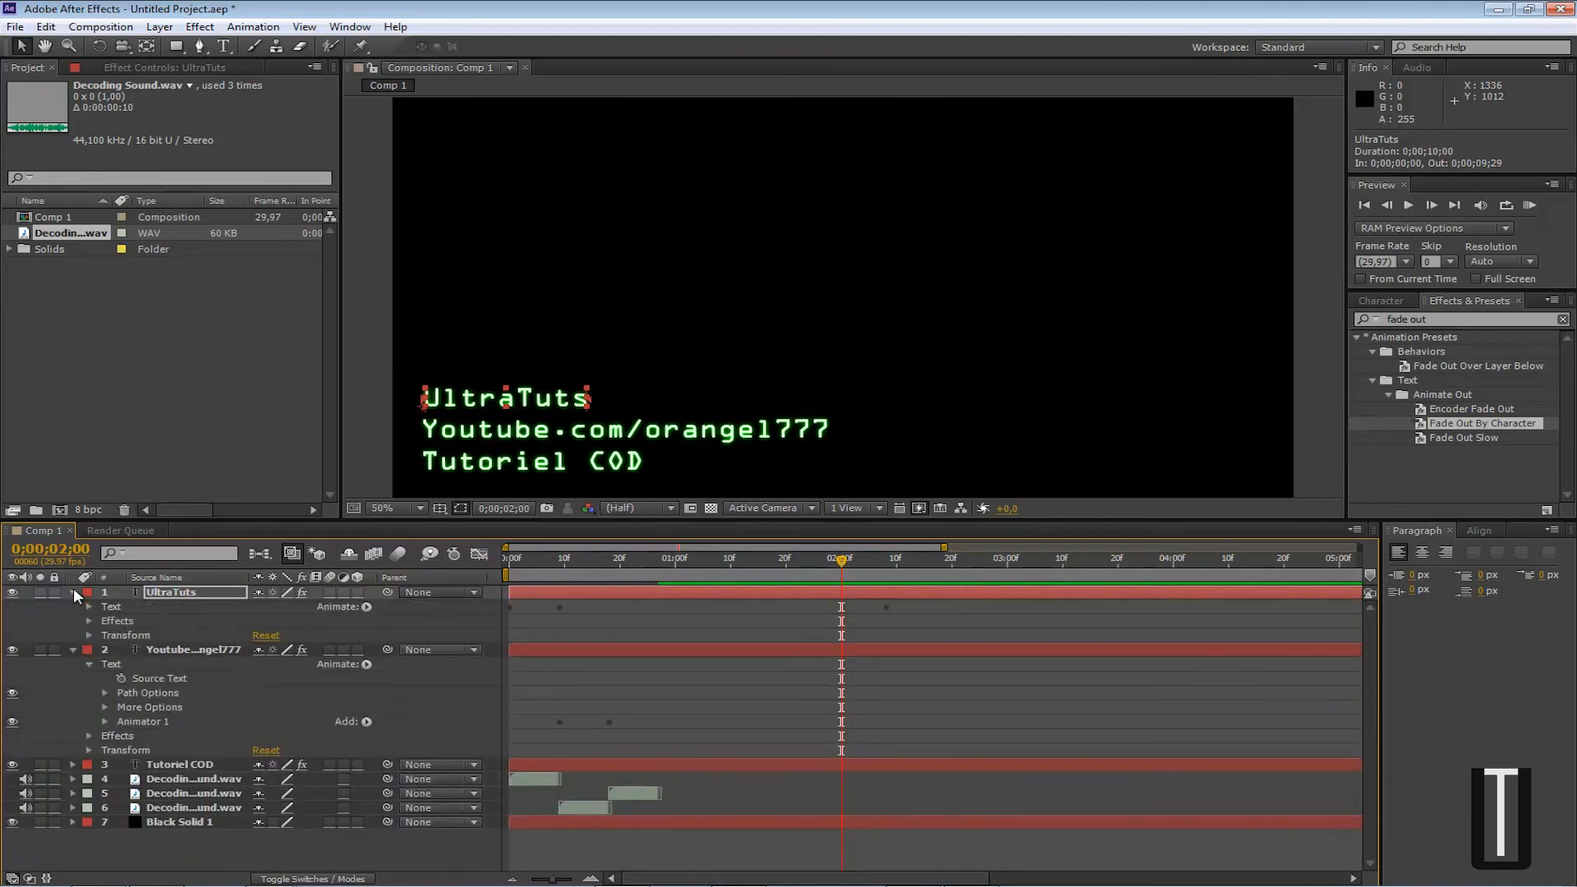
mouse_move(850, 570)
mouse_down()
mouse_move(885, 568)
mouse_move(787, 568)
mouse_move(843, 576)
mouse_up()
click(174, 648)
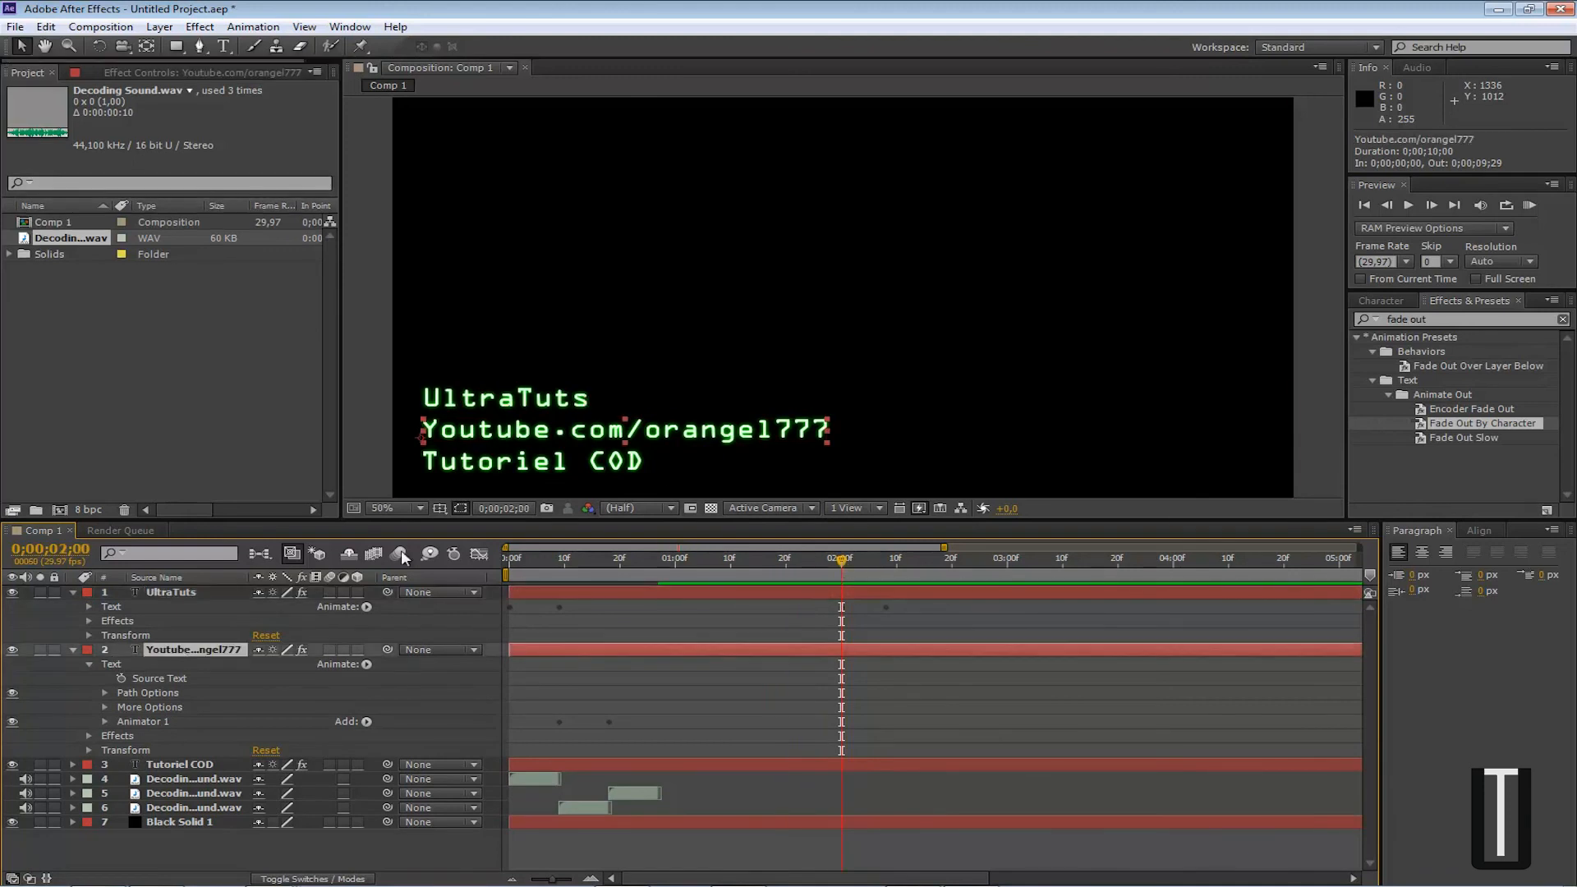
drag(1464, 422, 609, 435)
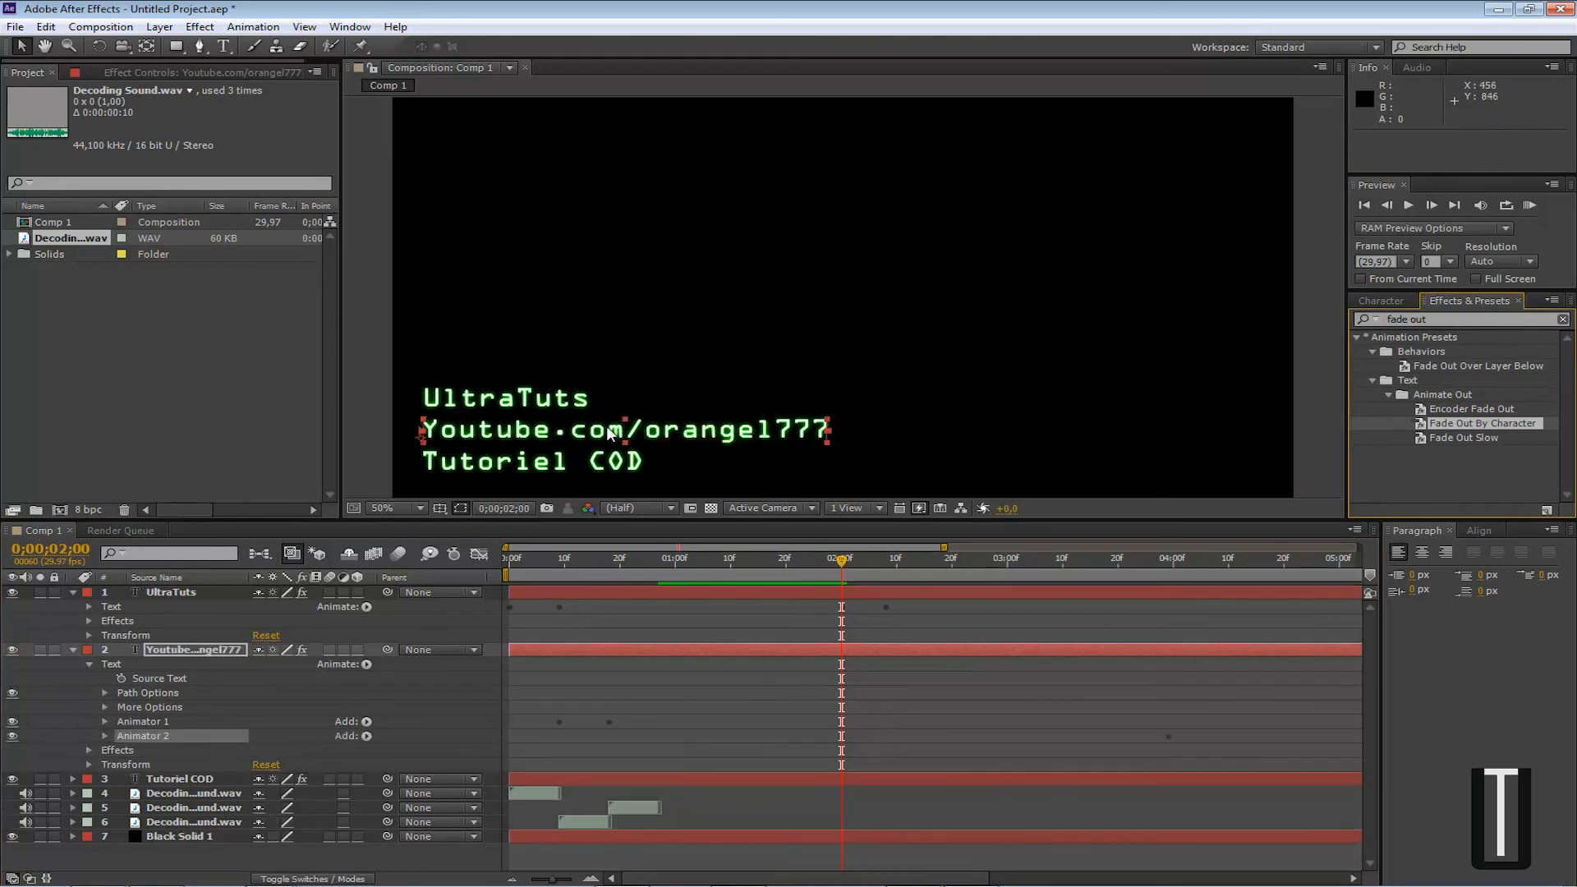
Move the end Start keyframe of Animator 2's Range Selector 1 on the Youtube.com/orangel777 layer to 0;00;02;08 and collapse the layer
click(103, 737)
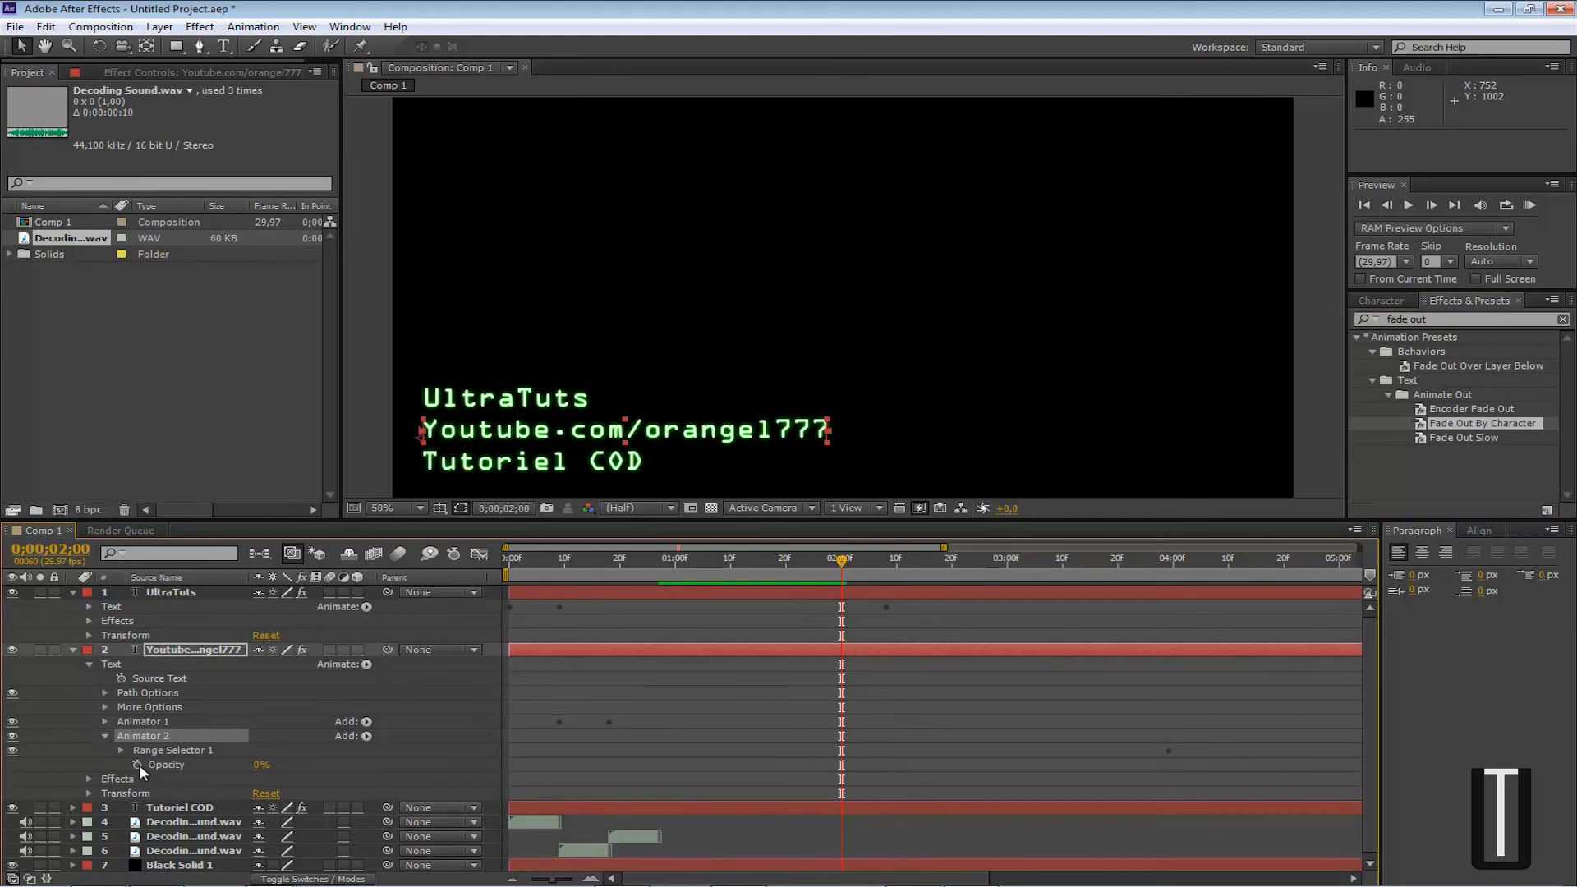
click(120, 751)
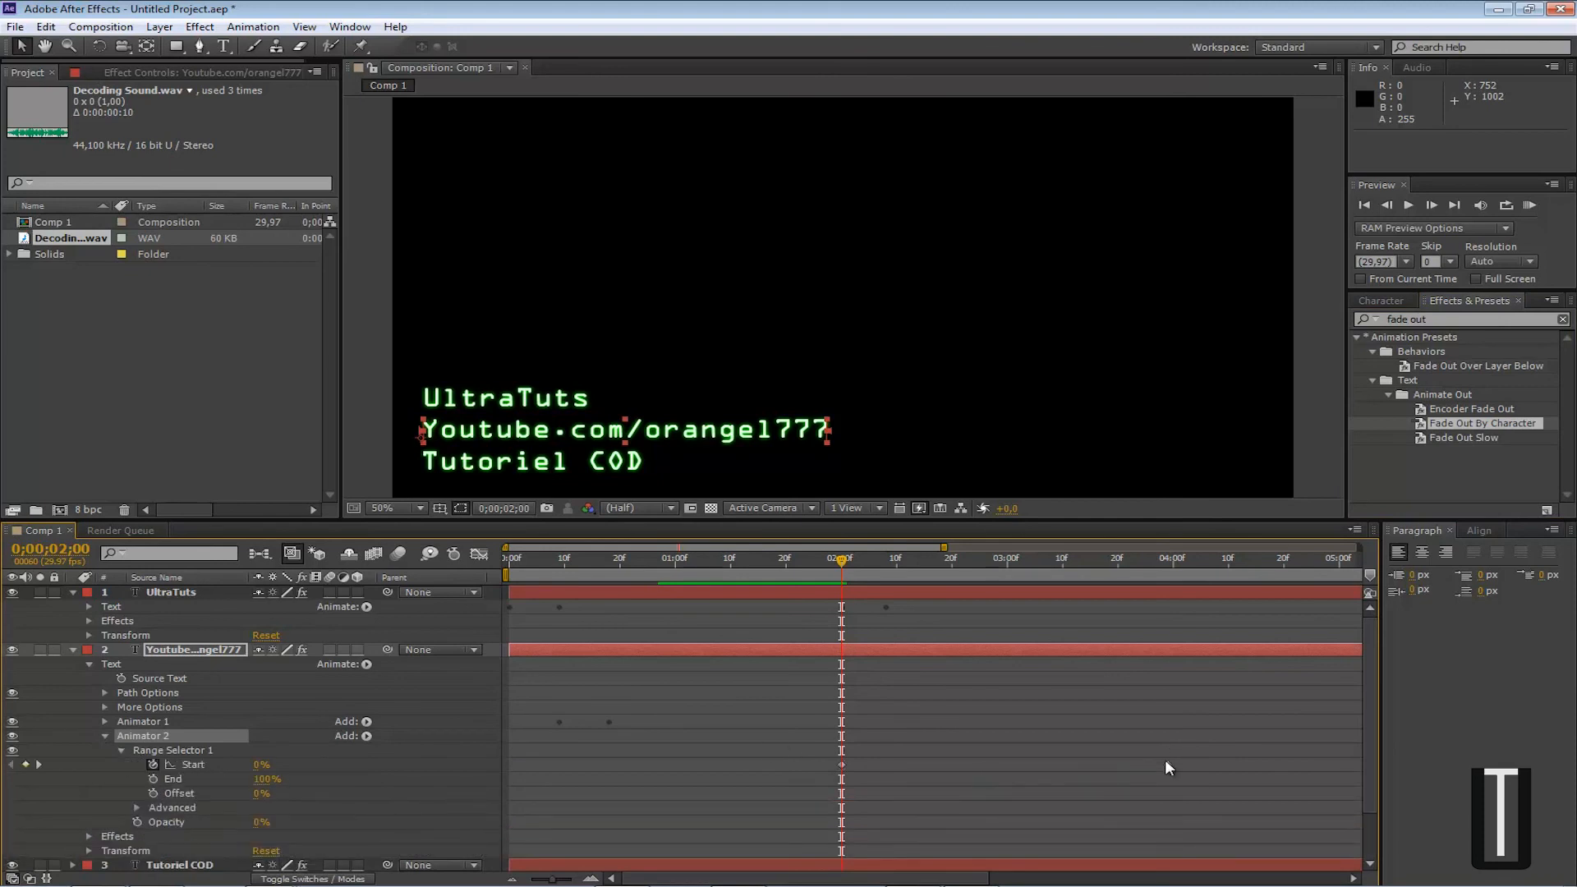
click(1167, 765)
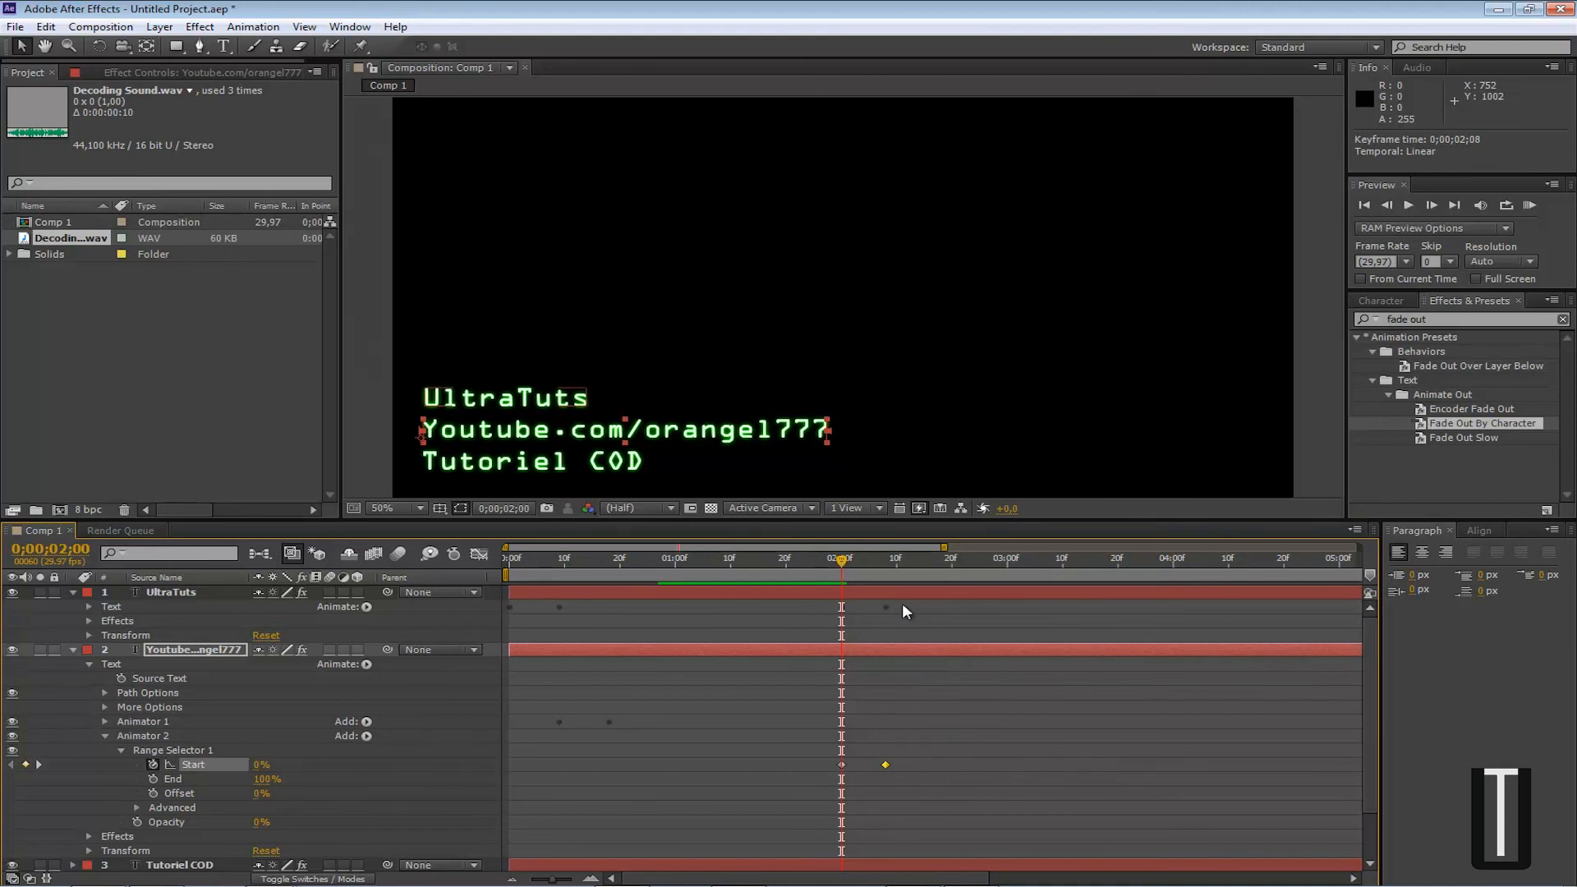
click(105, 737)
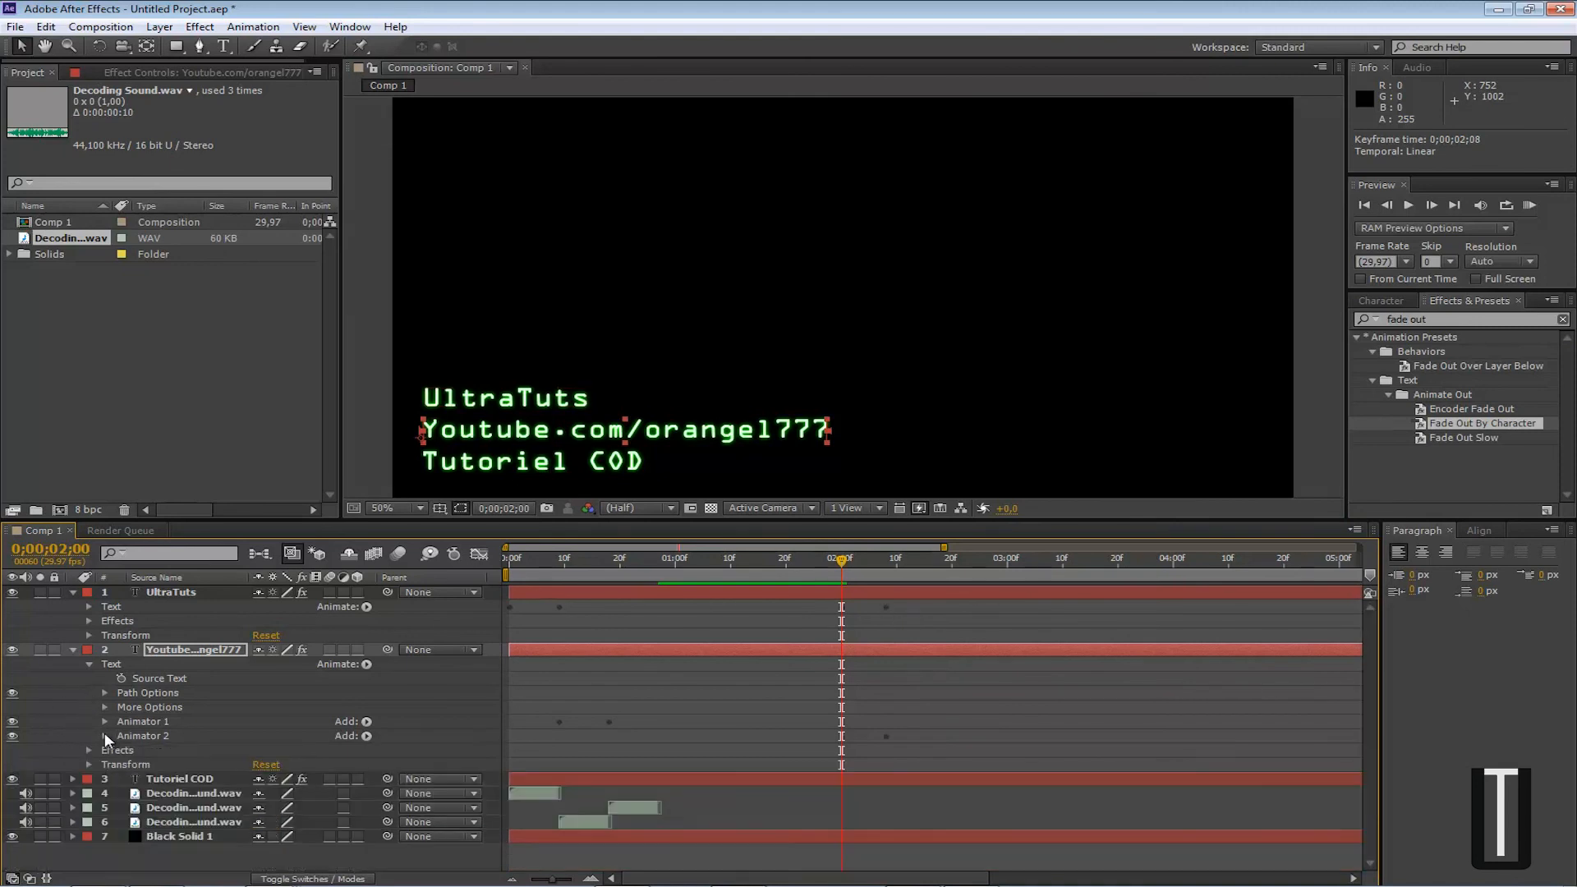
click(87, 663)
click(70, 649)
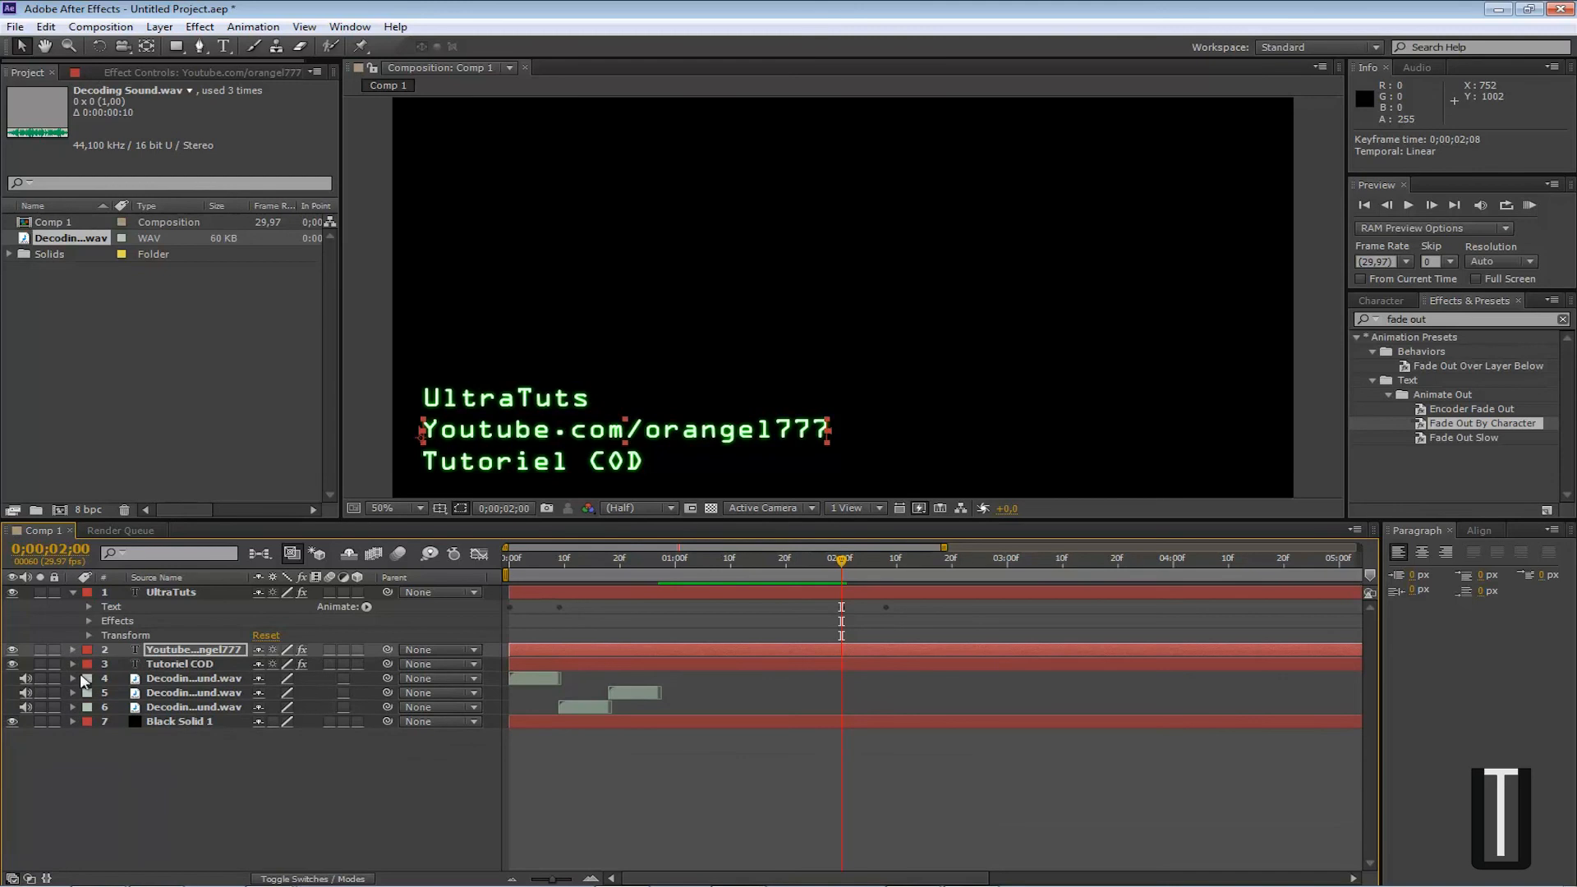
Apply the Fade Out By Character preset to the Tutoriel COD text at 0;00;02;00
click(72, 664)
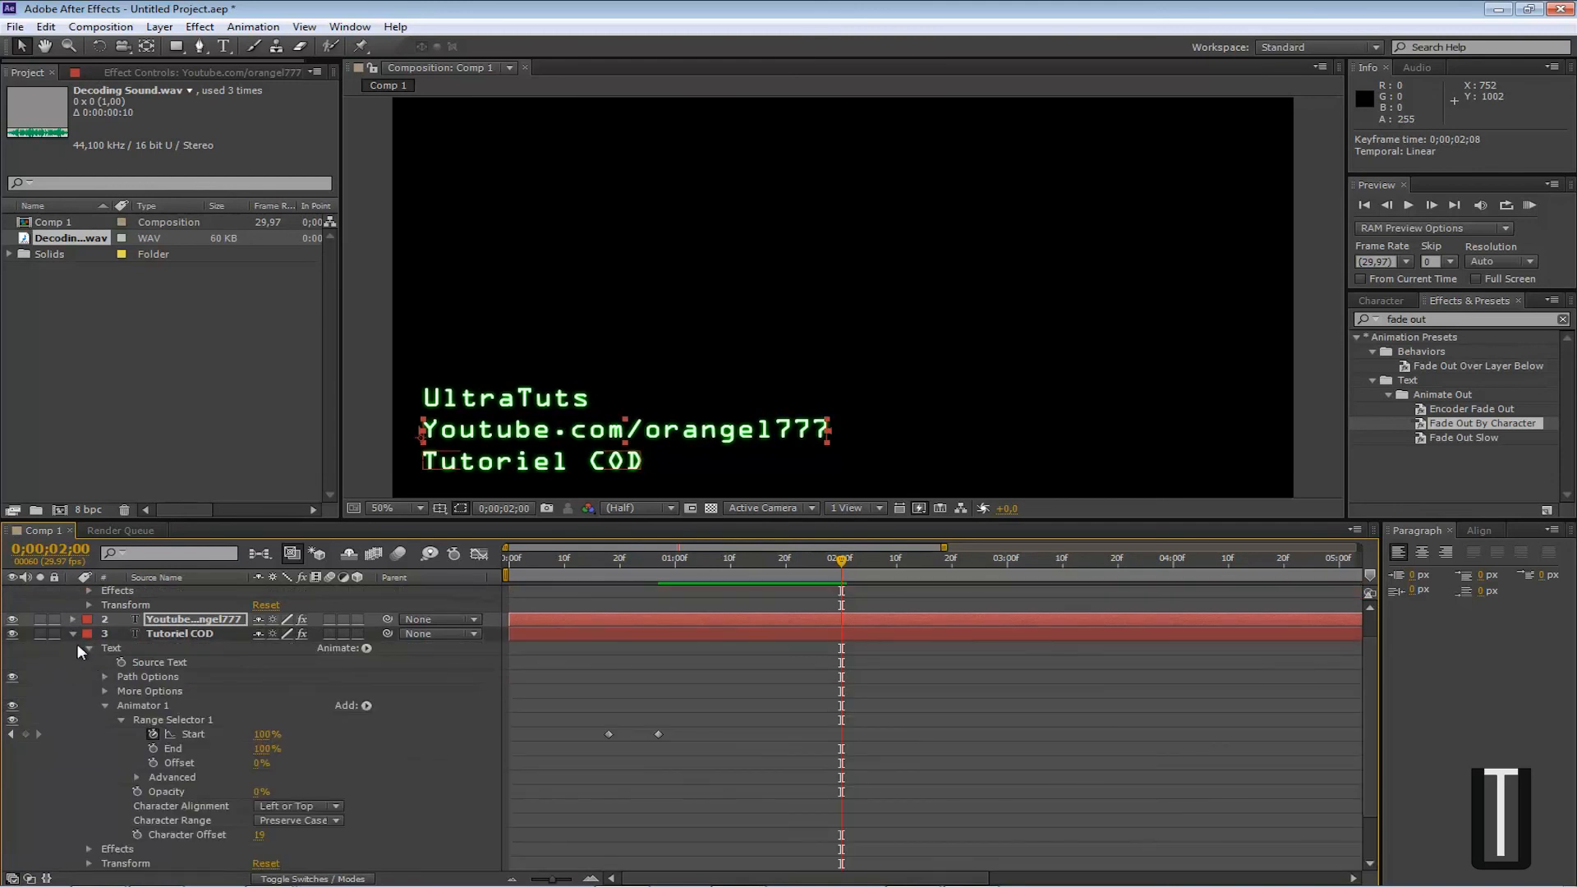
click(74, 634)
click(174, 663)
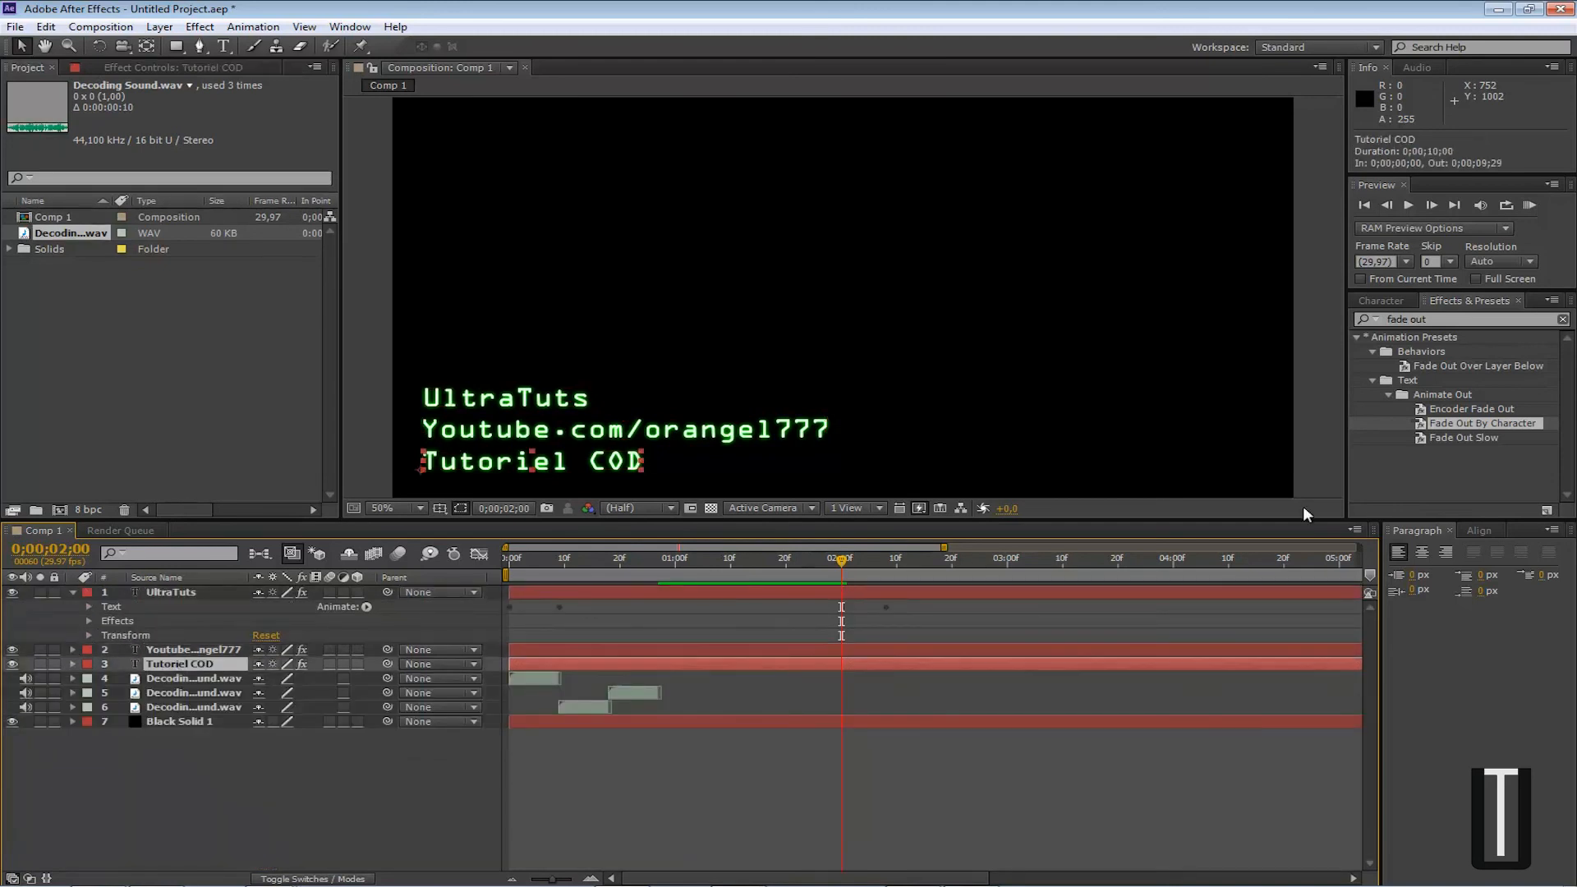
drag(1494, 417, 535, 460)
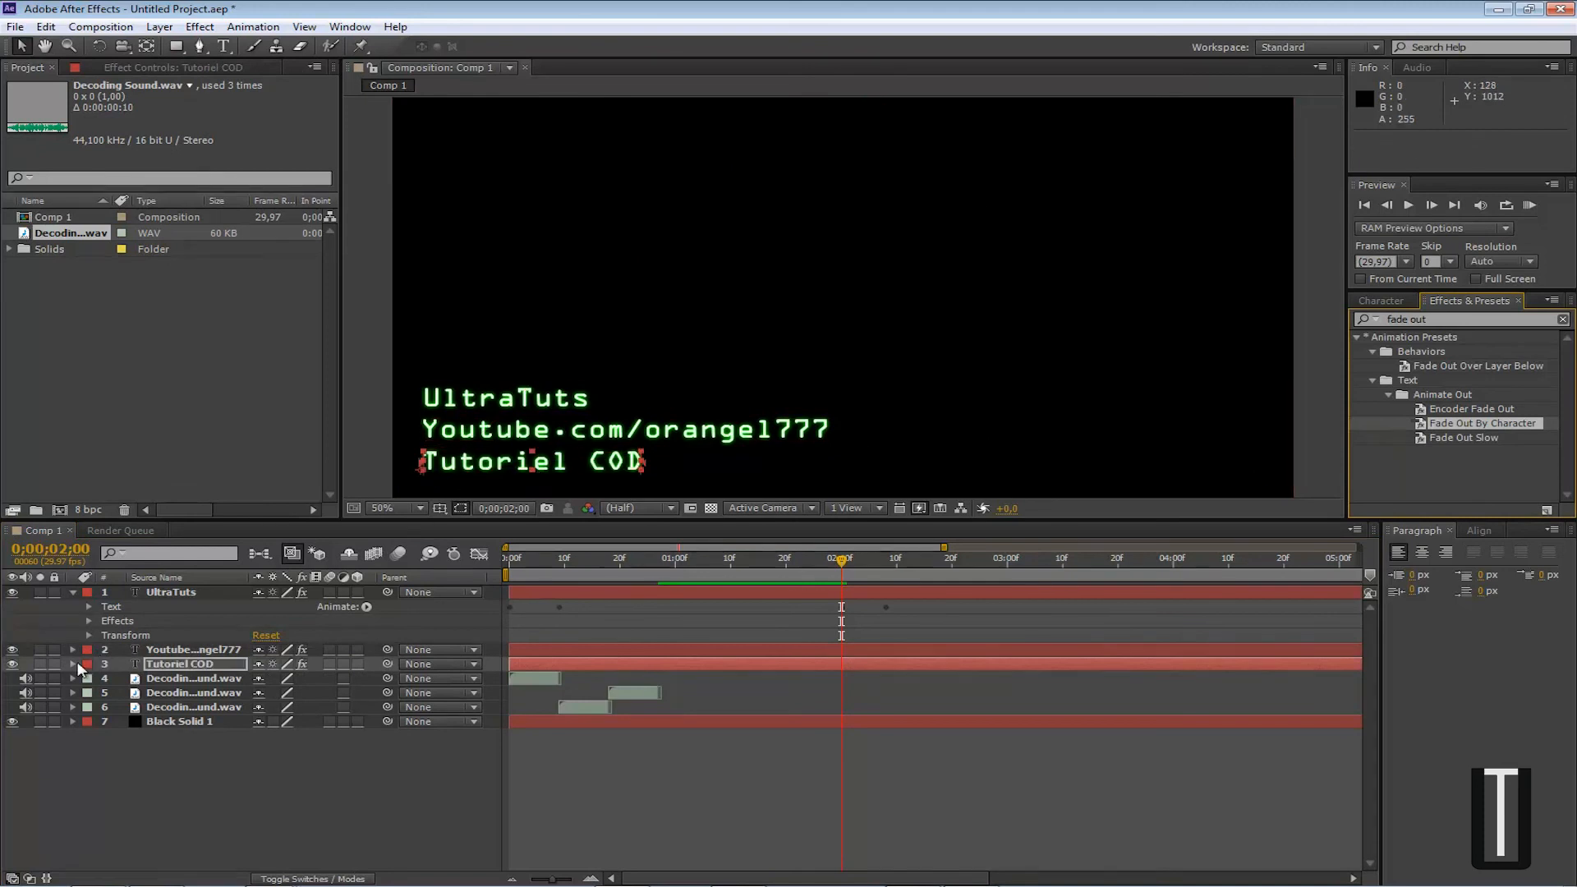
Move the end Start keyframe of Animator 2's Range Selector 1 on the Tutoriel COD layer to 0;00;02;08 and collapse all layer properties
click(76, 662)
scroll(76, 662, down, 1)
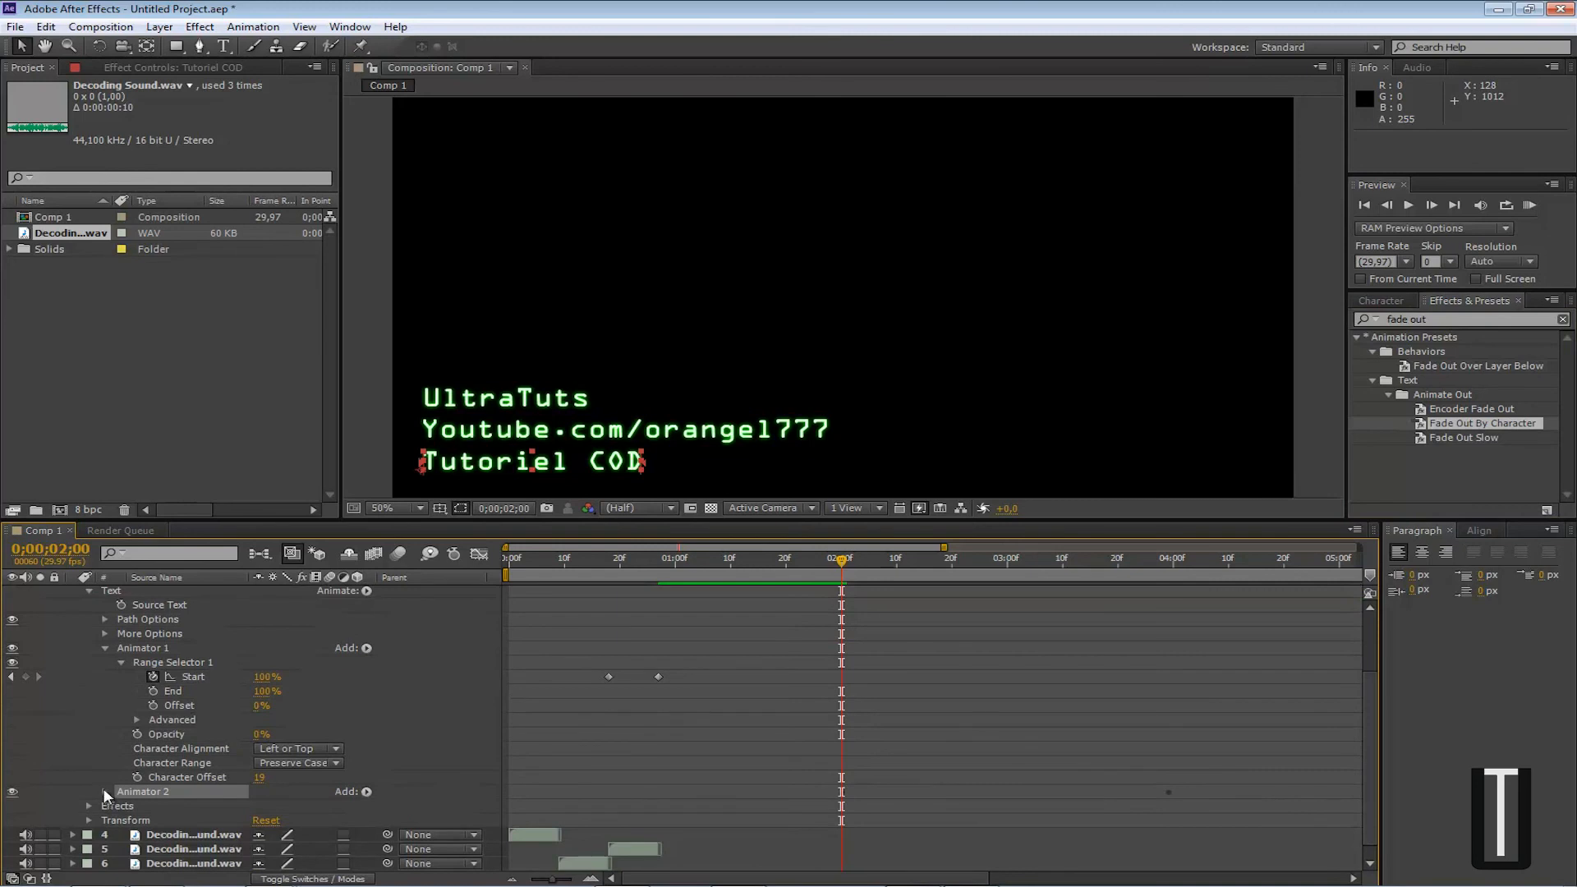
click(105, 649)
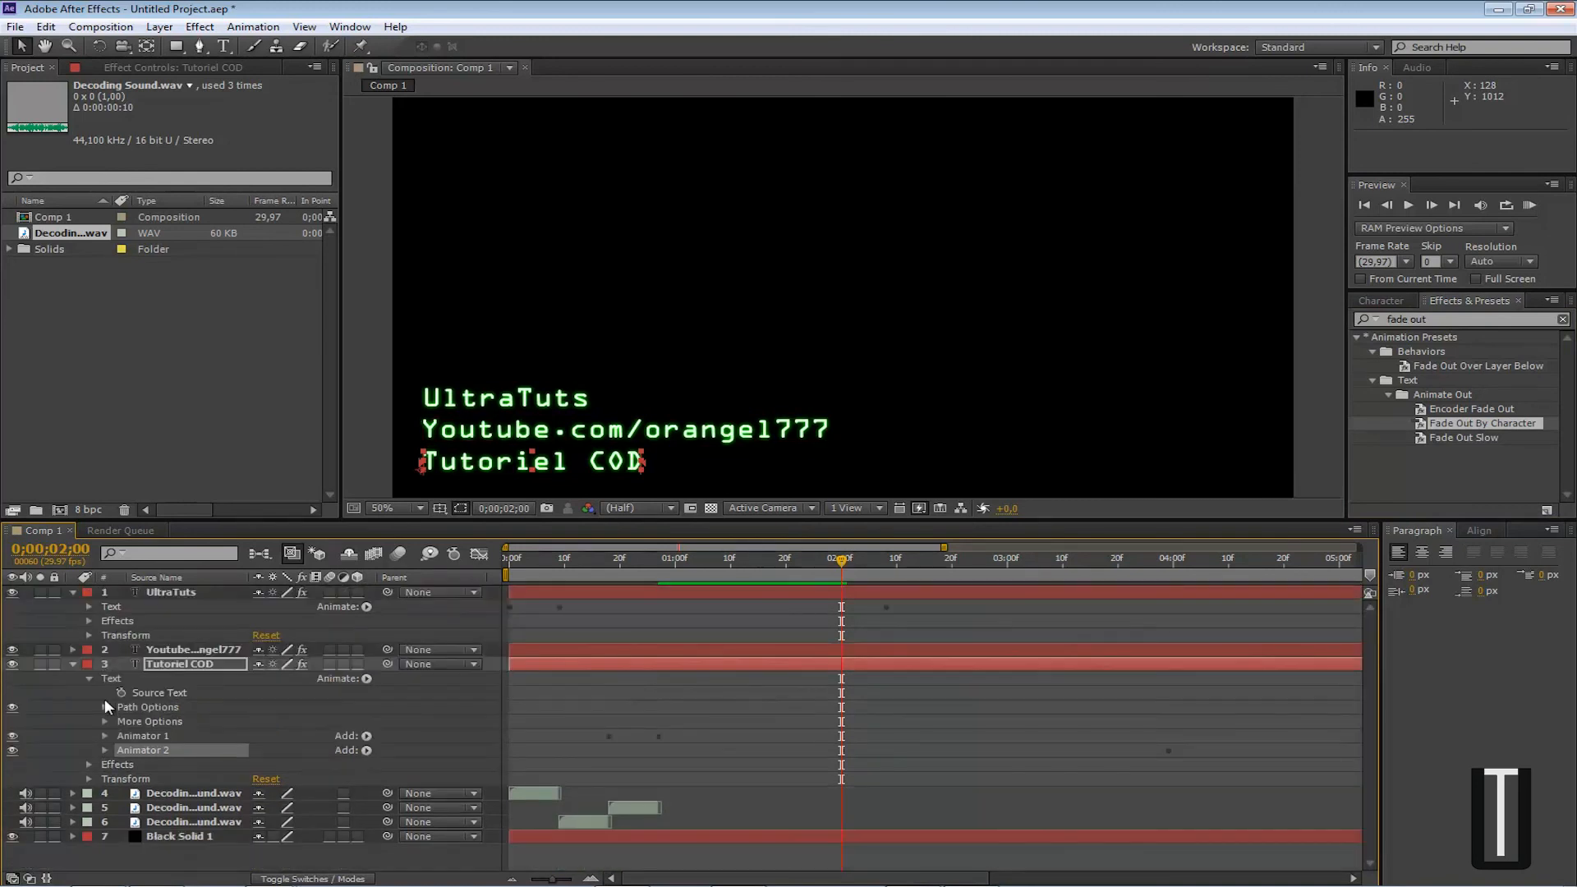
click(106, 749)
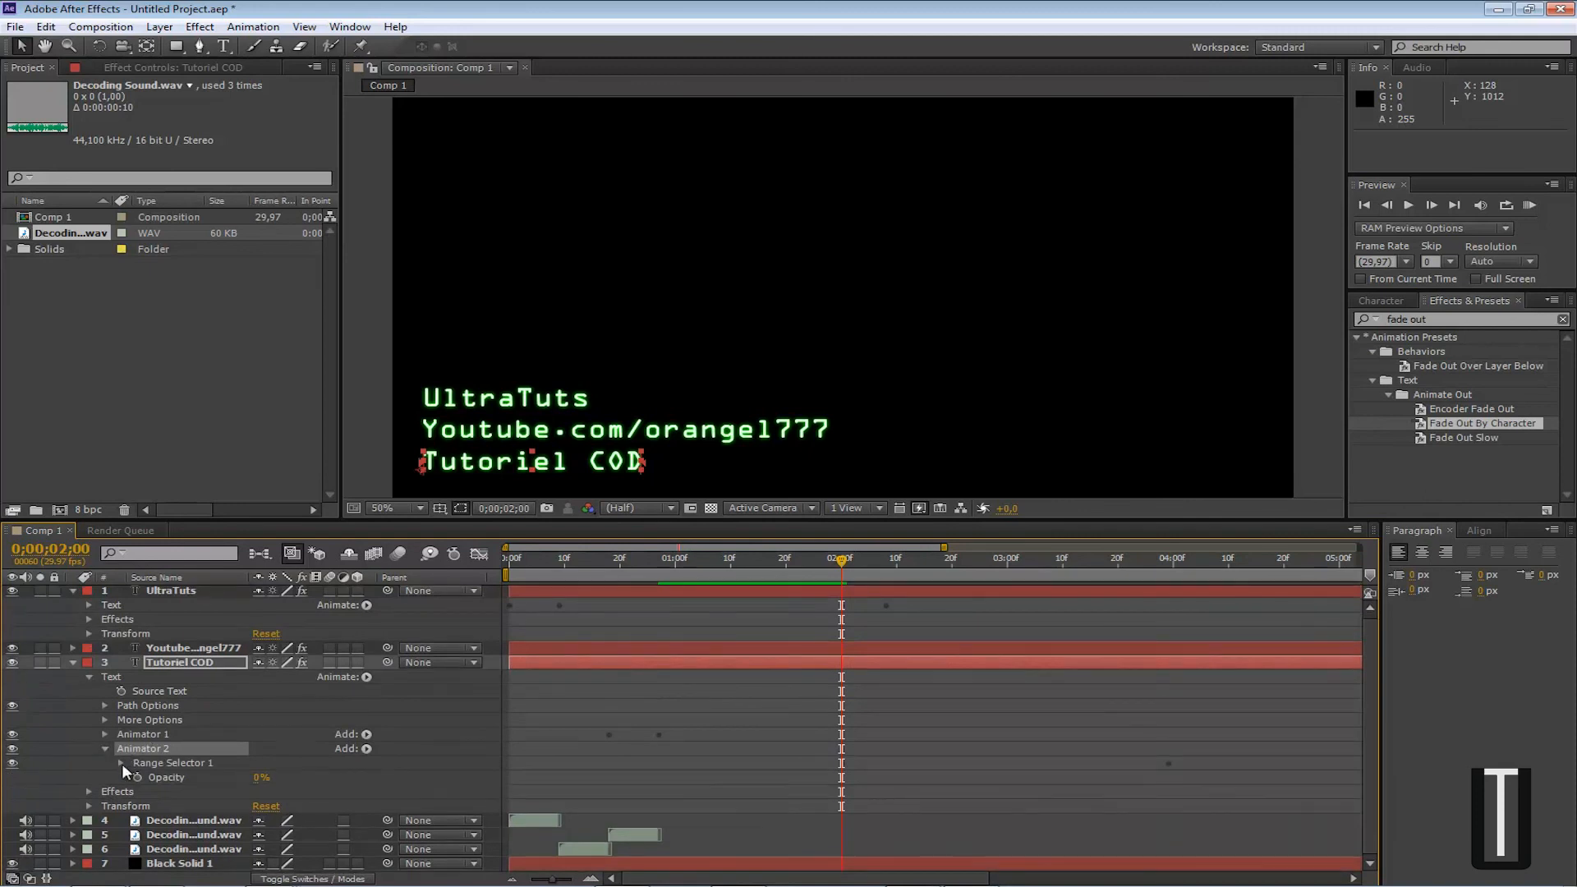
click(120, 759)
drag(1167, 777, 893, 614)
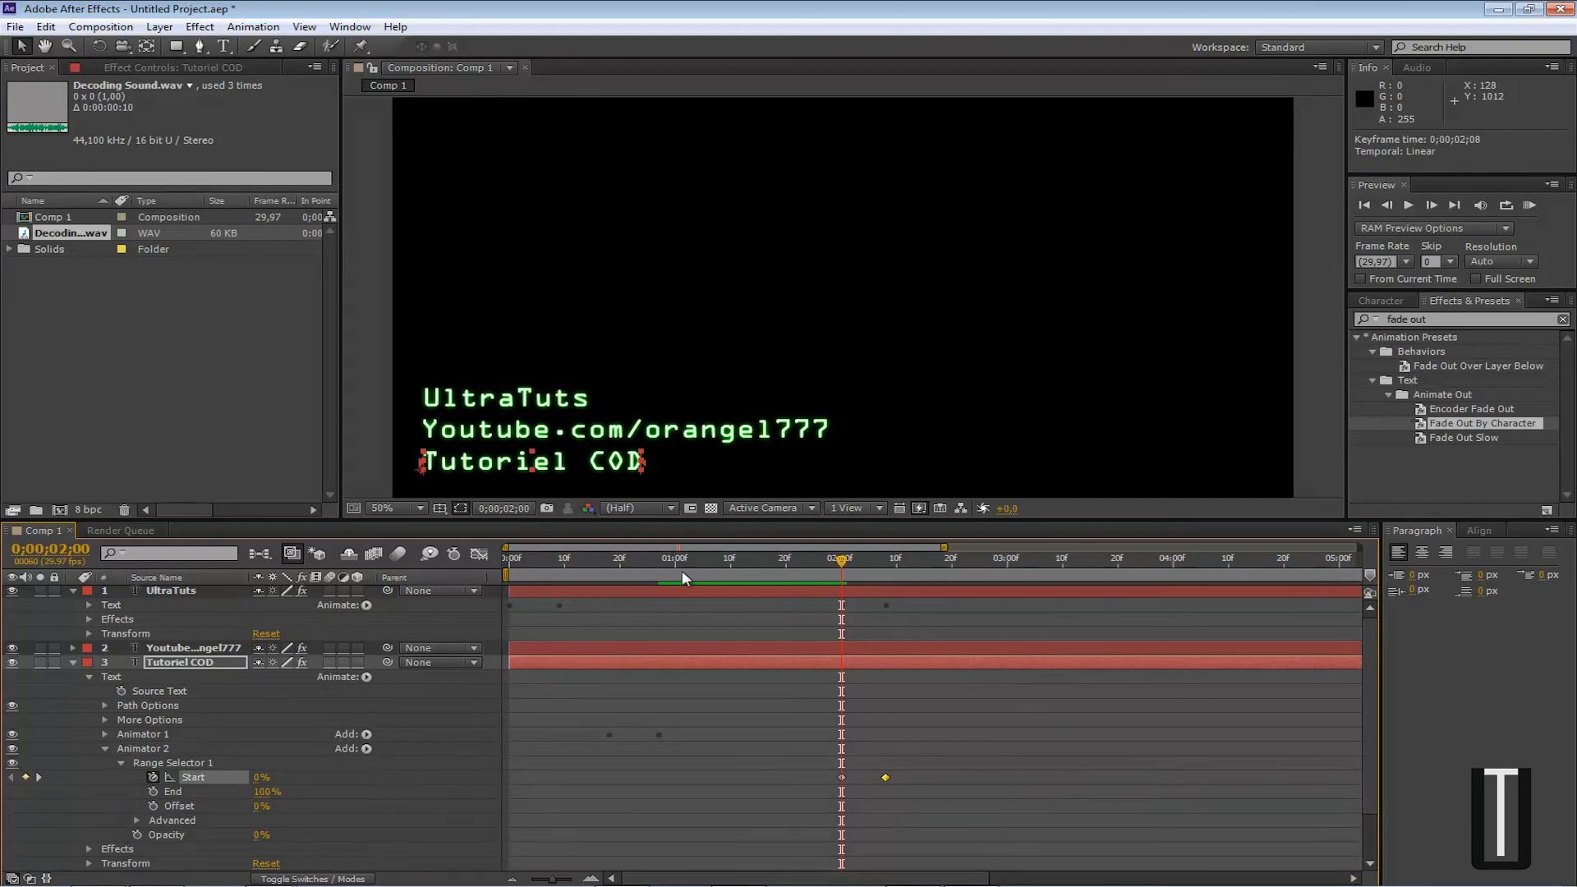
click(106, 744)
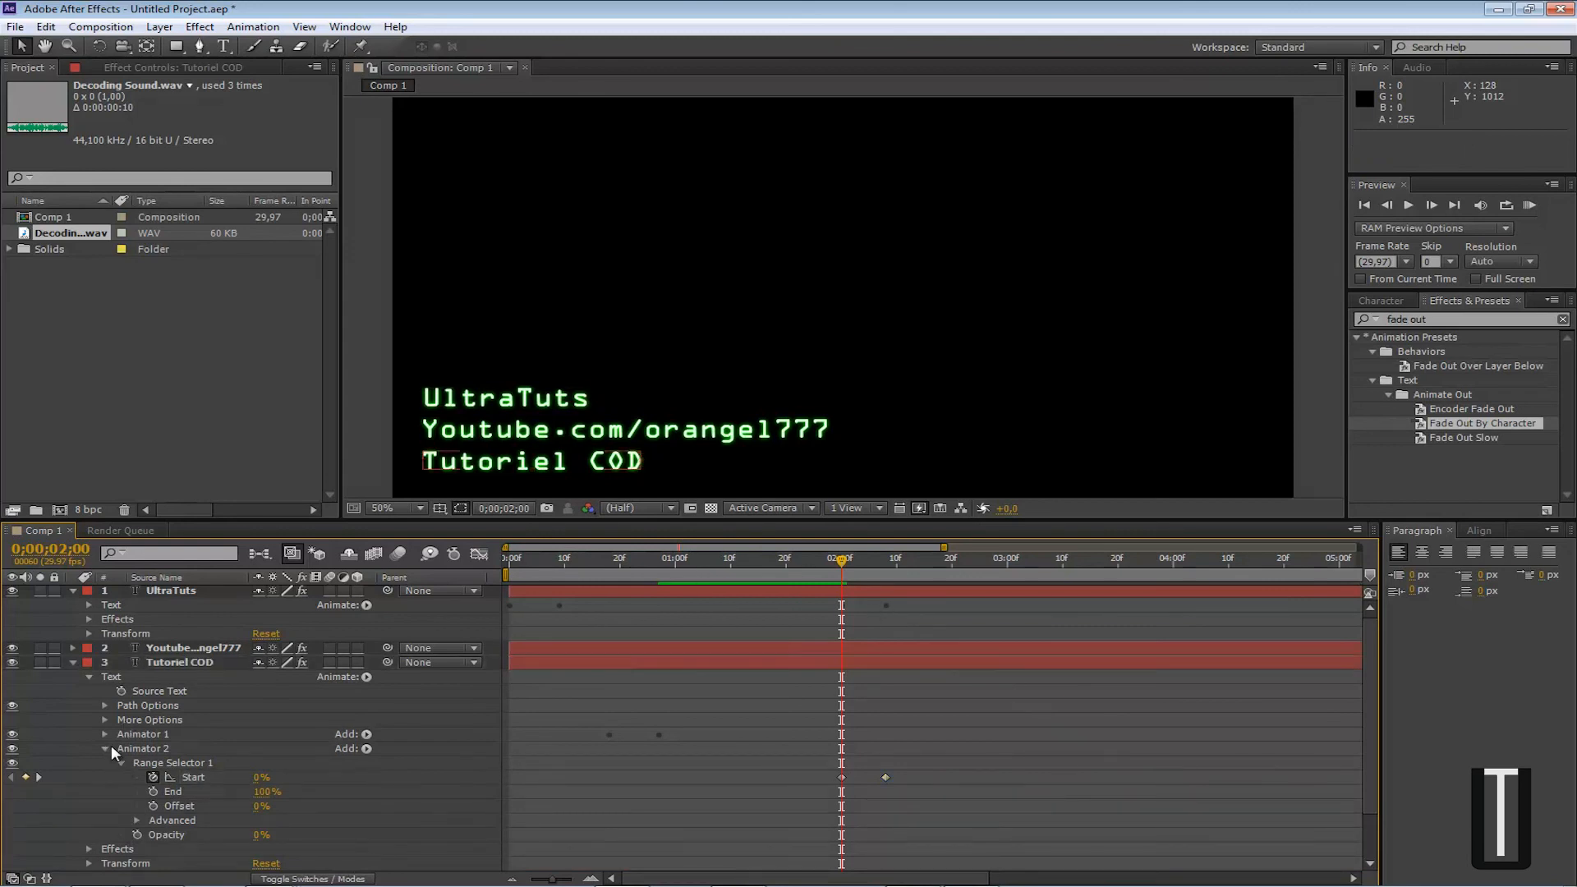
click(105, 748)
click(74, 664)
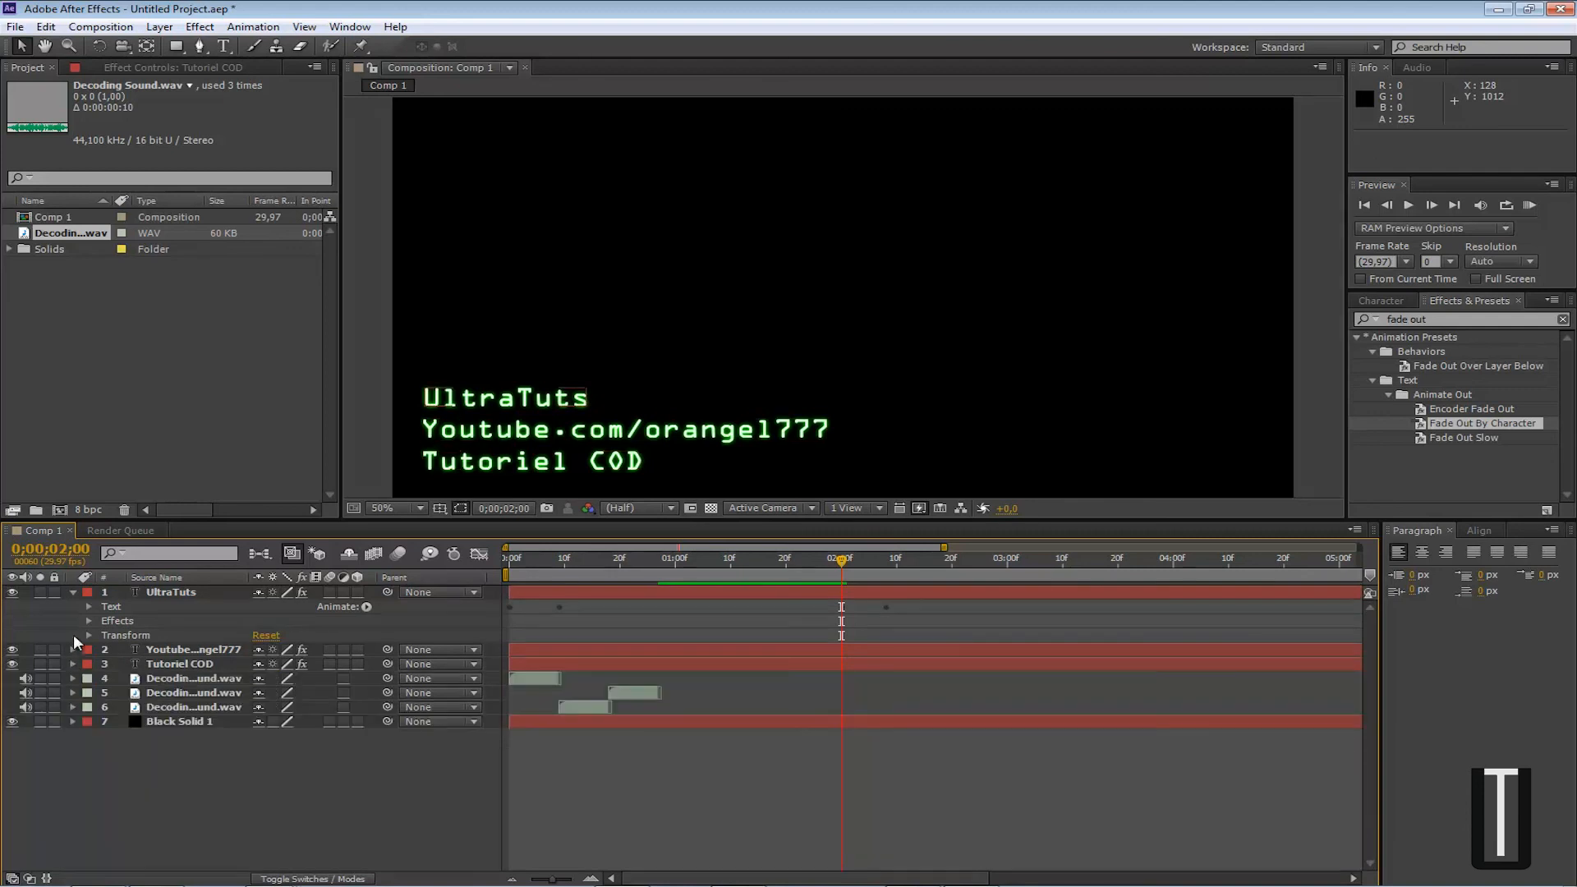
click(73, 591)
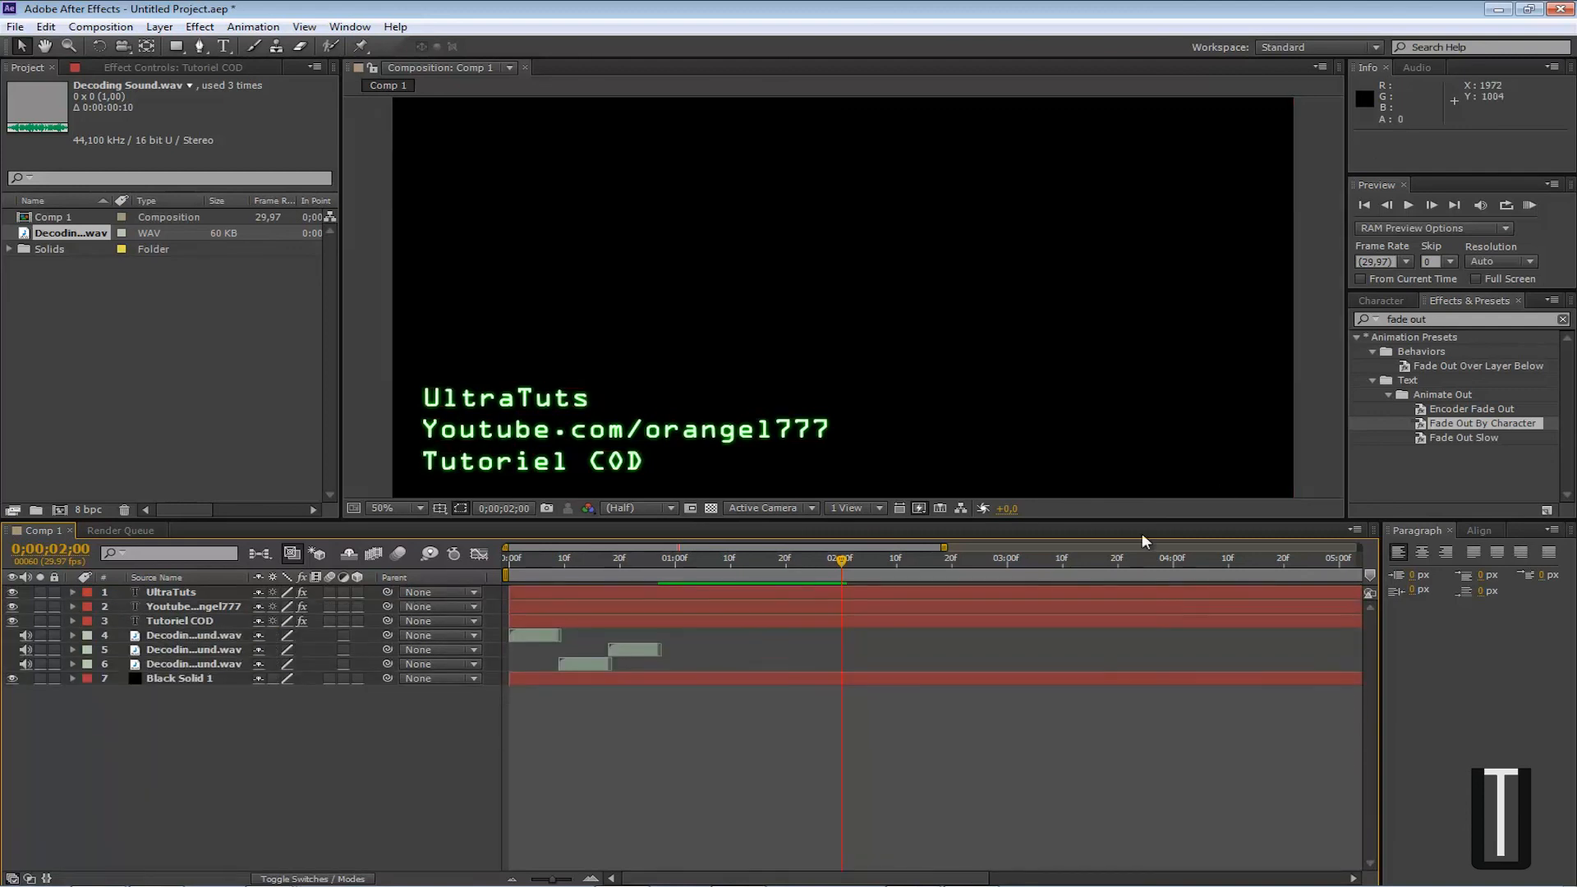
Play a RAM preview of the text animation, stop it, and move the current time to 0;00;01;24
click(1533, 205)
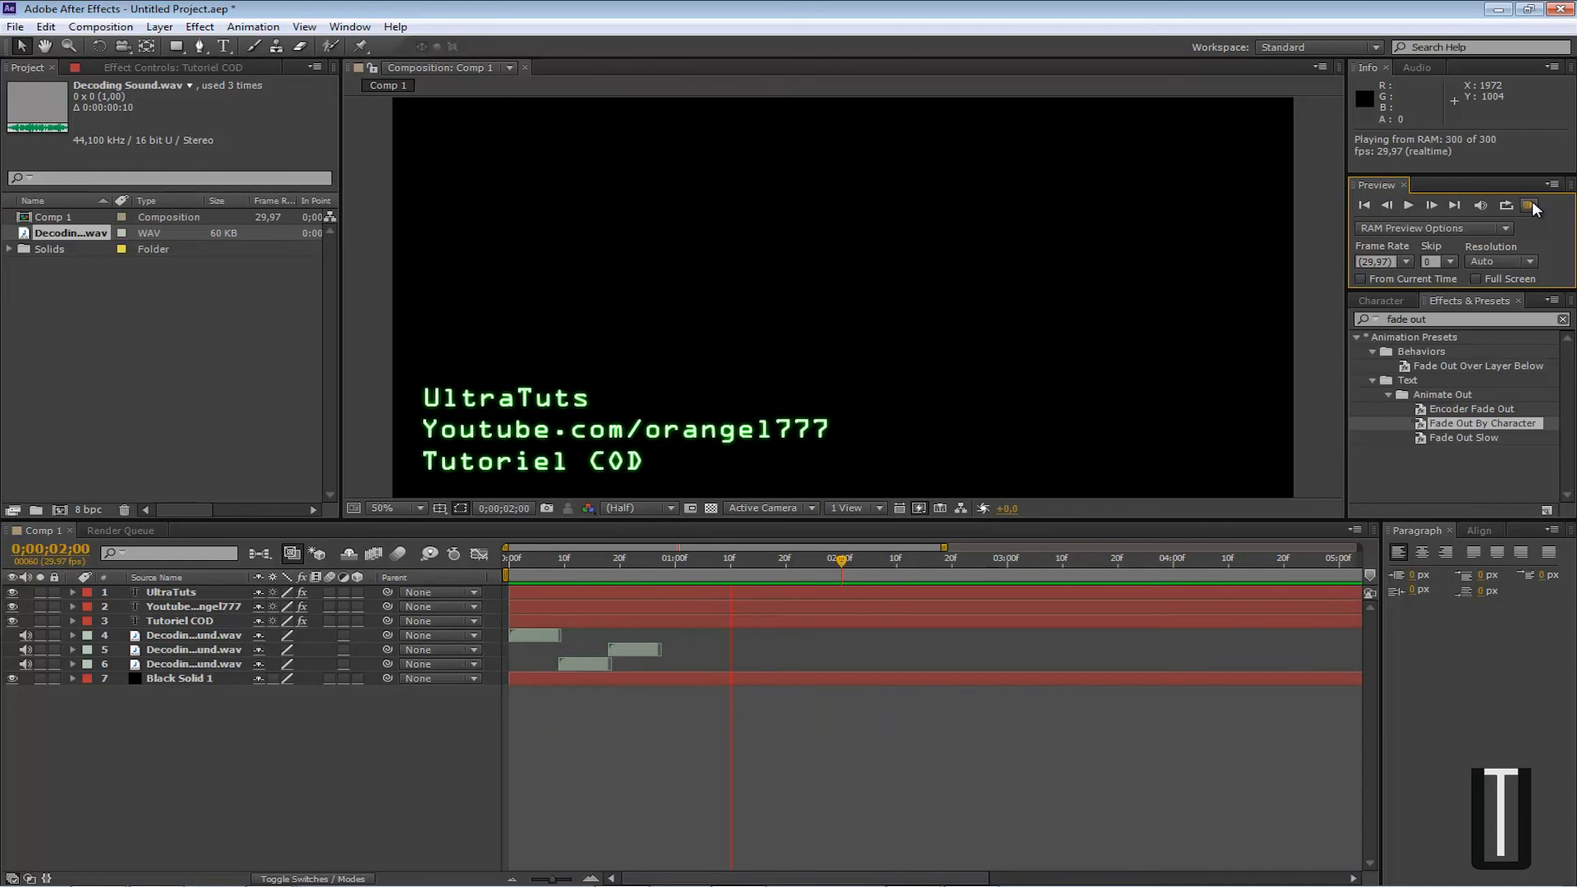
click(1533, 208)
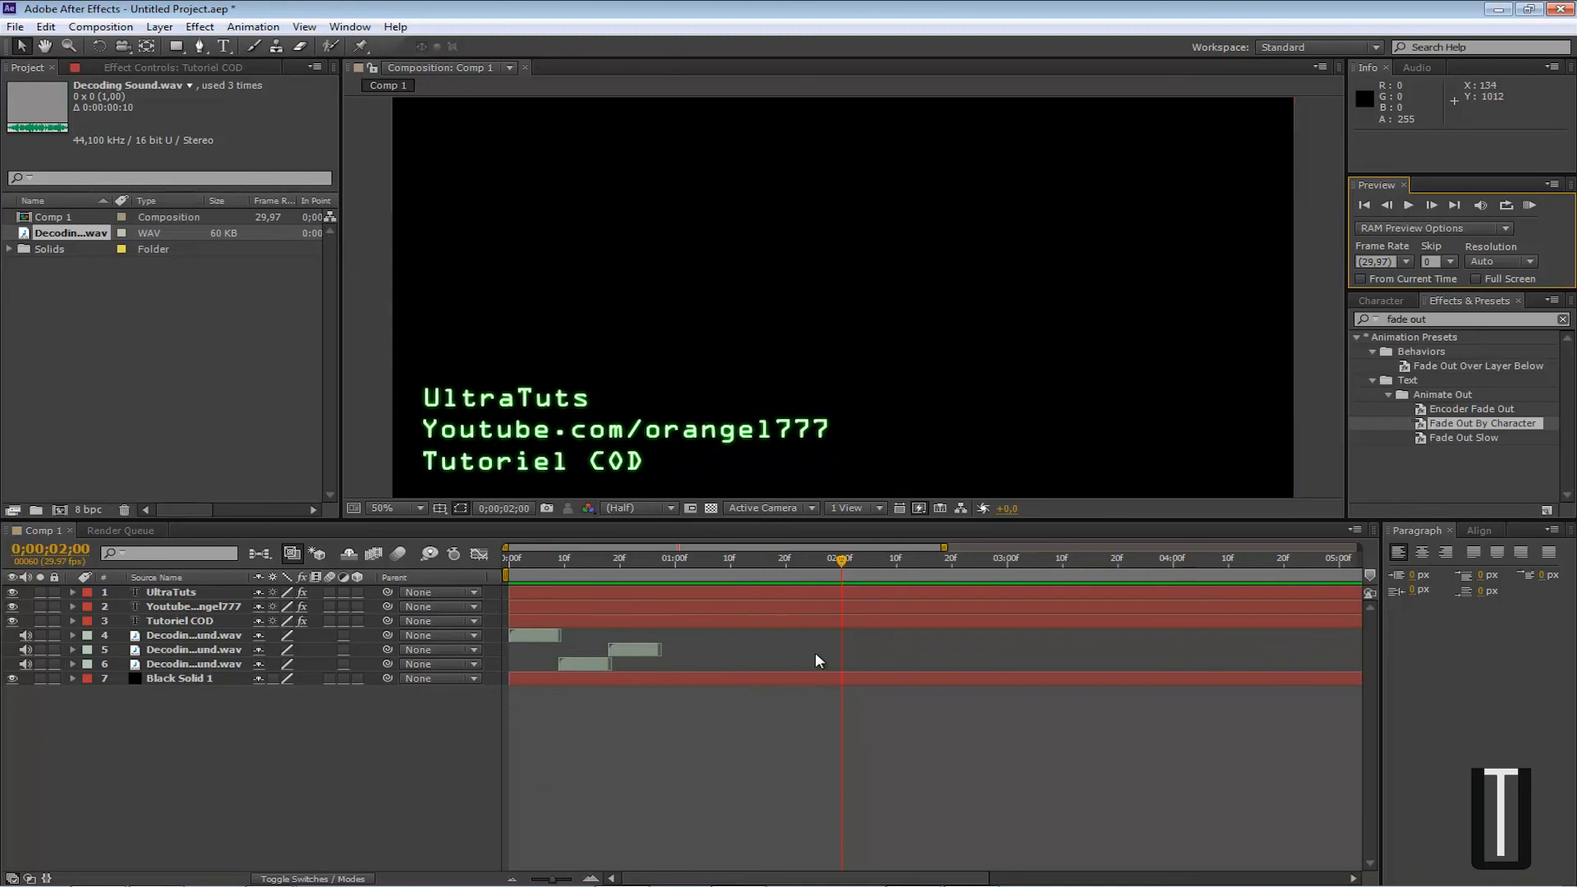
drag(842, 559, 808, 559)
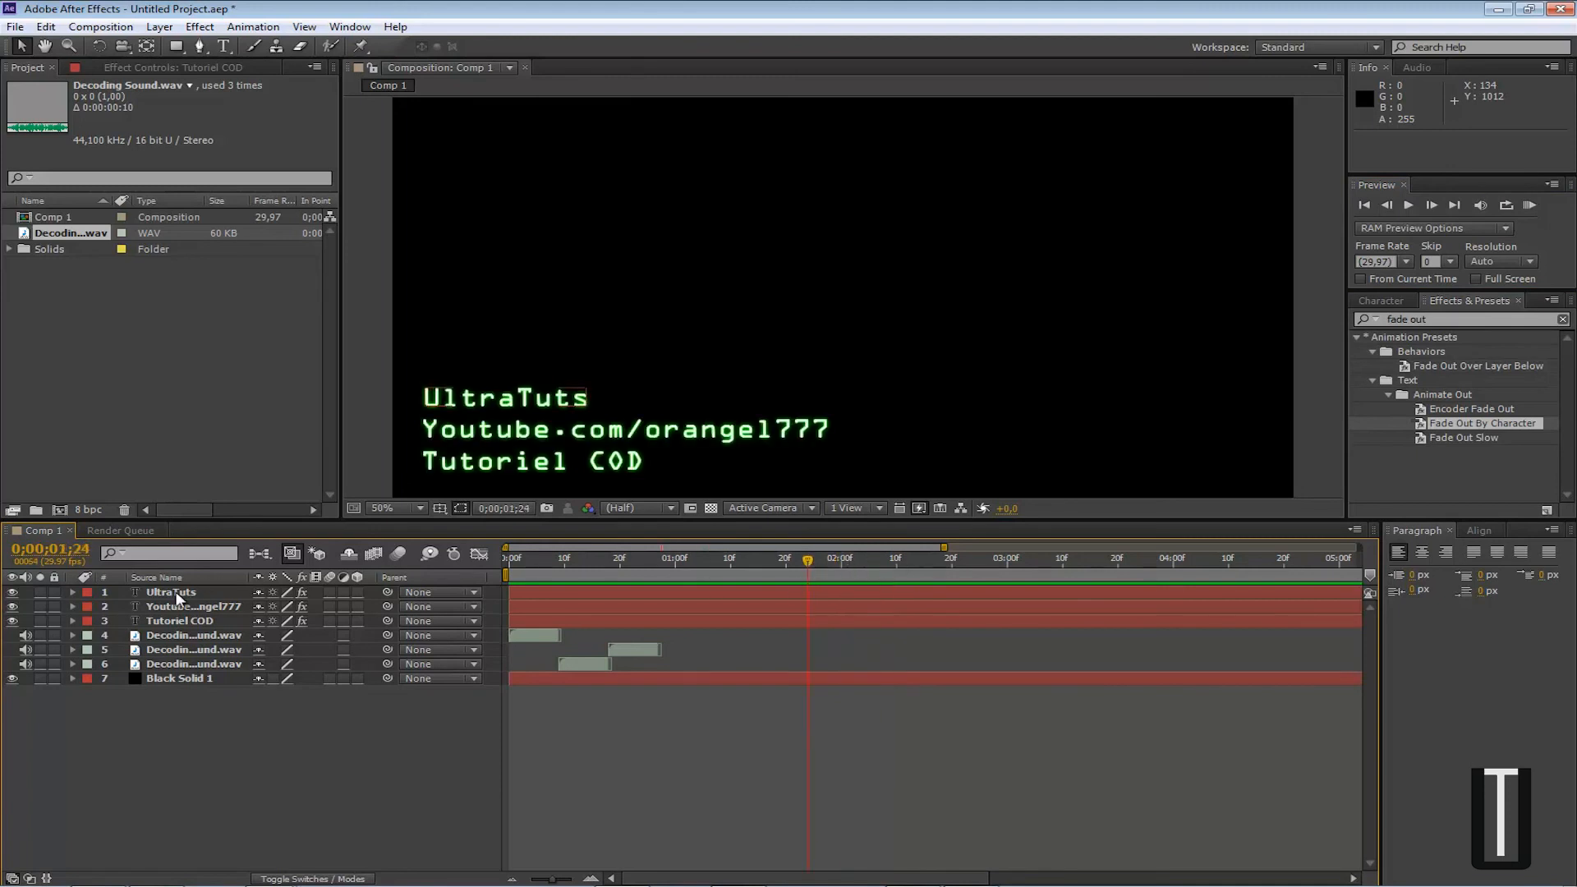
Try a blue glow on the UltraTuts layer by setting the Glow effect's Color A to 0400AE and Color B to 0008AE
click(197, 592)
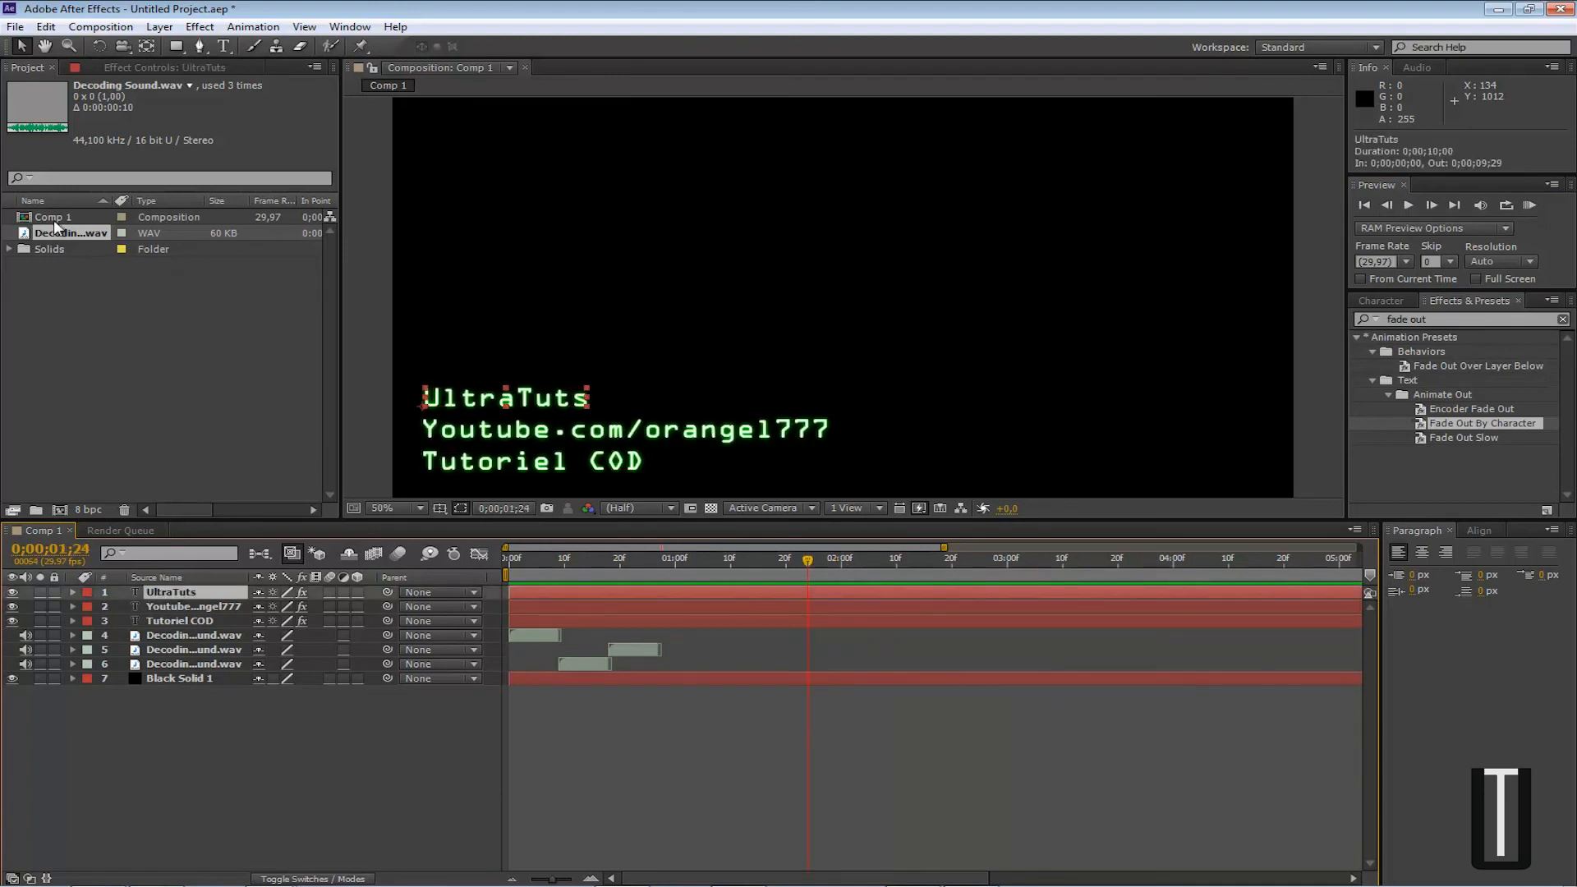
click(100, 64)
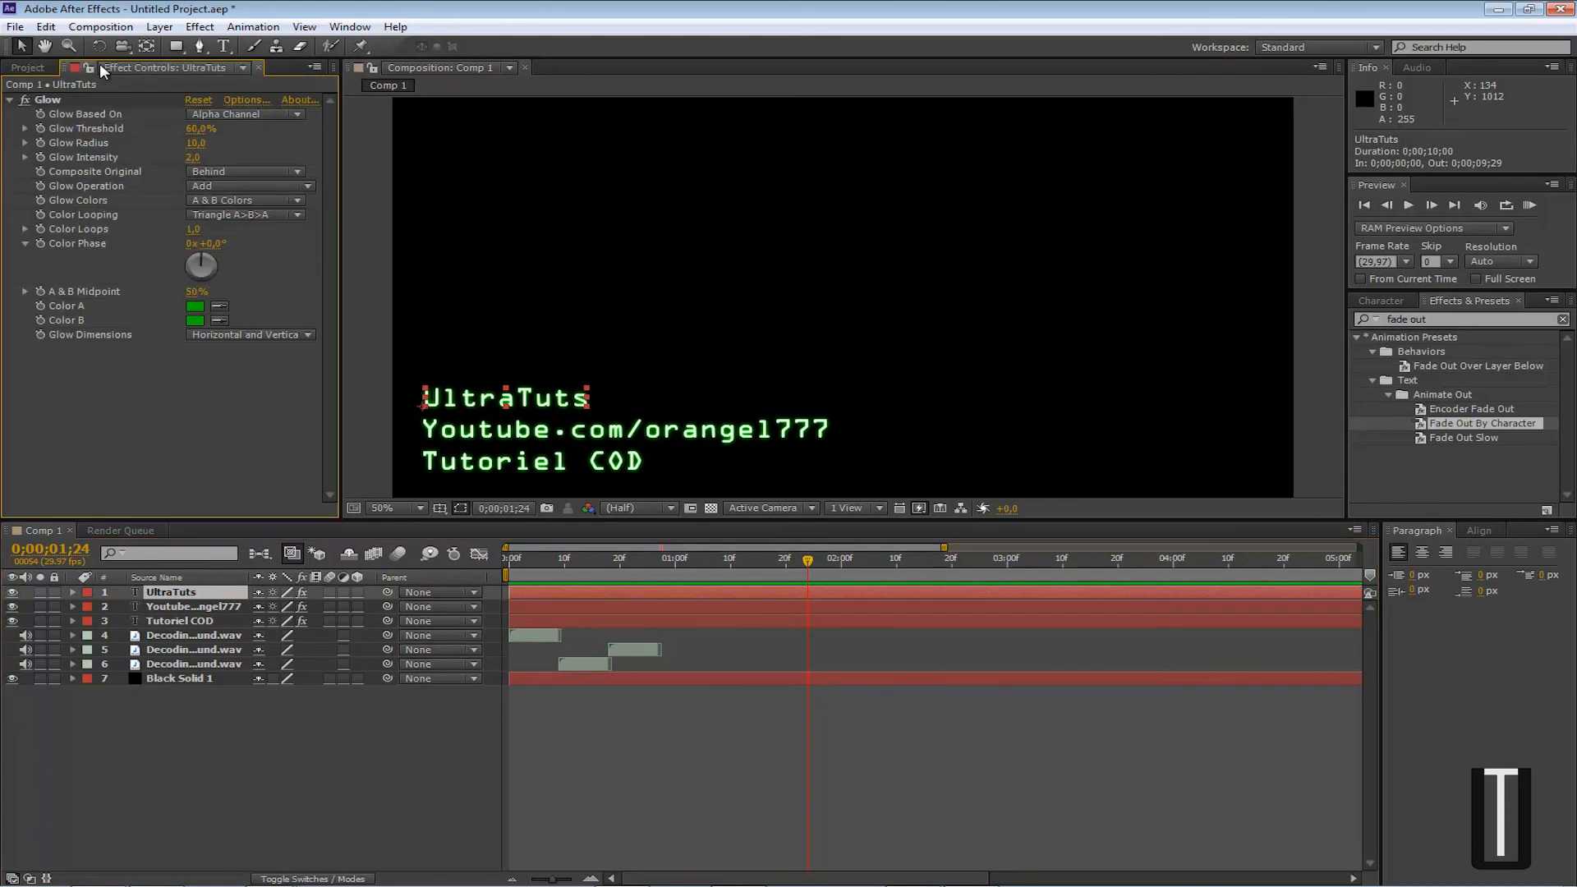
click(195, 306)
click(824, 414)
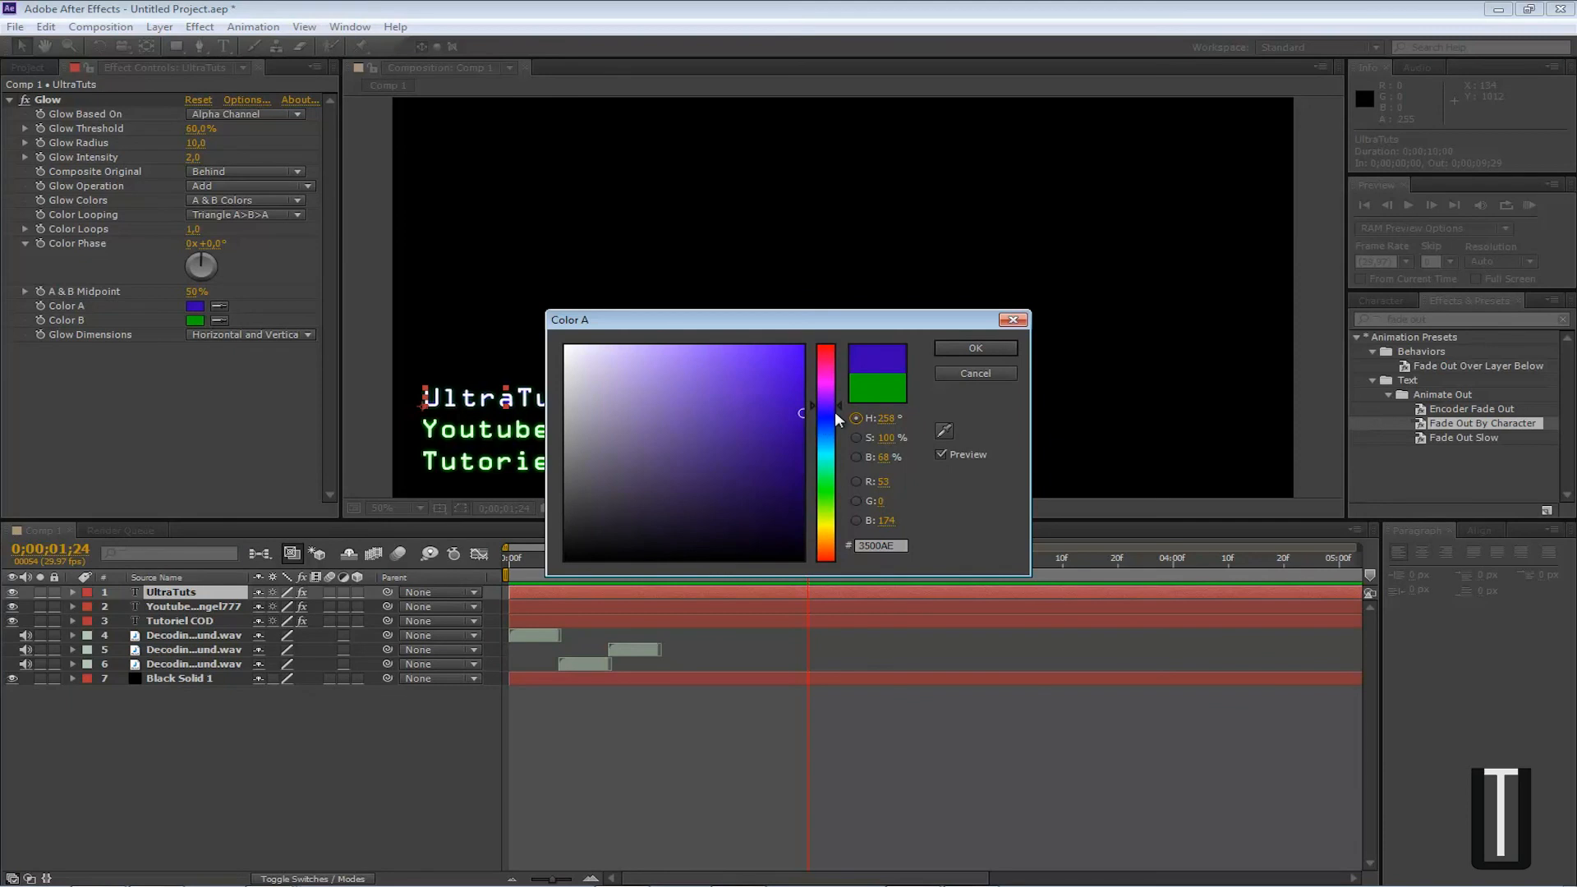
drag(835, 412, 838, 419)
click(960, 347)
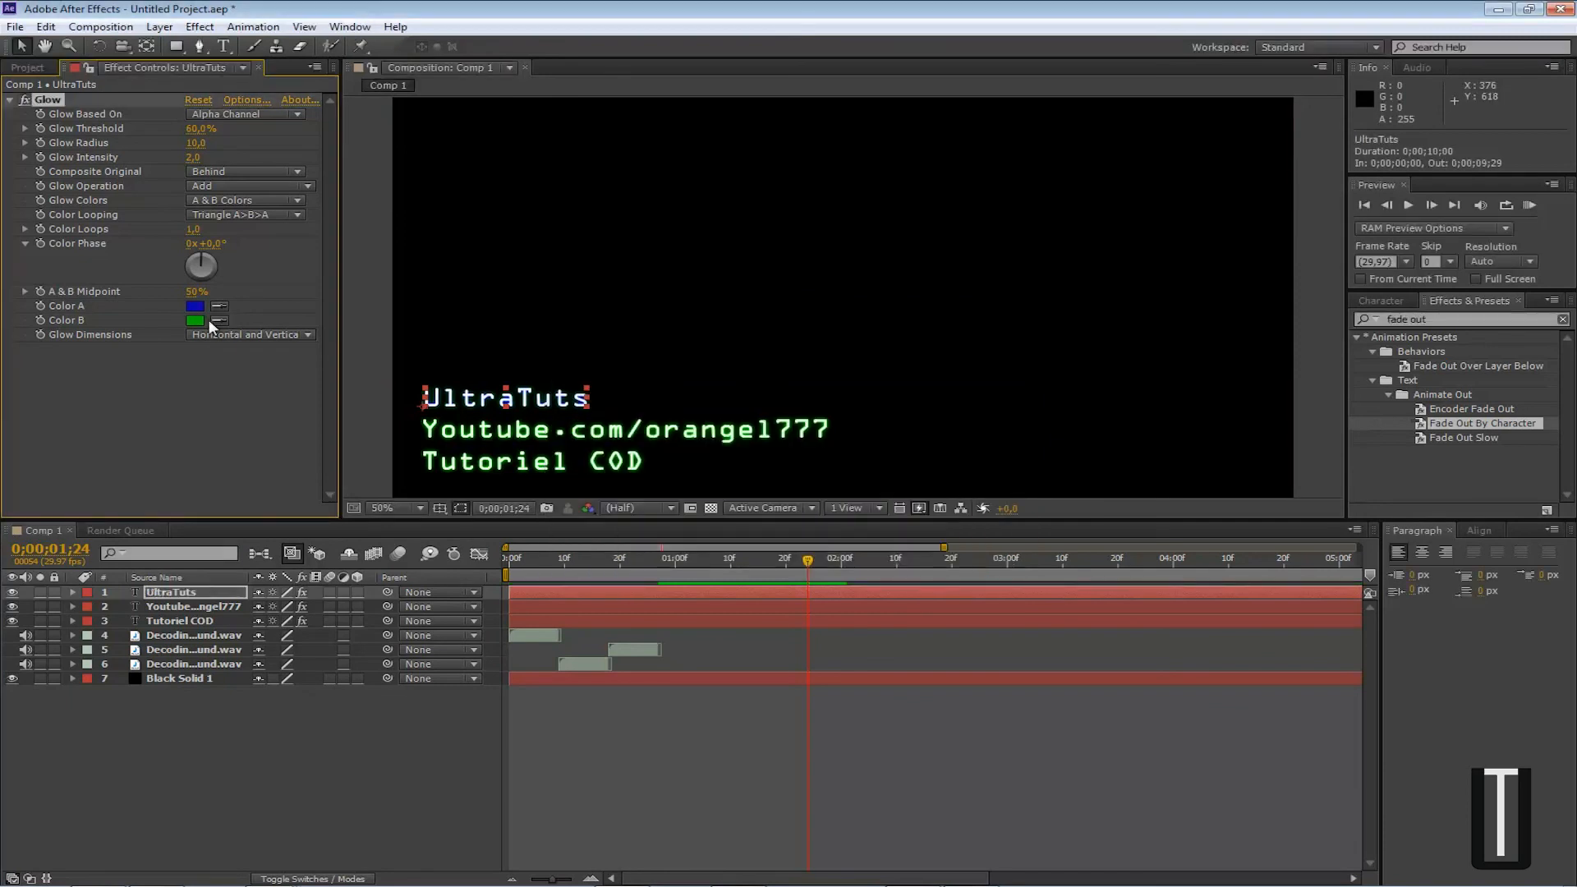
click(194, 320)
click(824, 428)
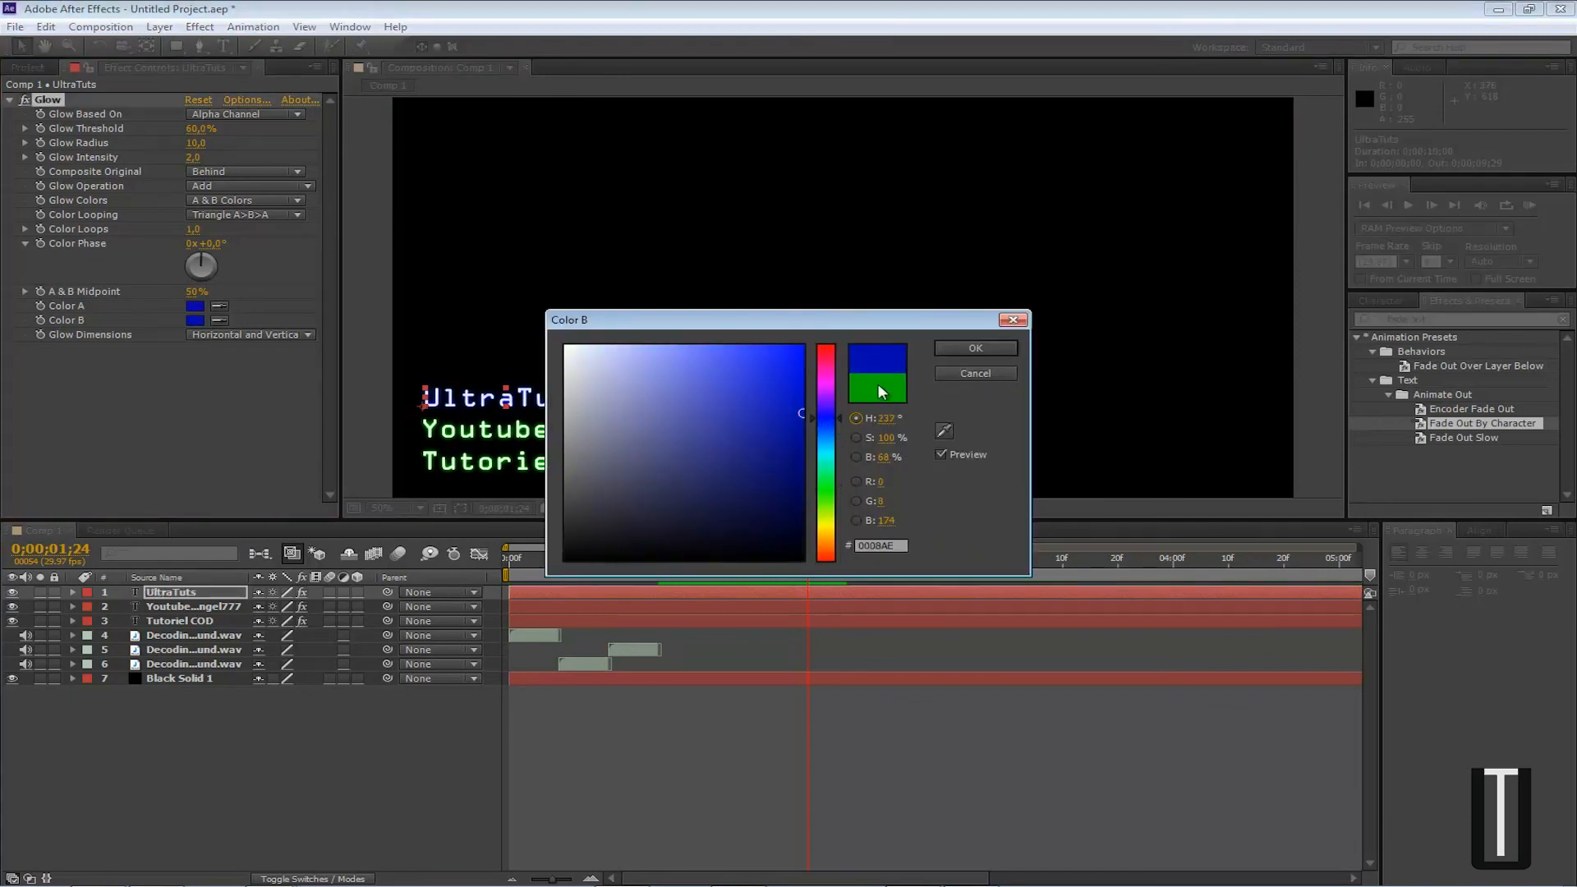
click(944, 348)
Change the UltraTuts layer's Glow colors to bright red for Color A and darker red for Color B
click(195, 305)
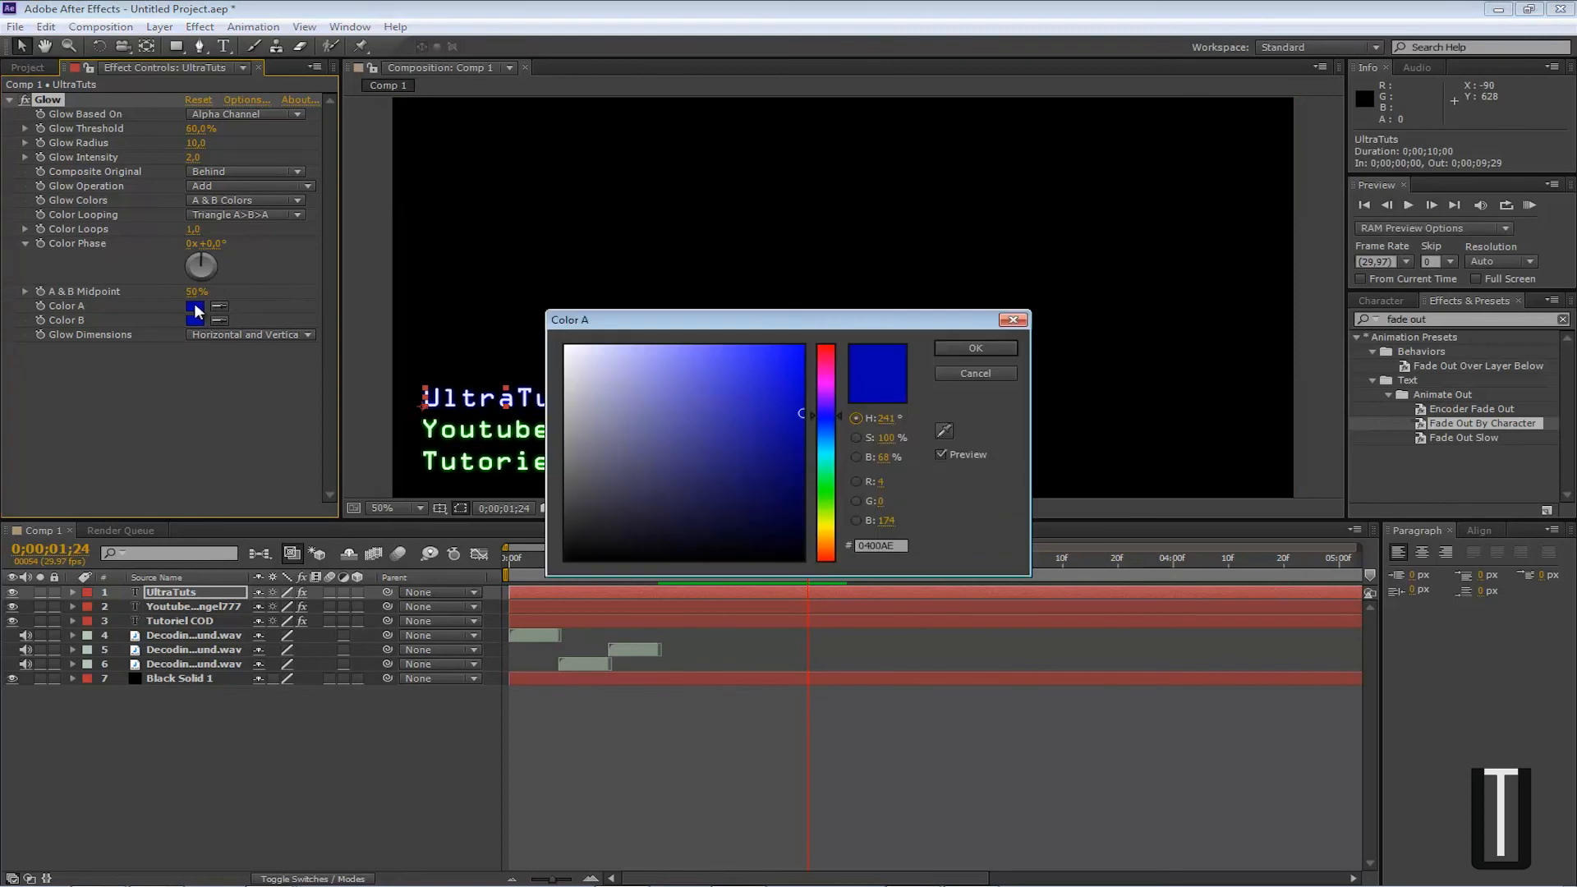
click(736, 345)
drag(826, 471, 828, 527)
drag(760, 429, 834, 367)
drag(826, 527, 826, 562)
click(976, 348)
click(194, 320)
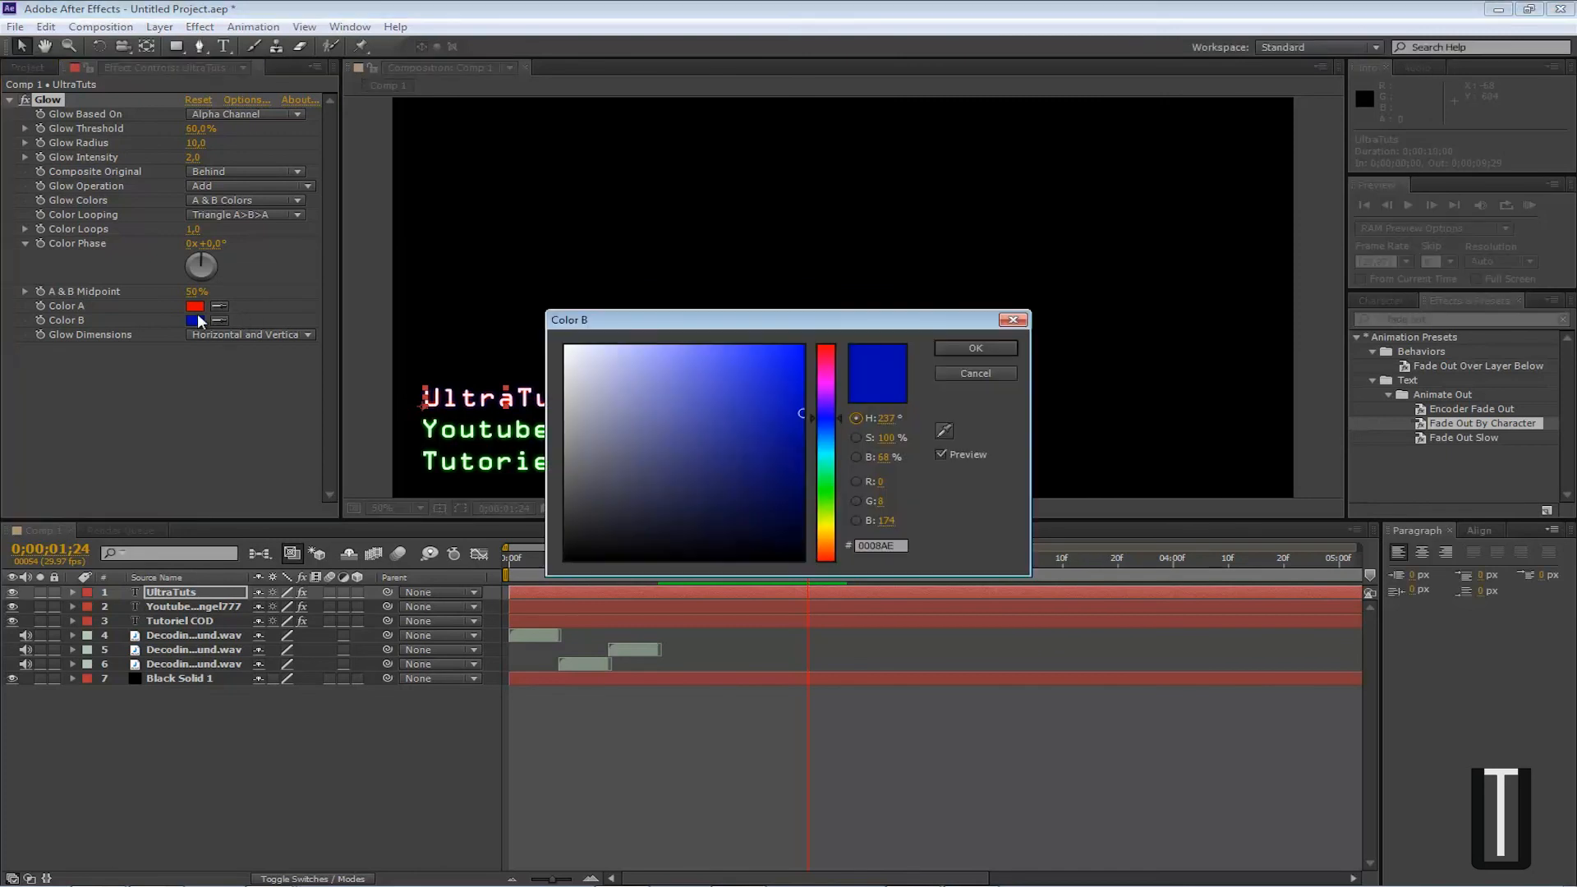
drag(826, 468, 826, 562)
click(954, 345)
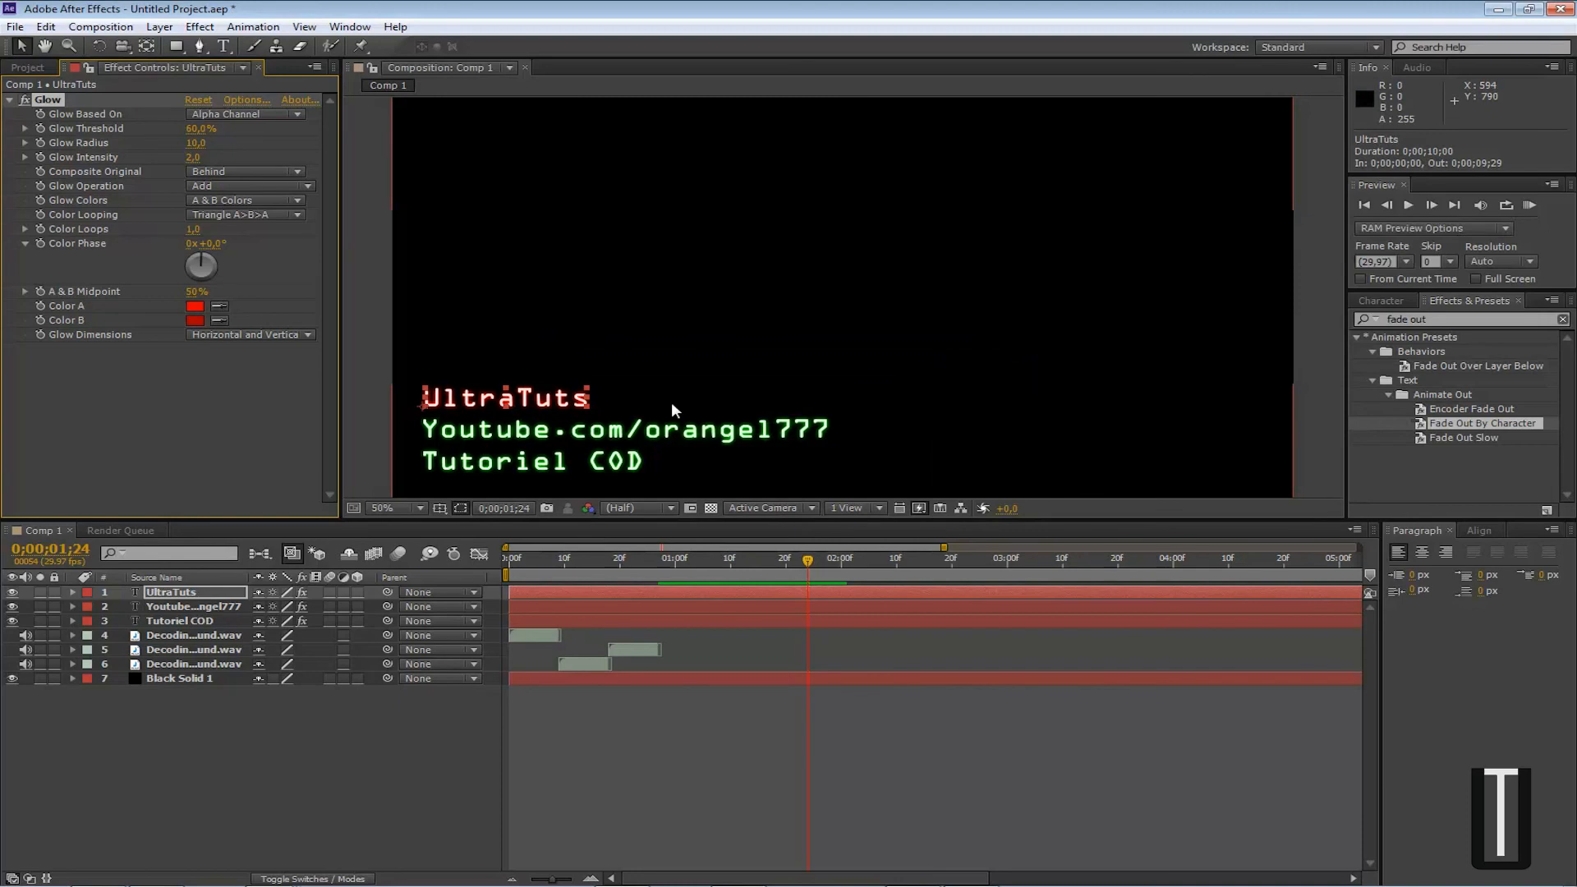